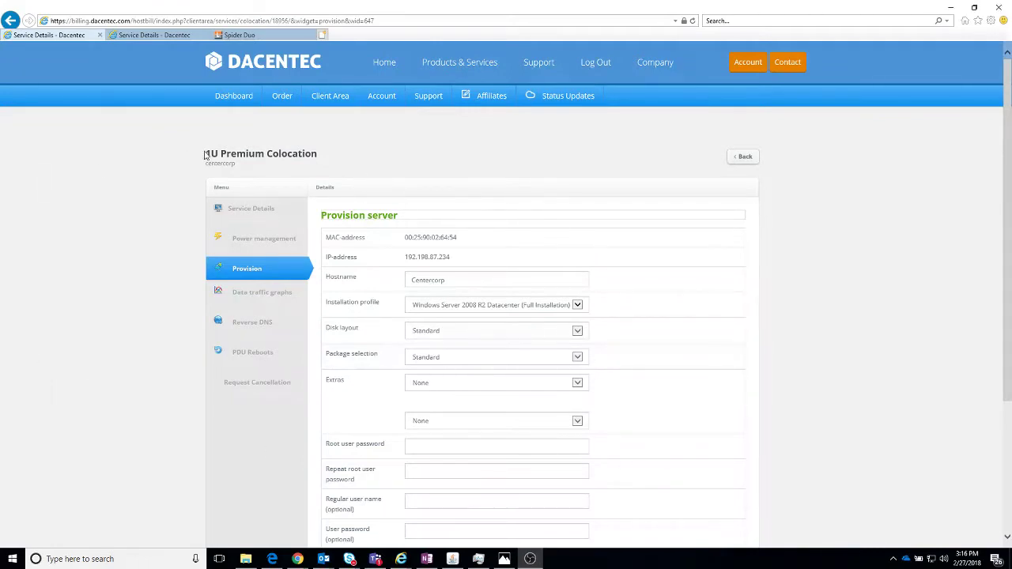
Step: Highlight the 1U Premium Colocation title and check the installation profile list, leaving it unchanged
{"action": "left_click_drag", "start_coordinate": [204, 155], "coordinate": [311, 161]}
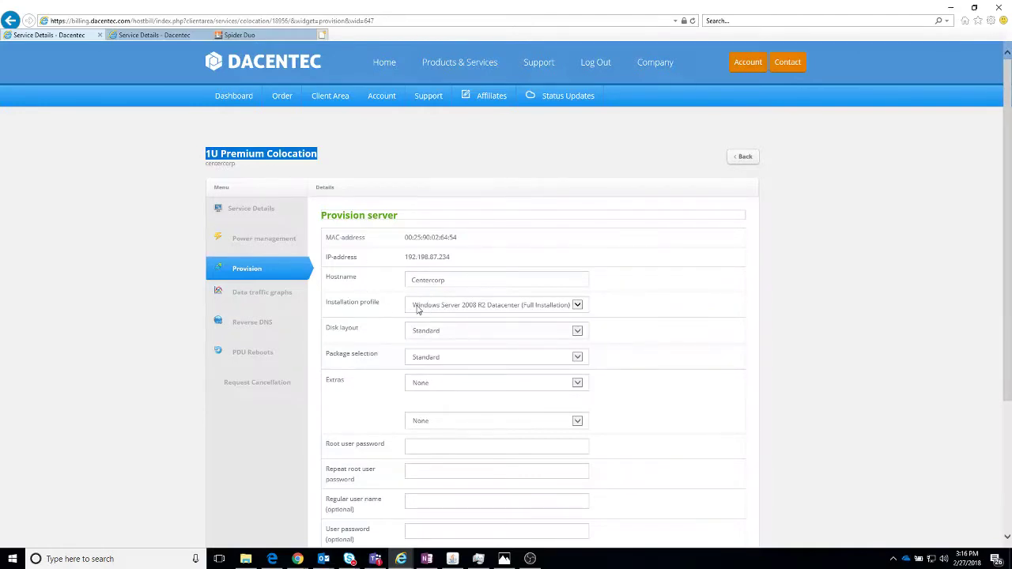
{"action": "left_click", "coordinate": [418, 309]}
{"action": "scroll", "coordinate": [489, 299], "scroll_direction": "up", "scroll_amount": 10}
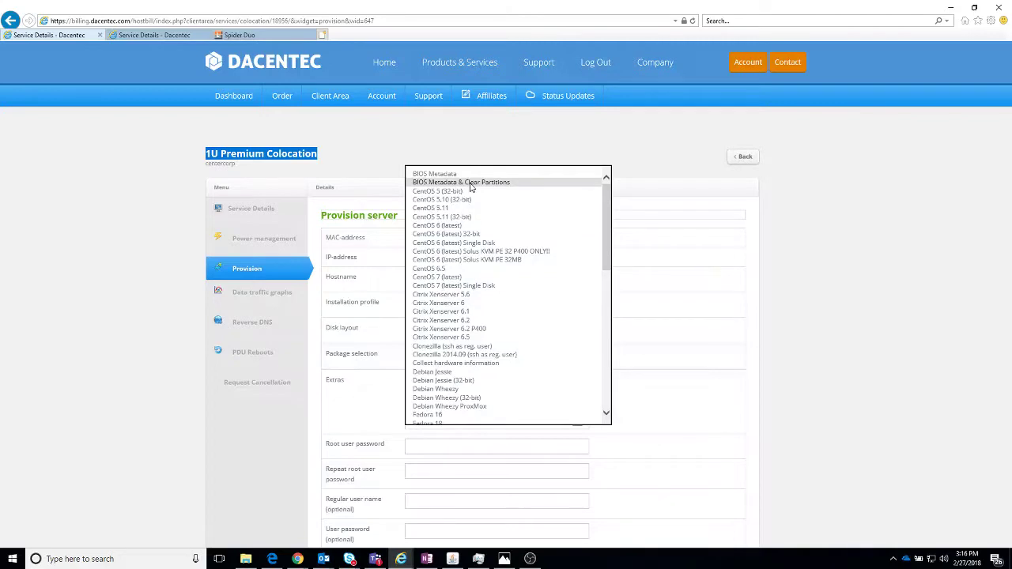
{"action": "left_click", "coordinate": [475, 142]}
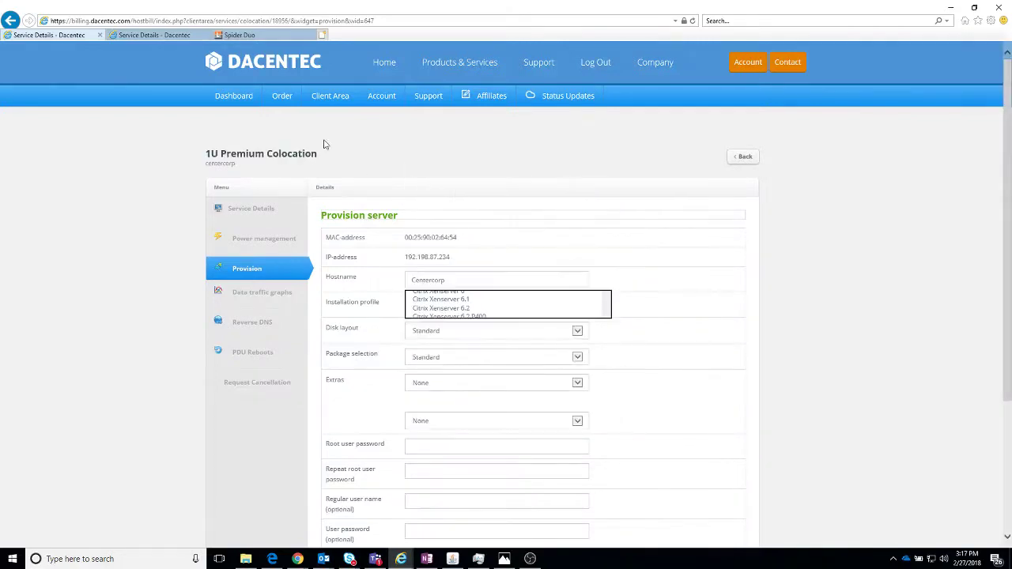
{"action": "mouse_move", "coordinate": [330, 98]}
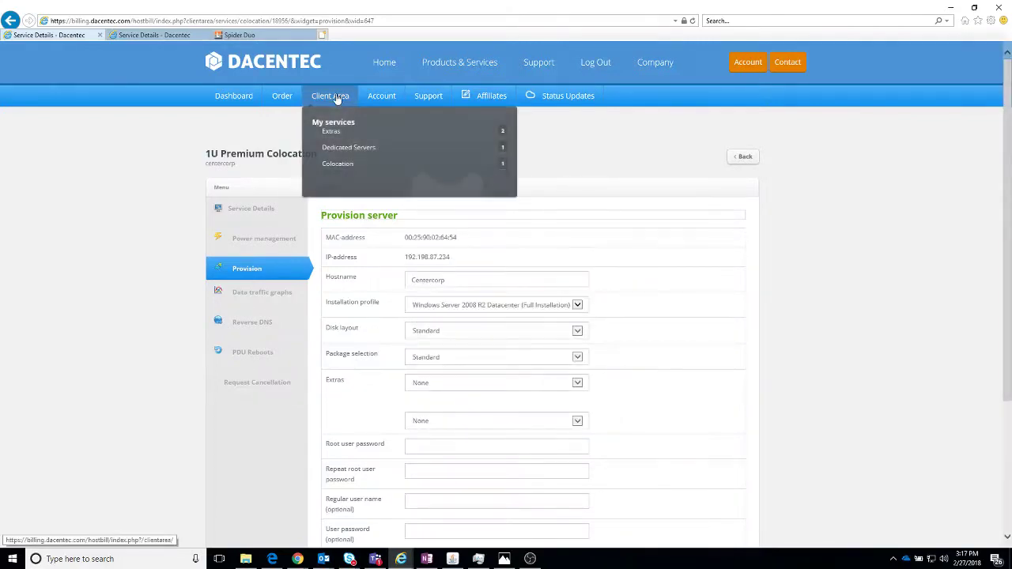
Step: Open the 1U Premium Colocation provisioning form and enter the hostname 'Center'
{"action": "left_click", "coordinate": [338, 166]}
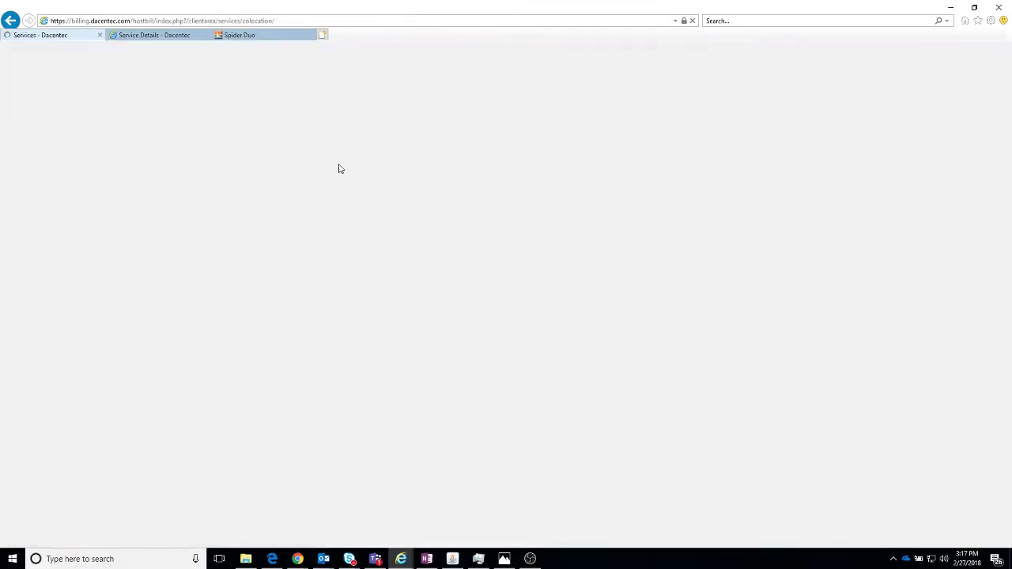
{"action": "left_click", "coordinate": [296, 210]}
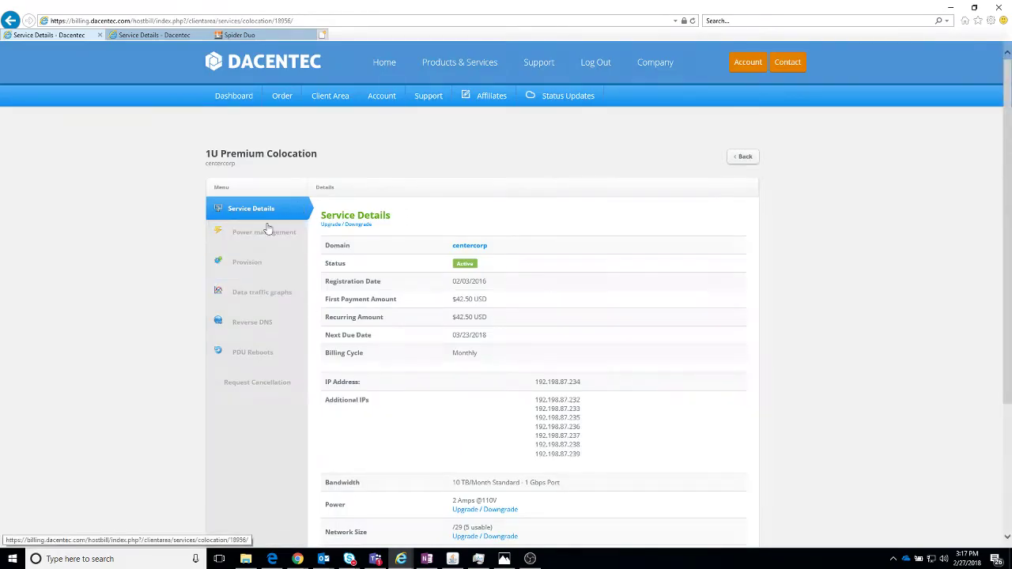
{"action": "left_click", "coordinate": [249, 259]}
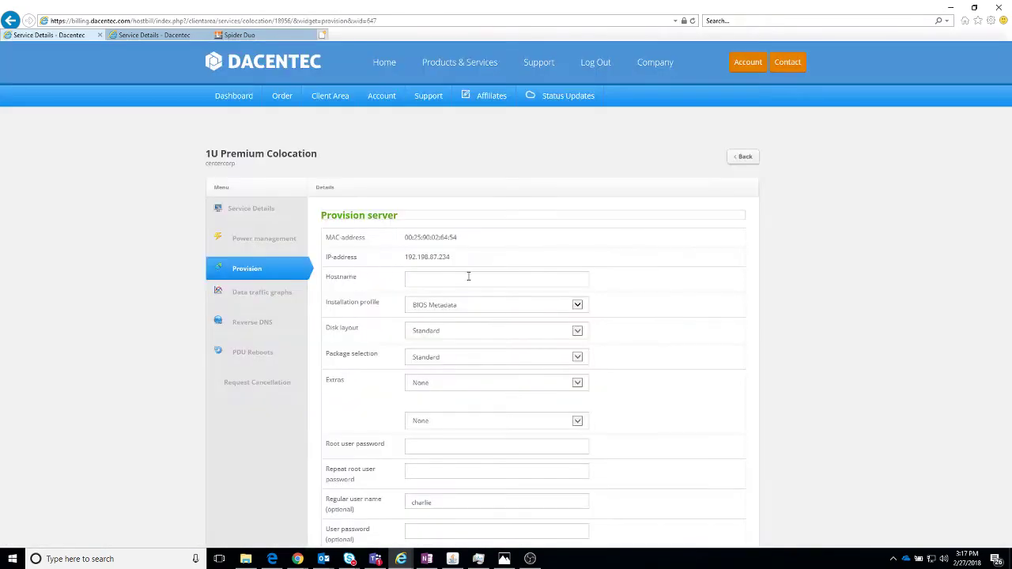
{"action": "left_click", "coordinate": [468, 277]}
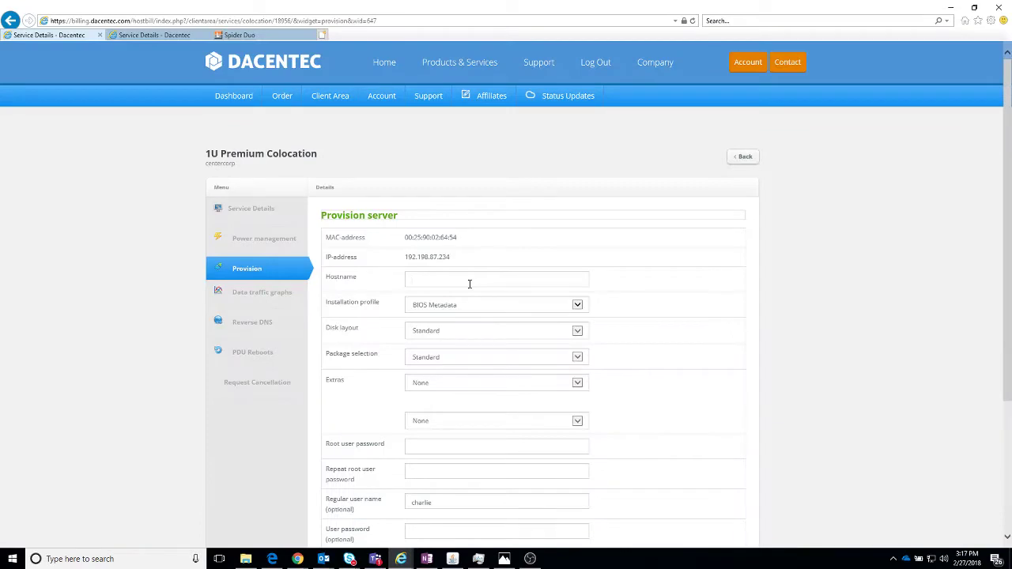
{"action": "type", "text": "Centercorp"}
Step: Choose BIOS Metadata & Clear Partitions as the installation profile and review the user name field
{"action": "left_click", "coordinate": [453, 311]}
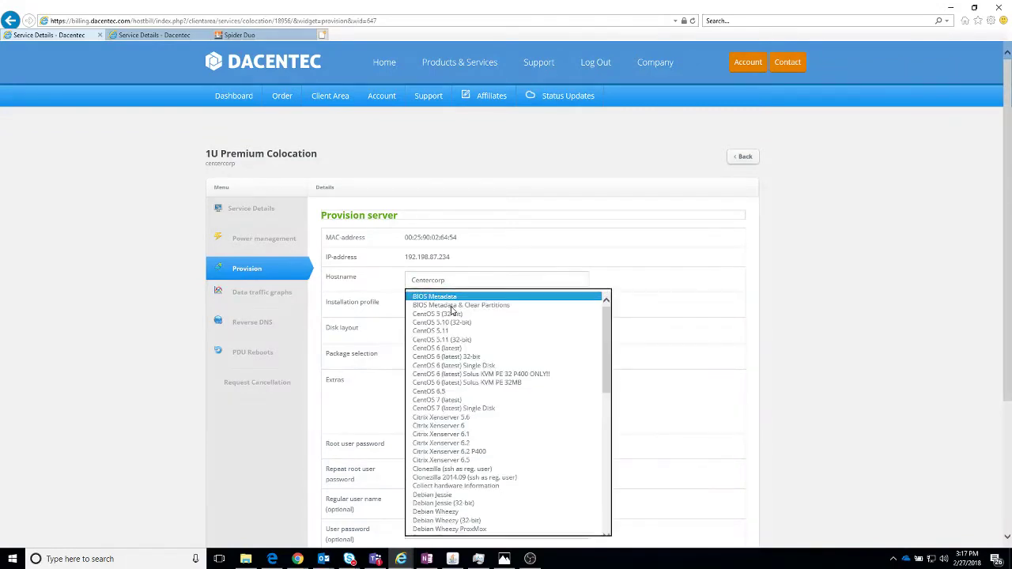
{"action": "left_click", "coordinate": [452, 311]}
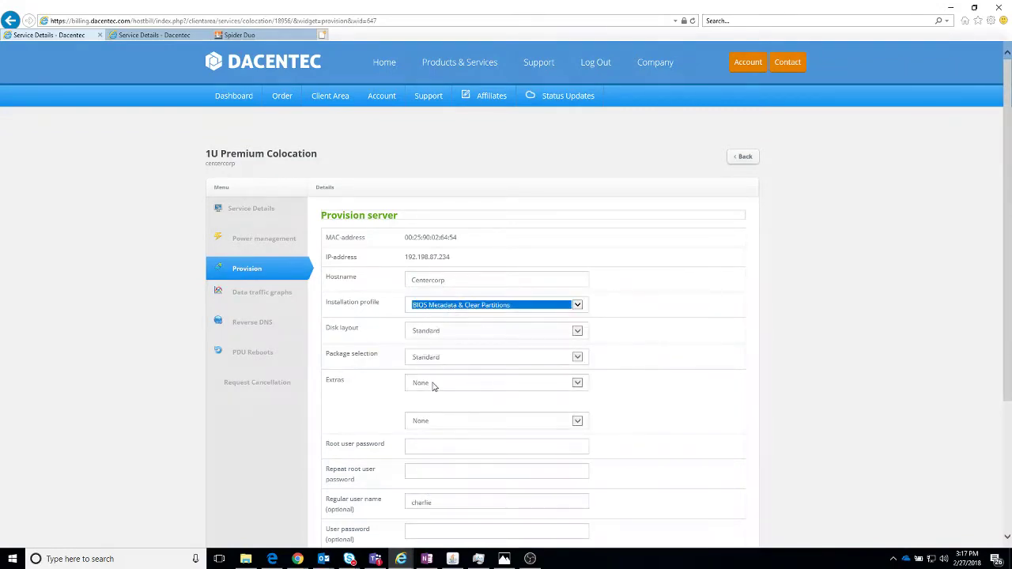
{"action": "scroll", "coordinate": [448, 396], "scroll_direction": "down", "scroll_amount": 3}
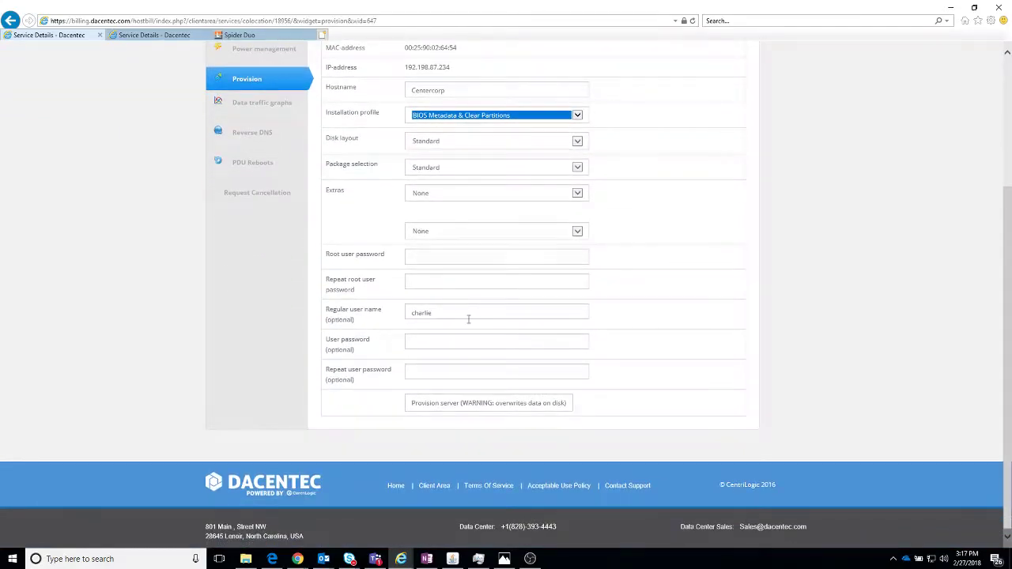
{"action": "left_click_drag", "start_coordinate": [469, 319], "coordinate": [398, 321]}
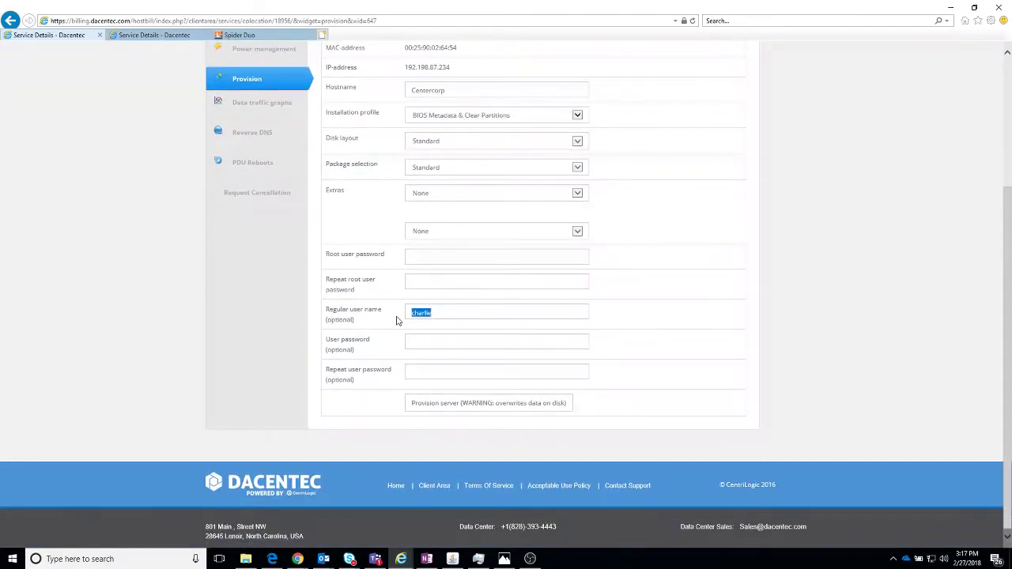
{"action": "left_click", "coordinate": [449, 314]}
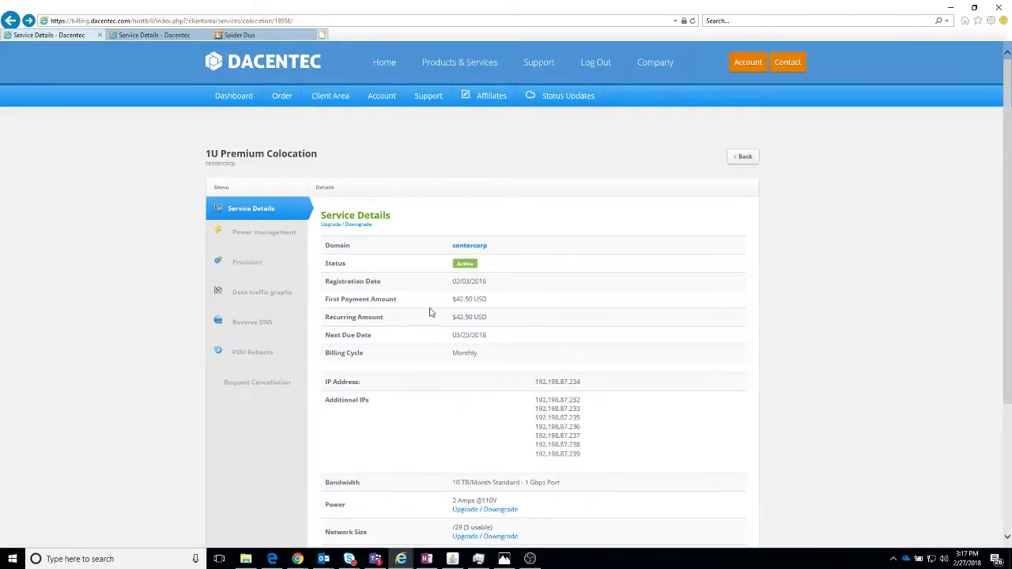
{"action": "left_click", "coordinate": [256, 269]}
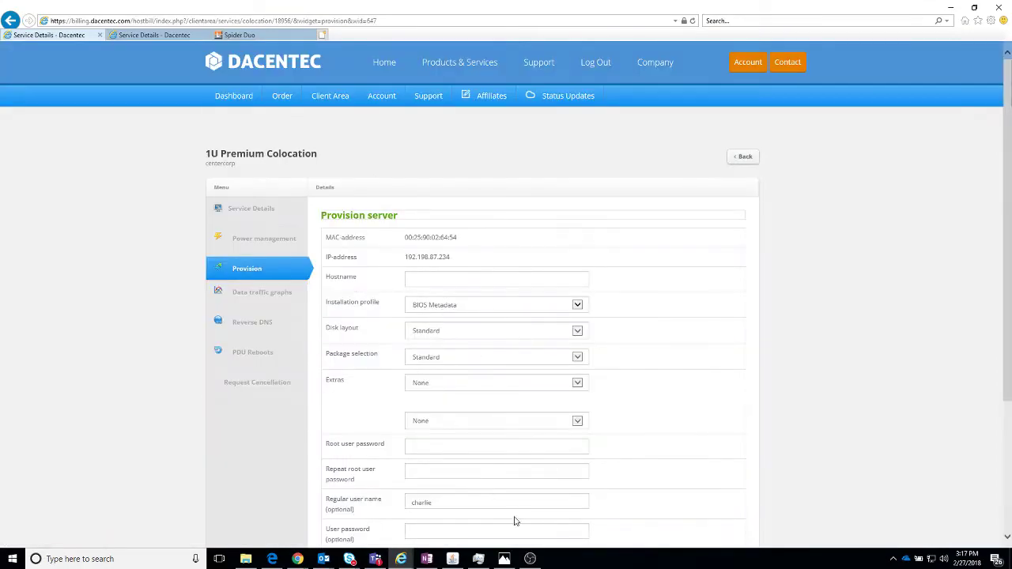
Step: Glance at the KVM console, then go to the Support Tickets archive
{"action": "left_click", "coordinate": [455, 559]}
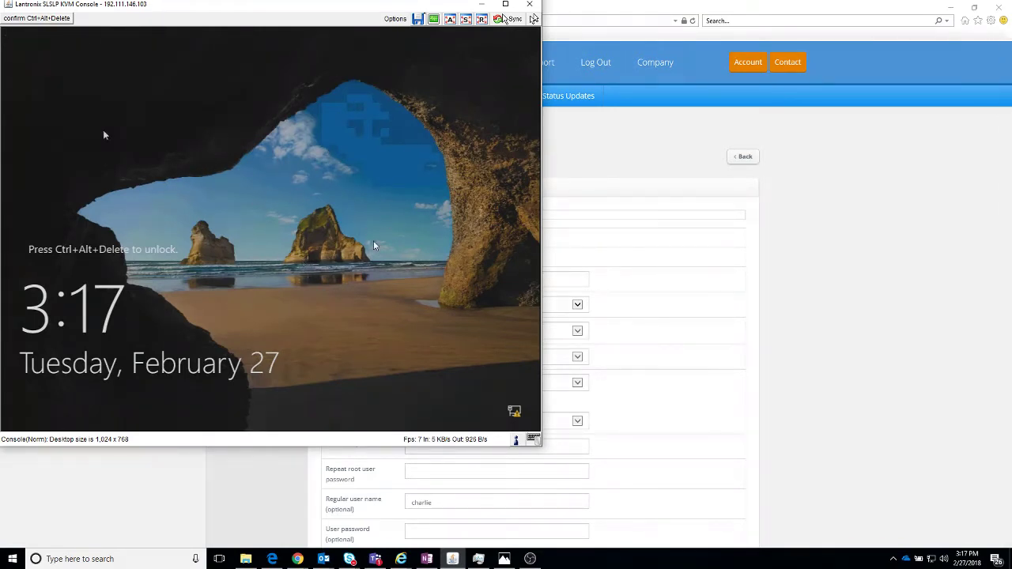
{"action": "left_click", "coordinate": [832, 229]}
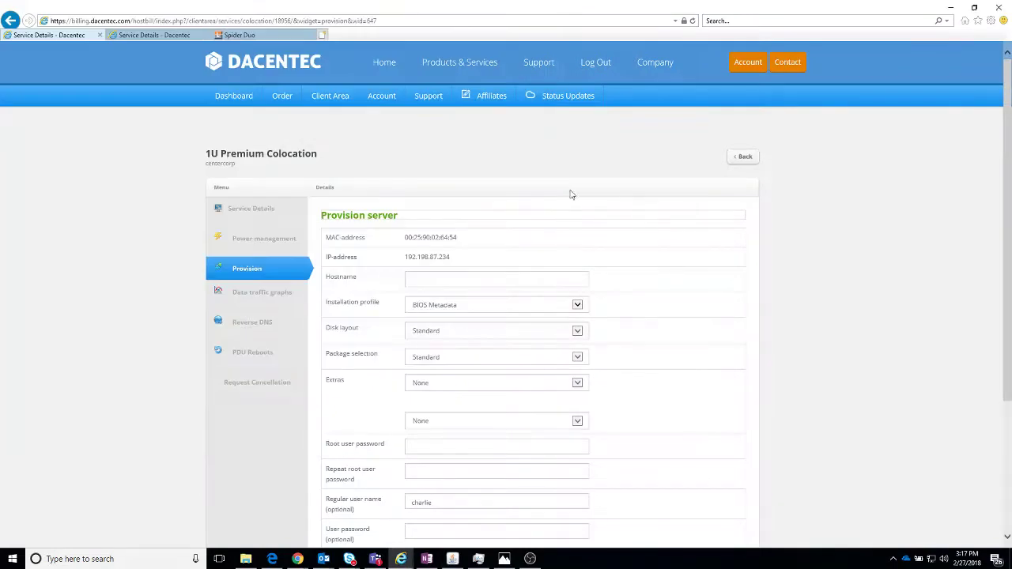
{"action": "mouse_move", "coordinate": [339, 102]}
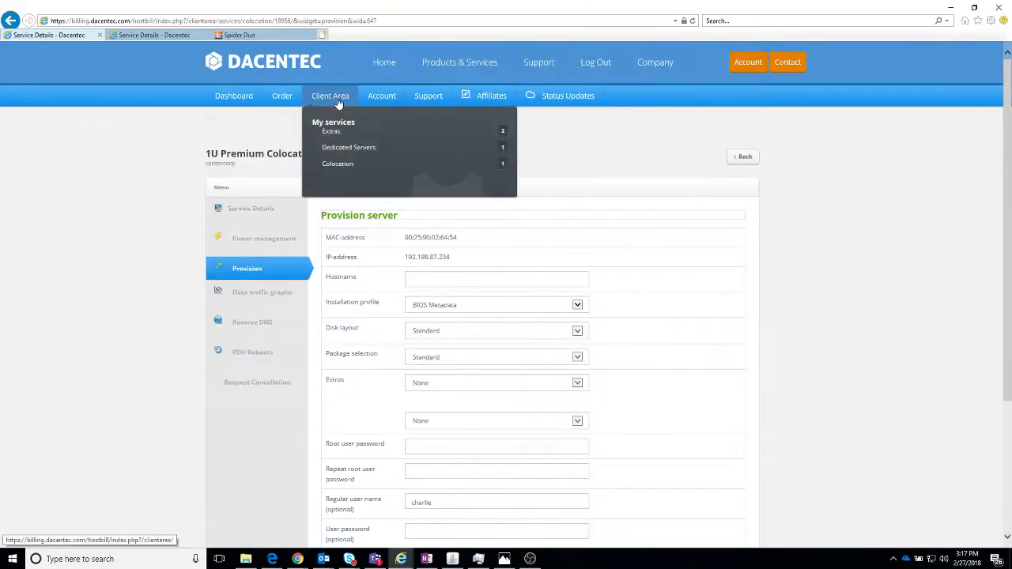
{"action": "mouse_move", "coordinate": [429, 98]}
{"action": "left_click", "coordinate": [446, 163]}
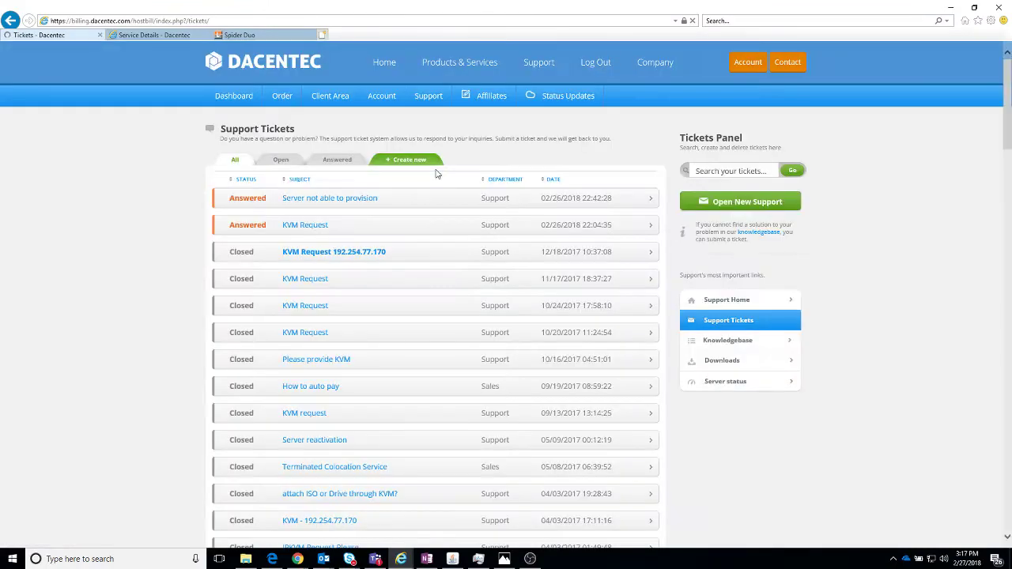
Step: Open the KVM Request ticket and read support's reply with the KVM connection details
{"action": "left_click", "coordinate": [302, 228]}
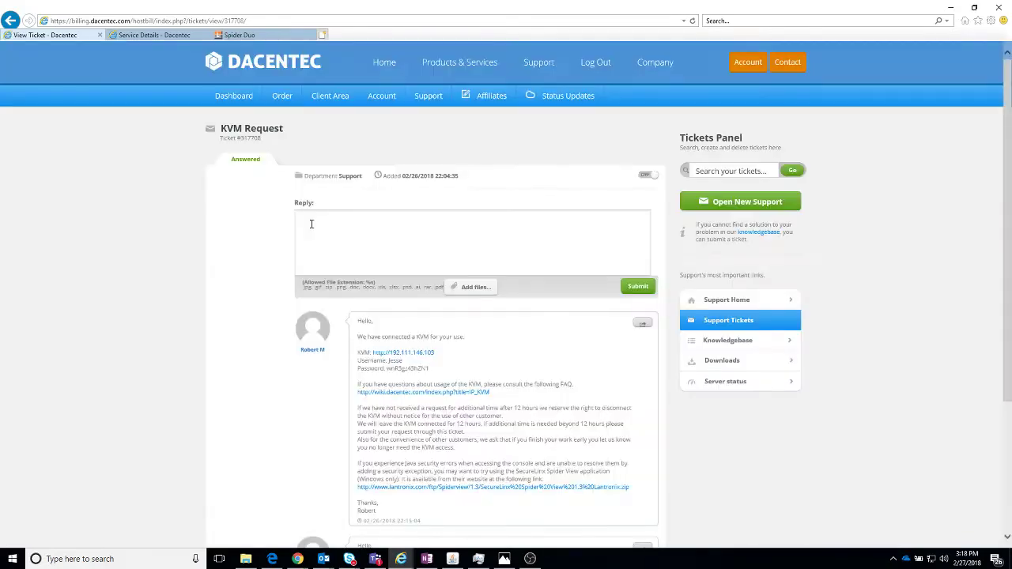
{"action": "scroll", "coordinate": [433, 365], "scroll_direction": "down", "scroll_amount": 3}
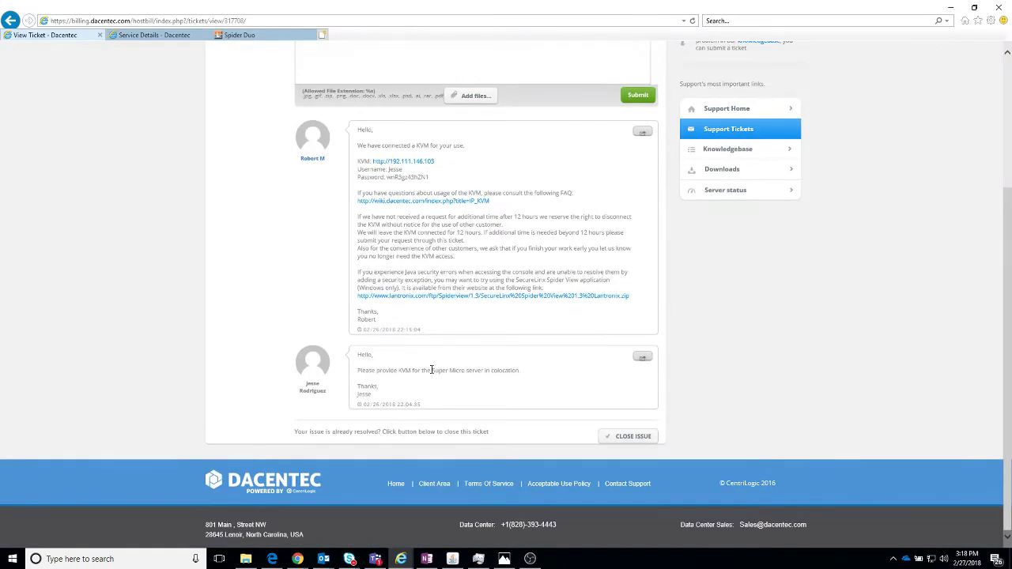
{"action": "scroll", "coordinate": [297, 366], "scroll_direction": "up", "scroll_amount": 5}
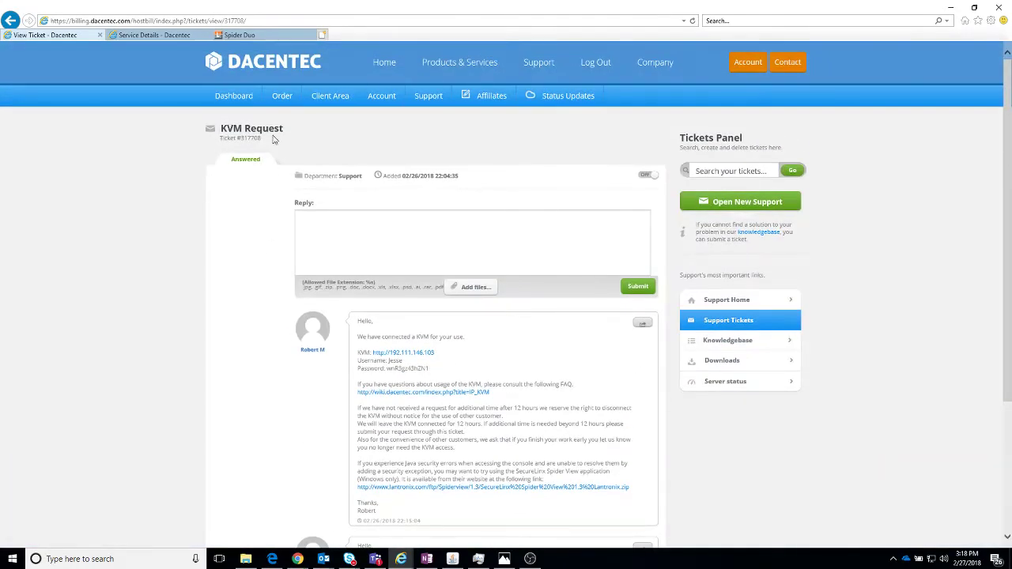
{"action": "scroll", "coordinate": [353, 445], "scroll_direction": "down", "scroll_amount": 5}
{"action": "left_click_drag", "start_coordinate": [360, 370], "coordinate": [526, 372]}
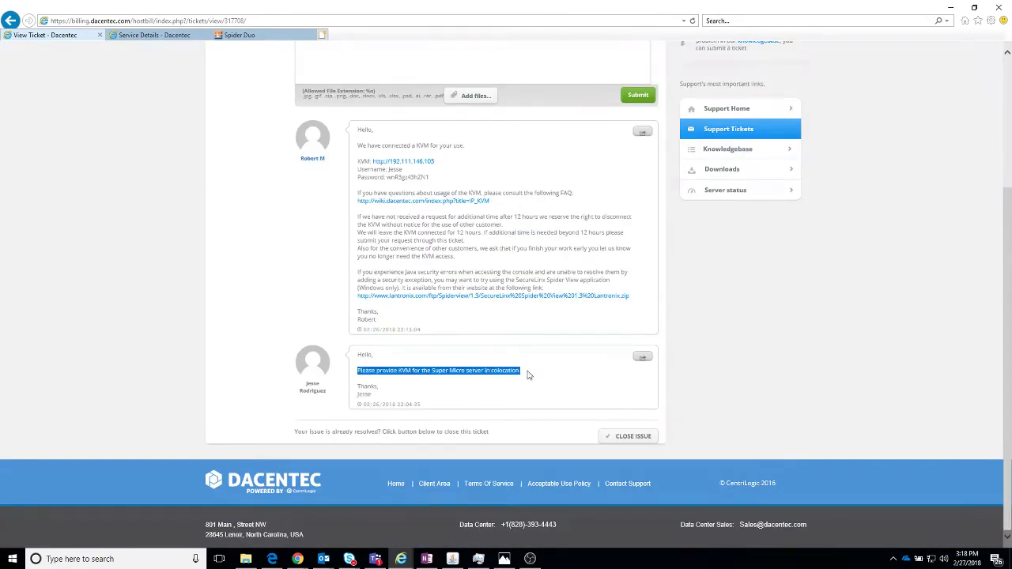
{"action": "left_click", "coordinate": [495, 393]}
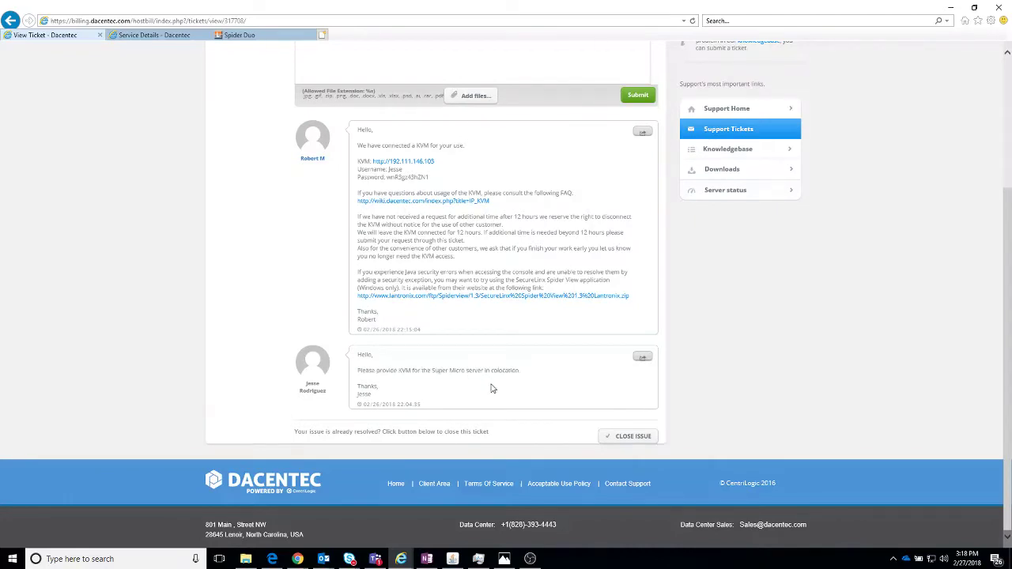
{"action": "scroll", "coordinate": [585, 403], "scroll_direction": "up", "scroll_amount": 3}
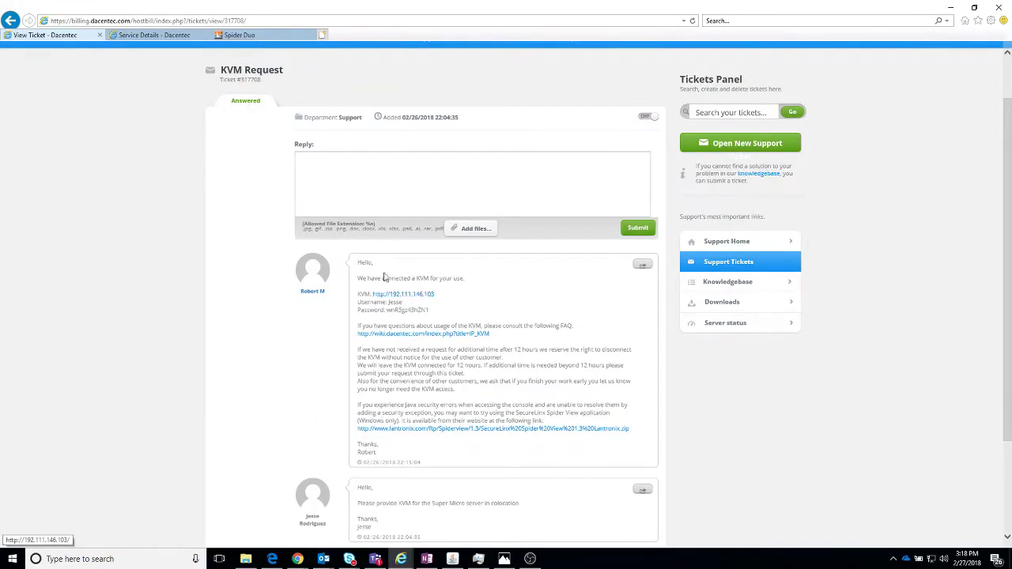
Step: Check the Spider Duo KVM console's lock screen, then return to the other Dacentec service details page
{"action": "left_click", "coordinate": [254, 35]}
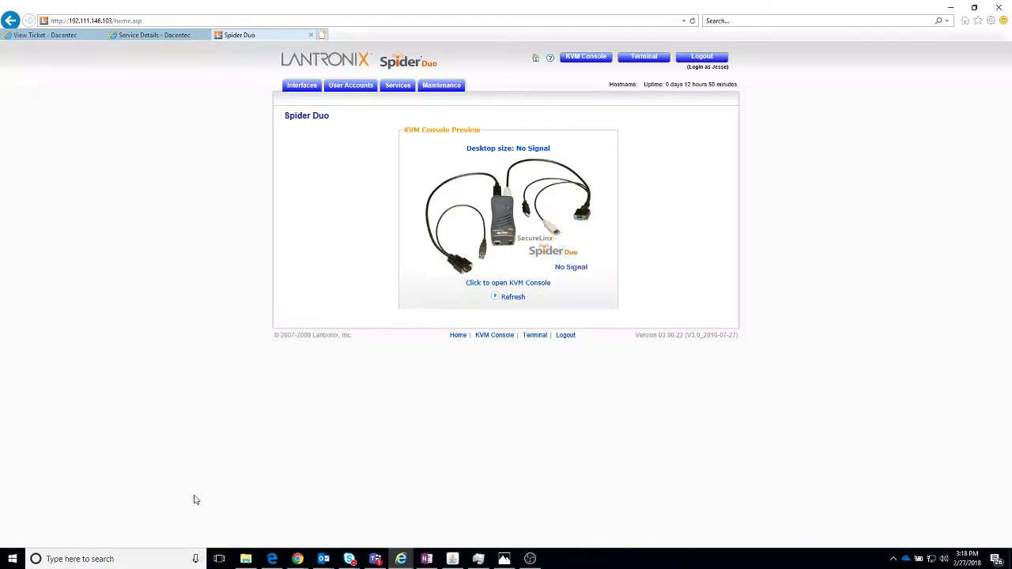
{"action": "left_click", "coordinate": [452, 559]}
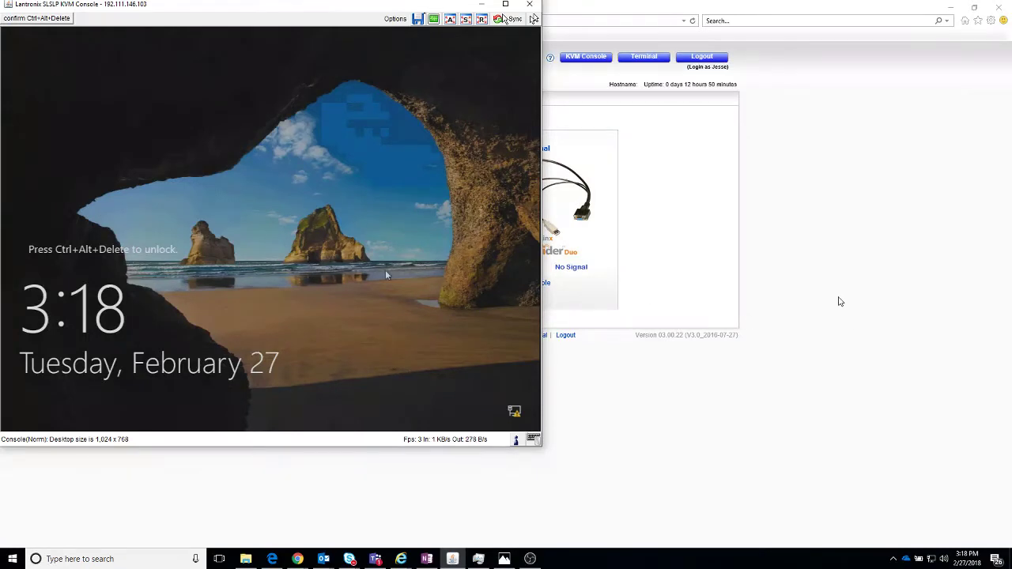
{"action": "left_click", "coordinate": [799, 249]}
{"action": "left_click", "coordinate": [140, 35]}
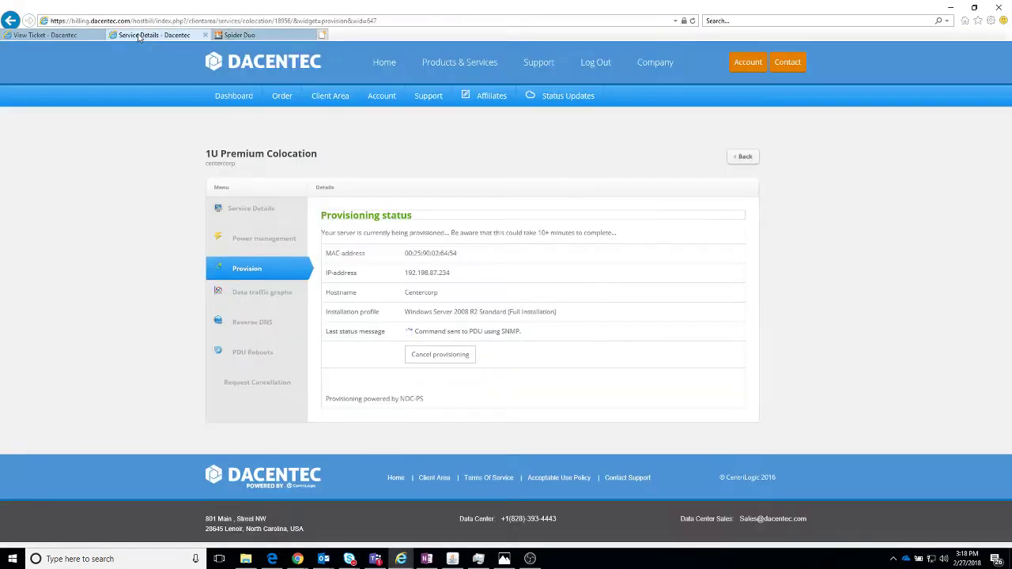
Step: Cancel the running provisioning and keep BIOS Metadata as the installation profile
{"action": "left_click", "coordinate": [438, 355]}
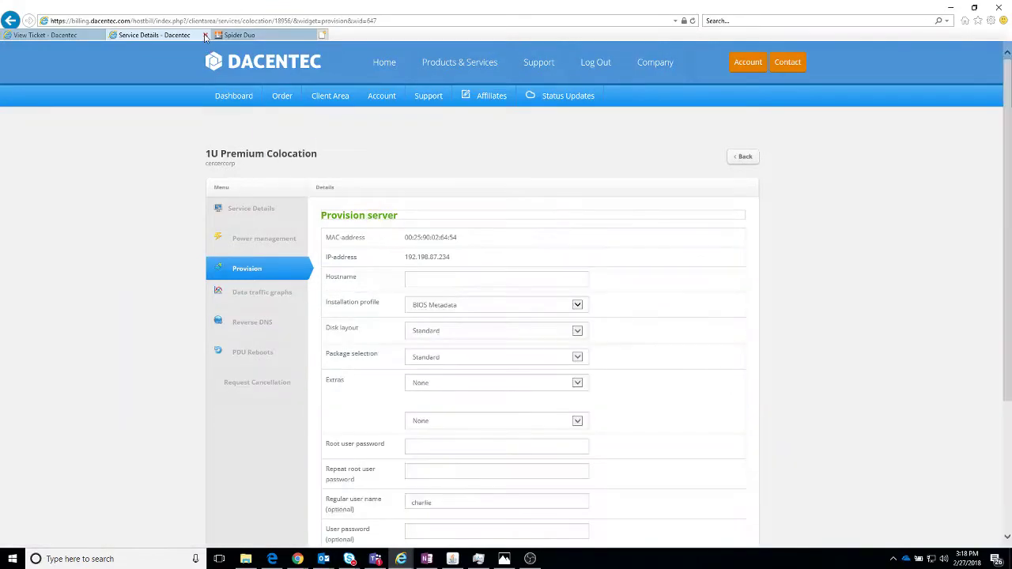
{"action": "left_click", "coordinate": [427, 305]}
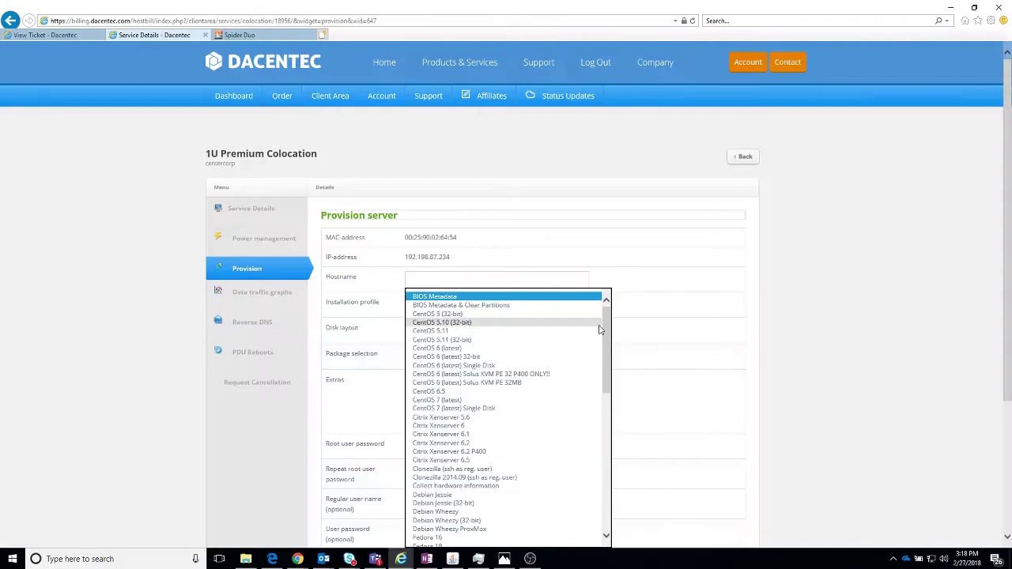
{"action": "left_click_drag", "start_coordinate": [605, 336], "coordinate": [606, 508]}
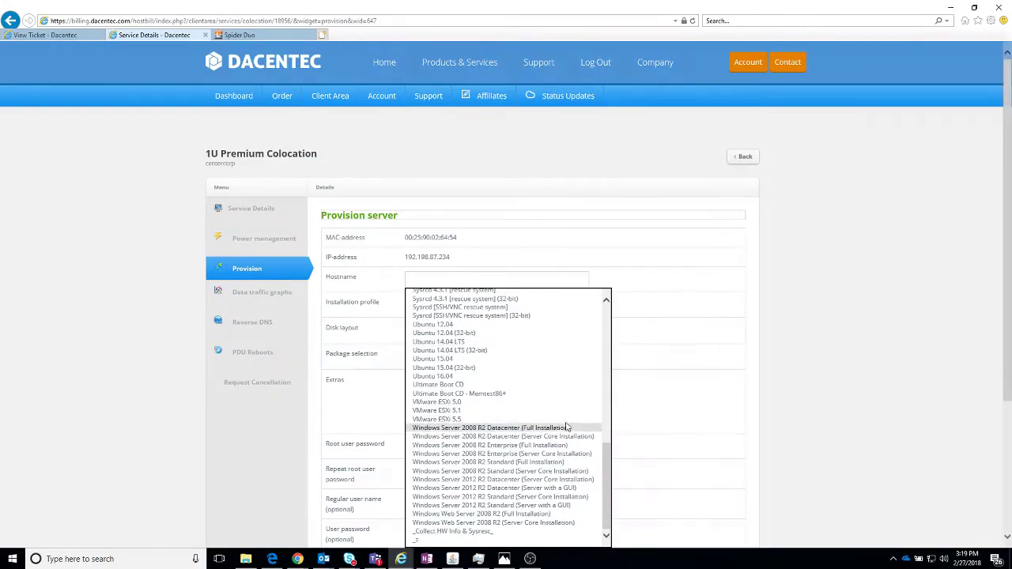
{"action": "left_click", "coordinate": [799, 299]}
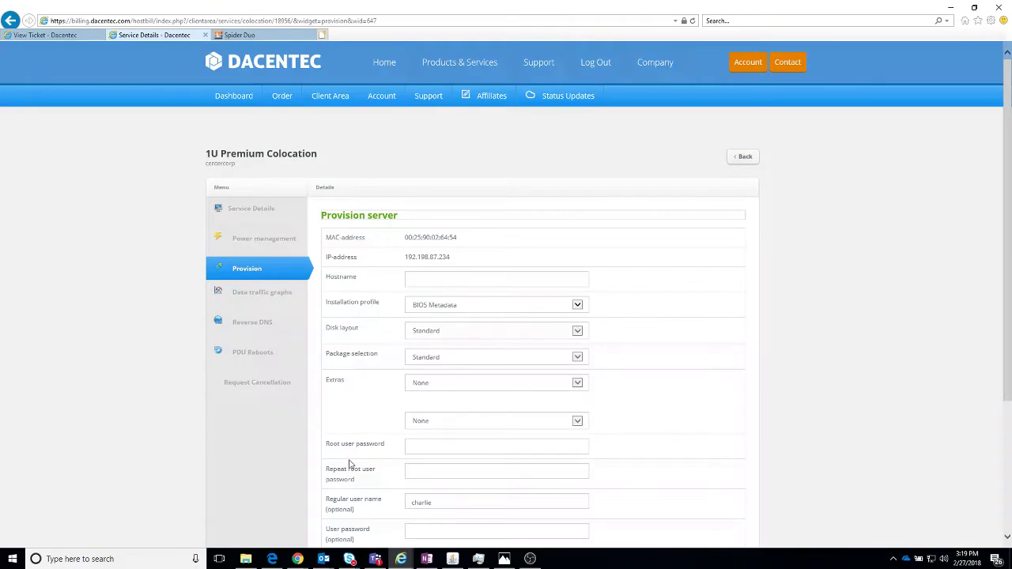
Step: Send Ctrl+Alt+Delete to the remote server and sign in with the Administrator password
{"action": "left_click", "coordinate": [452, 559]}
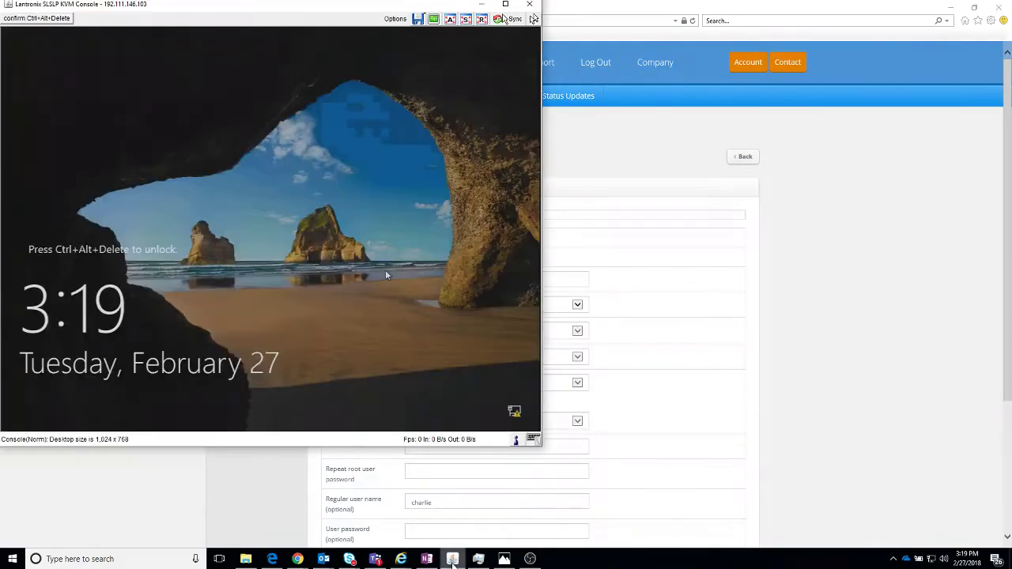
{"action": "left_click", "coordinate": [37, 17]}
{"action": "left_click", "coordinate": [68, 40]}
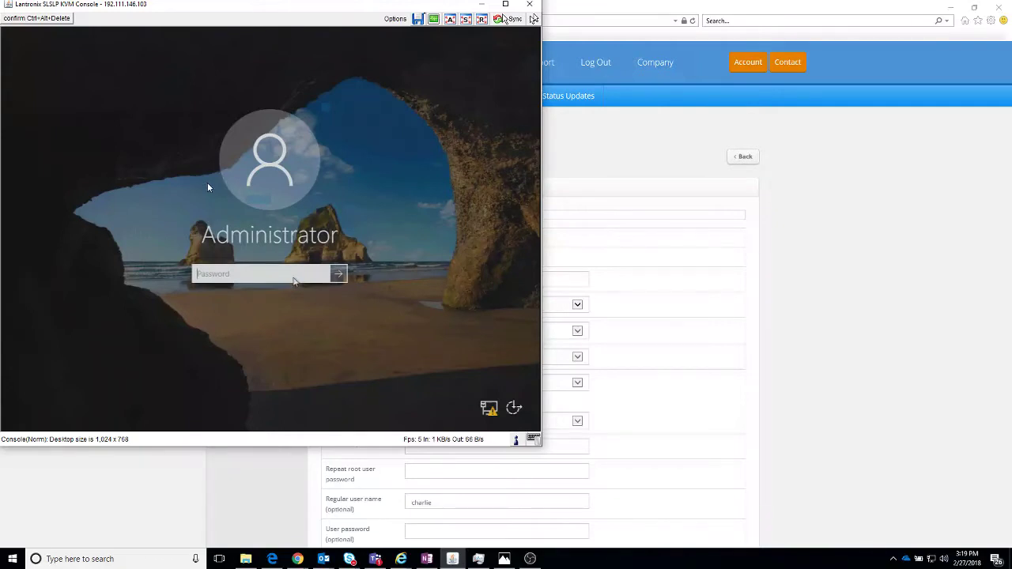
{"action": "type", "text": "•••••••"}
{"action": "key", "text": "Return"}
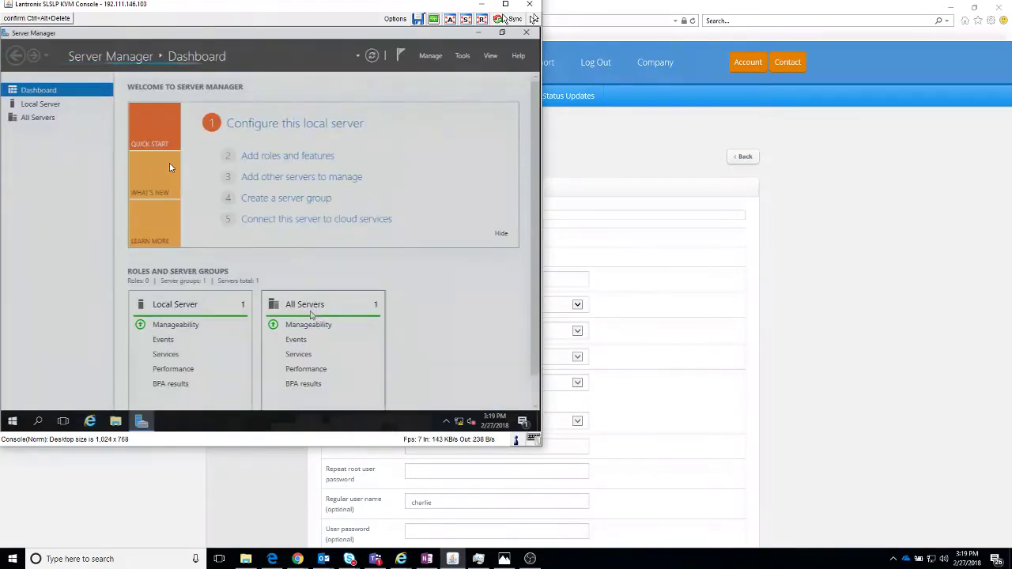
Step: Close the finished Add Roles and Features wizard, review Local Server properties, then view the Hyper-V page
{"action": "left_click", "coordinate": [30, 104]}
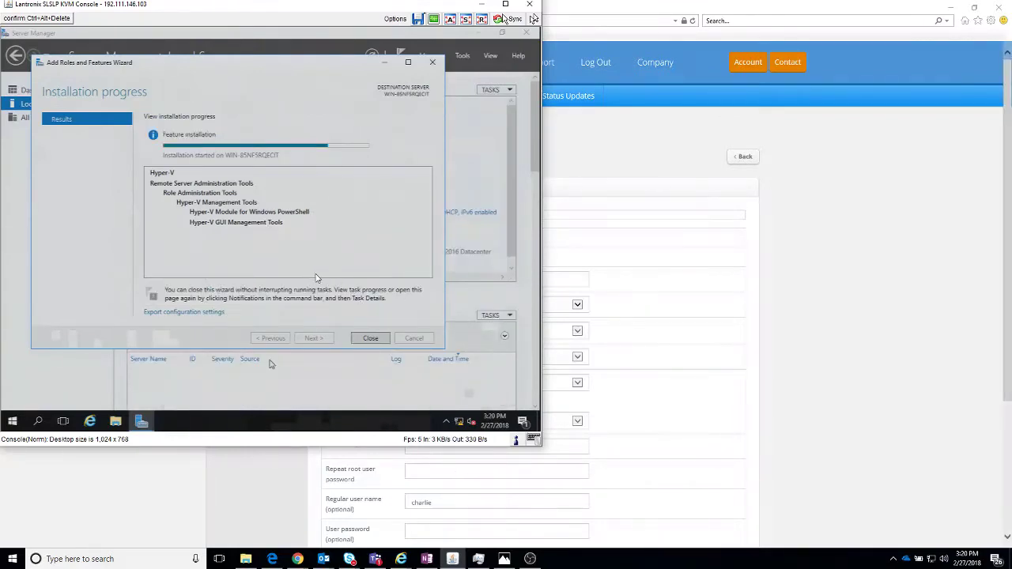
{"action": "left_click", "coordinate": [355, 341]}
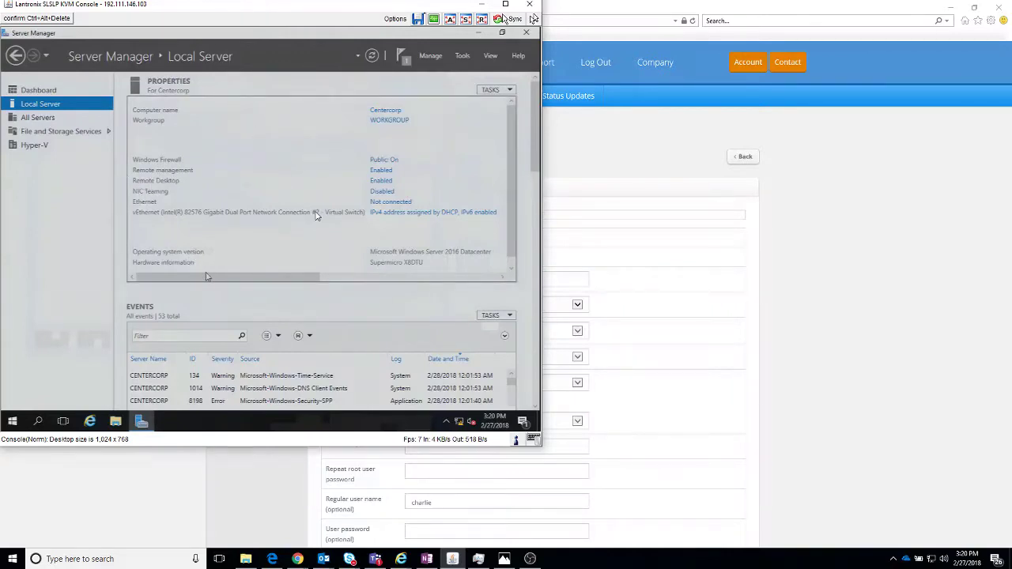
{"action": "left_click_drag", "start_coordinate": [207, 277], "coordinate": [216, 277]}
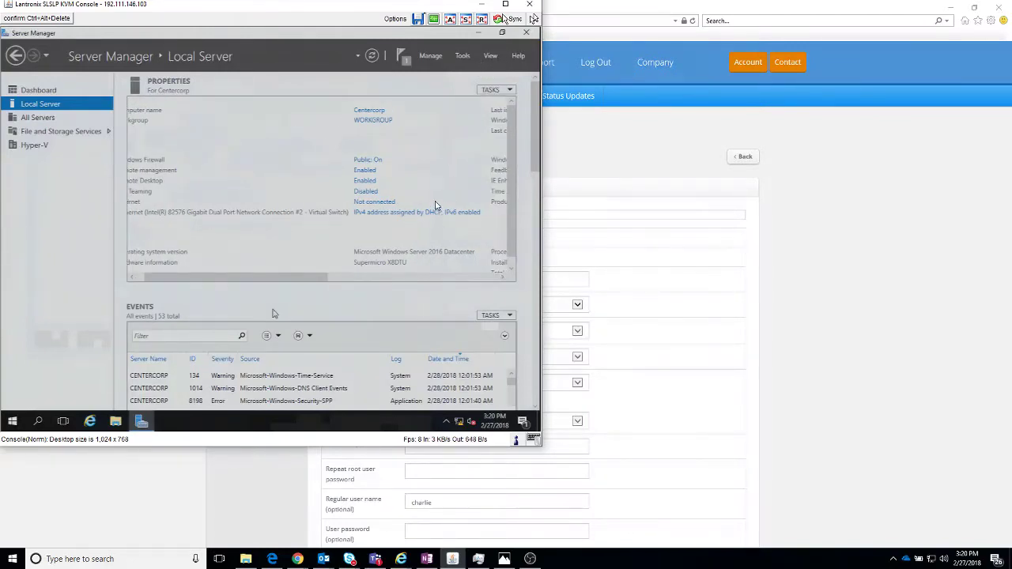
{"action": "left_click_drag", "start_coordinate": [267, 277], "coordinate": [355, 258]}
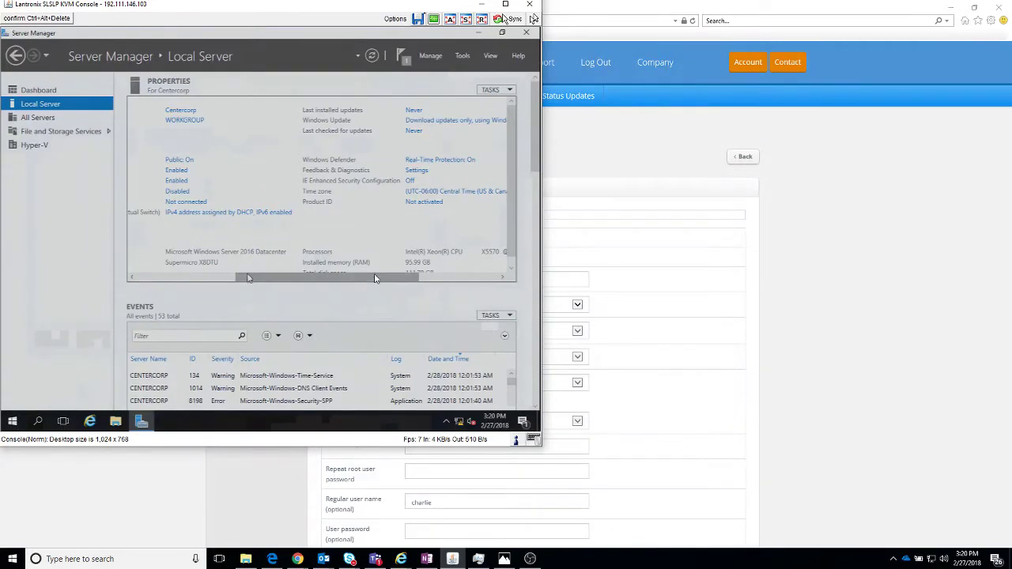
{"action": "left_click_drag", "start_coordinate": [376, 278], "coordinate": [276, 278]}
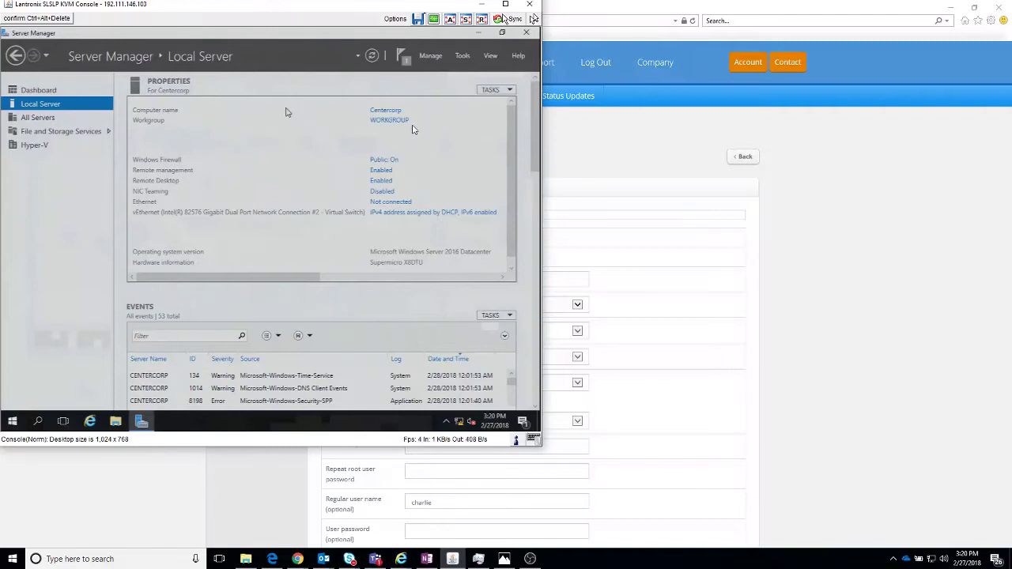
{"action": "left_click", "coordinate": [38, 148]}
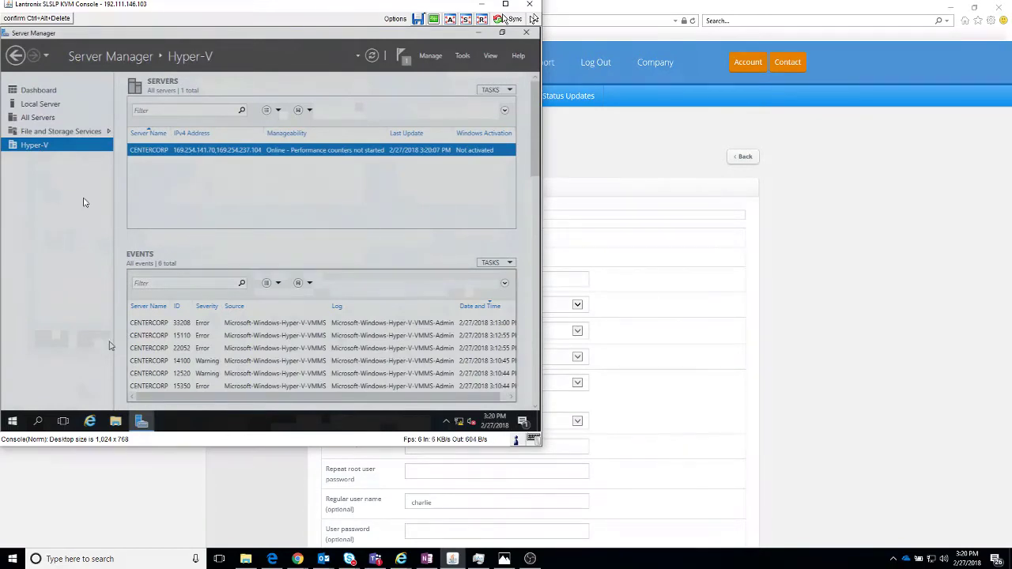
Step: Open the network adapter list from Network and Sharing Center and diagnose the vEthernet adapter
{"action": "right_click", "coordinate": [458, 421]}
{"action": "left_click", "coordinate": [463, 415]}
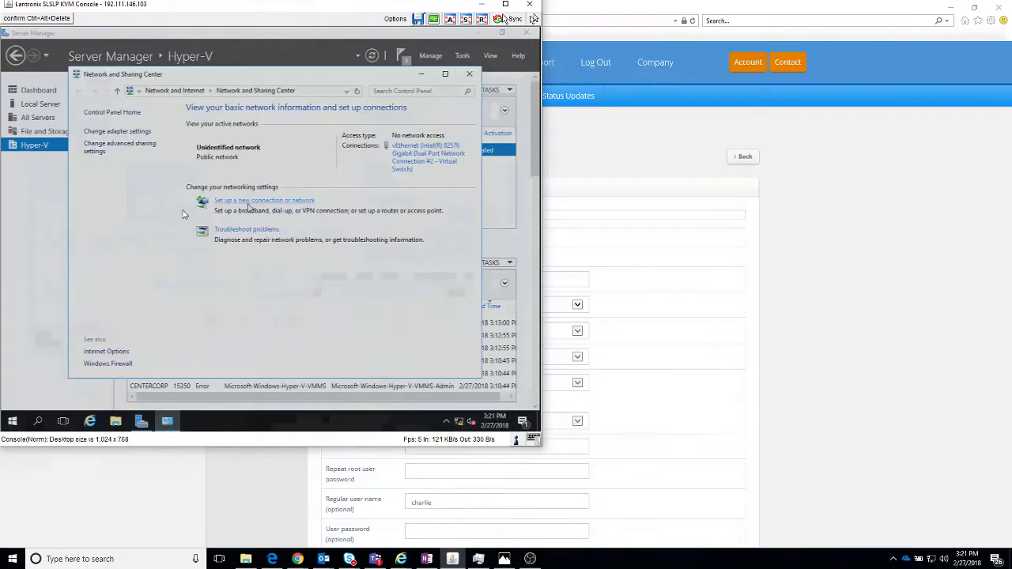
{"action": "left_click", "coordinate": [148, 137]}
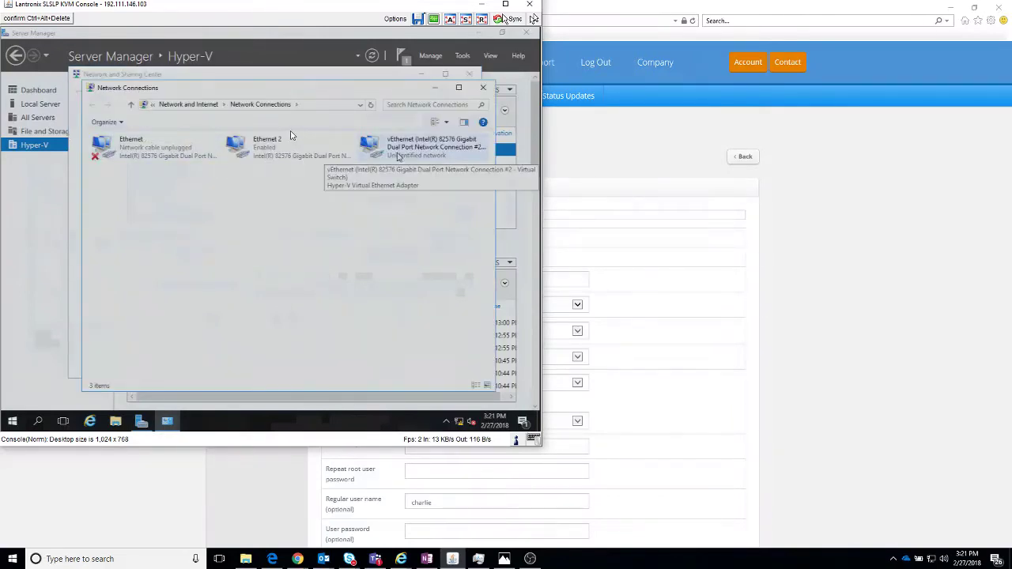
{"action": "right_click", "coordinate": [398, 156]}
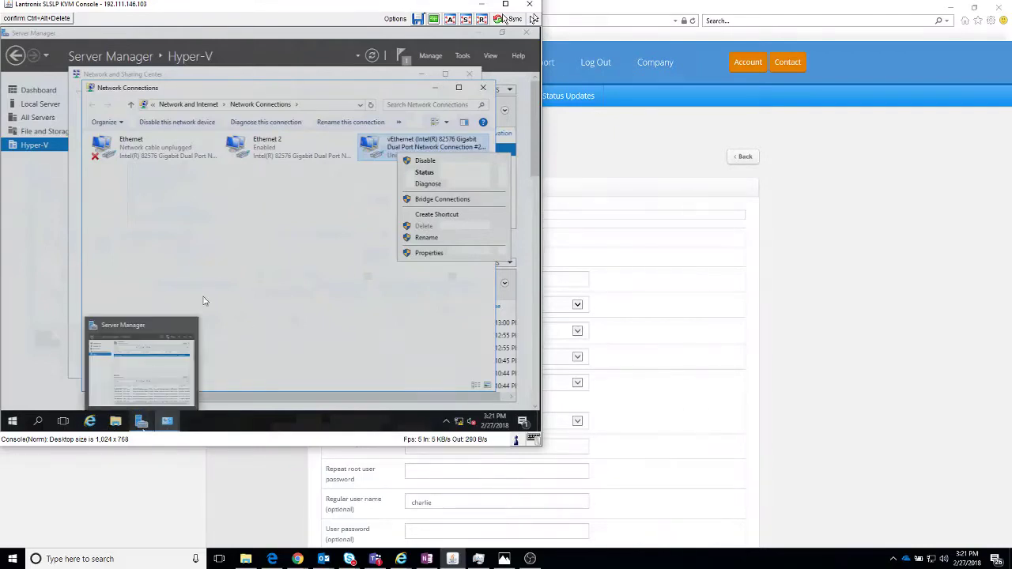
{"action": "left_click", "coordinate": [293, 126]}
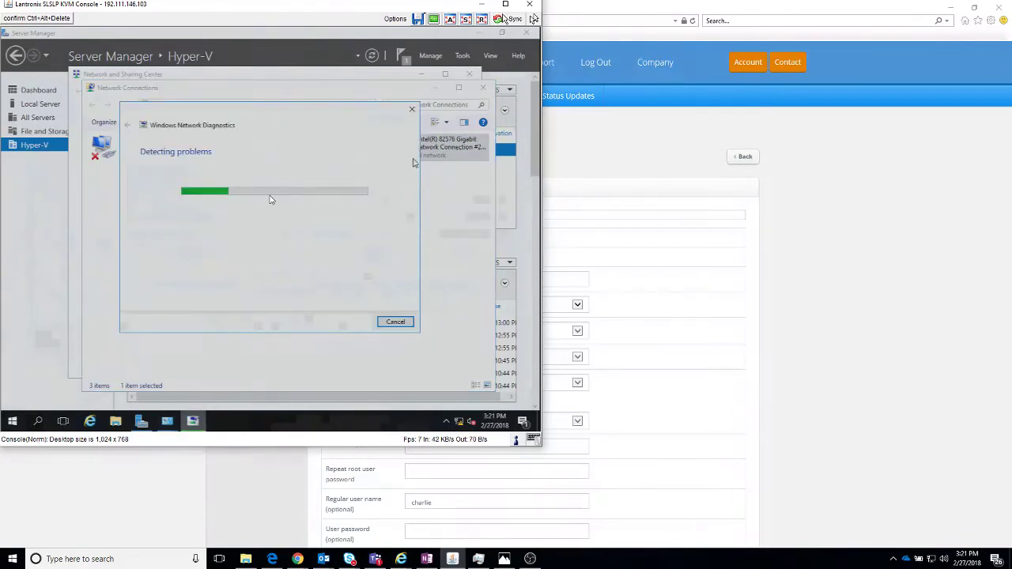
{"action": "left_click", "coordinate": [412, 109]}
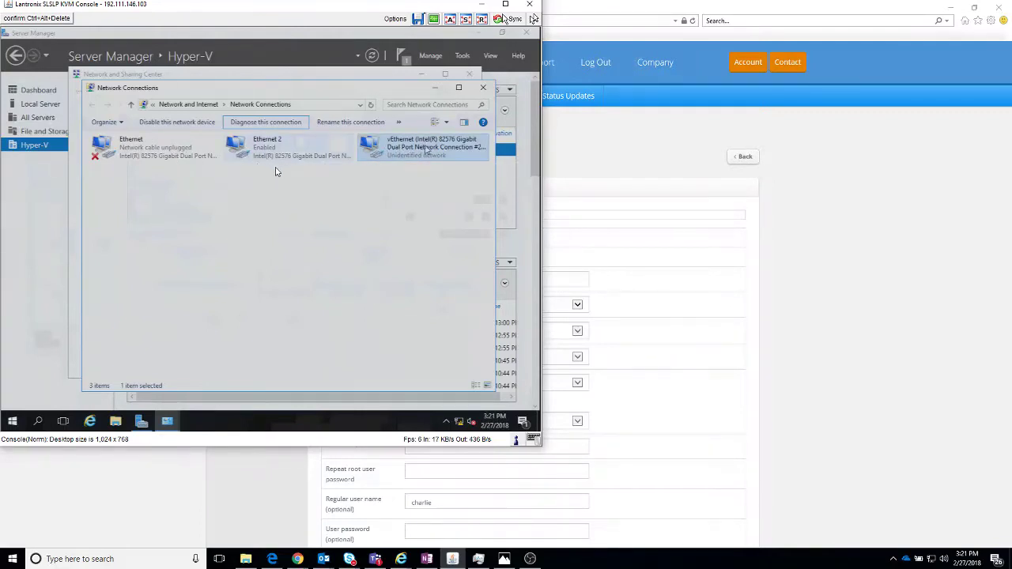
Step: Inspect Ethernet 2's TCP/IPv4 properties, cancel without changes, and return to Server Manager
{"action": "left_click", "coordinate": [331, 150]}
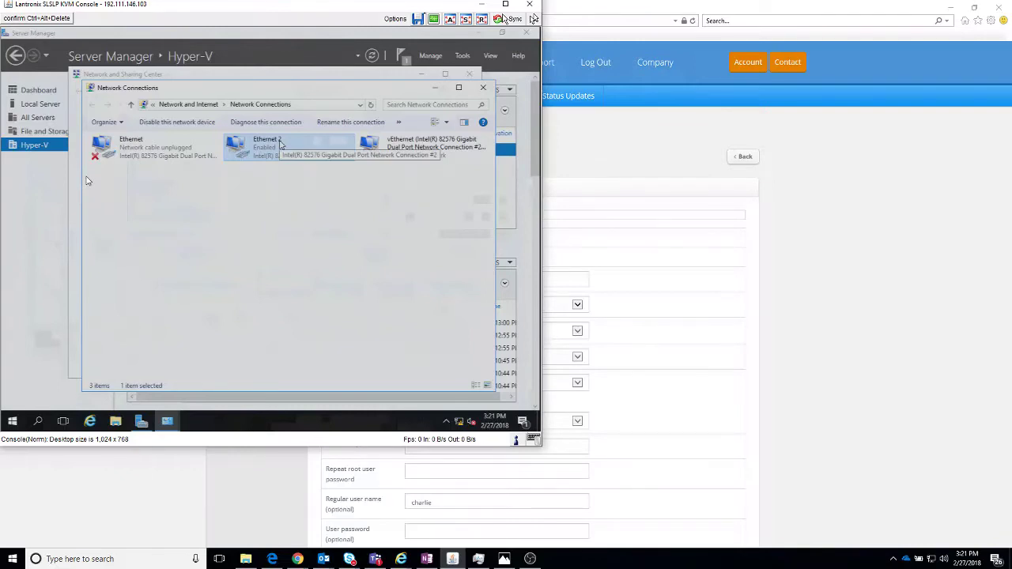
{"action": "right_click", "coordinate": [280, 145]}
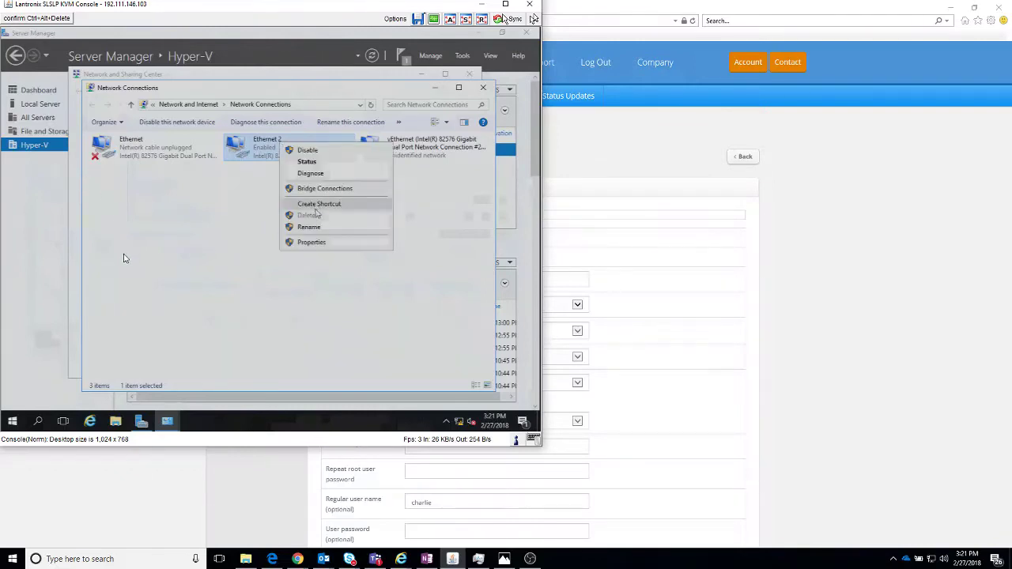
{"action": "left_click", "coordinate": [310, 242]}
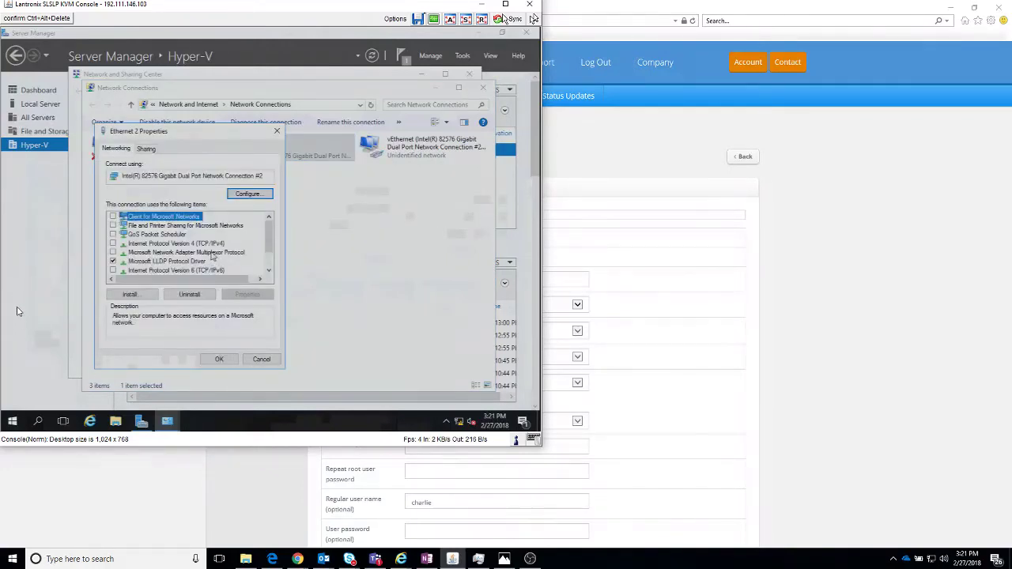
{"action": "left_click", "coordinate": [212, 244]}
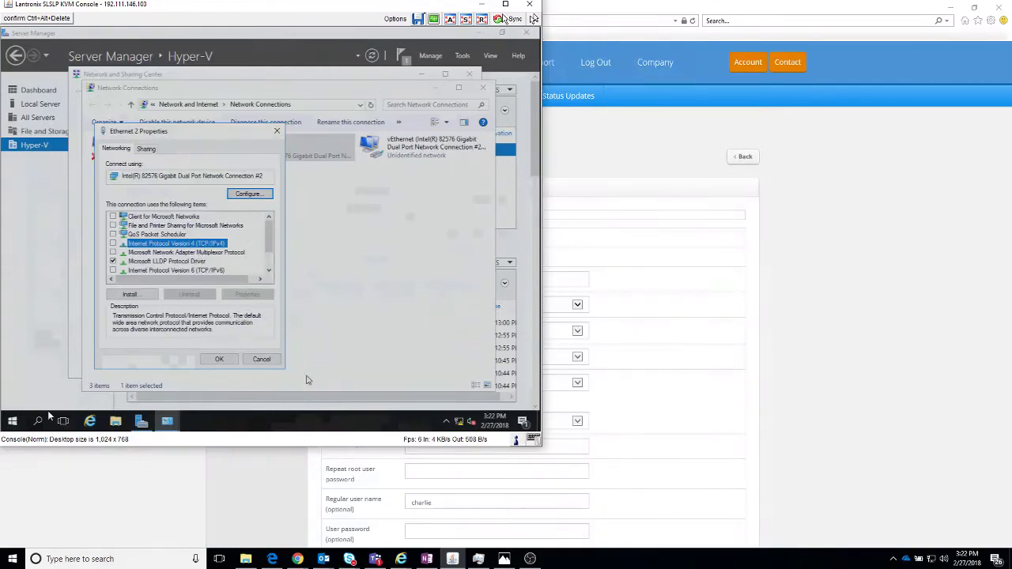
{"action": "left_click", "coordinate": [260, 360]}
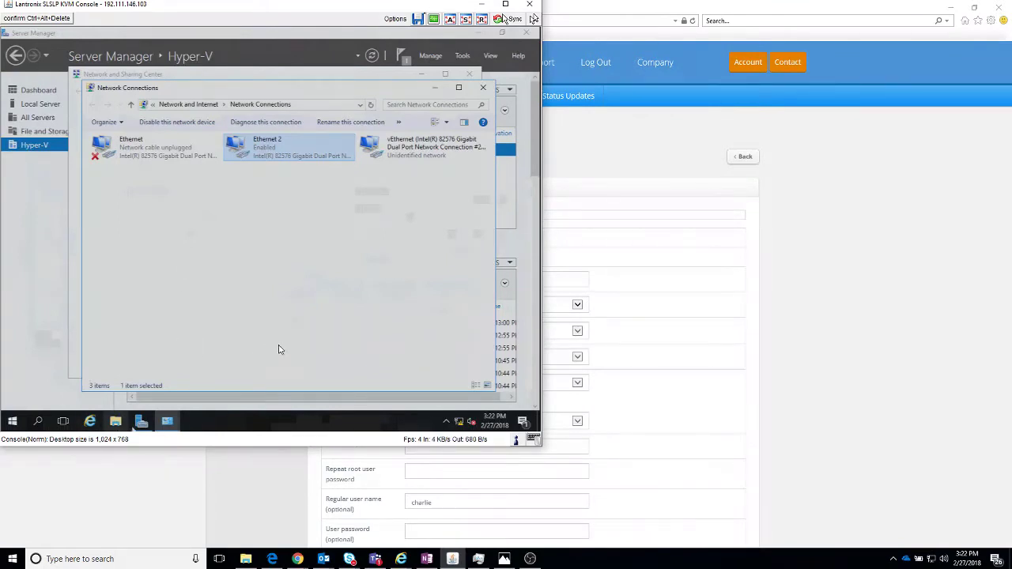
{"action": "left_click", "coordinate": [141, 421]}
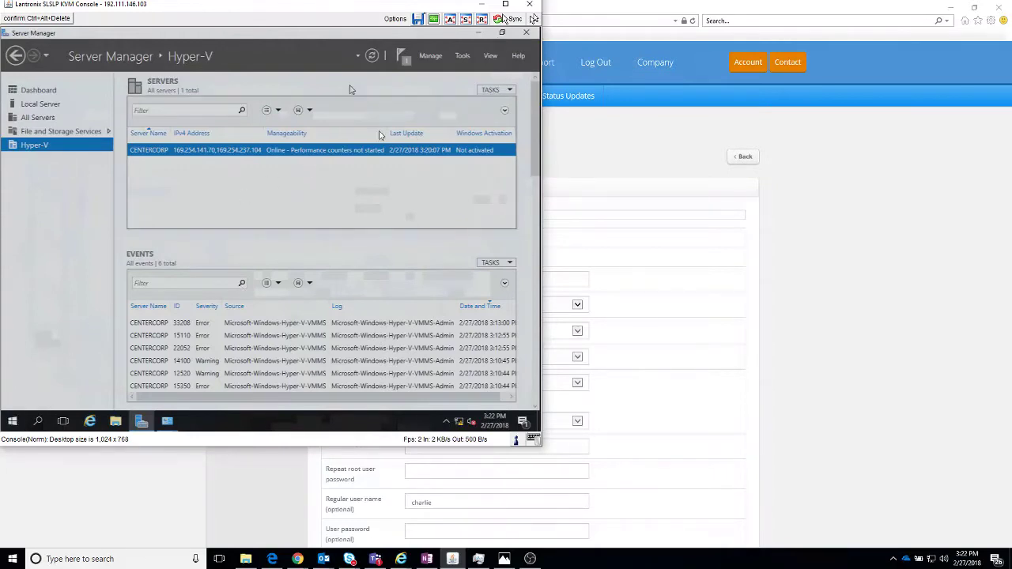
Step: Launch Hyper-V Manager from Tools, select CENTERCORP, and bring up Virtual Switch Manager
{"action": "left_click", "coordinate": [469, 57]}
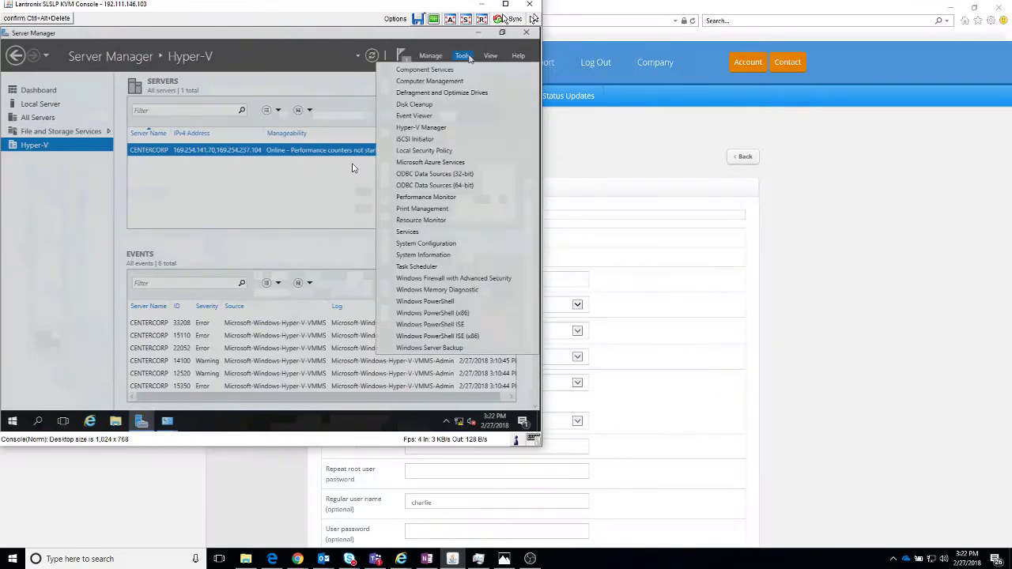
{"action": "left_click", "coordinate": [437, 127]}
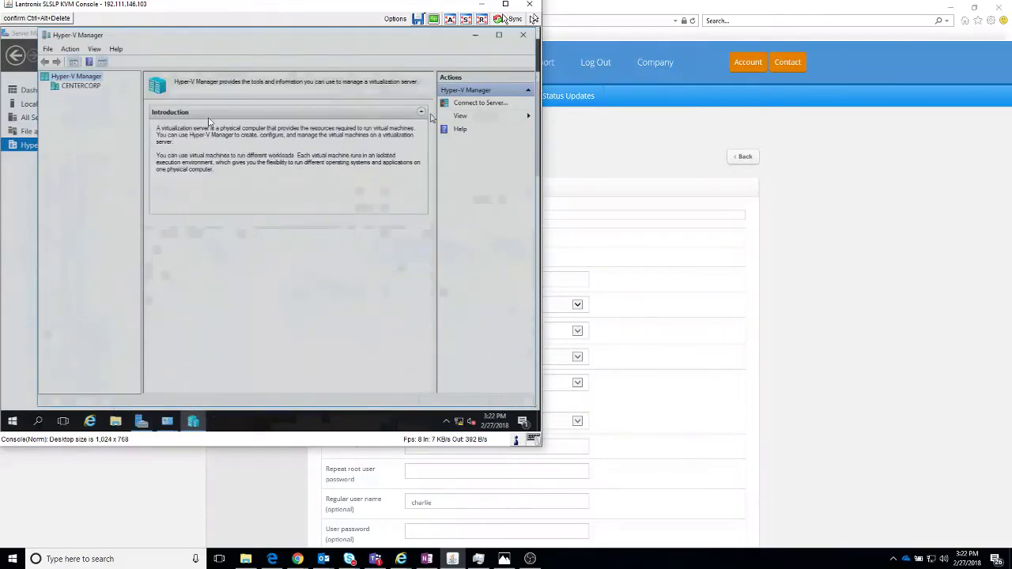
{"action": "left_click", "coordinate": [79, 85]}
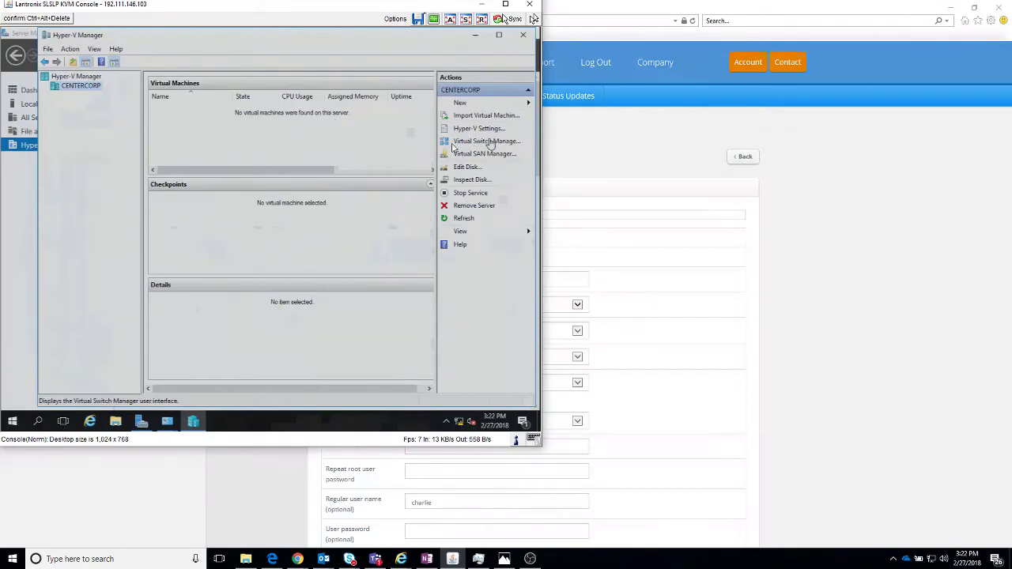
{"action": "left_click", "coordinate": [455, 148]}
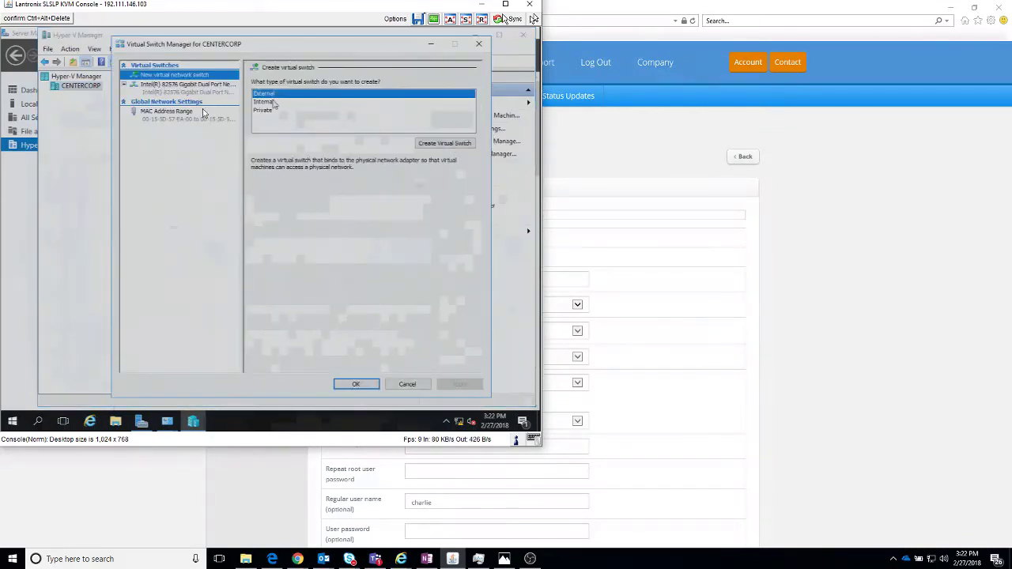
Step: Rename the existing Intel 82576 virtual switch to External
{"action": "left_click", "coordinate": [177, 93]}
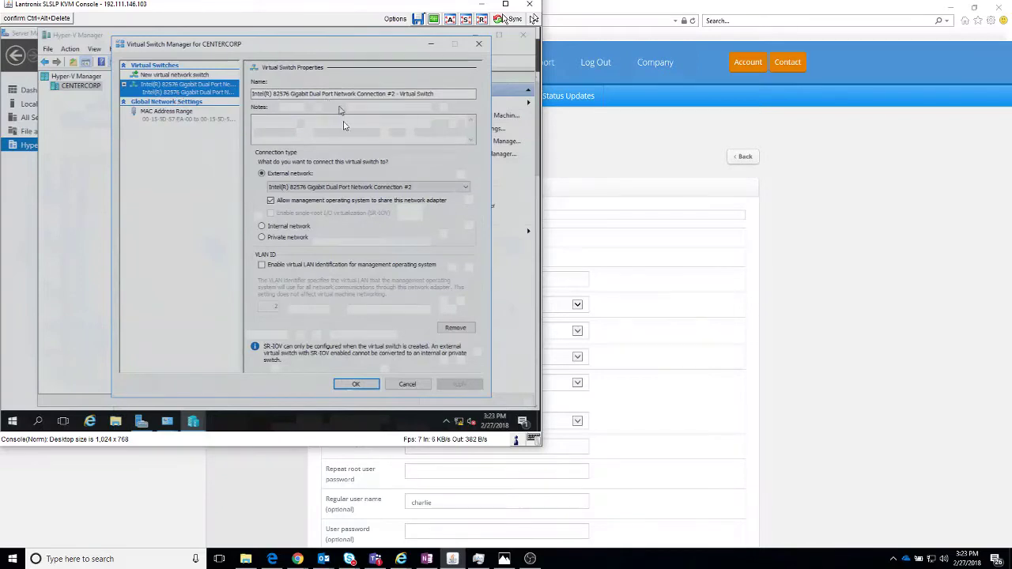
{"action": "left_click_drag", "start_coordinate": [435, 105], "coordinate": [211, 98]}
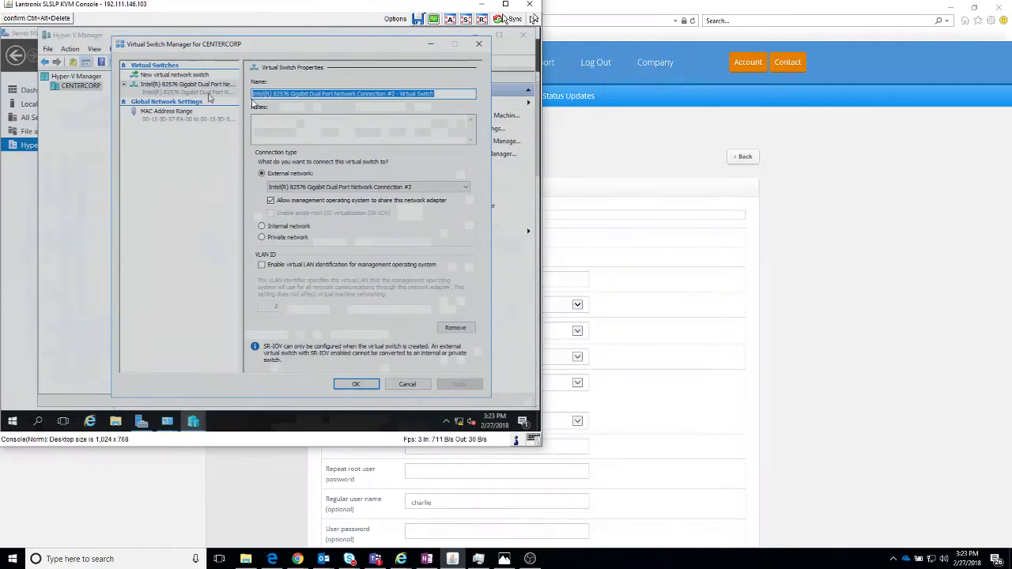
{"action": "type", "text": "External"}
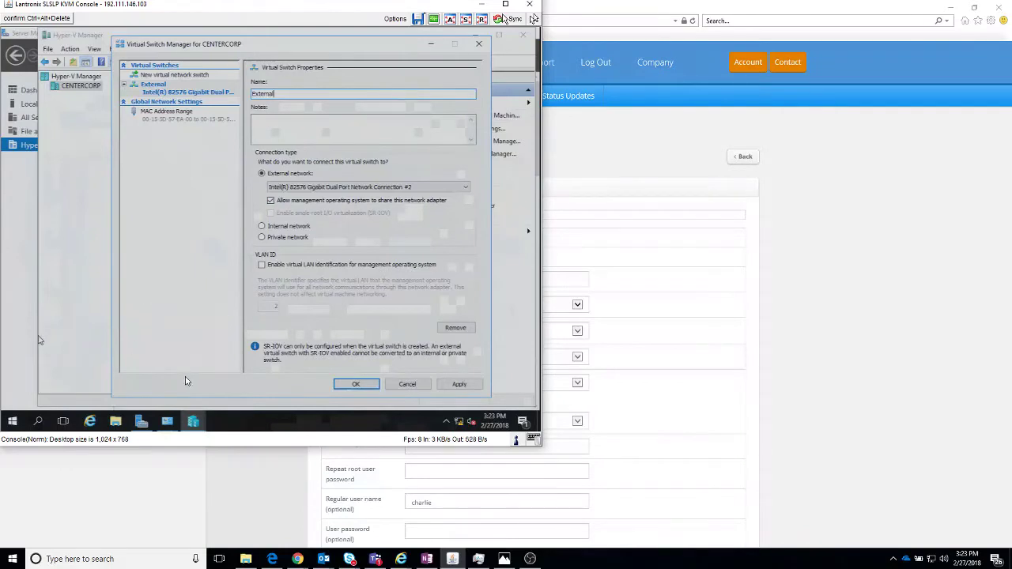
{"action": "left_click", "coordinate": [163, 420]}
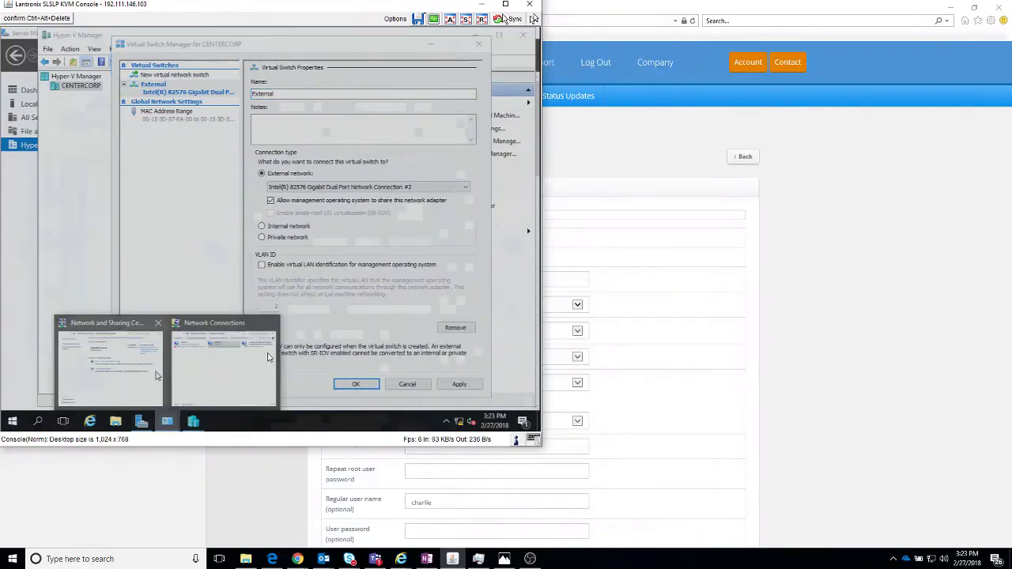
Step: Inspect the Ethernet 2 adapter's IPv4 properties and close them without changes
{"action": "left_click", "coordinate": [187, 368]}
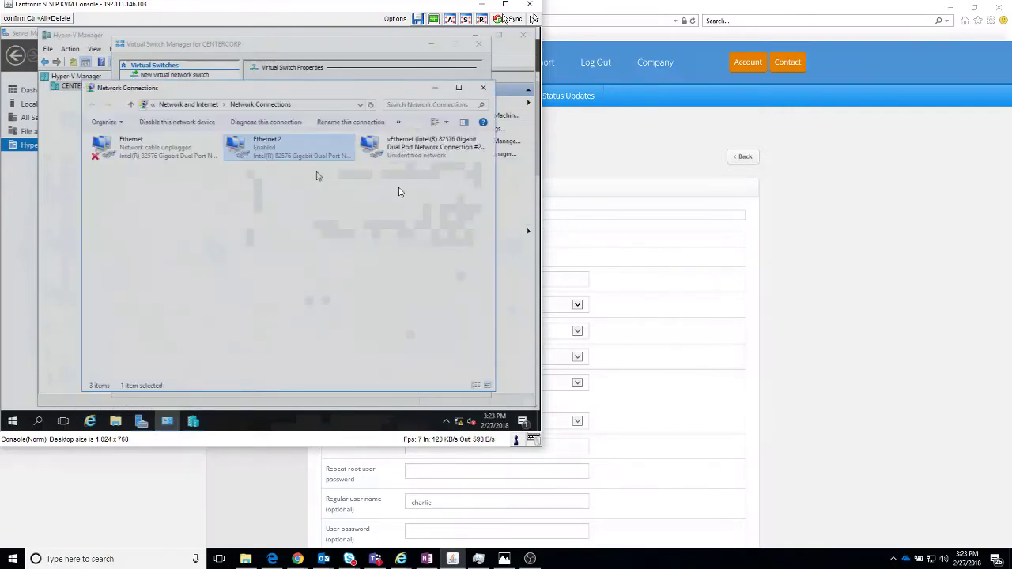
{"action": "left_click", "coordinate": [385, 155]}
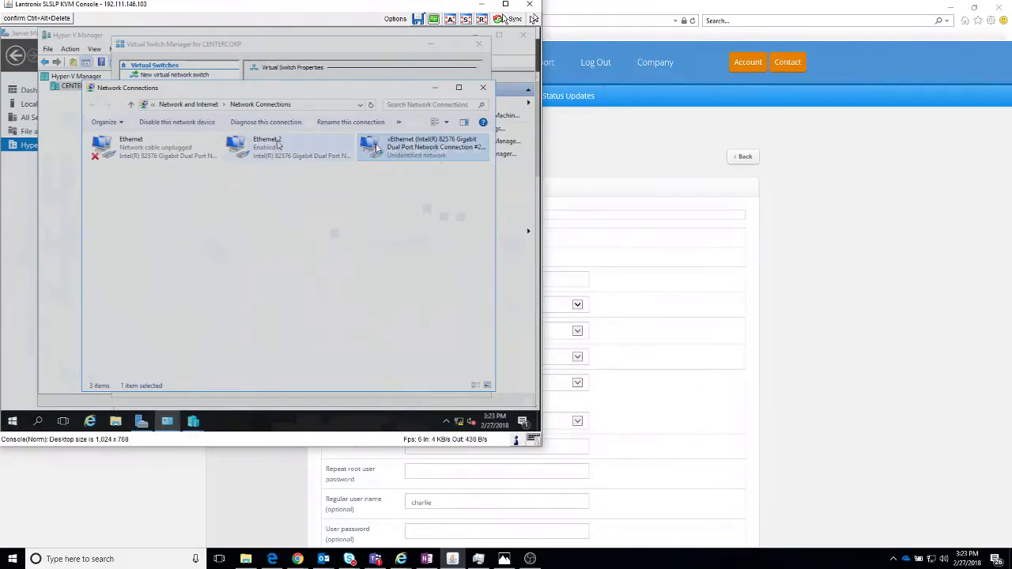
{"action": "left_click", "coordinate": [240, 144]}
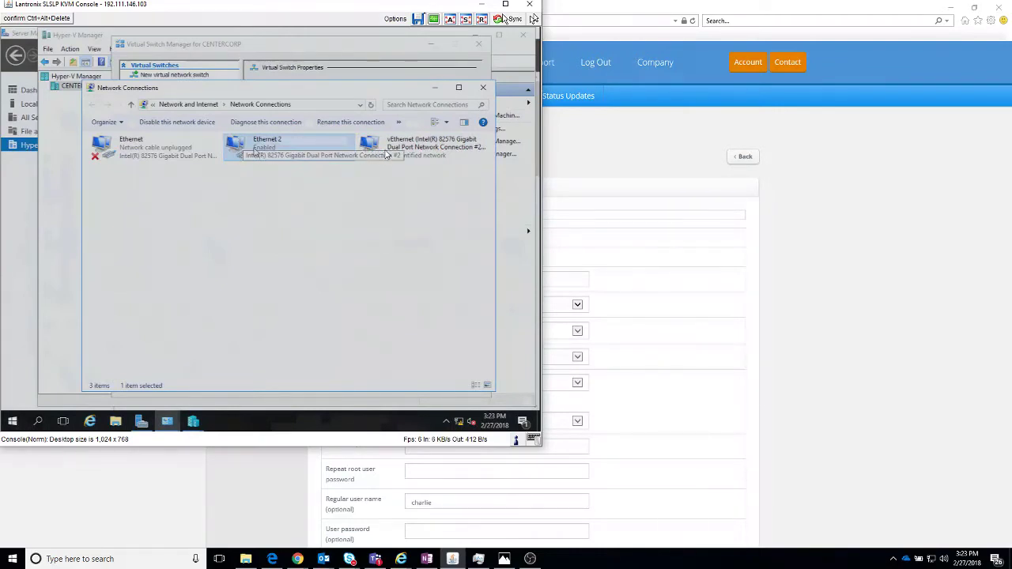
{"action": "right_click", "coordinate": [254, 152]}
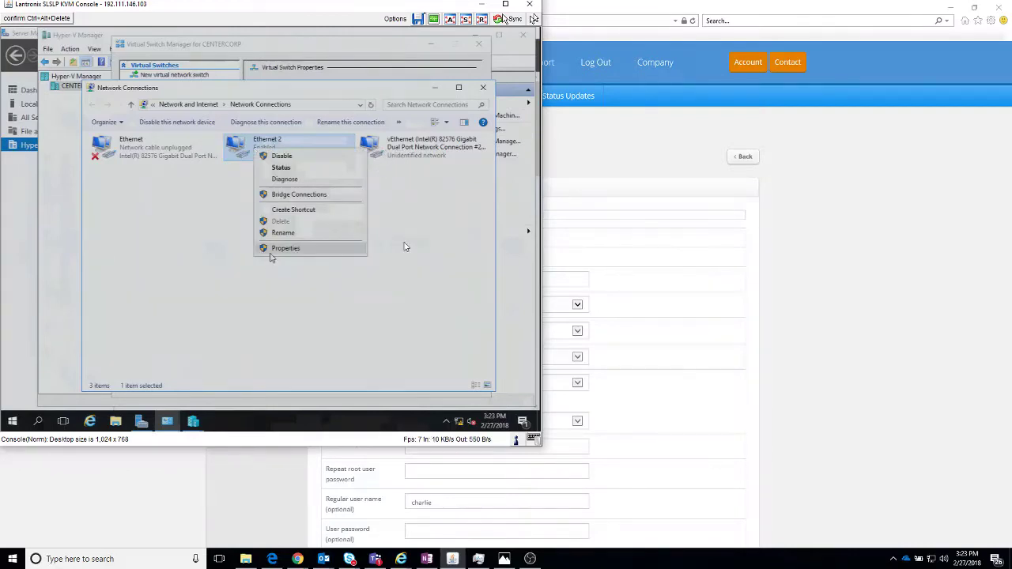
{"action": "left_click", "coordinate": [271, 250]}
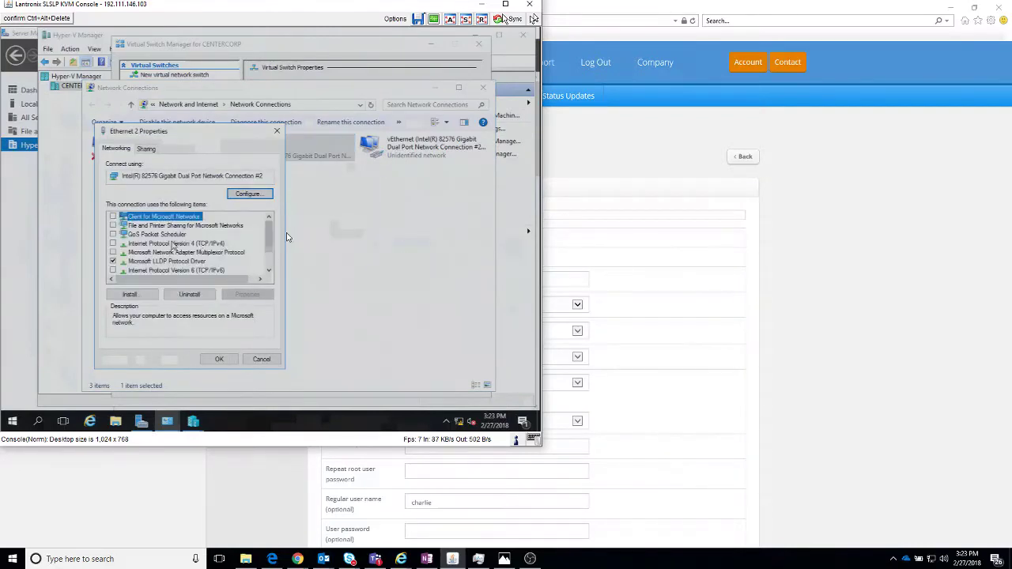
{"action": "left_click", "coordinate": [168, 244]}
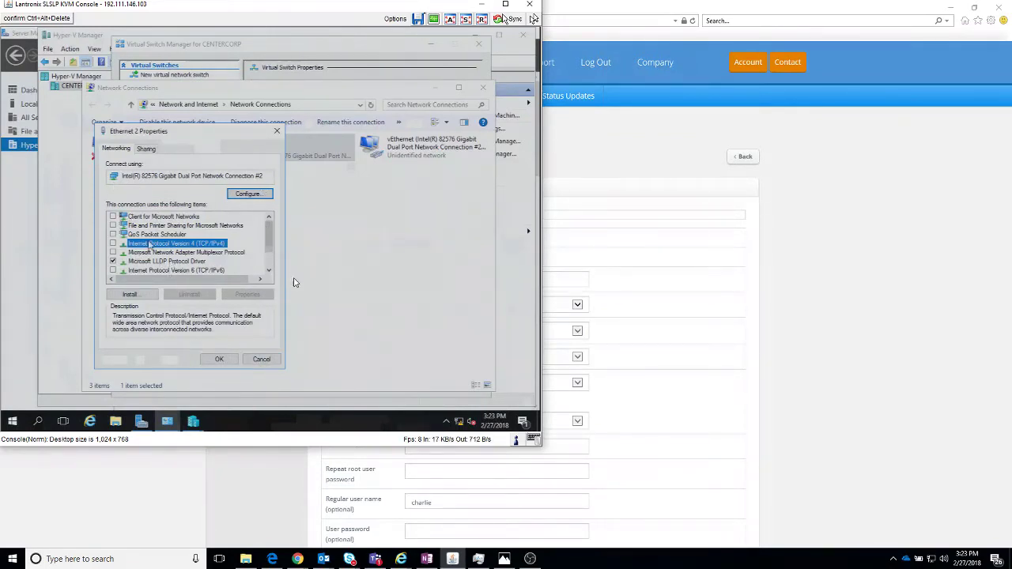
{"action": "left_click", "coordinate": [261, 361]}
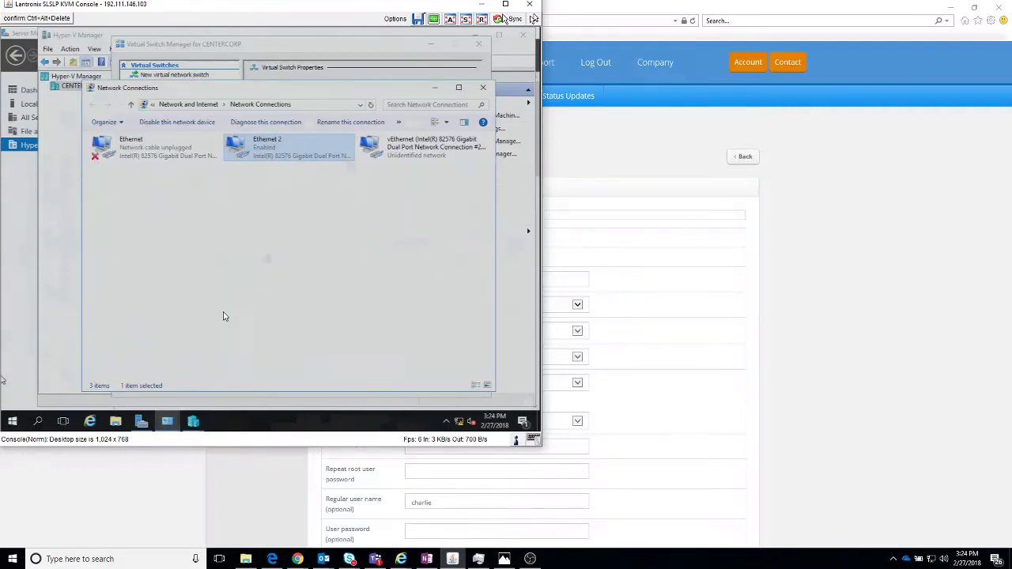
Step: Open the properties of the vEthernet adapter
{"action": "left_click", "coordinate": [455, 146]}
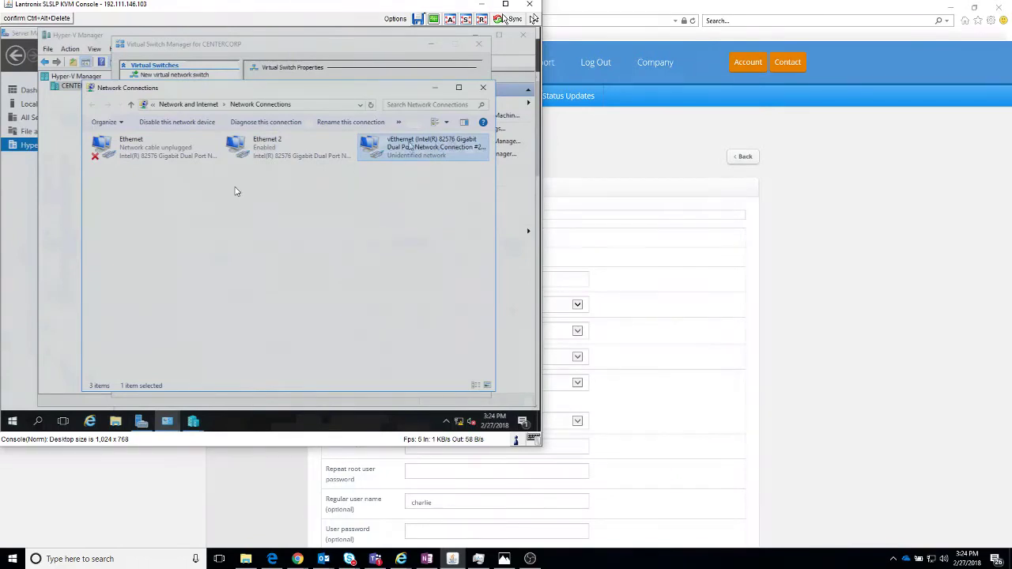
{"action": "left_click", "coordinate": [305, 148]}
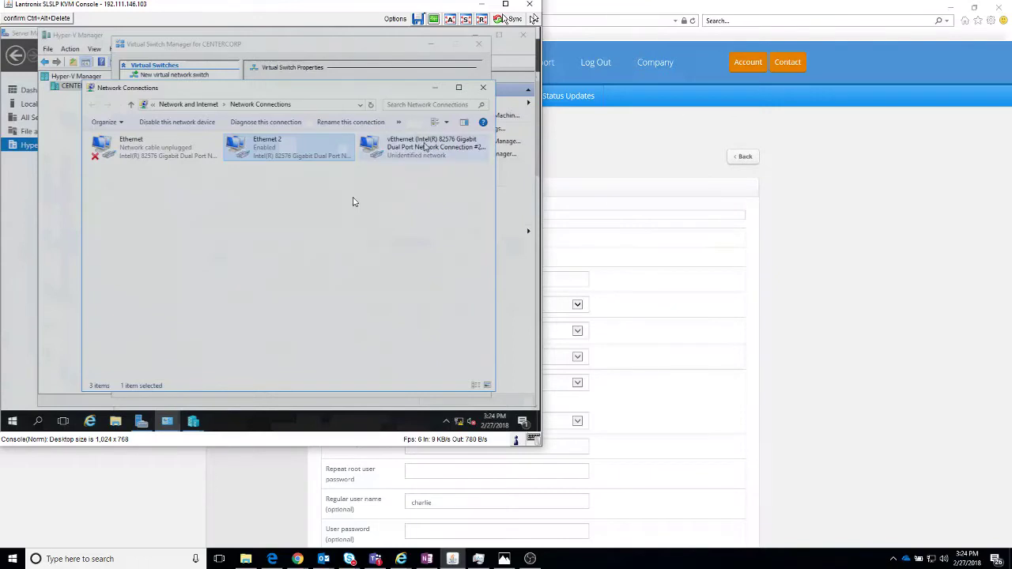
{"action": "left_click", "coordinate": [425, 146]}
{"action": "right_click", "coordinate": [424, 146]}
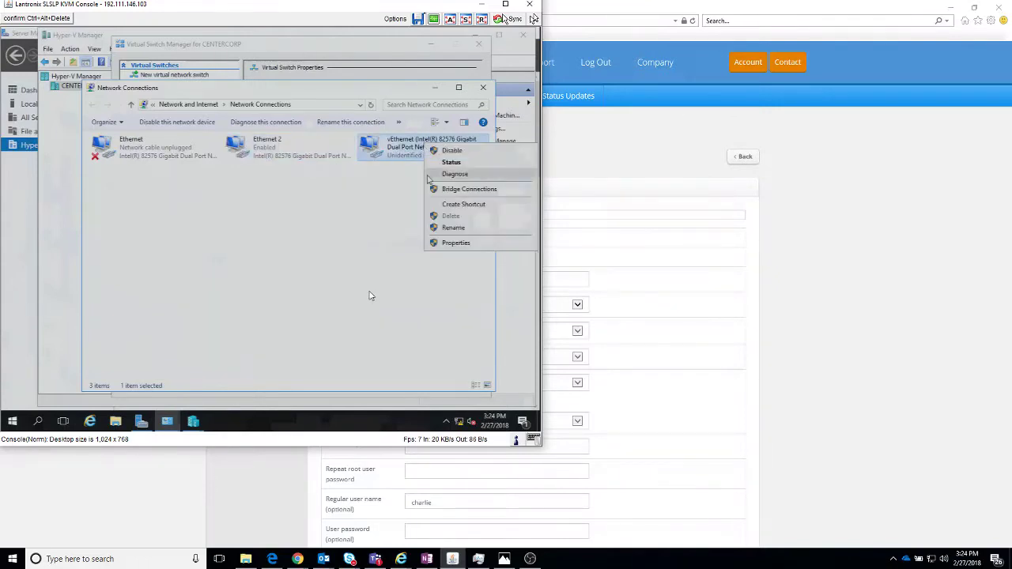
{"action": "left_click", "coordinate": [442, 243]}
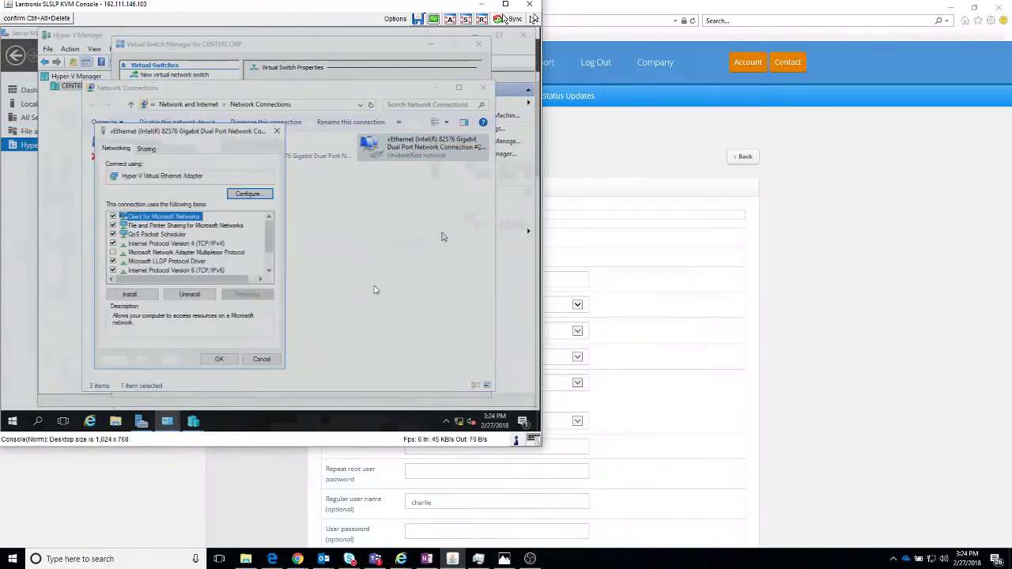
Step: Set vEthernet IPv4 to 192.198.87.234, mask 255.255.255.0, gateway 192.198.87.233, DNS 8.8.8.8
{"action": "double_click", "coordinate": [181, 244]}
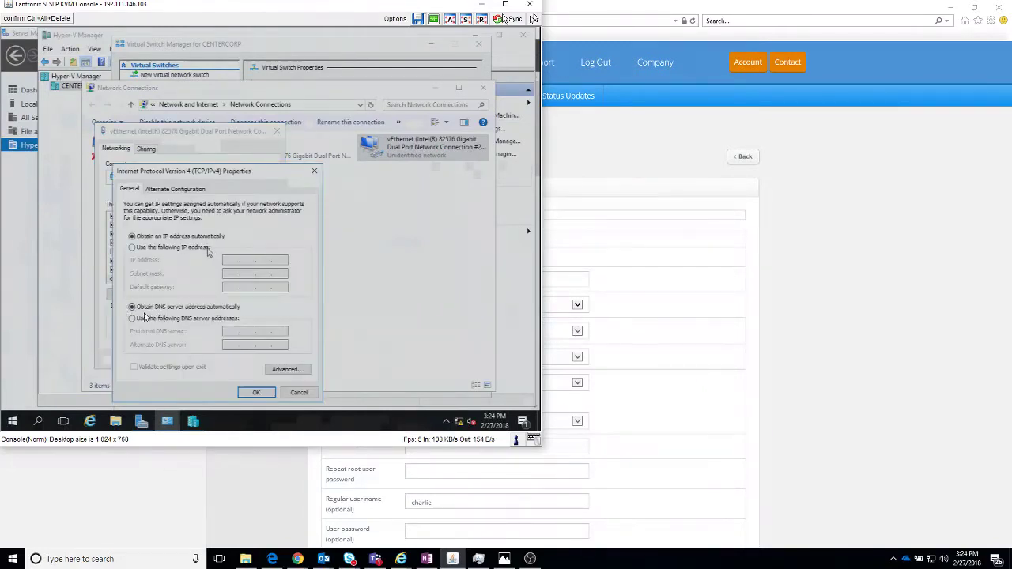
{"action": "left_click", "coordinate": [201, 248]}
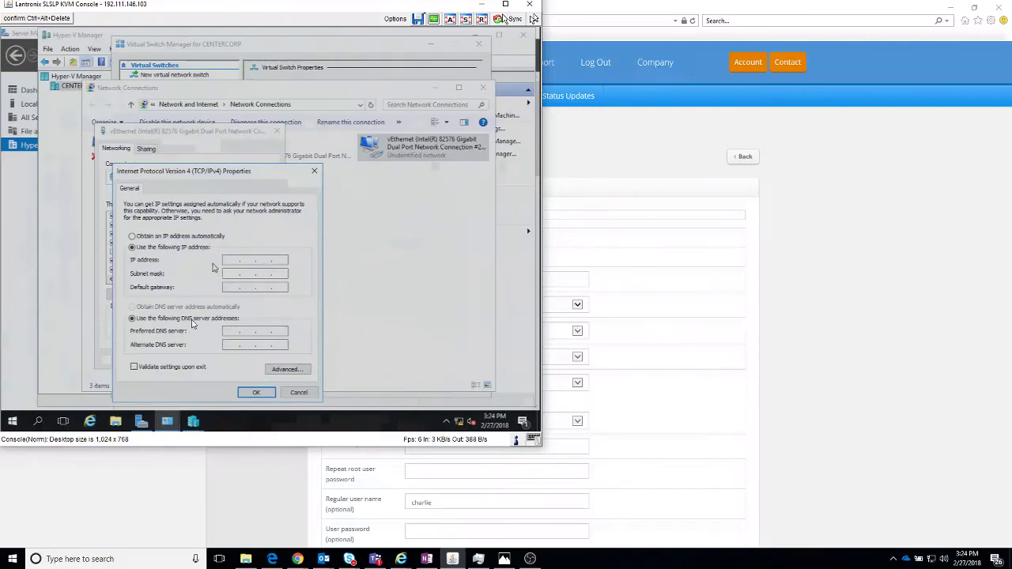
{"action": "type", "text": "2 . 198 .  ."}
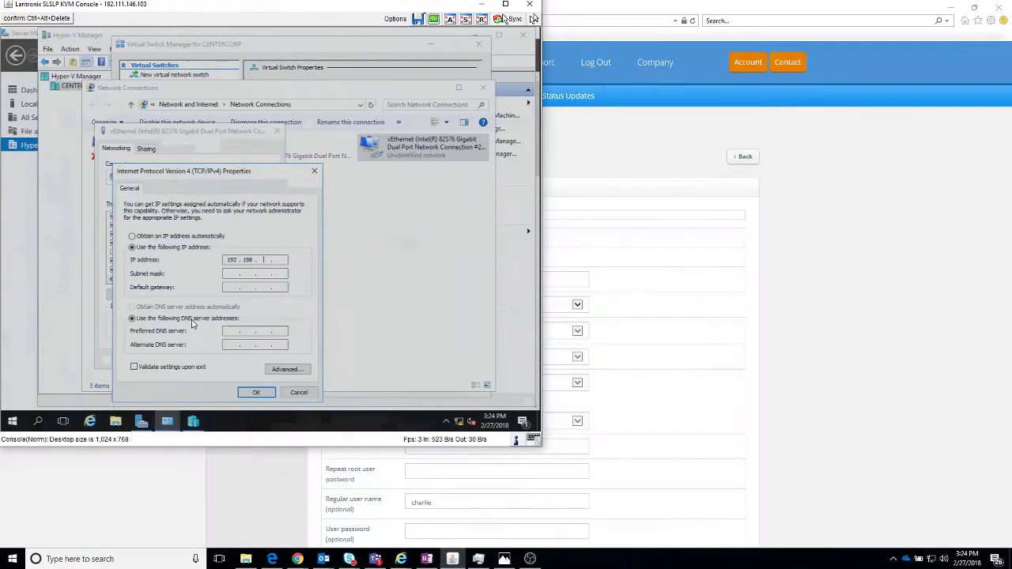
{"action": "key", "text": "BackSpace"}
{"action": "key", "text": "BackSpace"}
{"action": "key", "text": "BackSpace"}
{"action": "type", "text": "87 . 234"}
{"action": "key", "text": "Tab"}
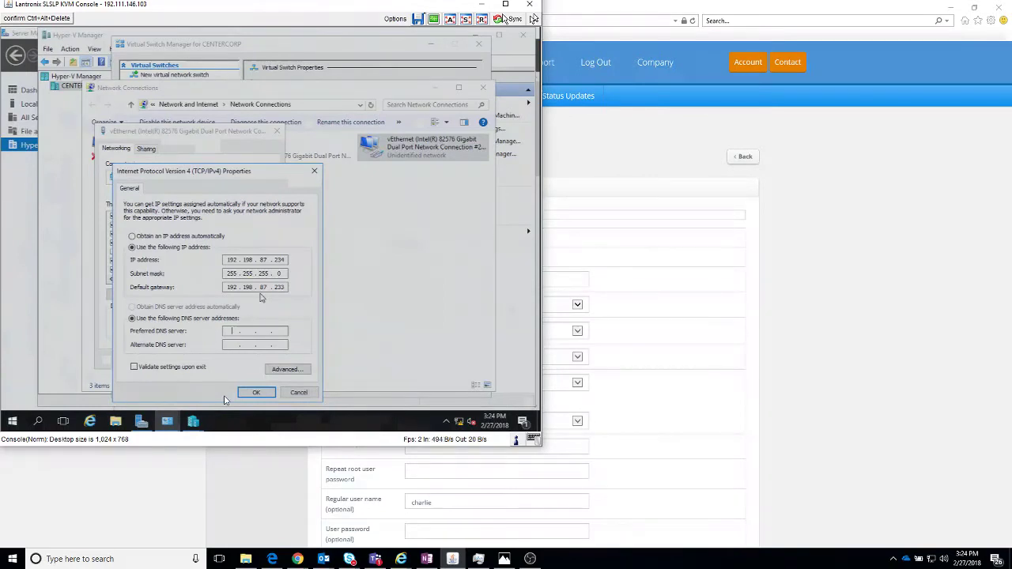
{"action": "type", "text": "8.8.8"}
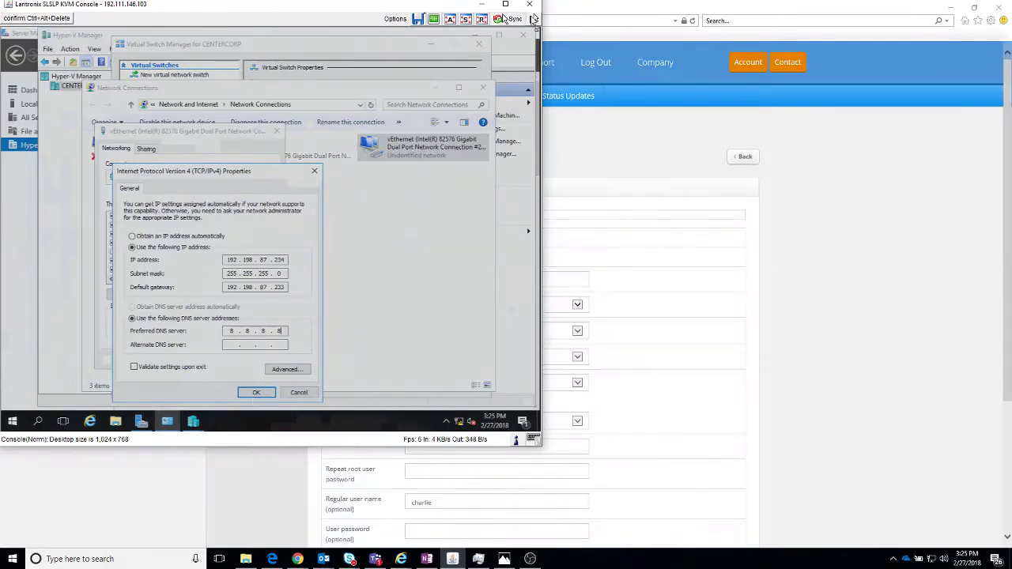
{"action": "left_click", "coordinate": [257, 392]}
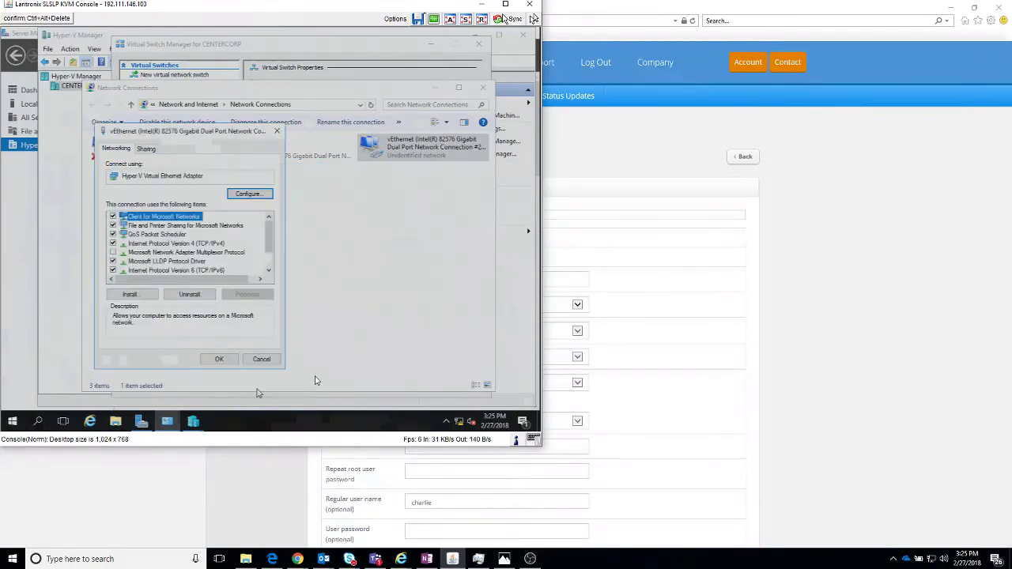
{"action": "left_click", "coordinate": [222, 360]}
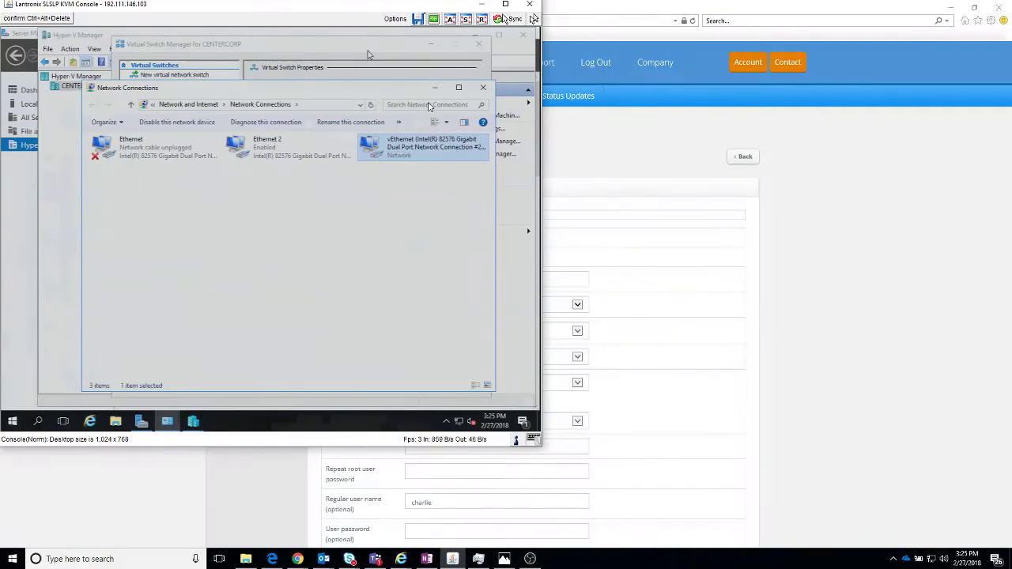
Step: Untick 'Allow management operating system to share this network adapter' on the External switch and apply
{"action": "left_click", "coordinate": [367, 55]}
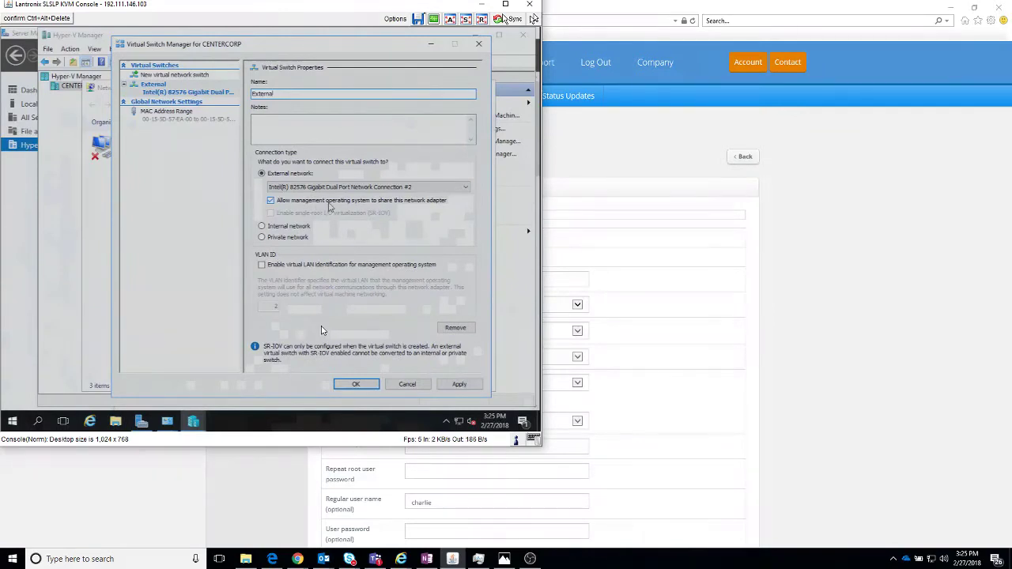
{"action": "left_click", "coordinate": [329, 202]}
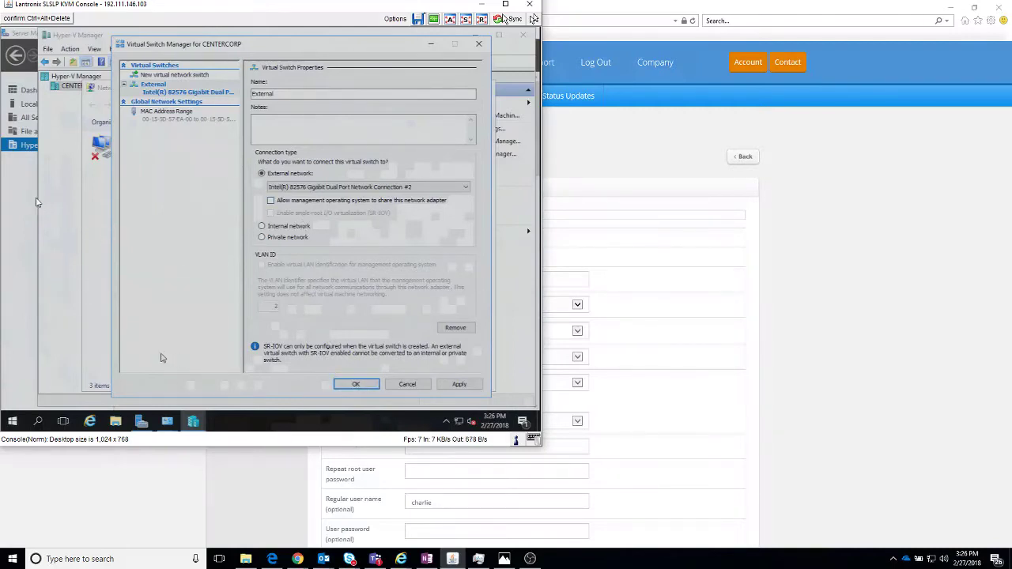
{"action": "left_click", "coordinate": [100, 306]}
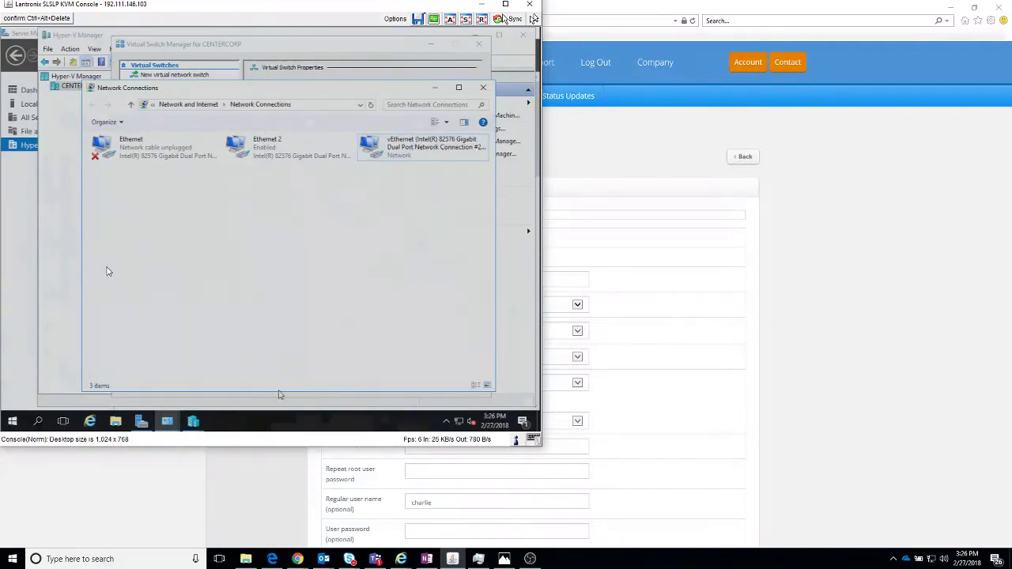
{"action": "mouse_move", "coordinate": [187, 425]}
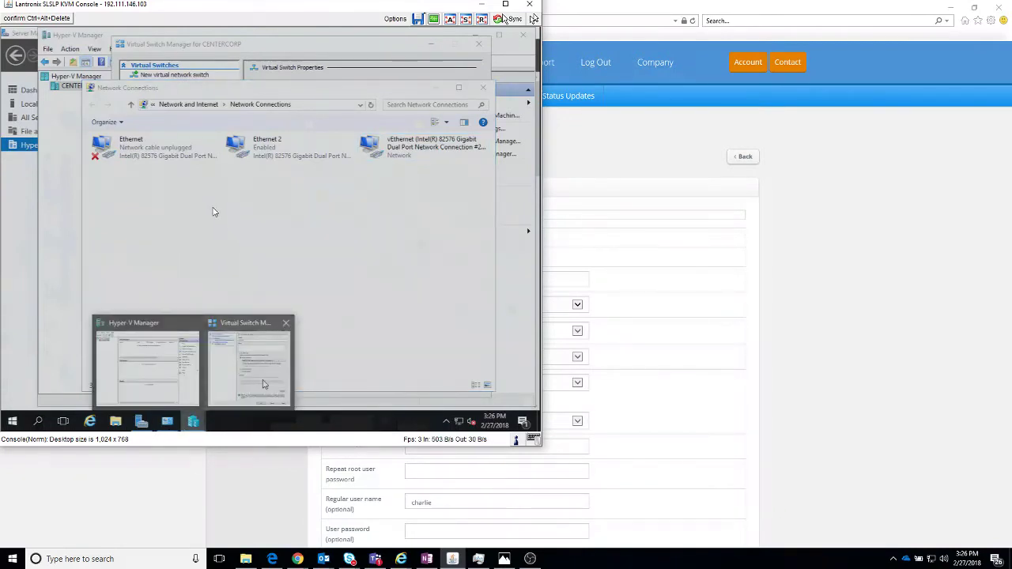
{"action": "left_click", "coordinate": [265, 385]}
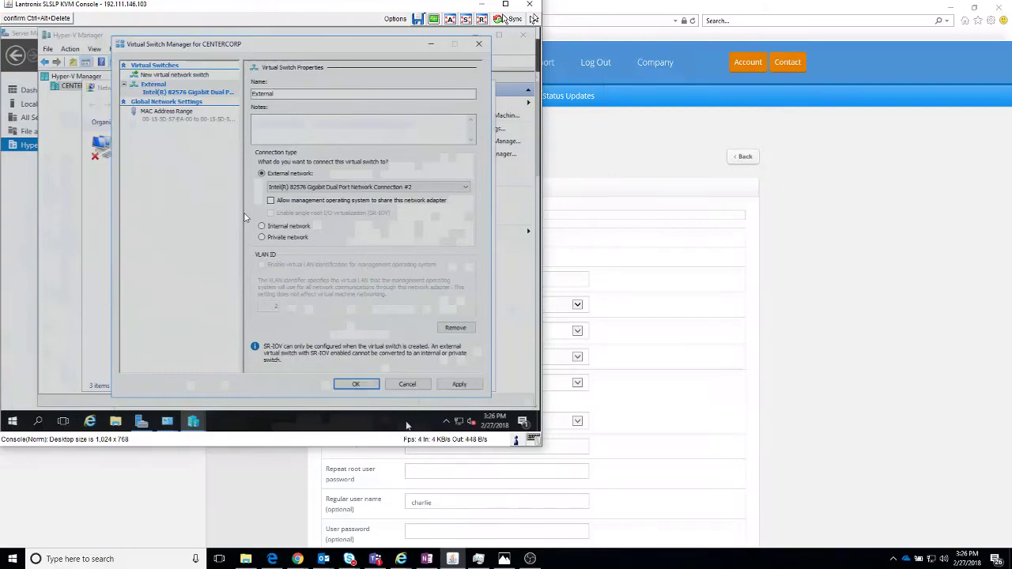
{"action": "left_click", "coordinate": [374, 389]}
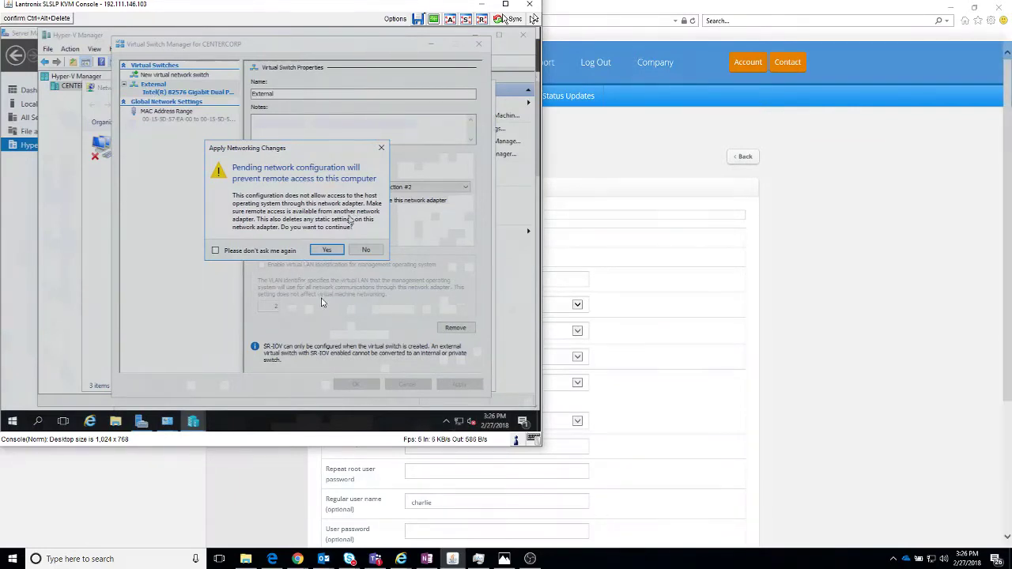
Step: Confirm the networking change, then review Ethernet 2's status and properties without changing anything
{"action": "left_click", "coordinate": [328, 250]}
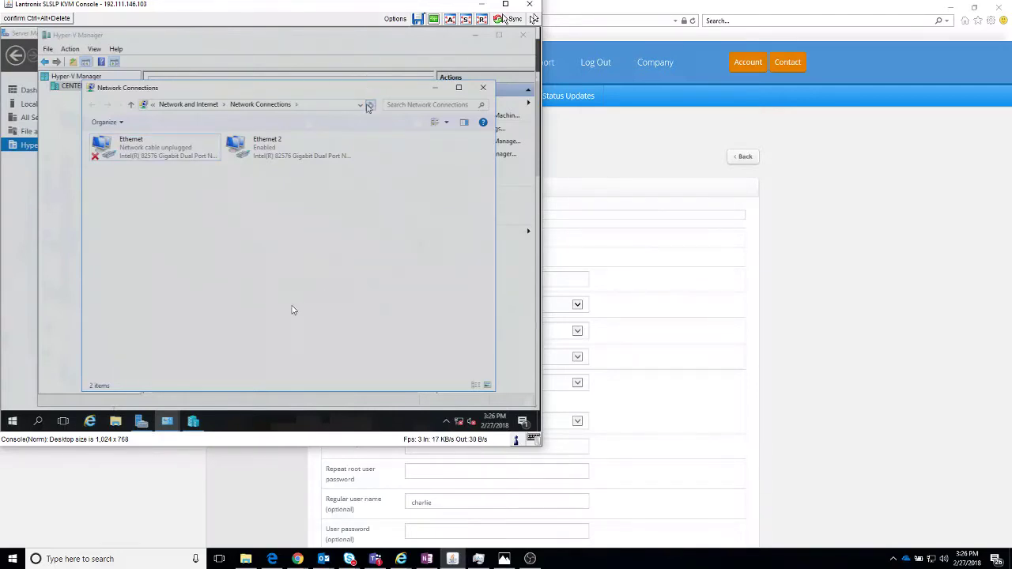
{"action": "double_click", "coordinate": [288, 154]}
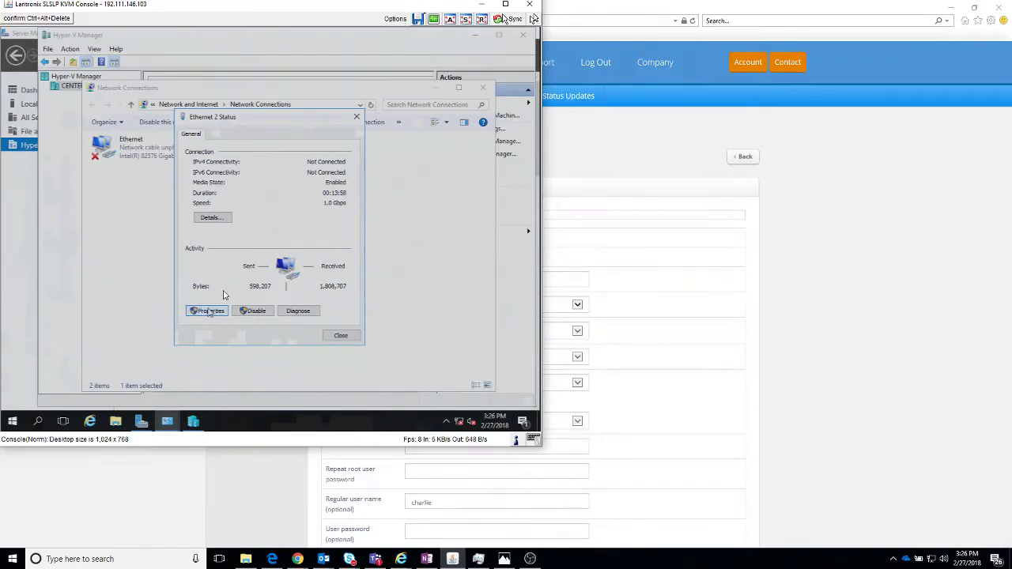
{"action": "left_click", "coordinate": [210, 311]}
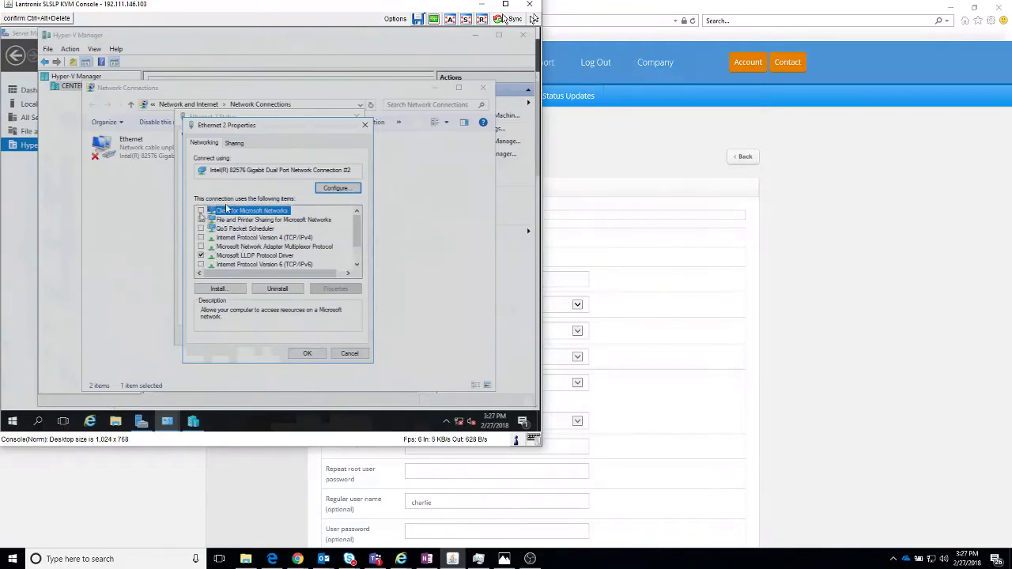
{"action": "left_click", "coordinate": [349, 354]}
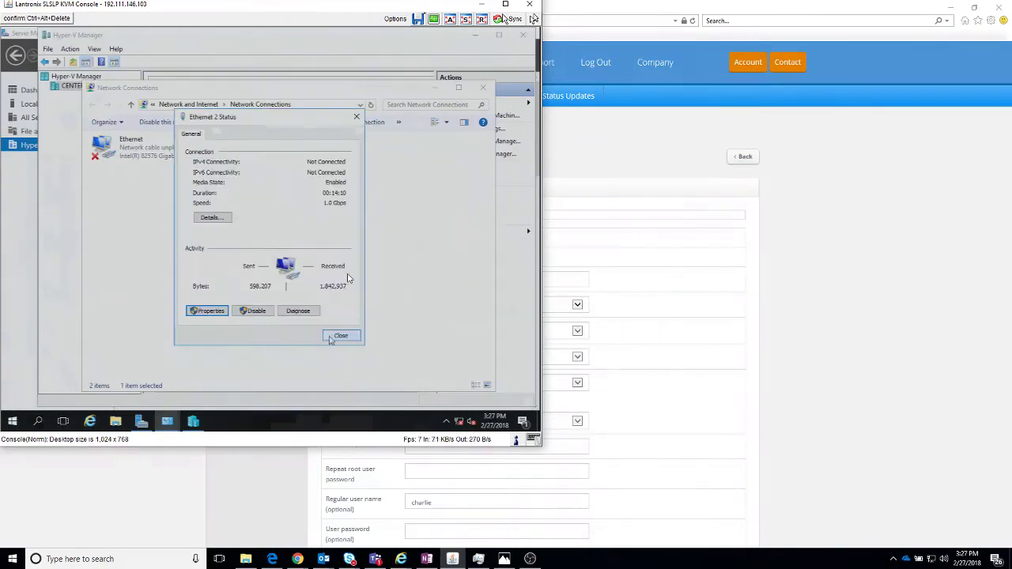
{"action": "left_click", "coordinate": [335, 337]}
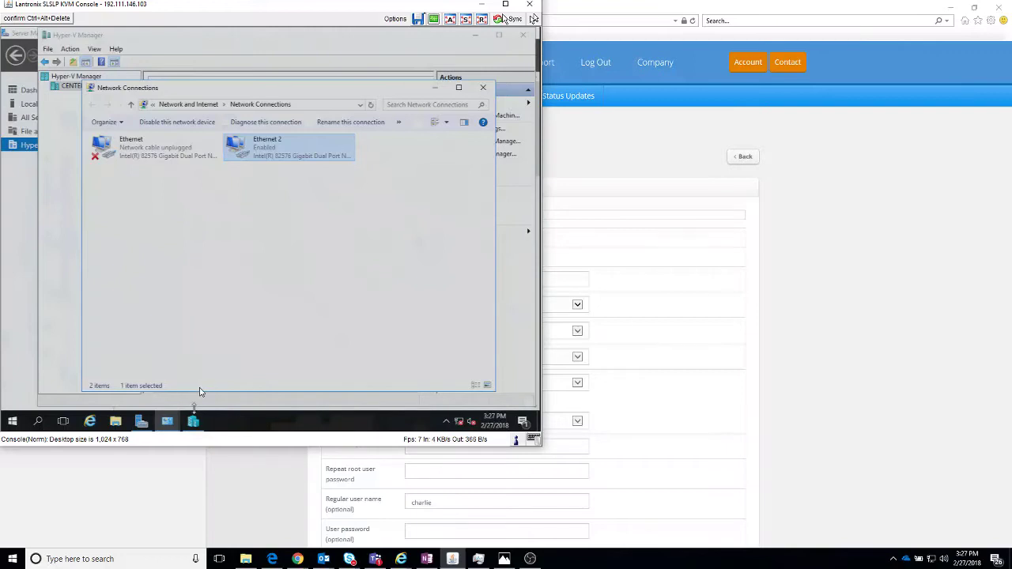
Step: Re-enable management OS sharing of the network adapter on the External virtual switch and save
{"action": "mouse_move", "coordinate": [200, 396]}
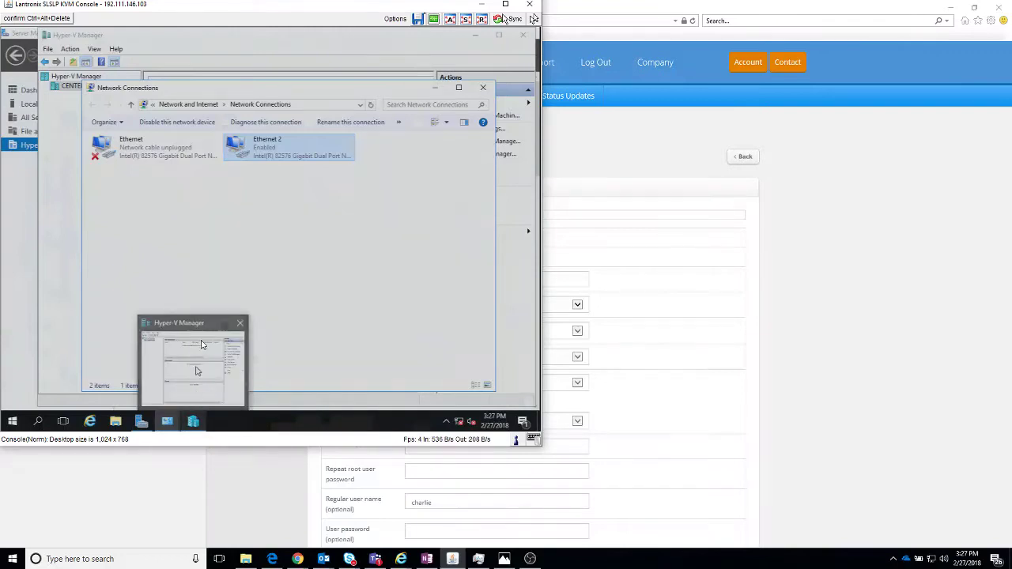
{"action": "left_click", "coordinate": [201, 378]}
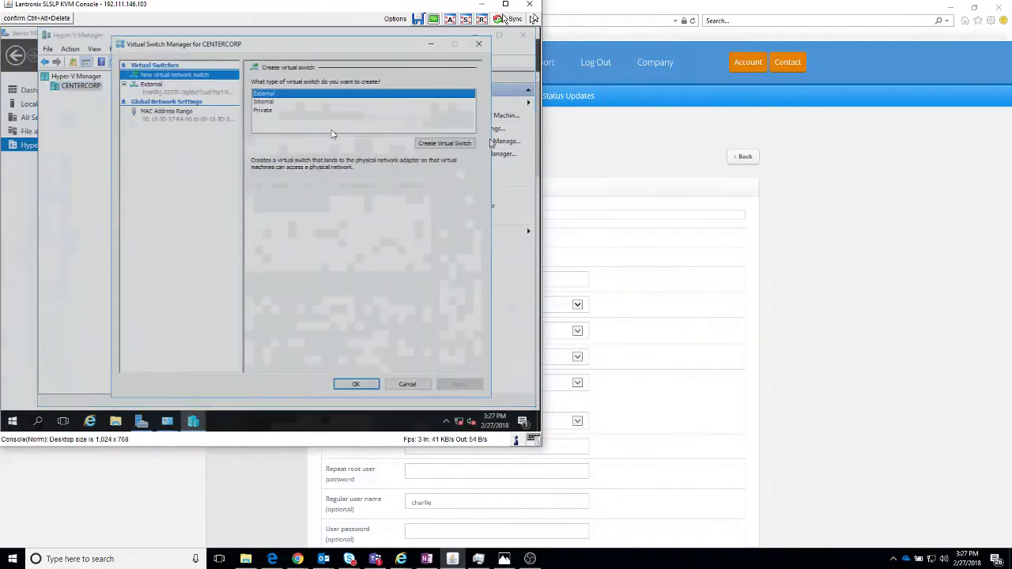
{"action": "left_click", "coordinate": [196, 89]}
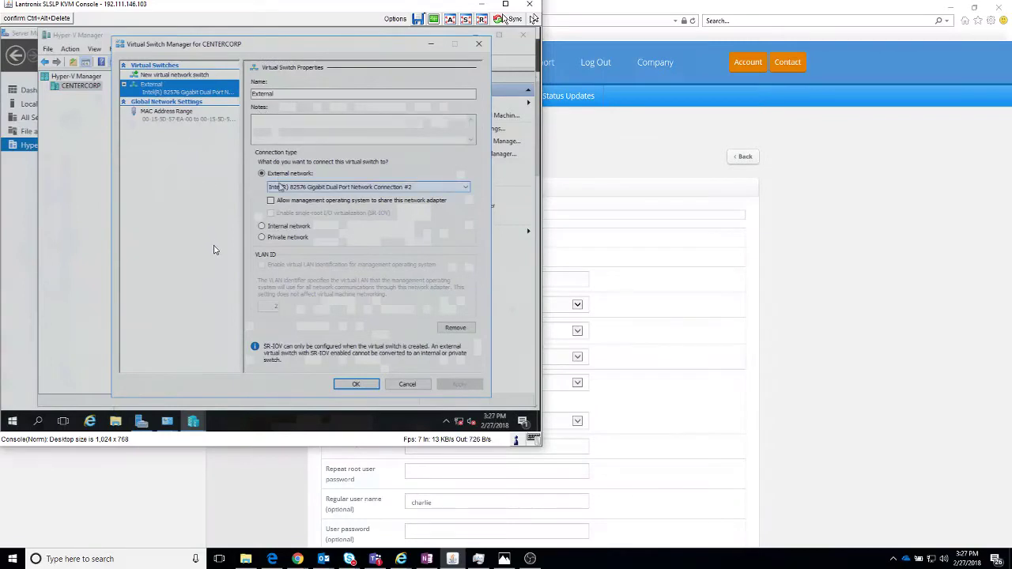
{"action": "left_click", "coordinate": [291, 201]}
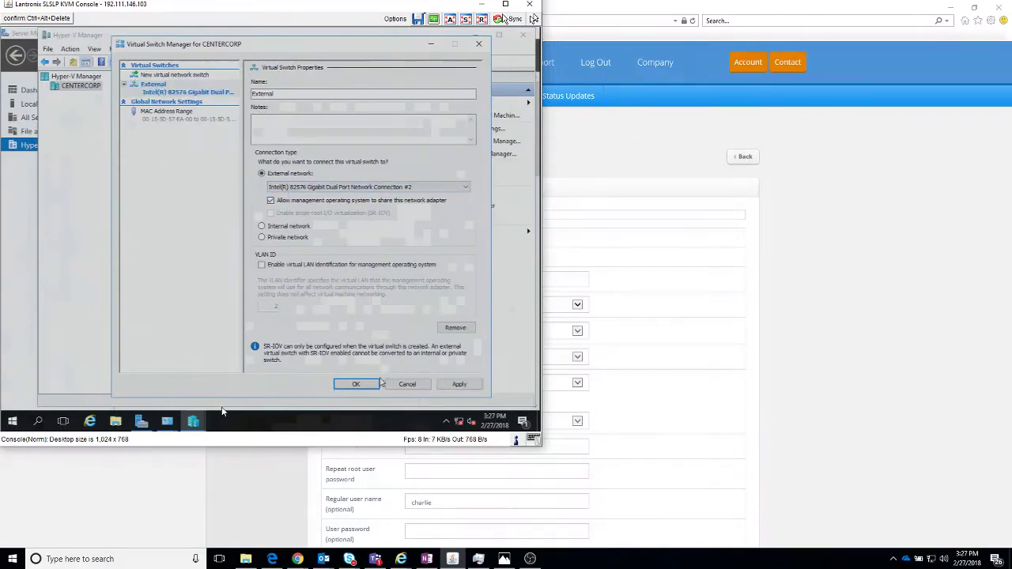
{"action": "left_click", "coordinate": [378, 383]}
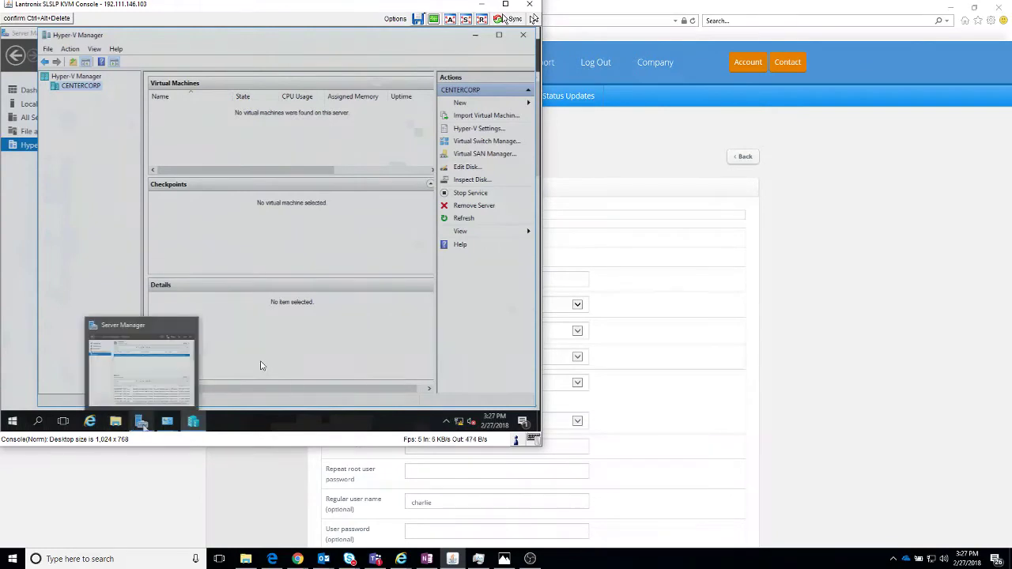
Step: Select the vEthernet (External) adapter in Network Connections
{"action": "mouse_move", "coordinate": [169, 421]}
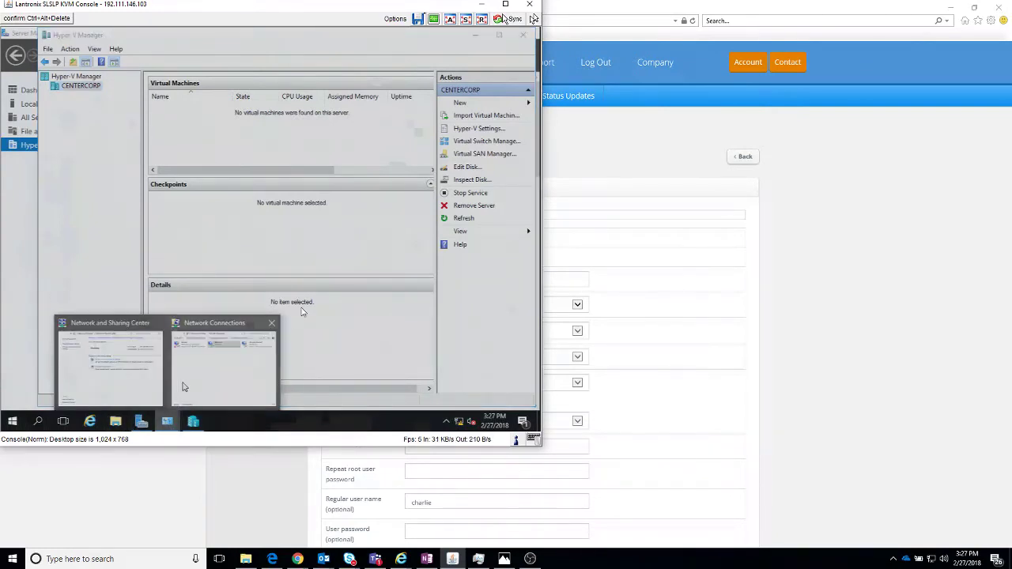
{"action": "left_click", "coordinate": [186, 386]}
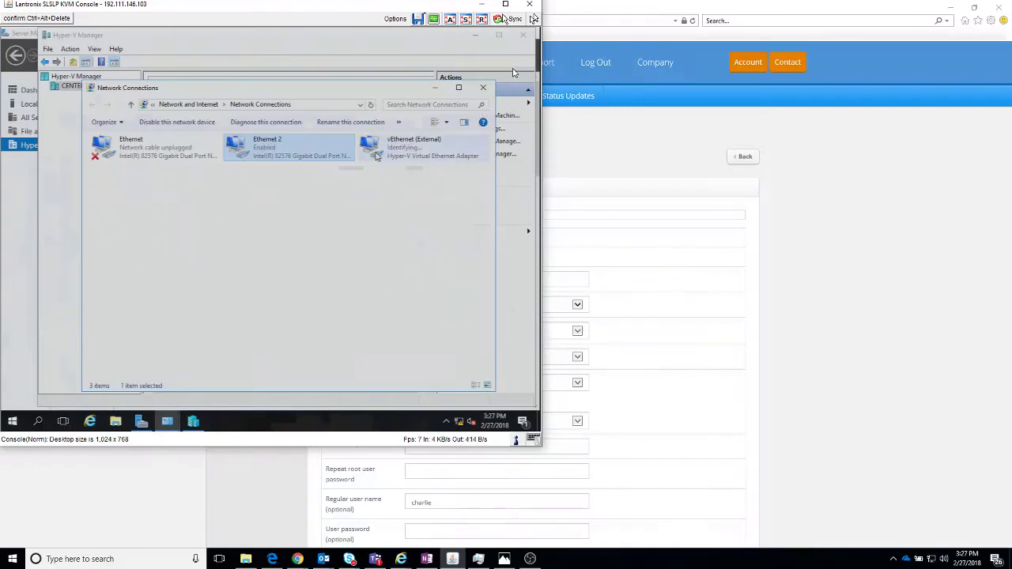
{"action": "left_click", "coordinate": [377, 155]}
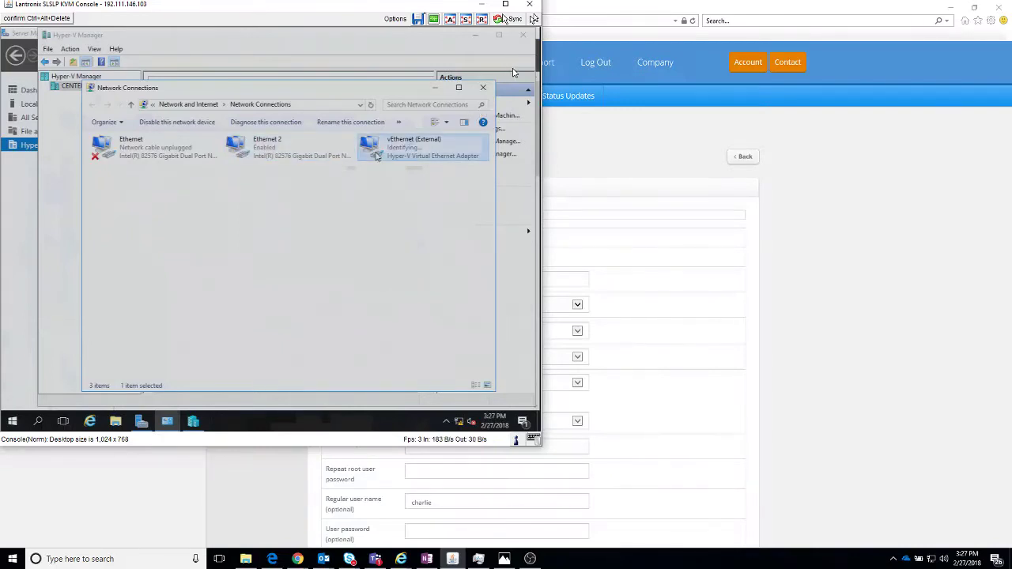
Step: Check the vEthernet (External) connection status and its IP details
{"action": "right_click", "coordinate": [376, 155]}
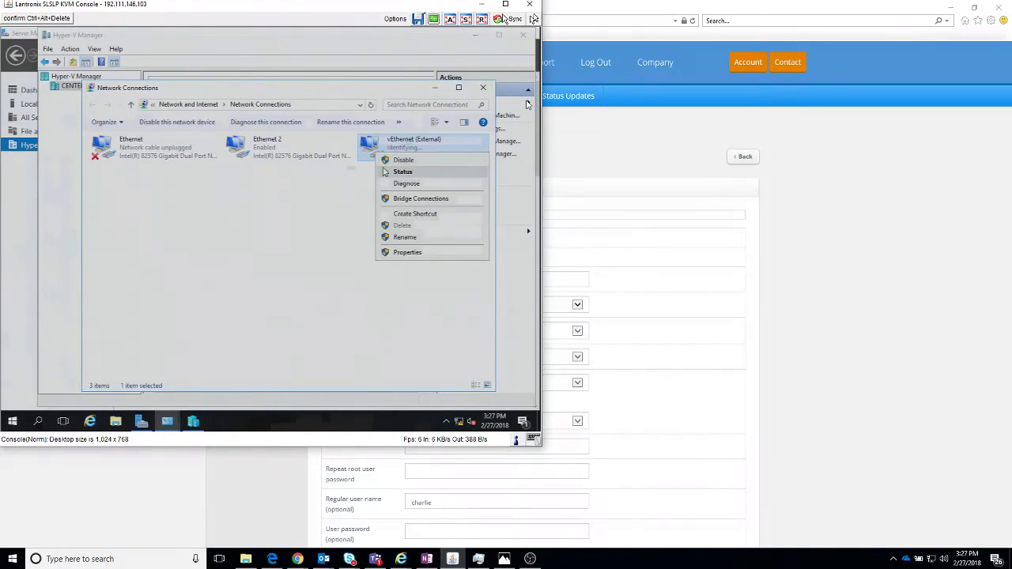
{"action": "left_click", "coordinate": [386, 171]}
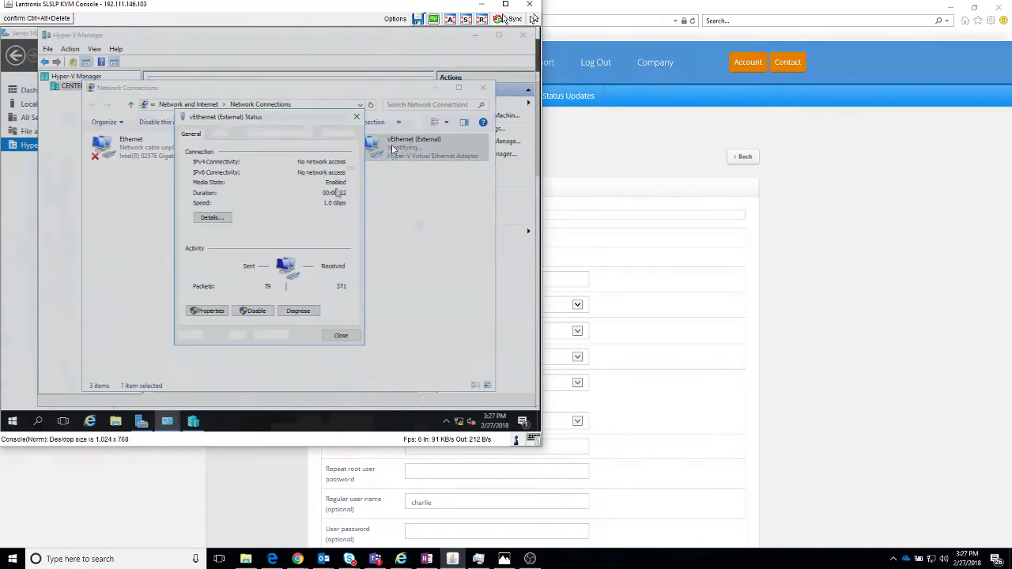
{"action": "left_click", "coordinate": [209, 219]}
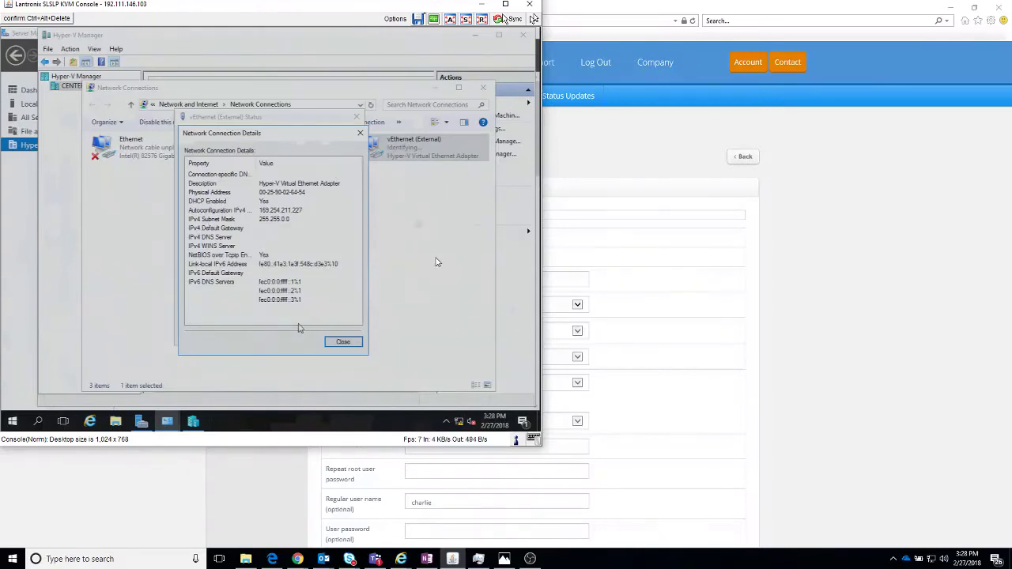
{"action": "left_click", "coordinate": [339, 342]}
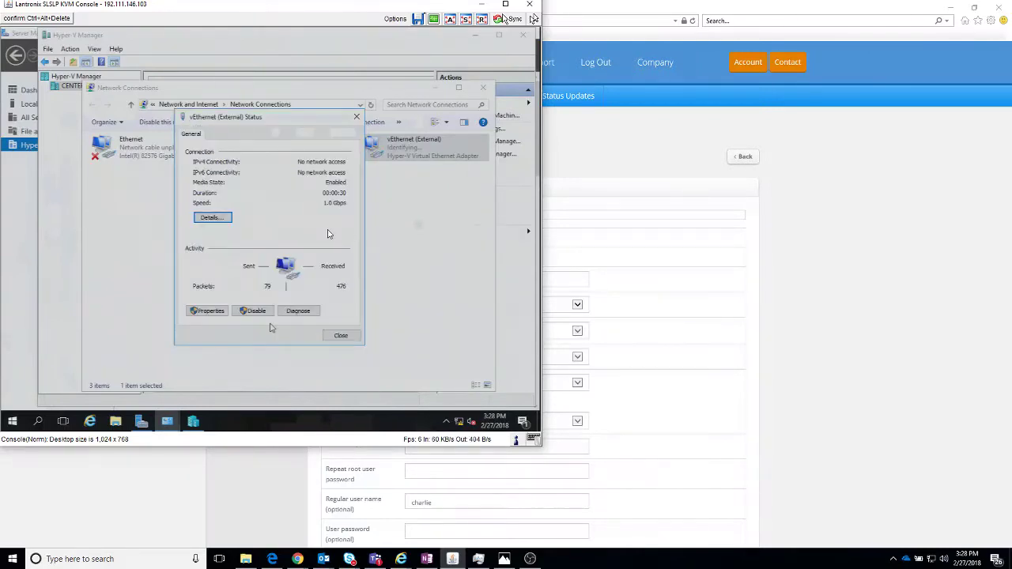
Step: Give vEthernet (External) static IPv4 192.198.87.234/255.255.255.0, gateway 192.198.87.233, DNS 8.8.8.8
{"action": "left_click", "coordinate": [207, 310]}
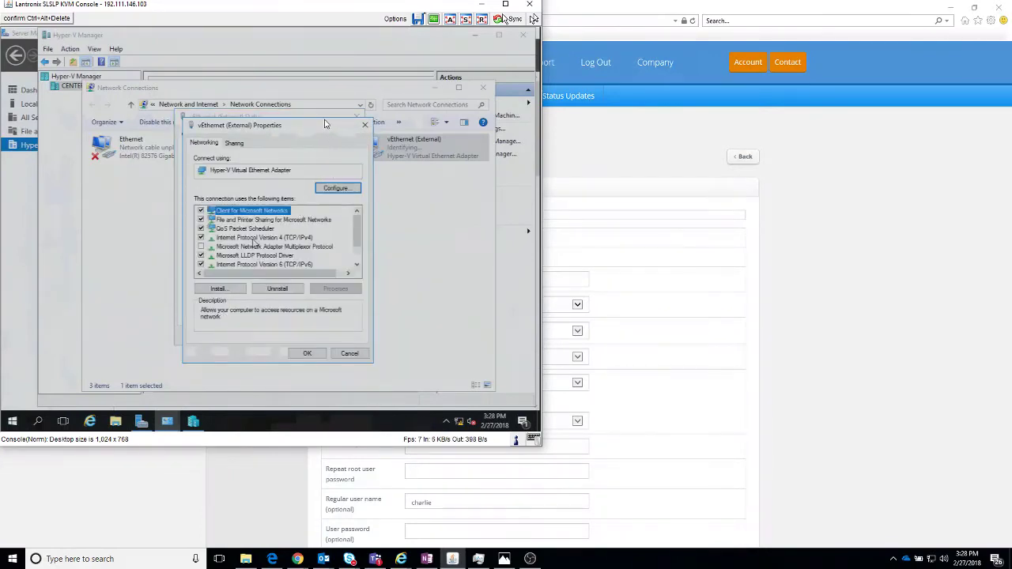
{"action": "double_click", "coordinate": [255, 238]}
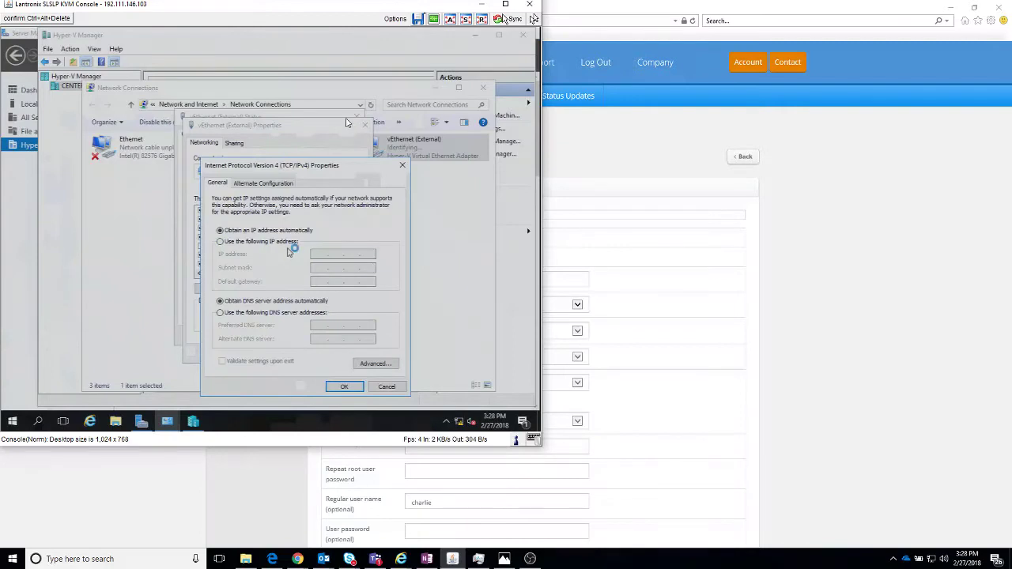
{"action": "left_click", "coordinate": [286, 247]}
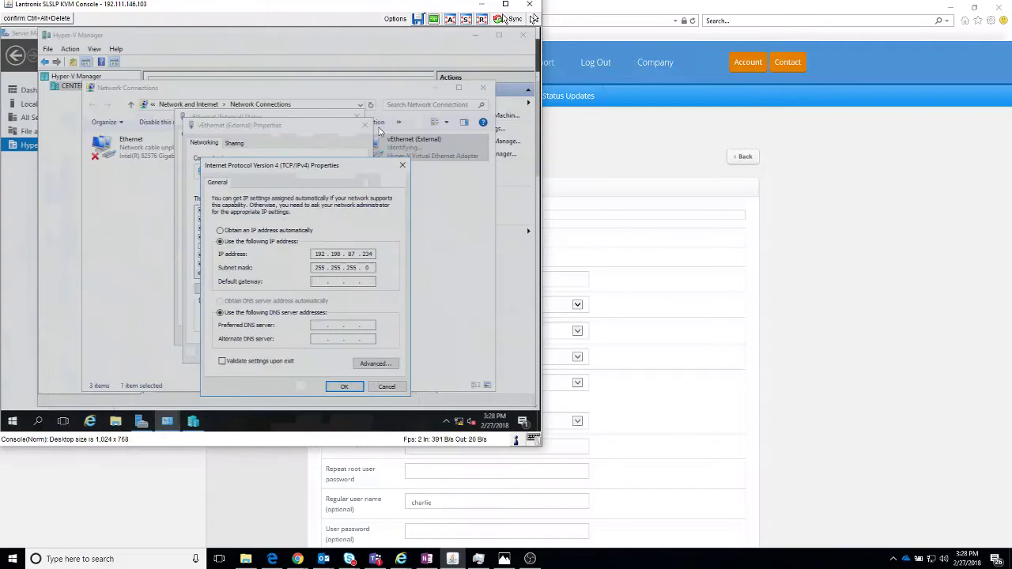
{"action": "type", "text": "2 . 198 . 87 . 233"}
{"action": "key", "text": "Tab"}
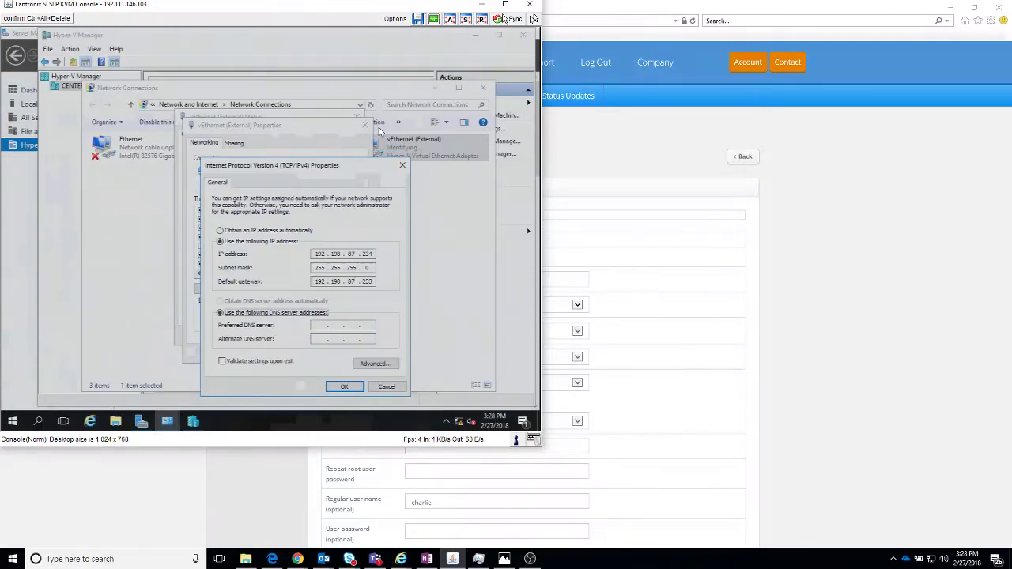
{"action": "key", "text": "Tab"}
{"action": "left_click", "coordinate": [348, 388]}
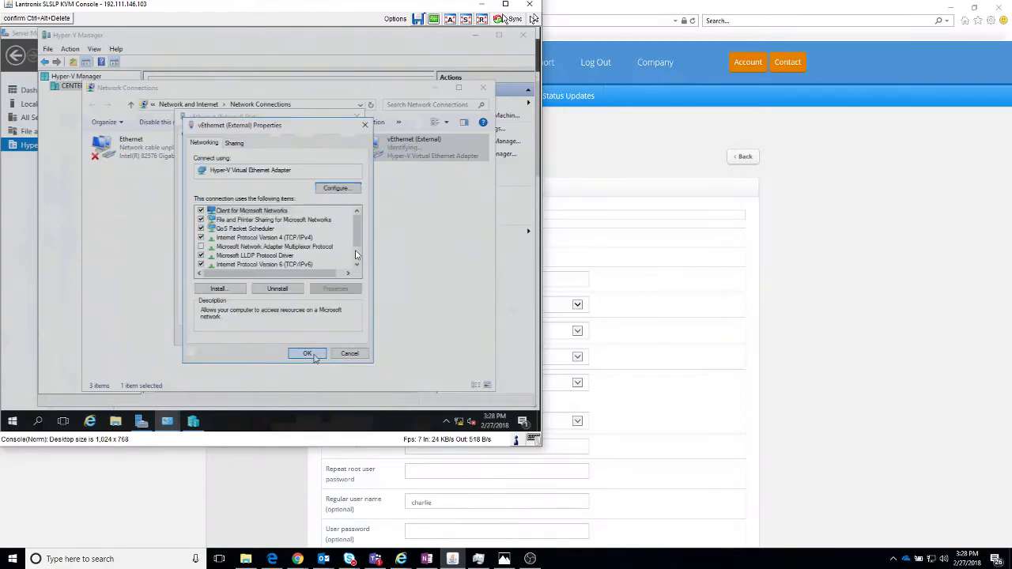
{"action": "left_click", "coordinate": [312, 357]}
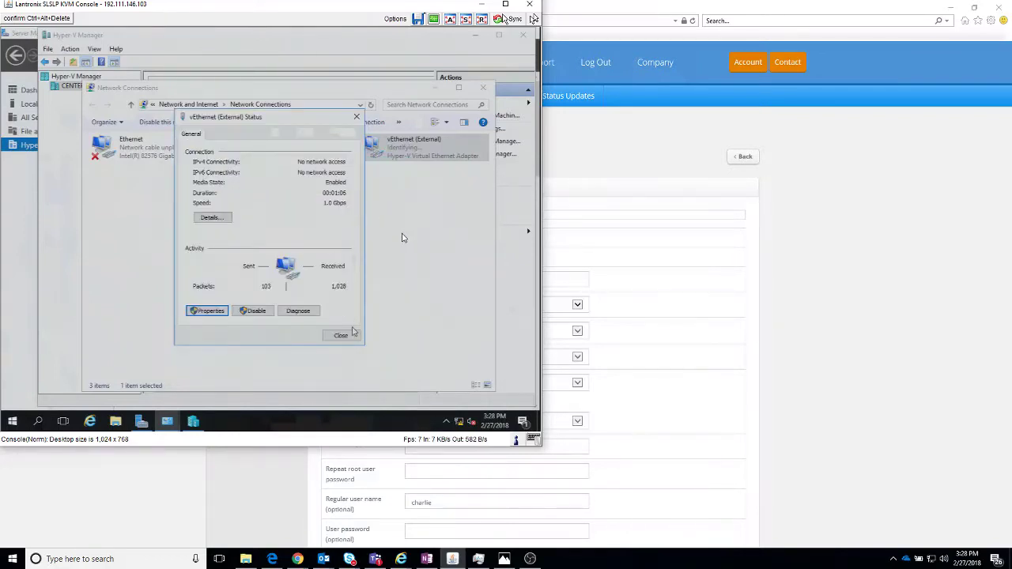
{"action": "left_click", "coordinate": [341, 336]}
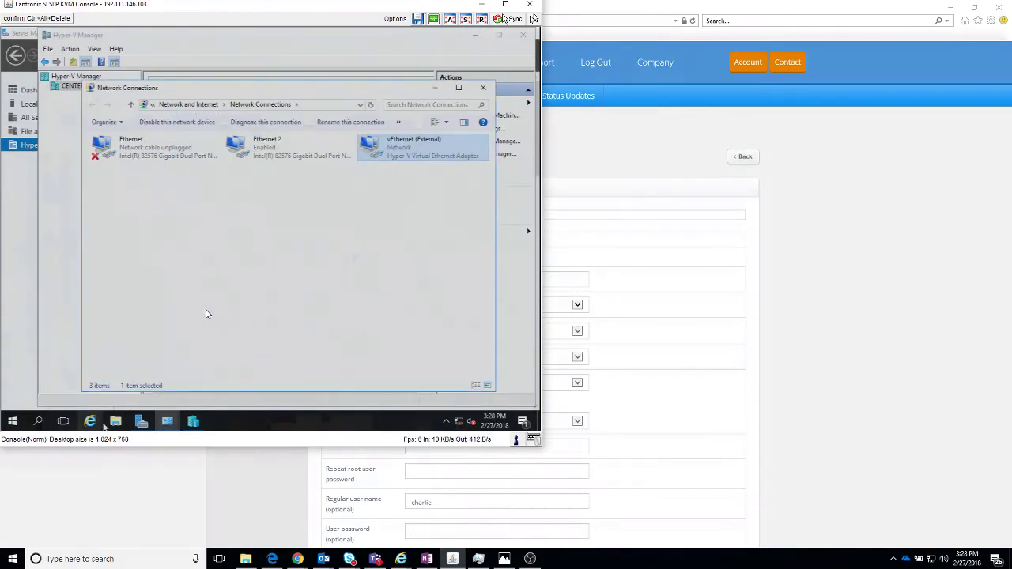
Step: In Internet Explorer, search 'download pfsense' and open the pfSense Community Edition download page
{"action": "left_click", "coordinate": [90, 422]}
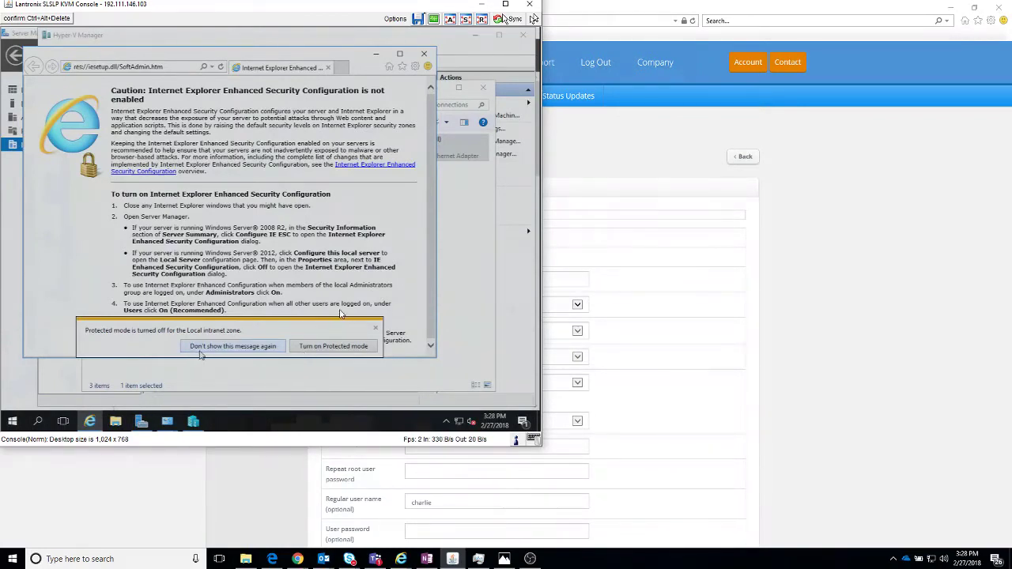
{"action": "left_click", "coordinate": [200, 347]}
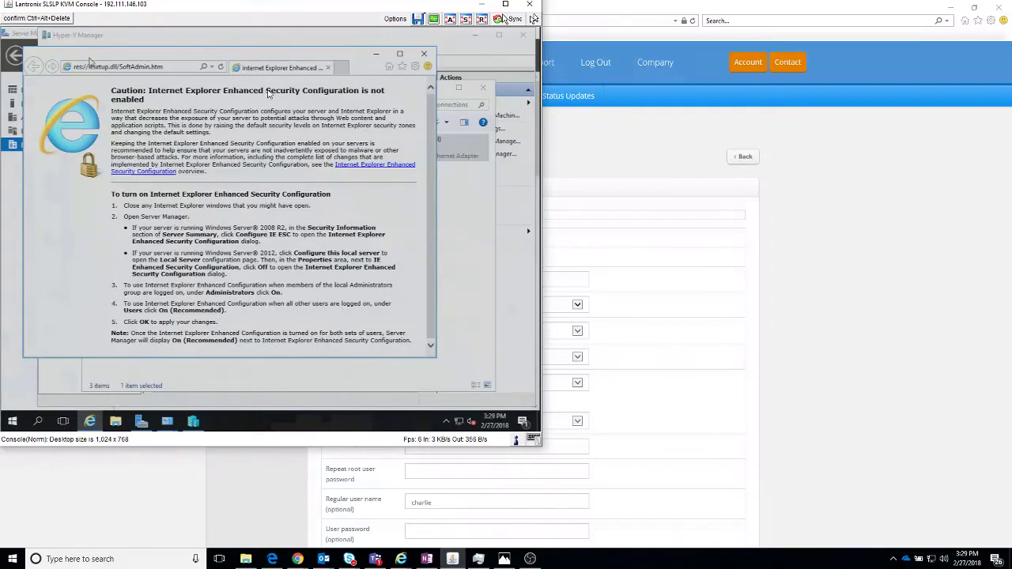
{"action": "left_click", "coordinate": [120, 68]}
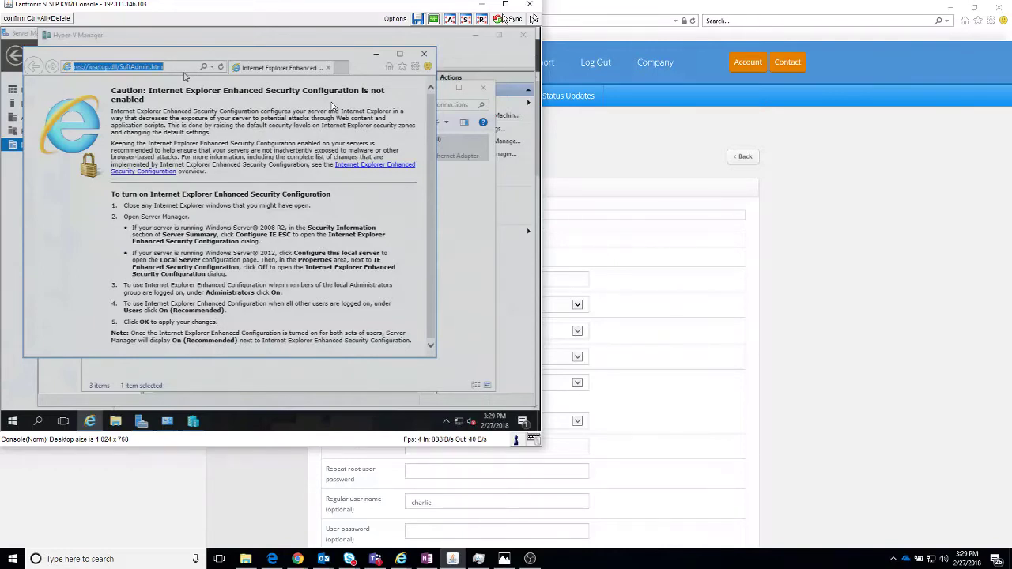
{"action": "type", "text": "download"}
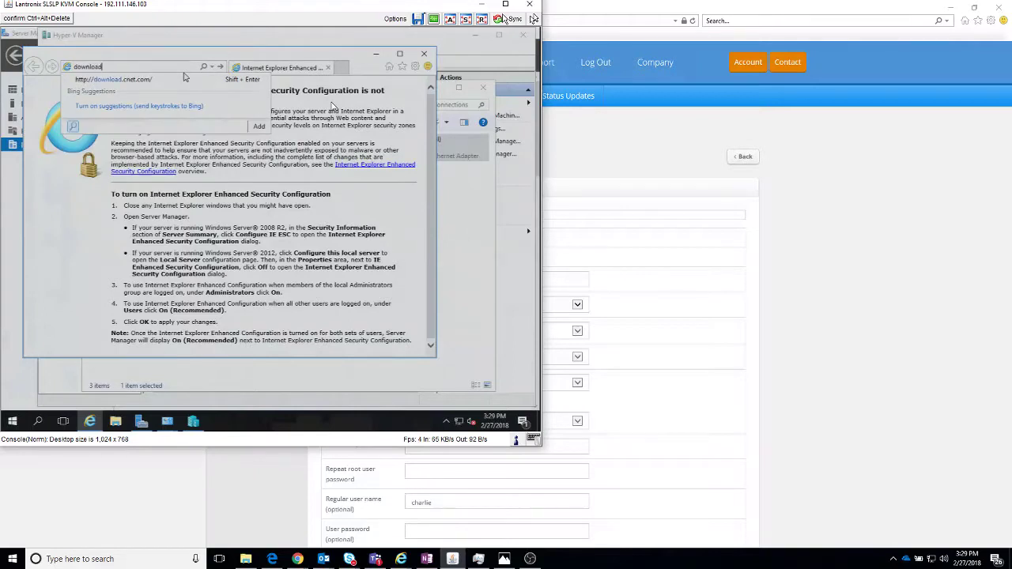
{"action": "type", "text": " pfsense"}
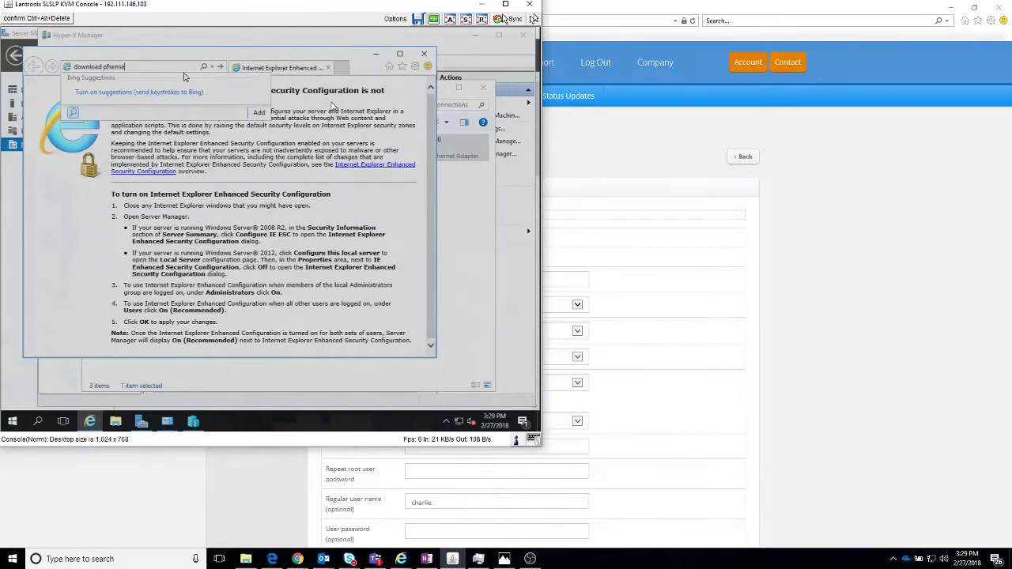
{"action": "key", "text": "Return"}
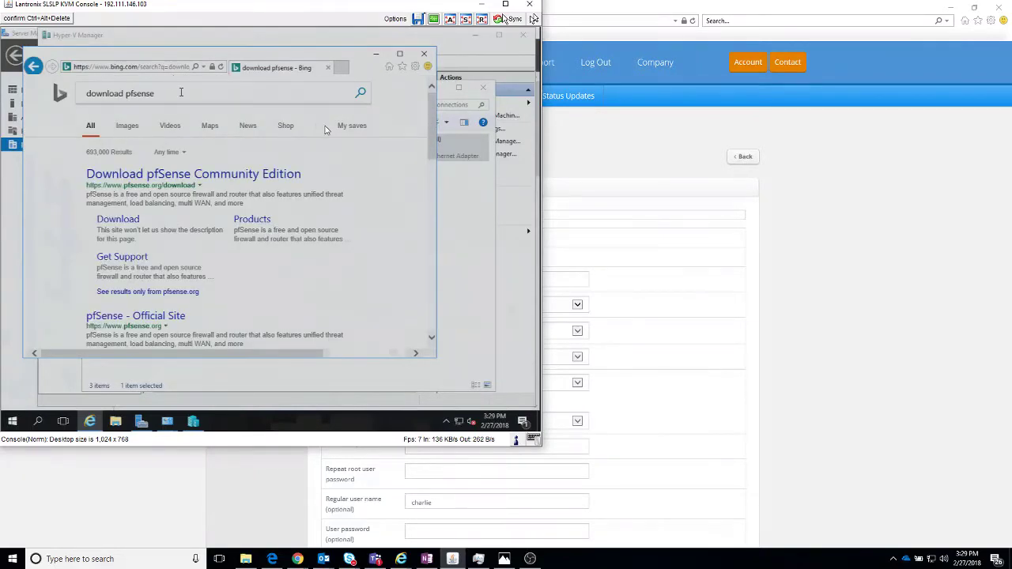
{"action": "left_click", "coordinate": [118, 176]}
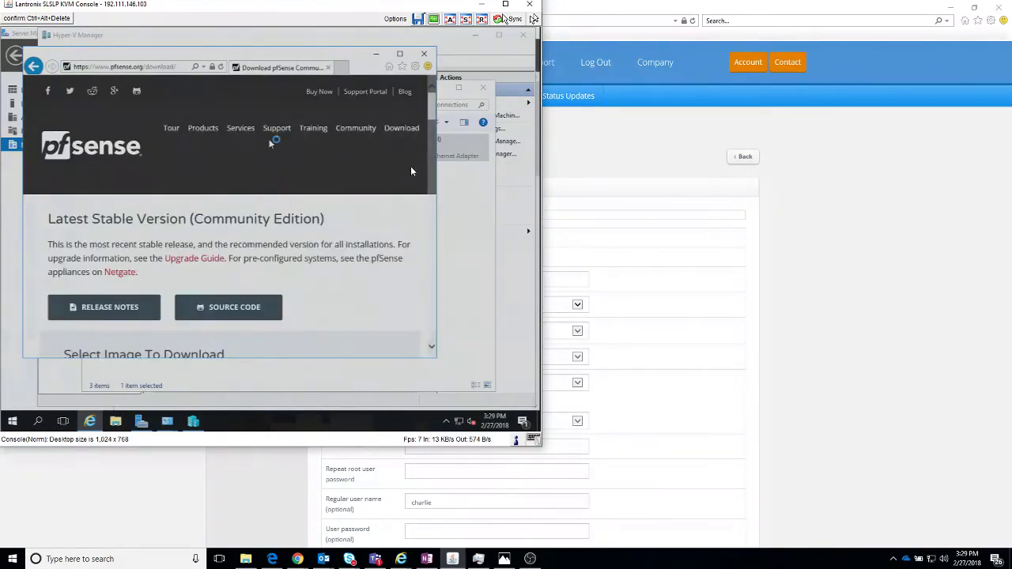
Step: Choose the Austin, TX mirror, version 2.4.2, AMD64 architecture and CD Image (ISO) installer
{"action": "left_click", "coordinate": [392, 55]}
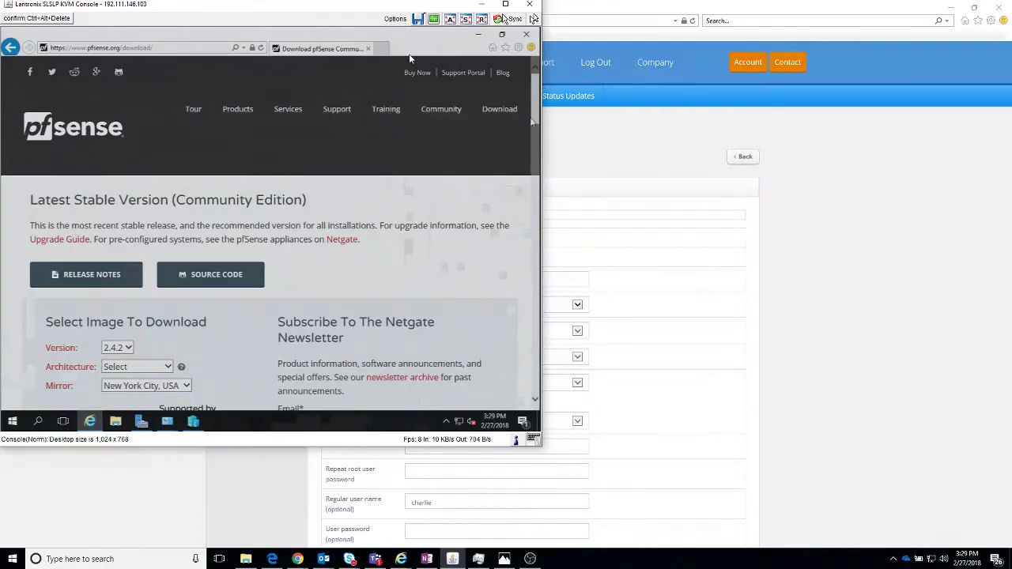
{"action": "scroll", "coordinate": [409, 93], "scroll_direction": "down", "scroll_amount": 3}
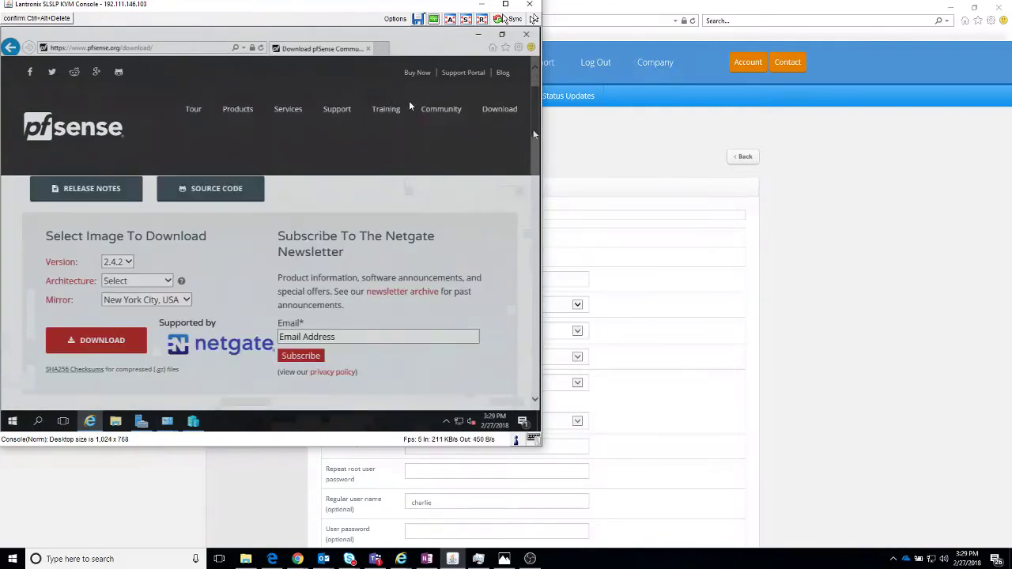
{"action": "scroll", "coordinate": [409, 90], "scroll_direction": "up", "scroll_amount": 2}
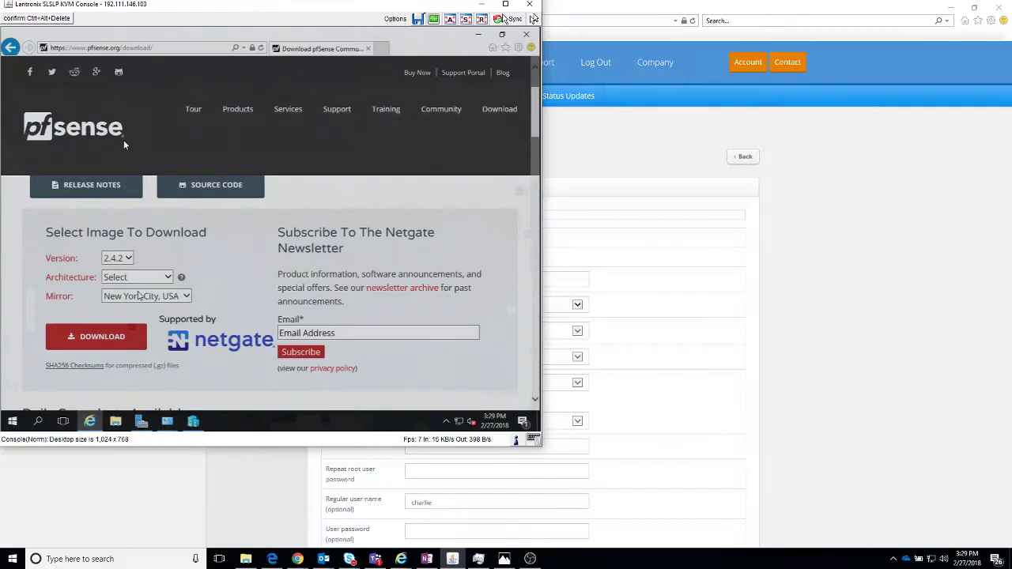
{"action": "left_click", "coordinate": [139, 296]}
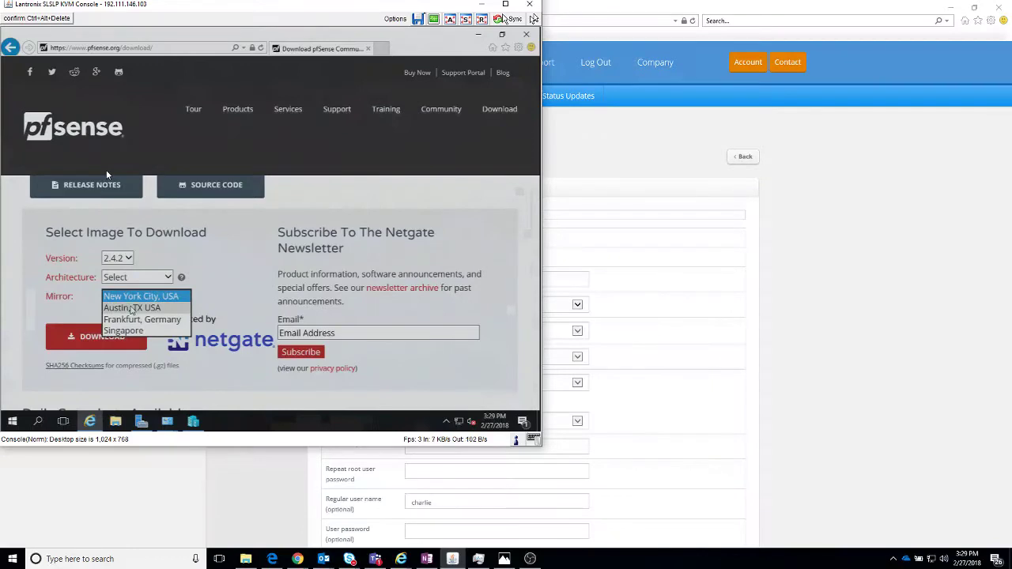
{"action": "left_click", "coordinate": [131, 308]}
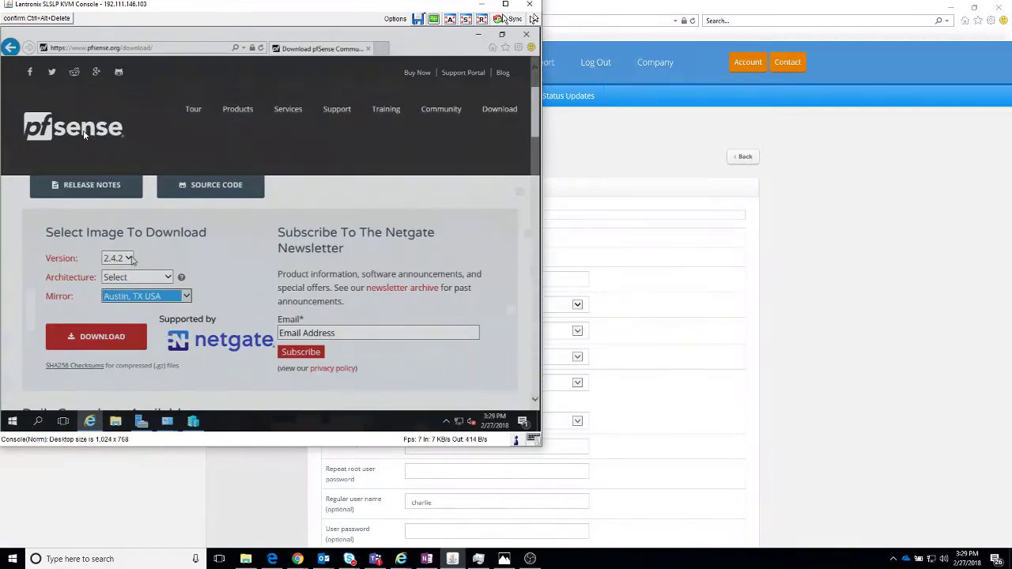
{"action": "left_click", "coordinate": [131, 259]}
{"action": "left_click", "coordinate": [131, 259]}
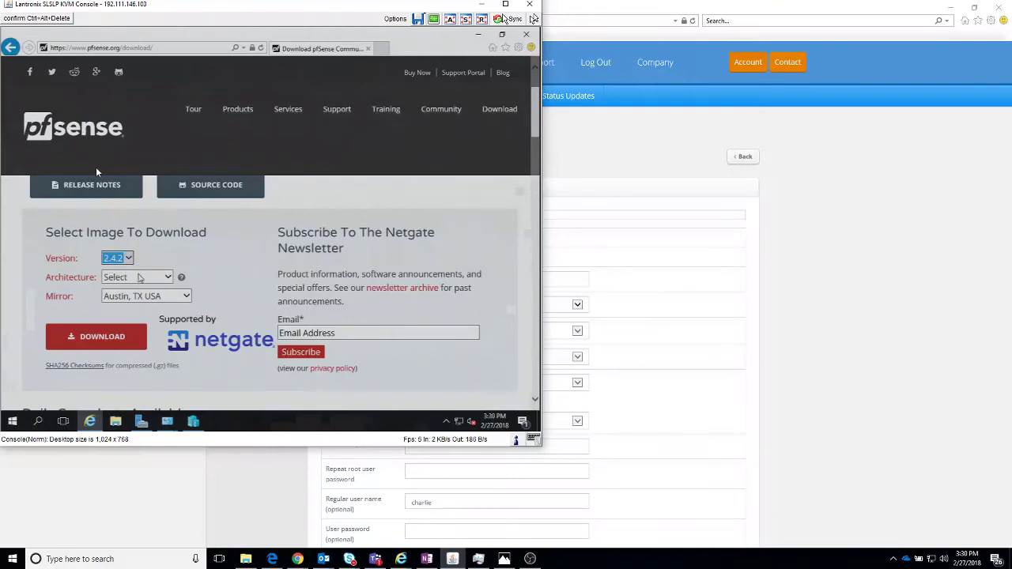
{"action": "left_click", "coordinate": [138, 277]}
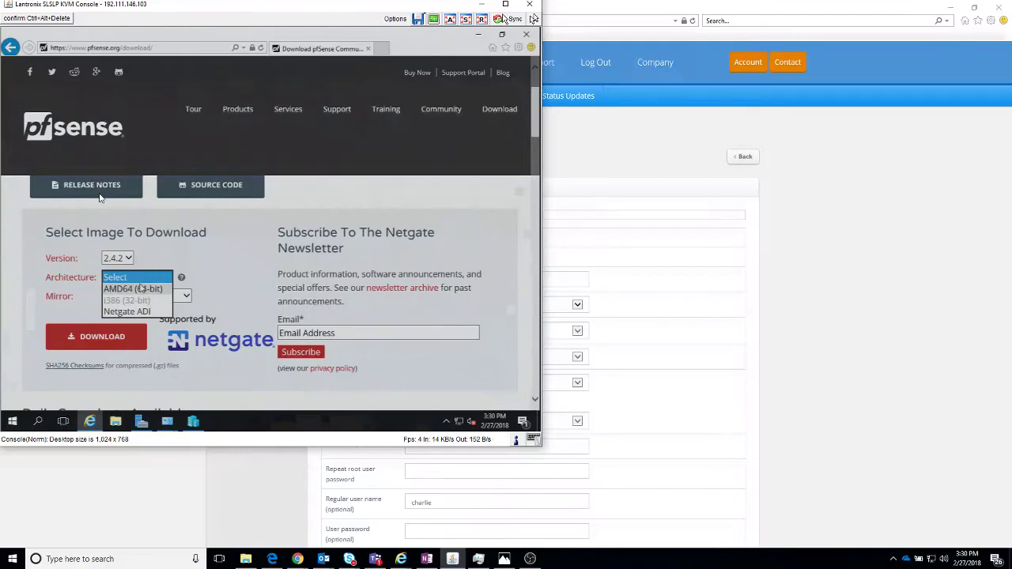
{"action": "left_click", "coordinate": [133, 290]}
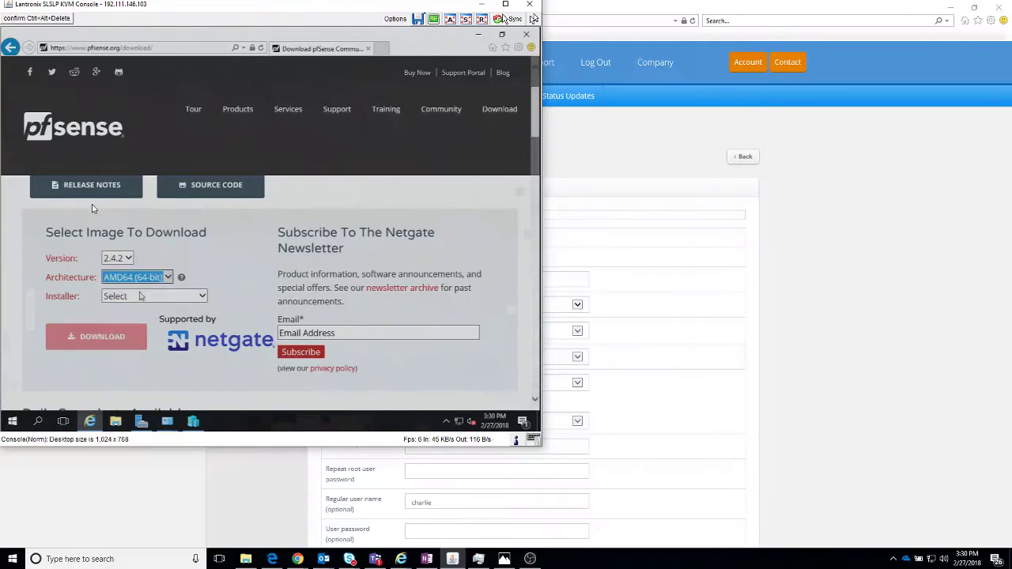
{"action": "left_click", "coordinate": [138, 296]}
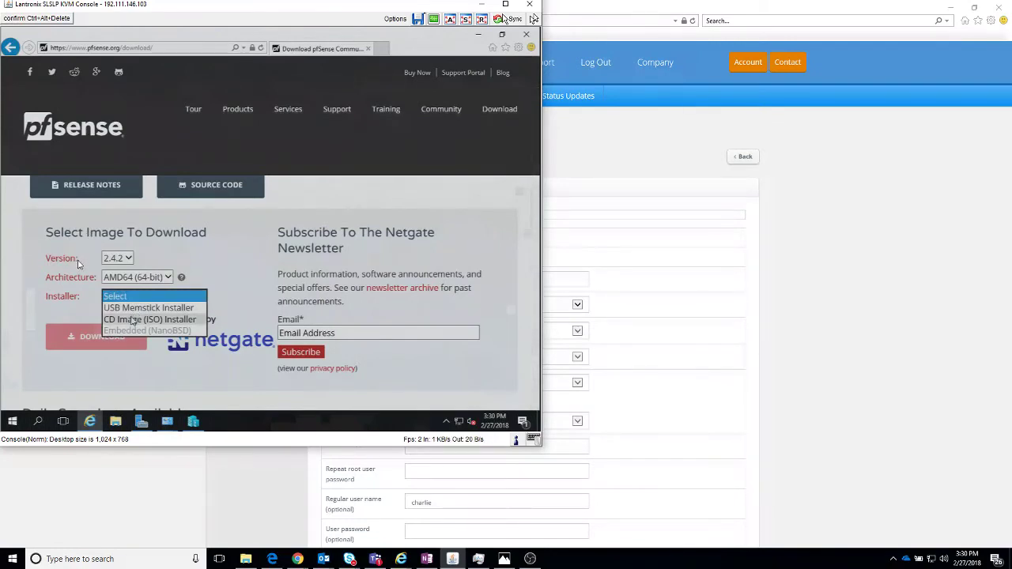
{"action": "left_click", "coordinate": [132, 320]}
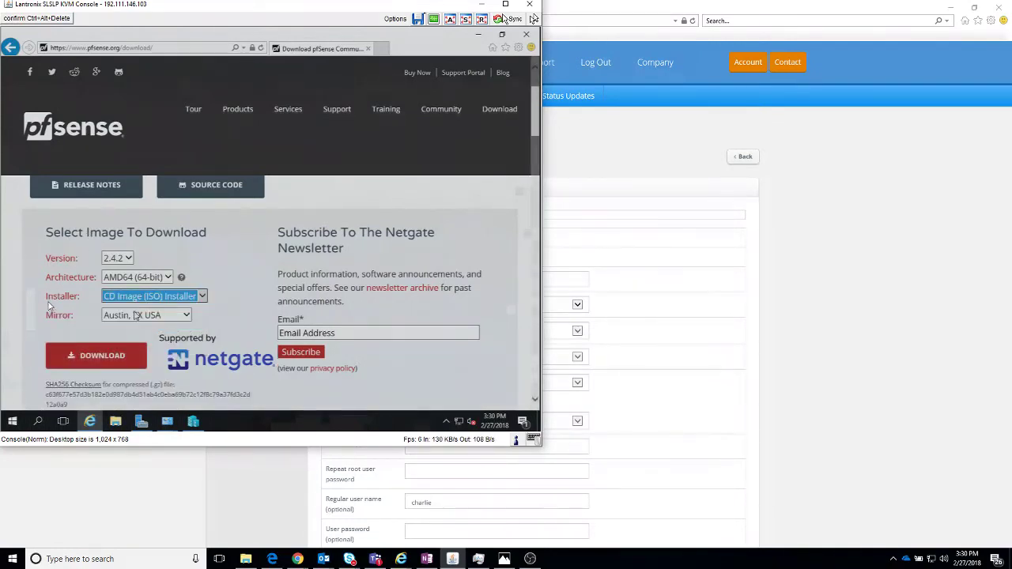
Step: Download and save the pfSense ISO image, then return to Hyper-V Manager
{"action": "left_click", "coordinate": [102, 358]}
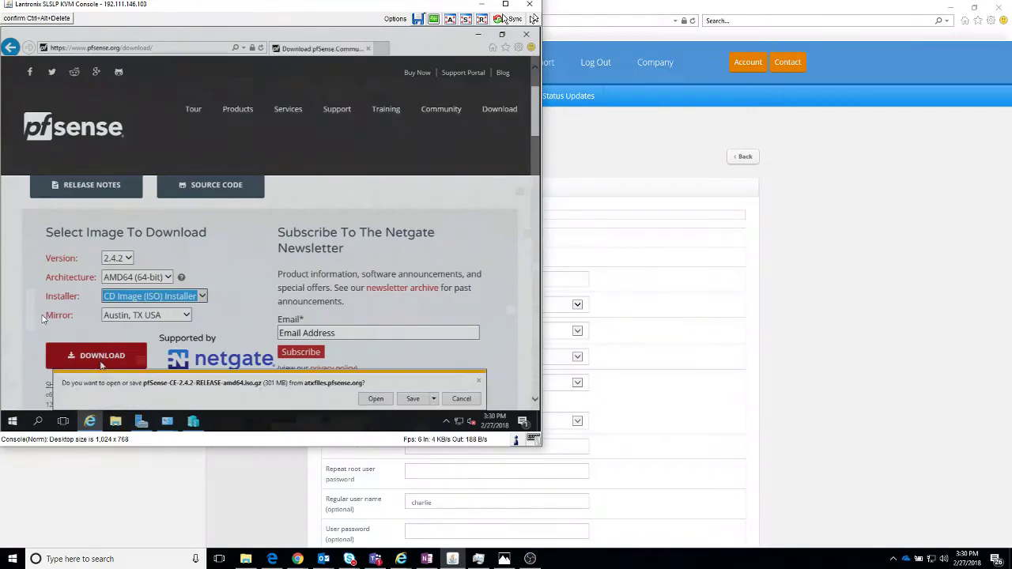
{"action": "left_click", "coordinate": [412, 404]}
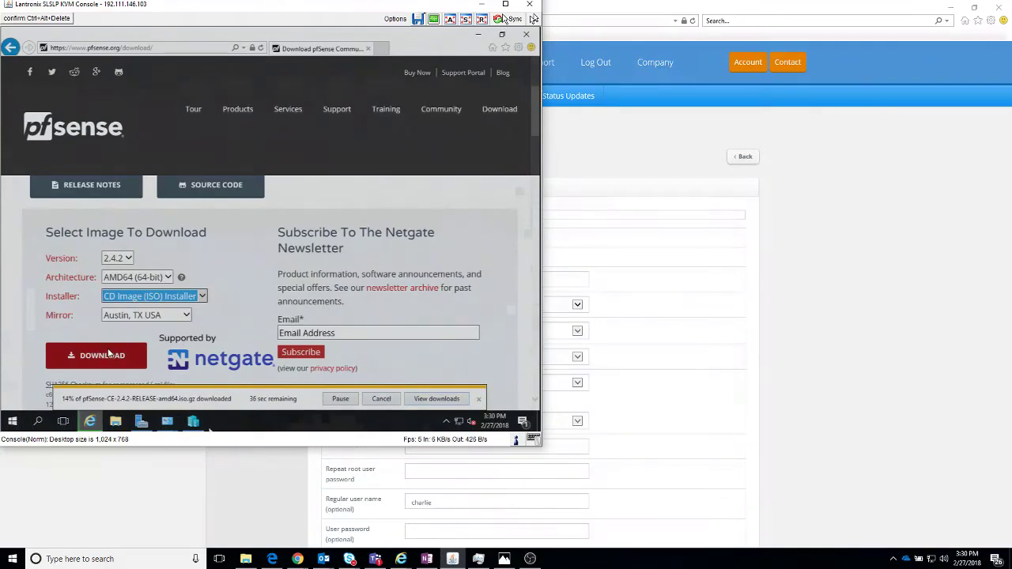
{"action": "left_click", "coordinate": [193, 420]}
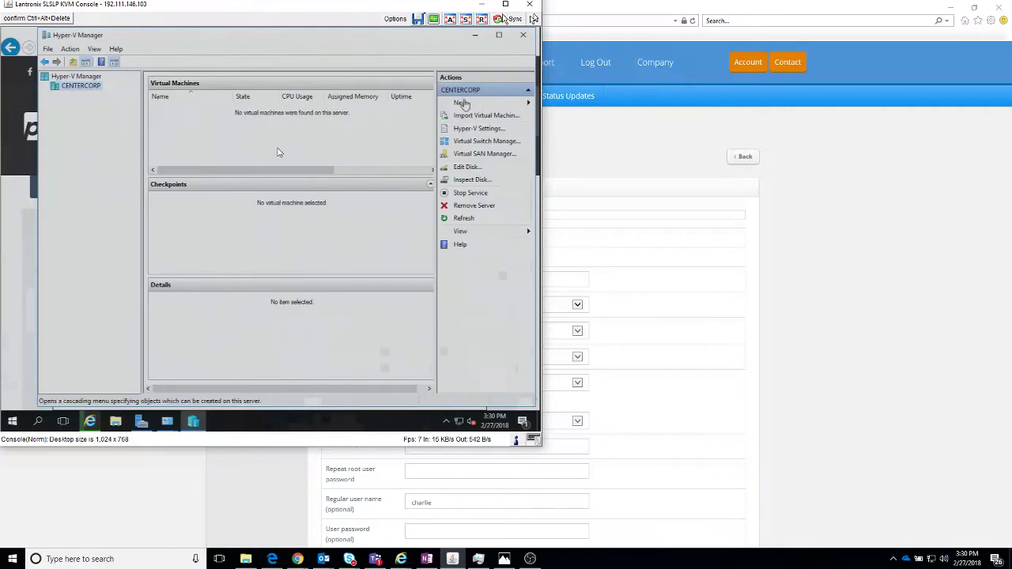
Step: Start the New Virtual Machine Wizard, name the VM J-PF and choose Generation 2
{"action": "left_click", "coordinate": [462, 103]}
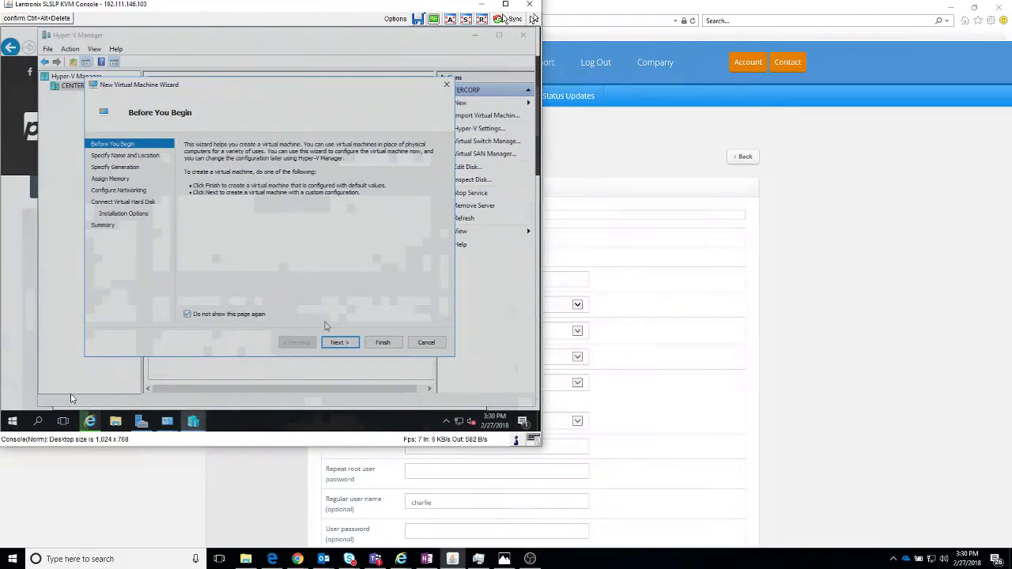
{"action": "left_click", "coordinate": [339, 342]}
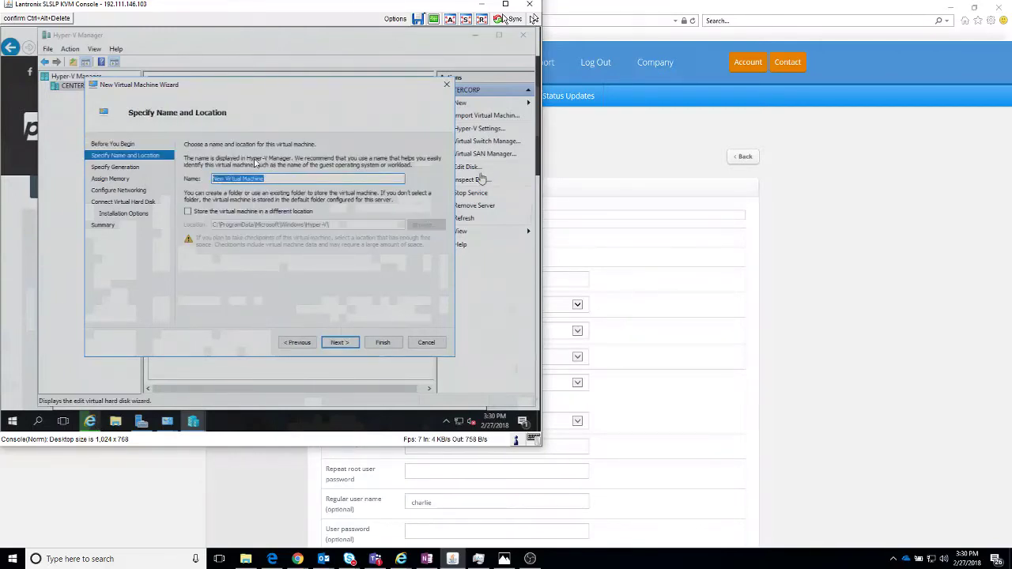
{"action": "type", "text": "P"}
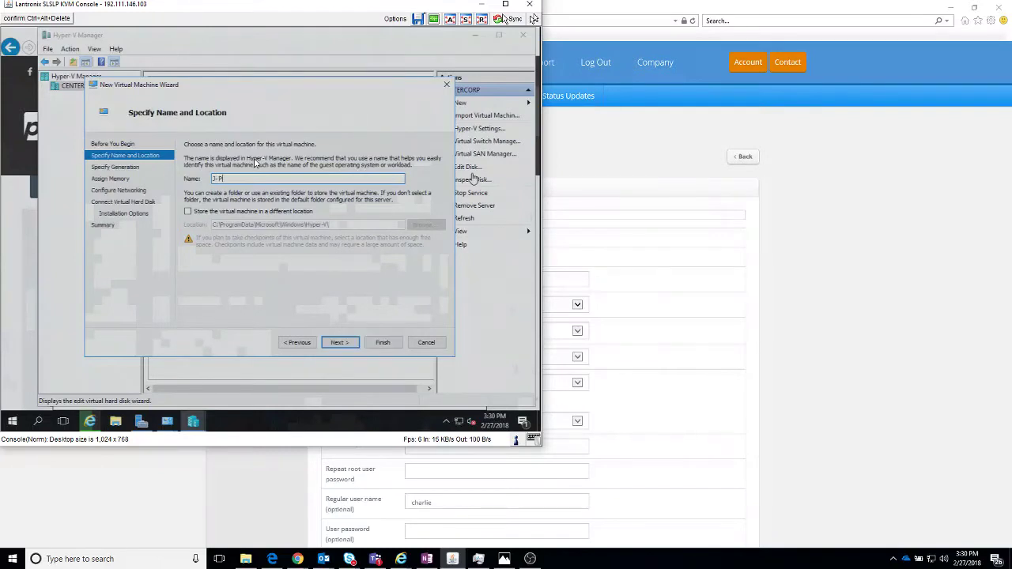
{"action": "type", "text": "-F"}
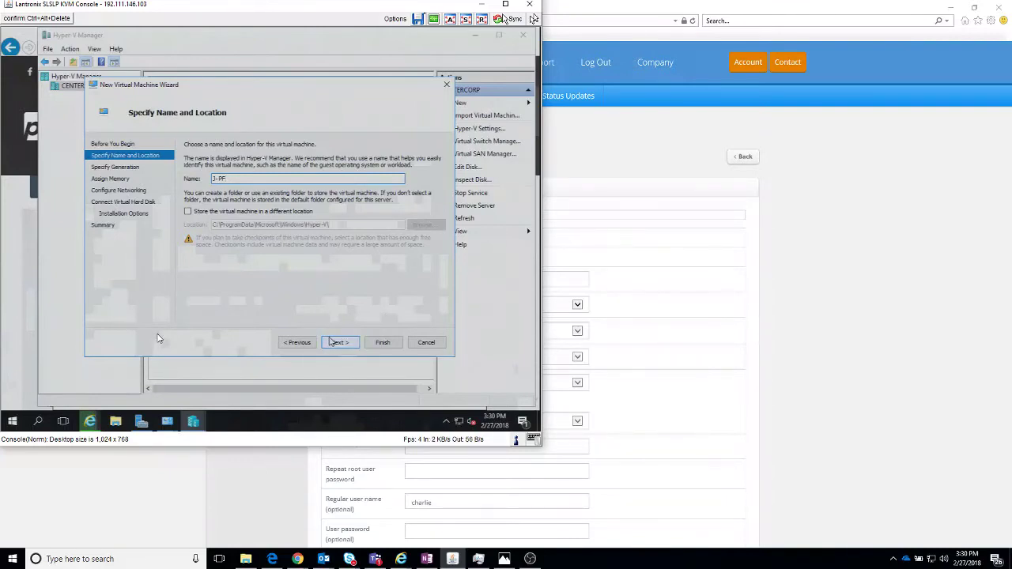
{"action": "left_click", "coordinate": [332, 342]}
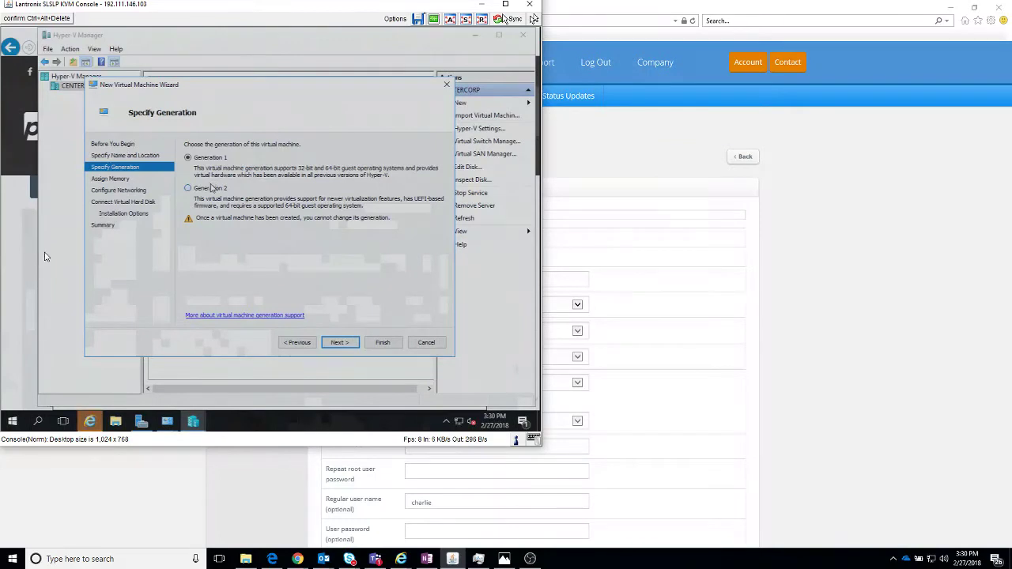
{"action": "left_click", "coordinate": [212, 188]}
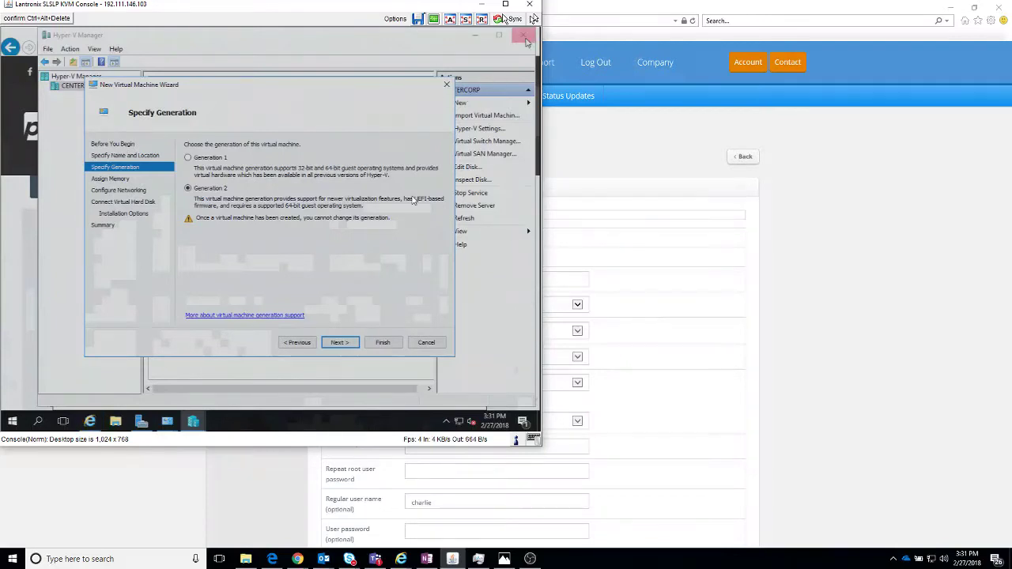
{"action": "left_click", "coordinate": [336, 342]}
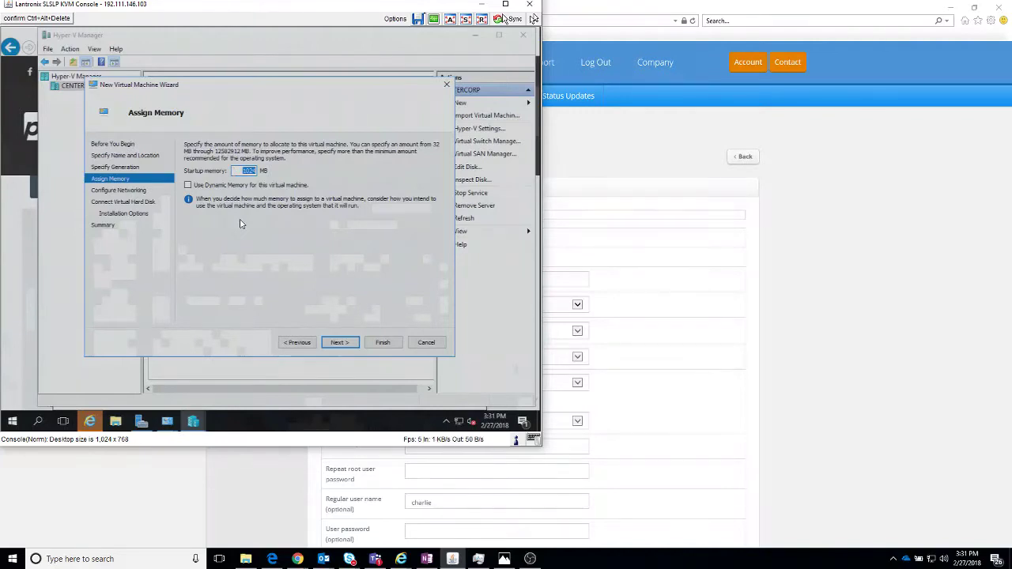
Step: Give the VM 3400 MB startup memory and connect it to the External switch
{"action": "type", "text": "3"}
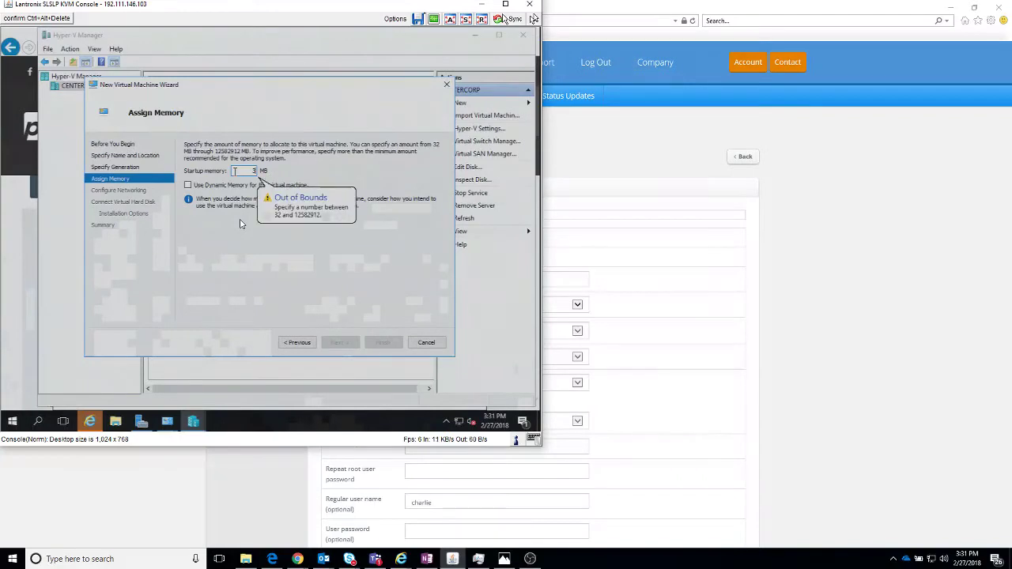
{"action": "type", "text": "400"}
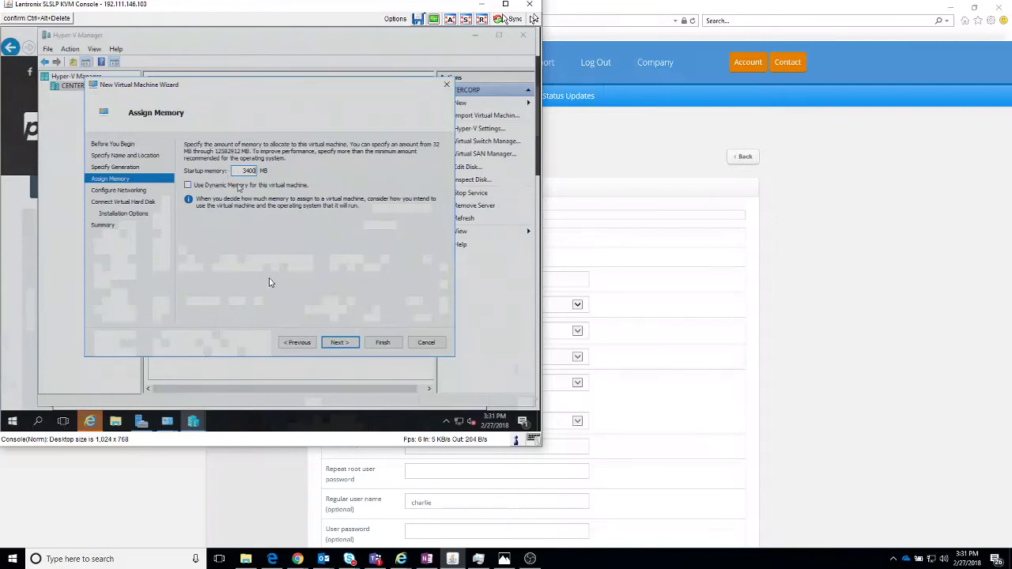
{"action": "left_click", "coordinate": [339, 343]}
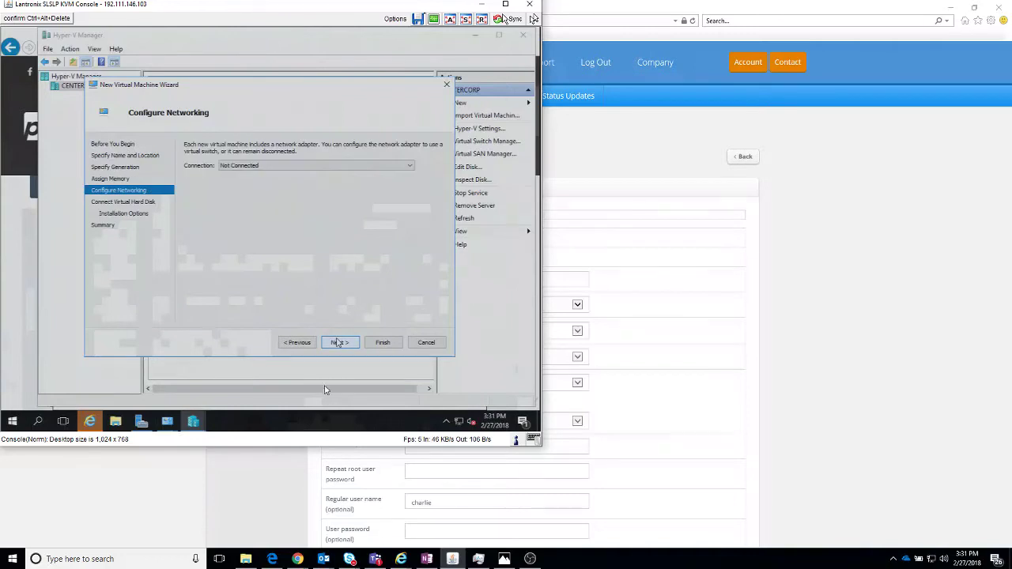
{"action": "left_click", "coordinate": [274, 165]}
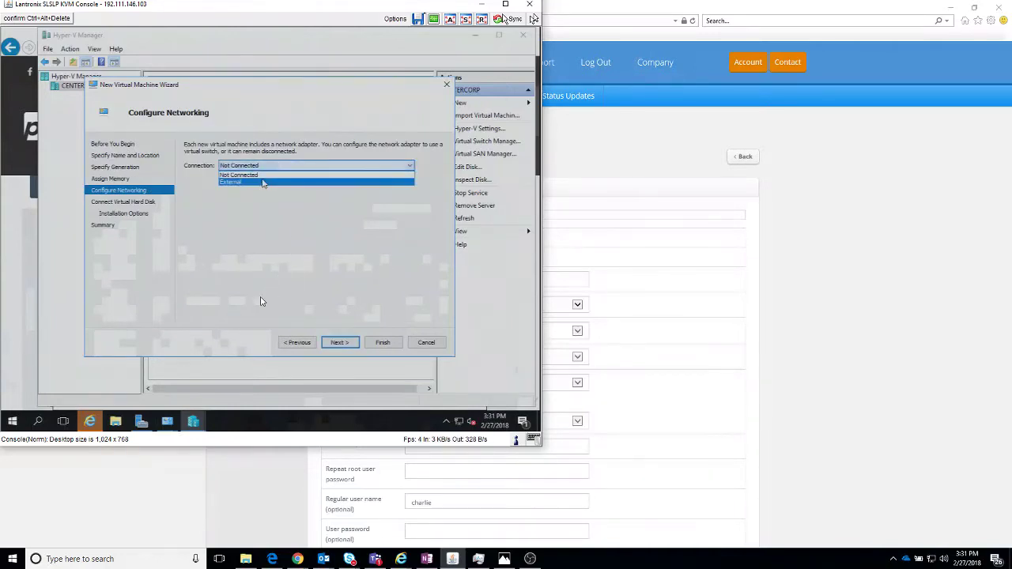
{"action": "left_click", "coordinate": [265, 182]}
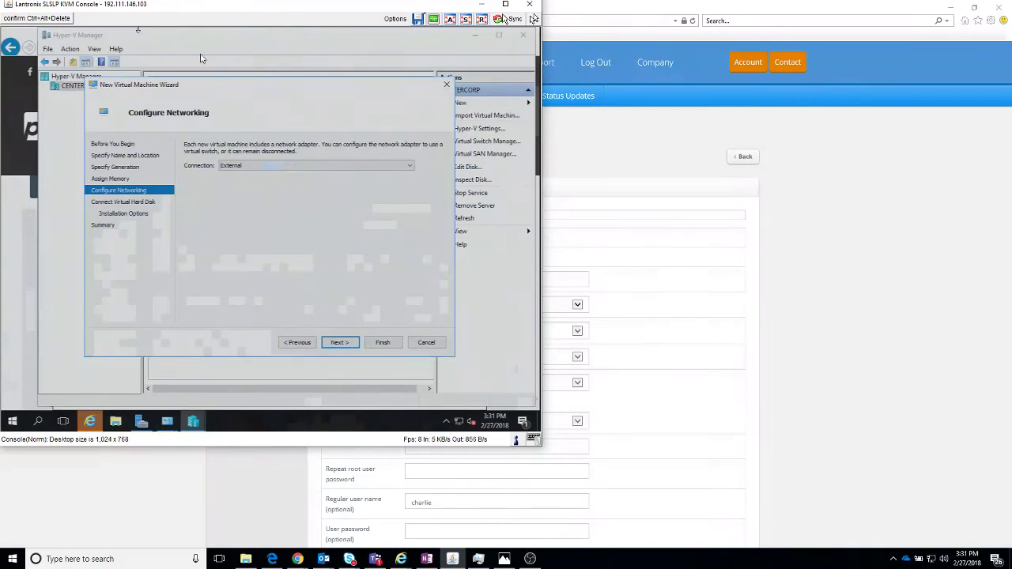
Step: Size the J-PF.vhdx virtual disk at 30 GB and choose install from a bootable image file
{"action": "left_click", "coordinate": [339, 342]}
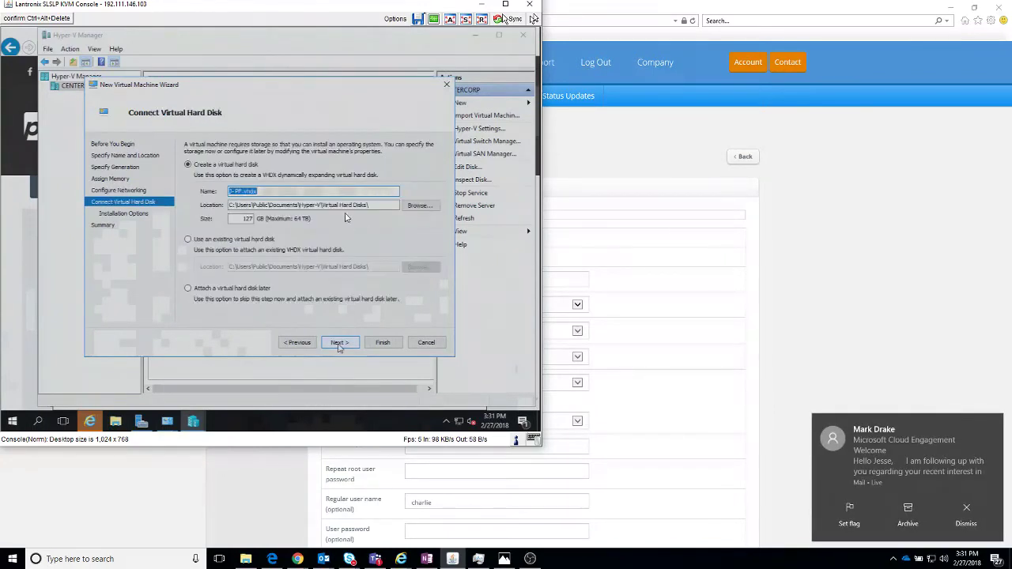
{"action": "double_click", "coordinate": [241, 218]}
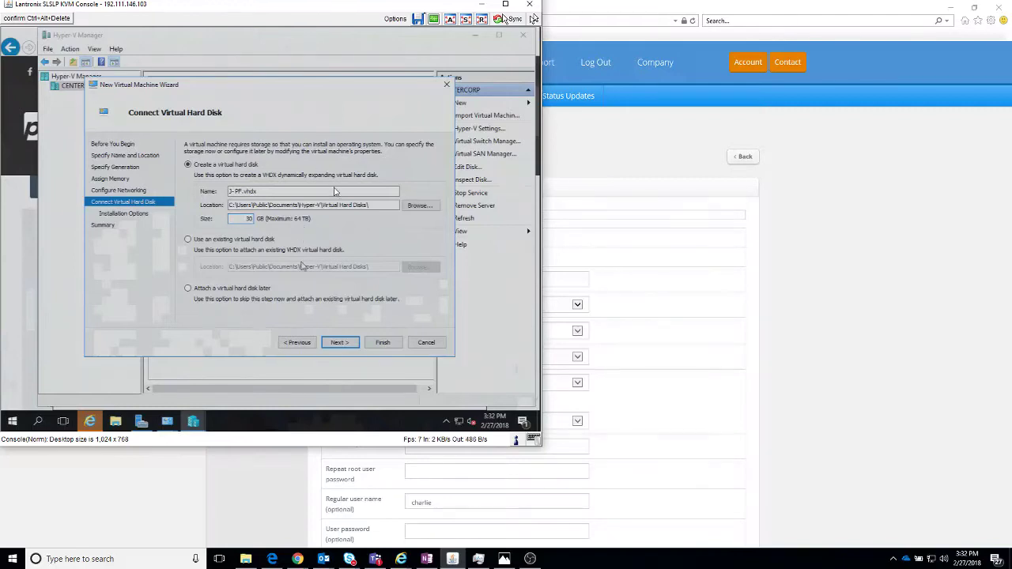
{"action": "left_click", "coordinate": [340, 342]}
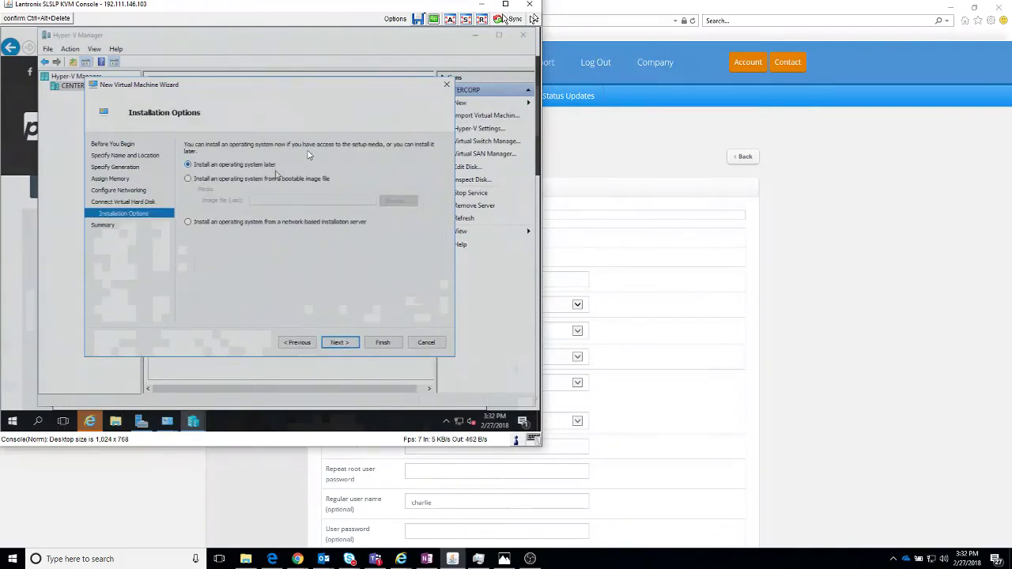
{"action": "left_click", "coordinate": [276, 179]}
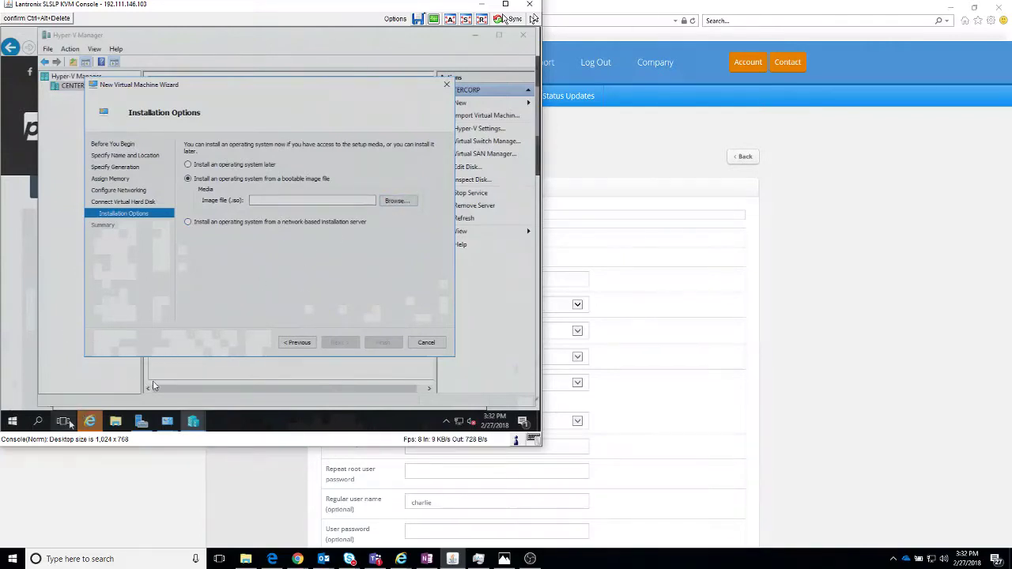
Step: Search Documents, Downloads and Desktop in the wizard's Open dialog for an ISO image, finding none
{"action": "left_click", "coordinate": [83, 422]}
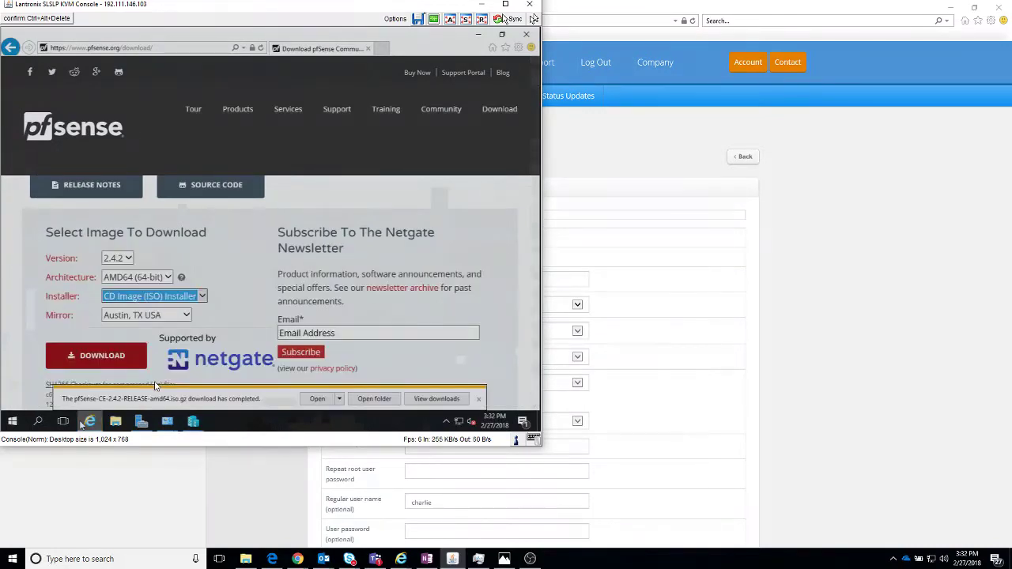
{"action": "left_click", "coordinate": [83, 423]}
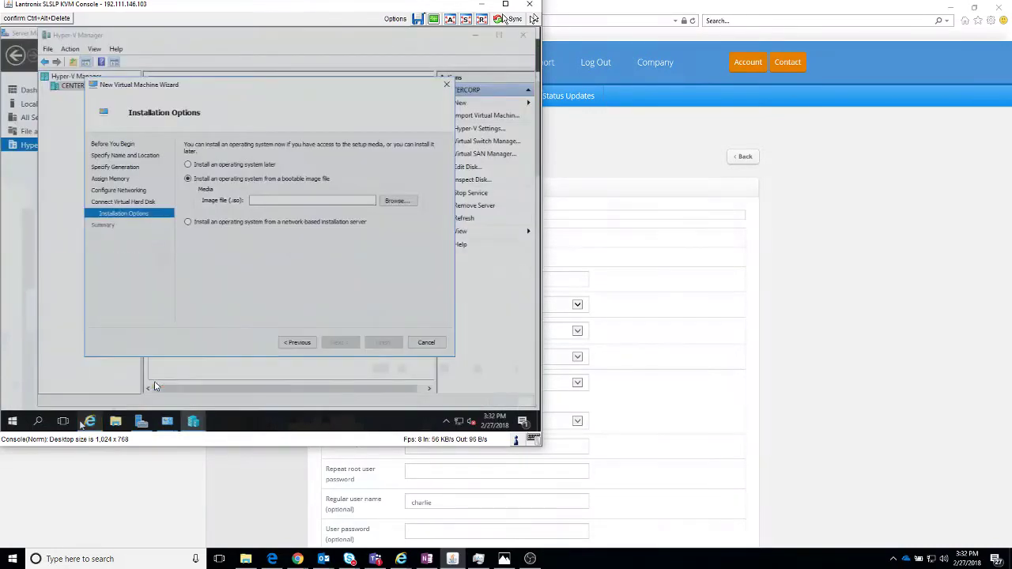
{"action": "left_click", "coordinate": [397, 201]}
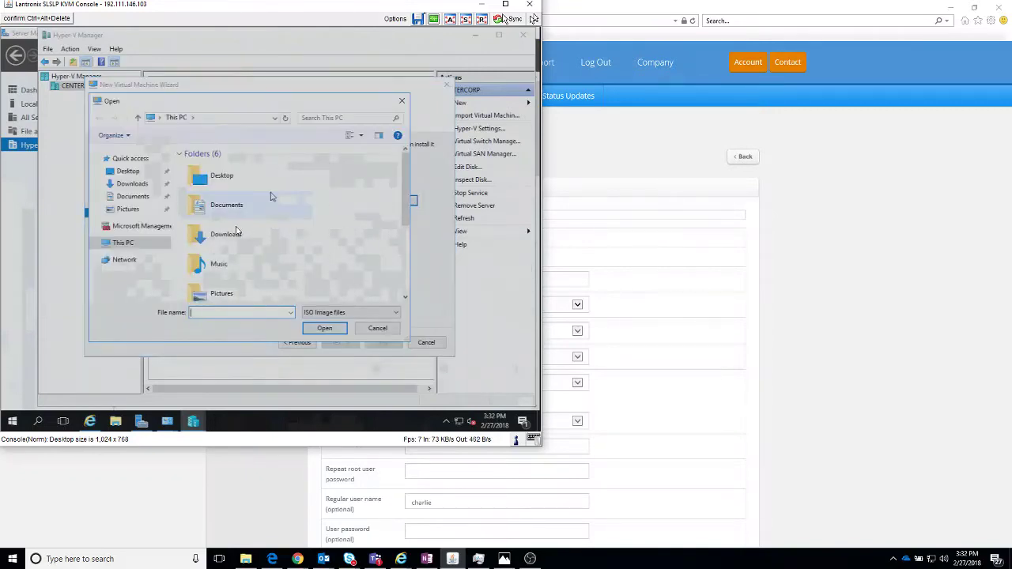
{"action": "left_click", "coordinate": [236, 202]}
{"action": "double_click", "coordinate": [224, 232]}
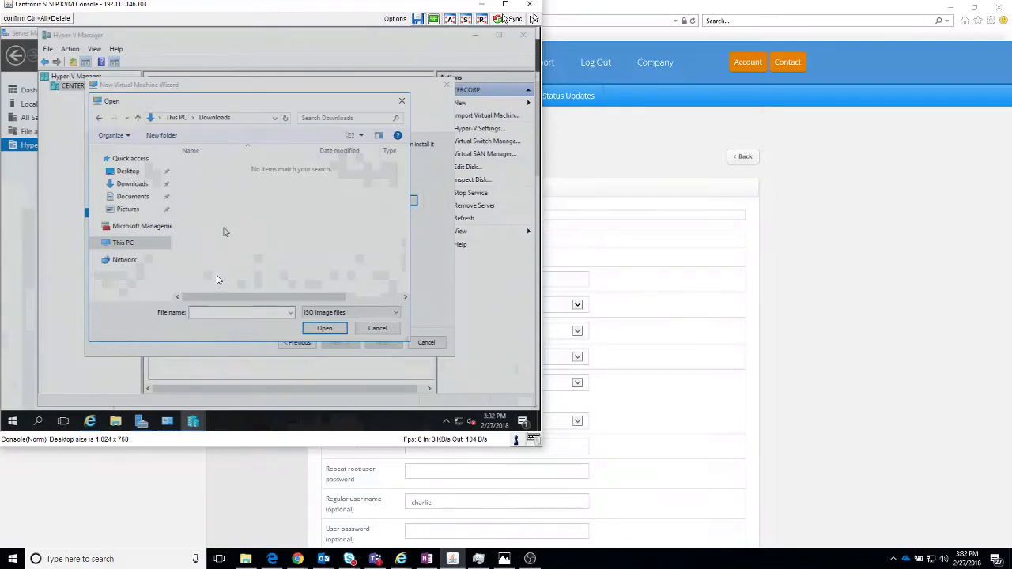
{"action": "left_click", "coordinate": [142, 174]}
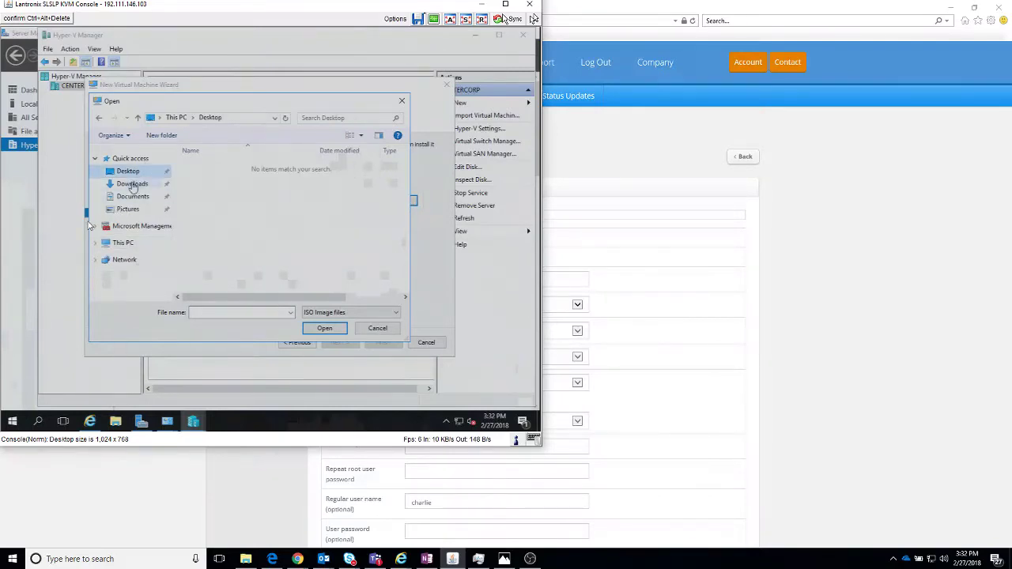
{"action": "left_click", "coordinate": [130, 185]}
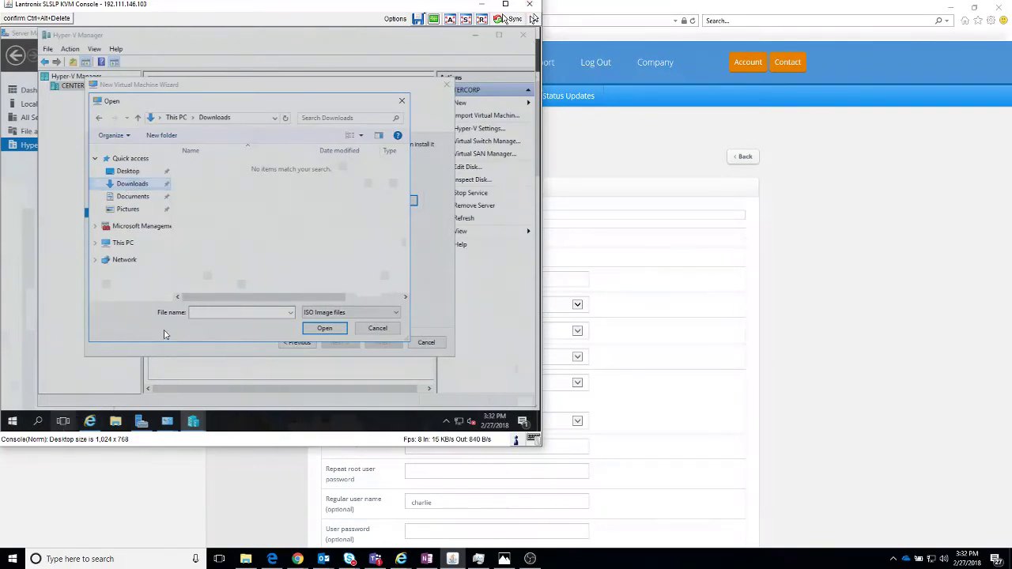
Step: Show the pfSense download in Downloads, revealing a compressed pfSense-CE-2.4.2-RELEASE-amd64.iso.gz file
{"action": "left_click", "coordinate": [90, 421]}
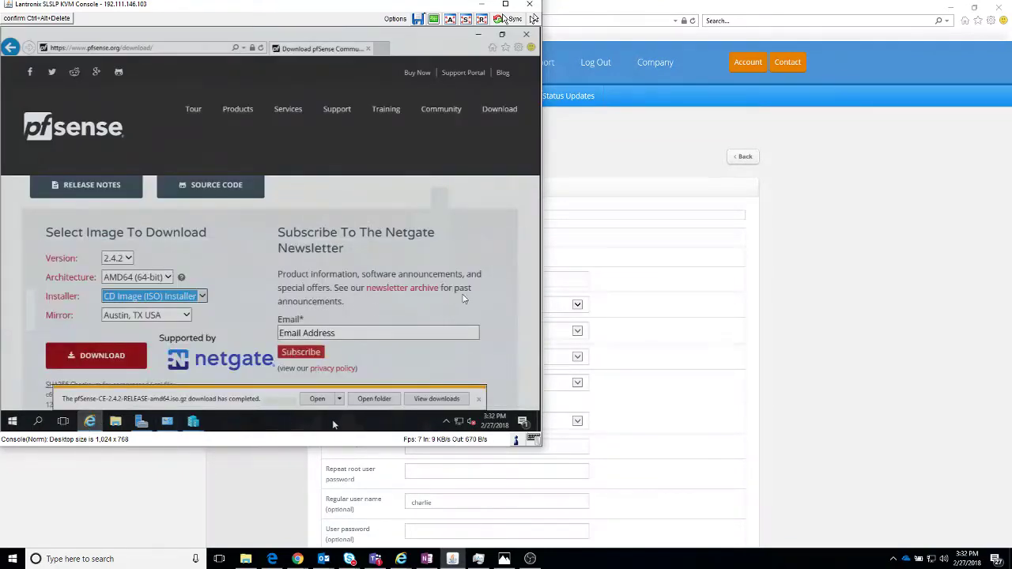
{"action": "left_click", "coordinate": [360, 400]}
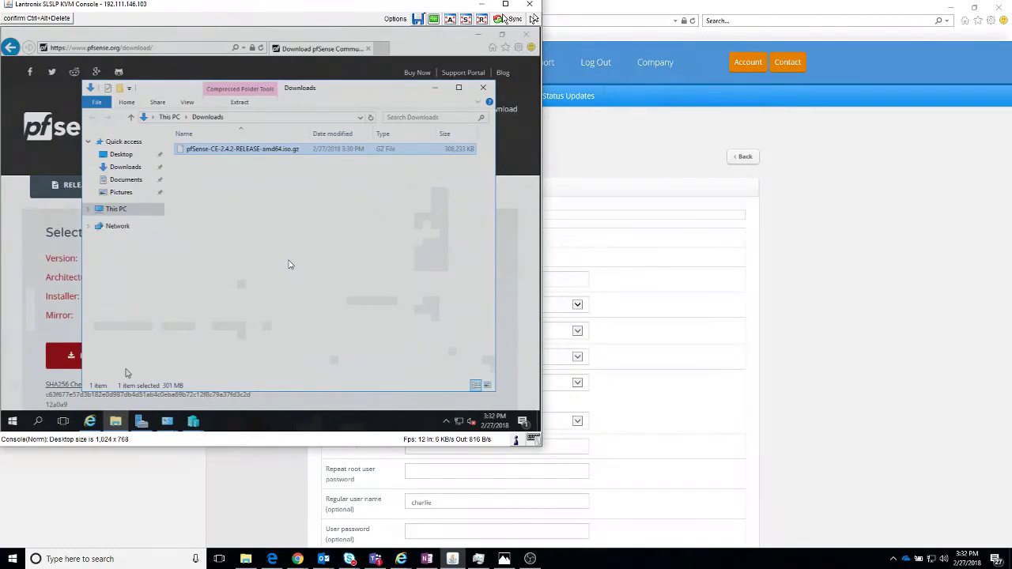
{"action": "left_click", "coordinate": [185, 419]}
{"action": "left_click", "coordinate": [231, 352]}
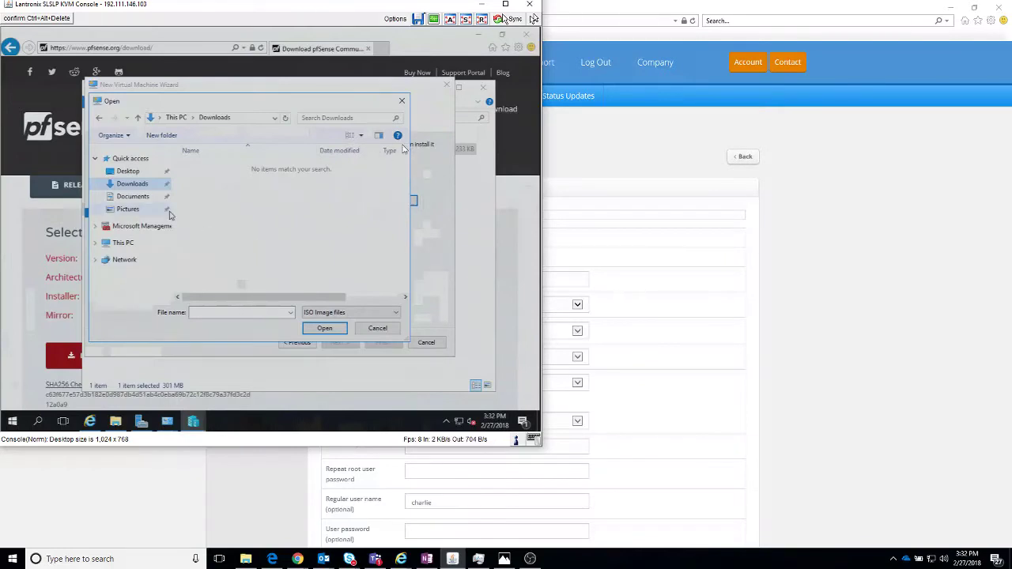
{"action": "left_click", "coordinate": [318, 318]}
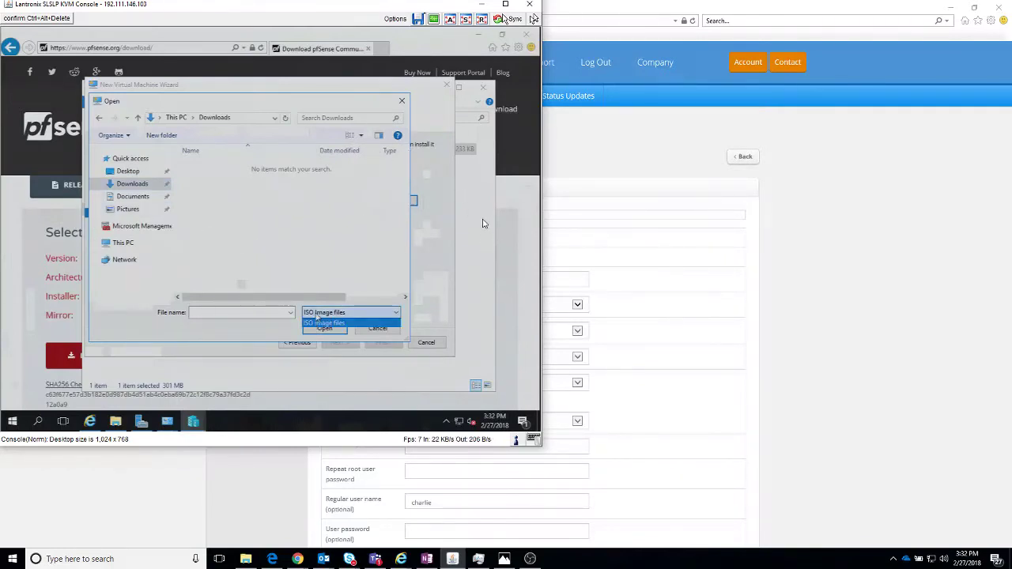
{"action": "left_click", "coordinate": [324, 323]}
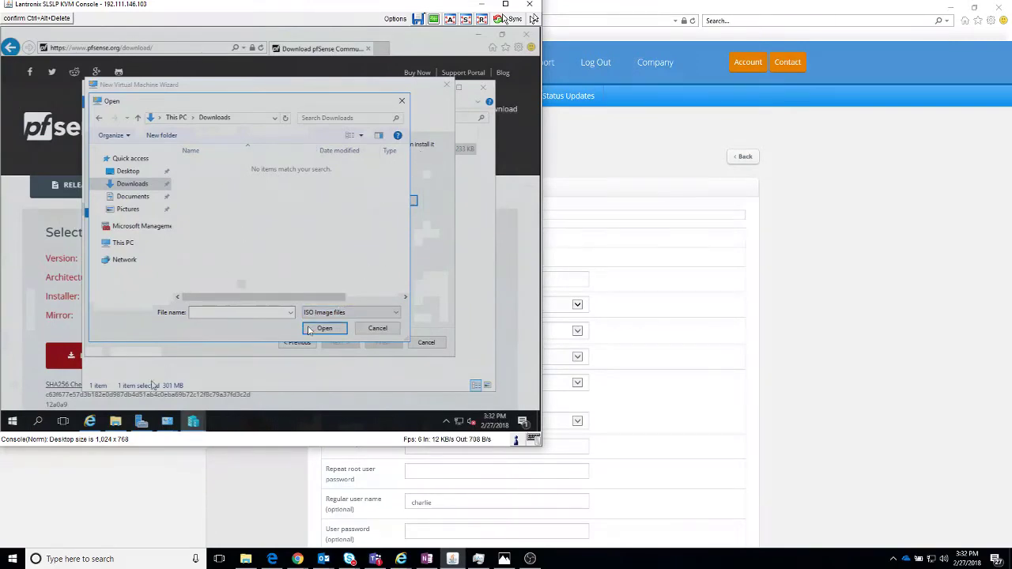
{"action": "left_click", "coordinate": [115, 421]}
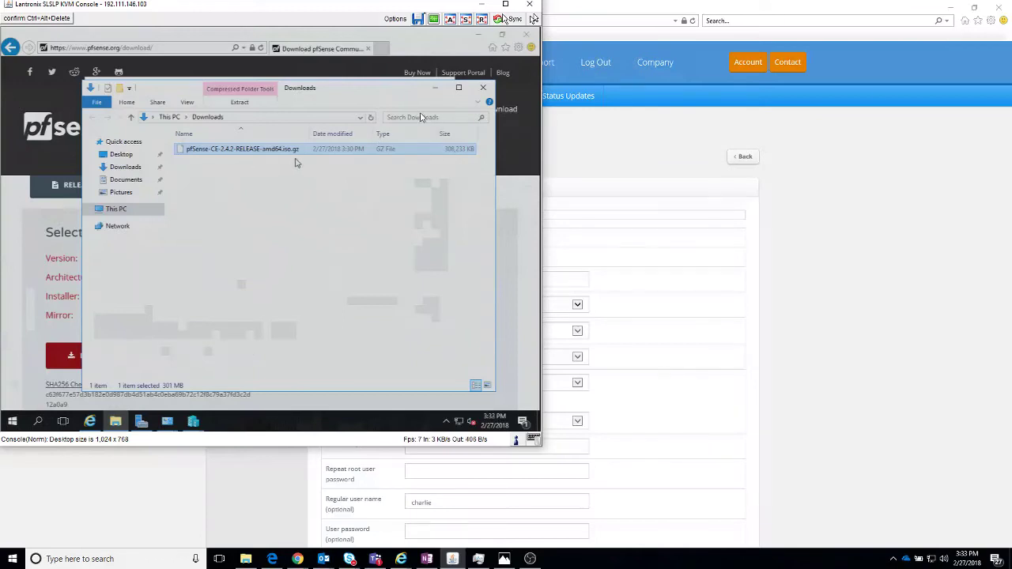
Step: Go to 7zip.org and download the 64-bit 7-Zip installer
{"action": "left_click", "coordinate": [320, 51]}
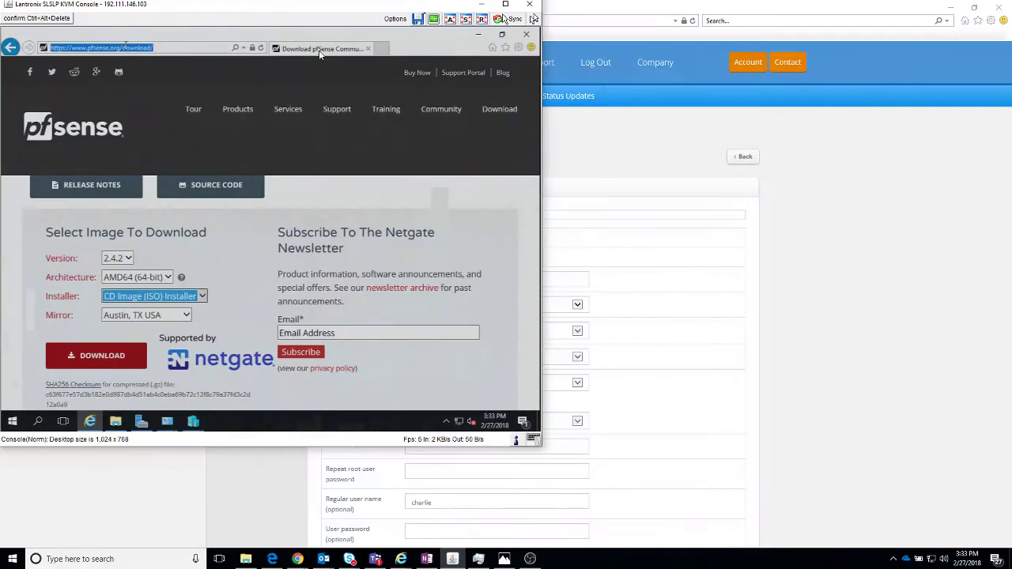
{"action": "type", "text": "7z"}
{"action": "type", "text": "ip.org"}
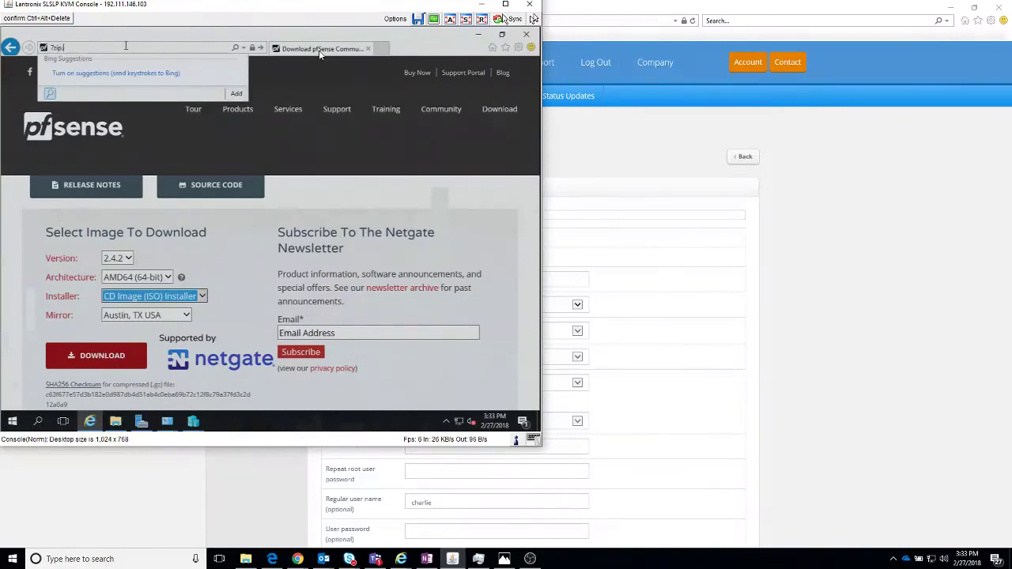
{"action": "key", "text": "Return"}
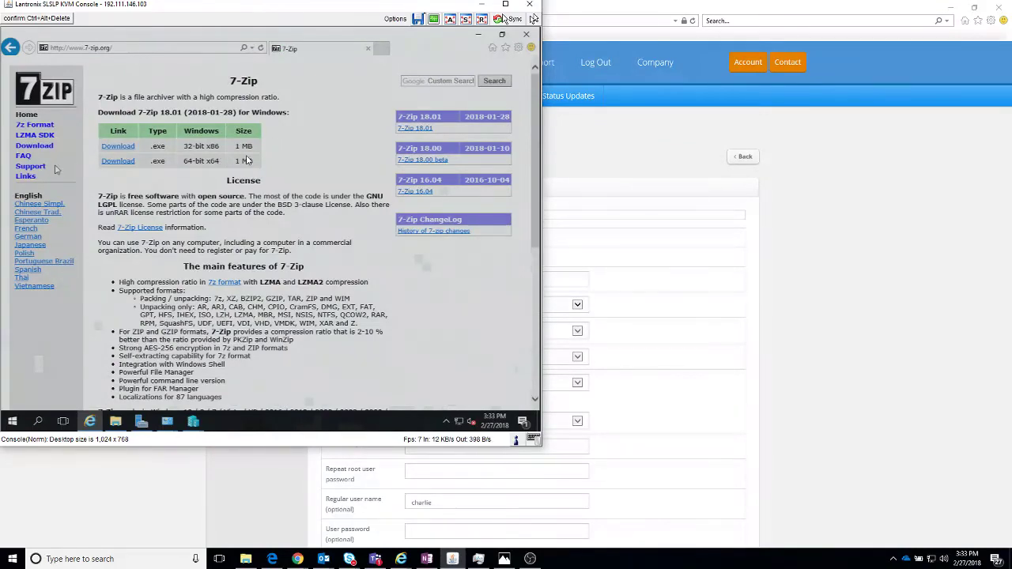
{"action": "left_click", "coordinate": [112, 162]}
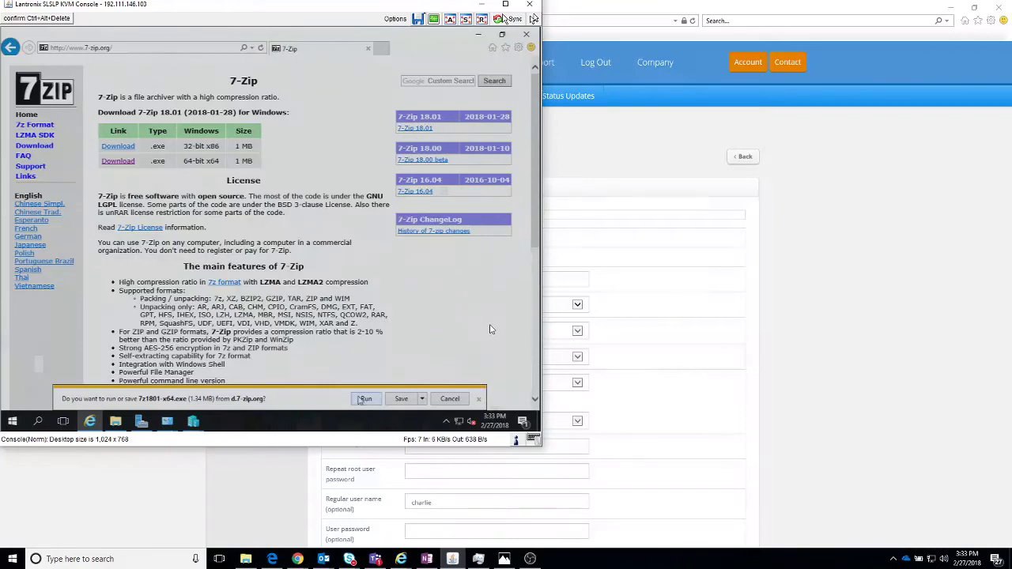
Step: Run the installer and install 7-Zip 18.01 (x64) into the default folder
{"action": "left_click", "coordinate": [363, 399]}
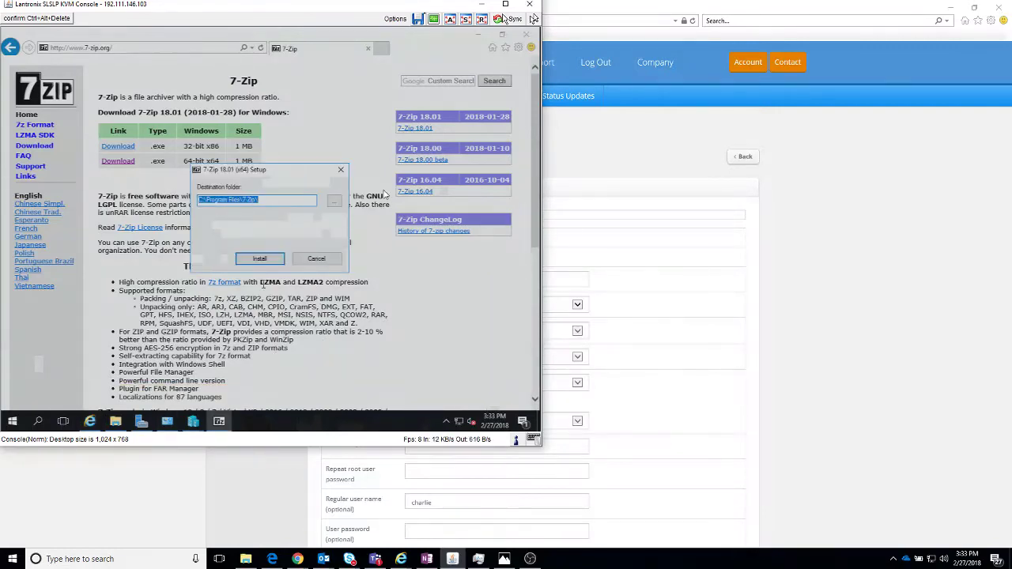
{"action": "left_click", "coordinate": [280, 261]}
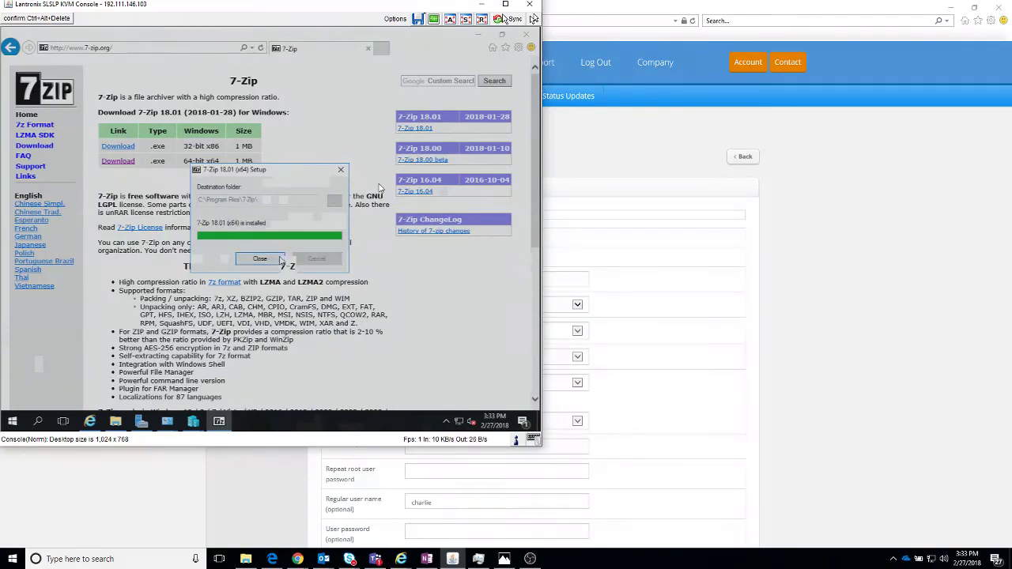
{"action": "left_click", "coordinate": [260, 259]}
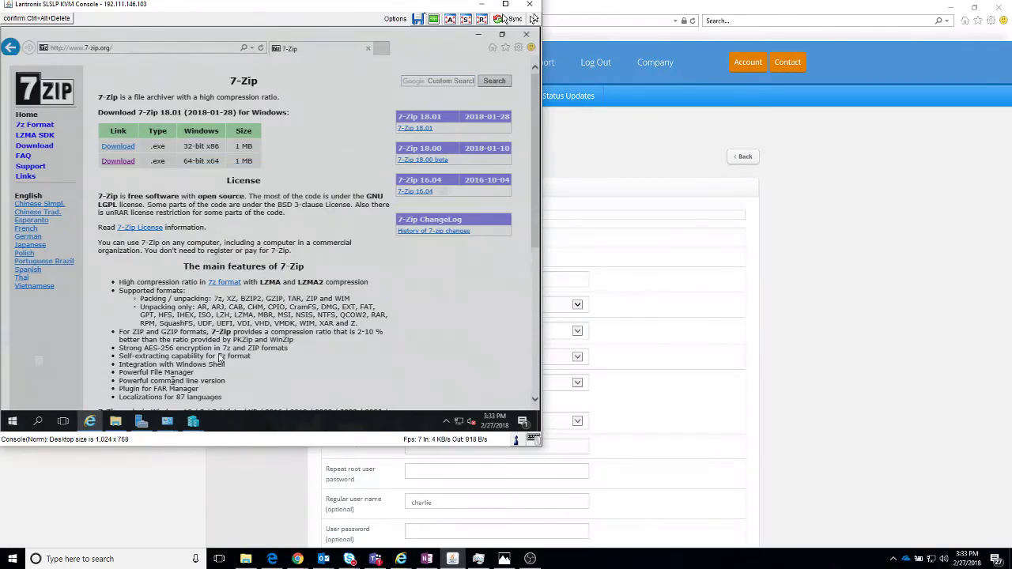
Step: Extract the pfSense .iso.gz with 7-Zip into its own pfSense-CE-2.4.2-RELEASE-amd64.iso folder
{"action": "left_click", "coordinate": [116, 421]}
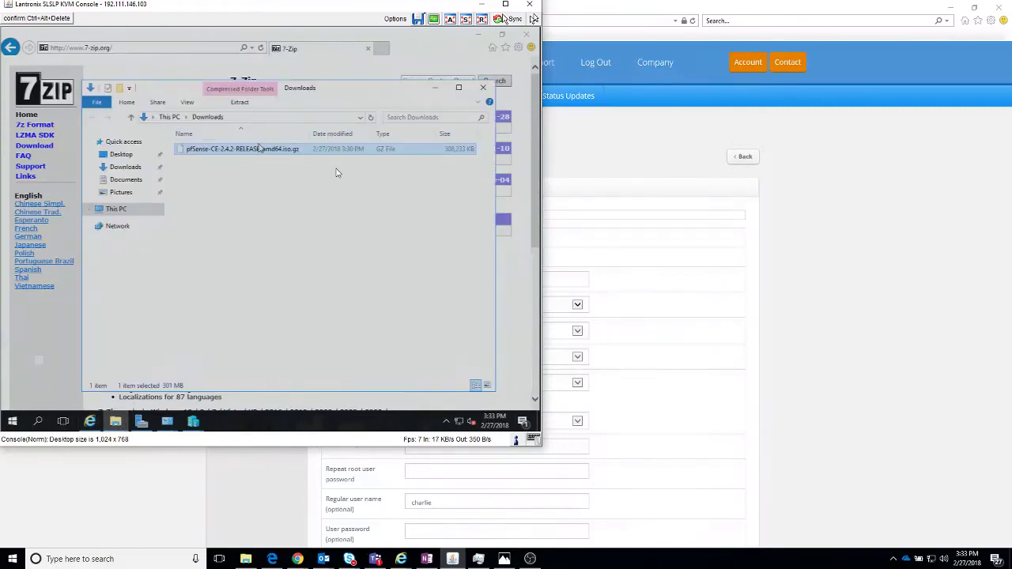
{"action": "right_click", "coordinate": [261, 150]}
{"action": "mouse_move", "coordinate": [286, 168]}
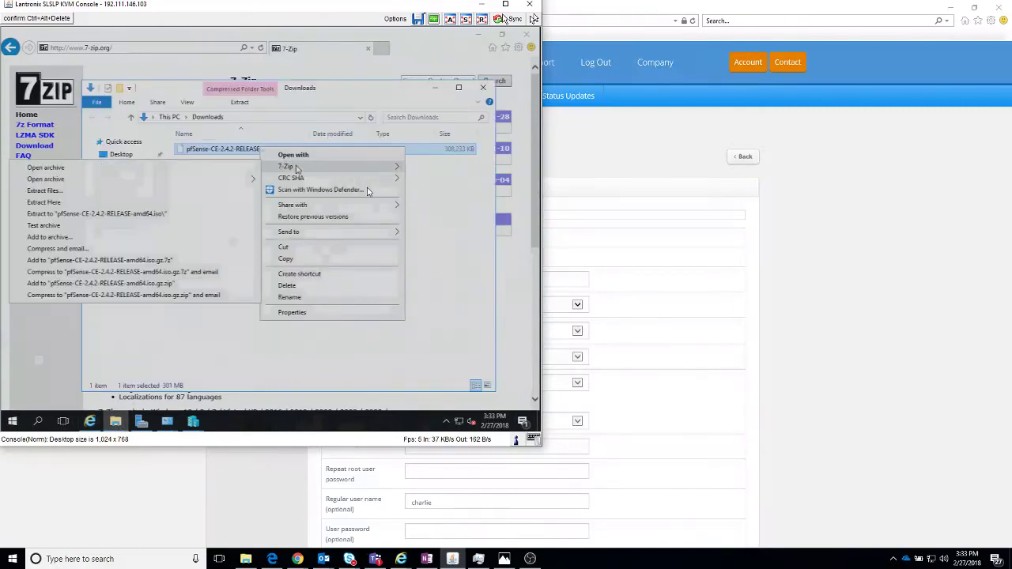
{"action": "left_click", "coordinate": [79, 213]}
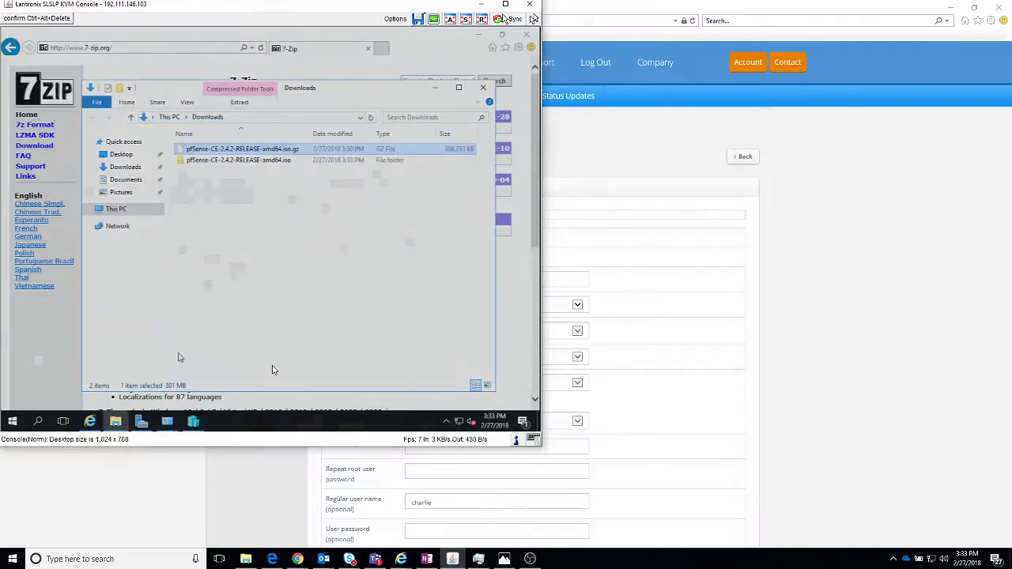
Step: Choose the extracted pfSense ISO as the wizard's bootable image file
{"action": "left_click", "coordinate": [350, 339]}
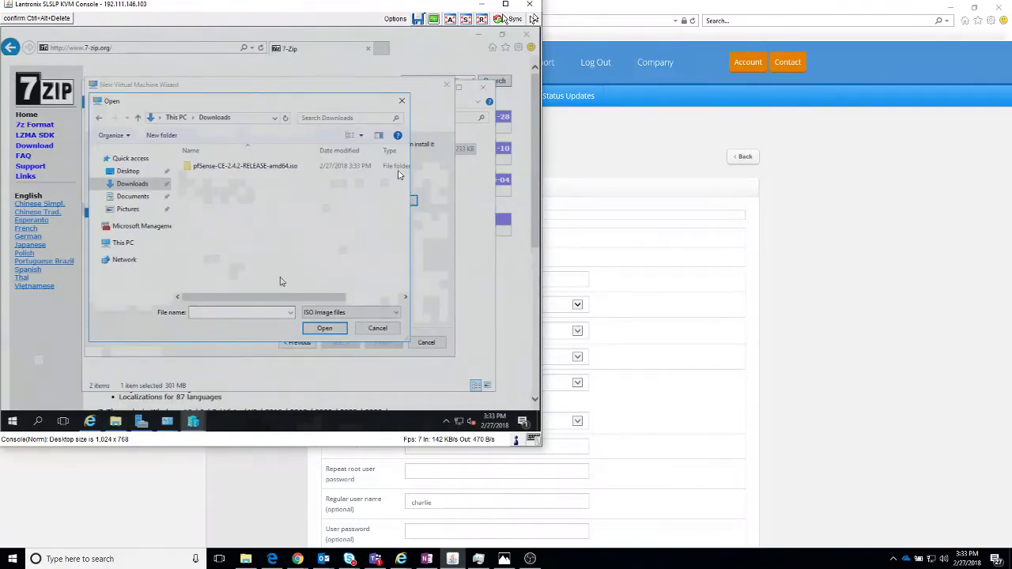
{"action": "double_click", "coordinate": [250, 169]}
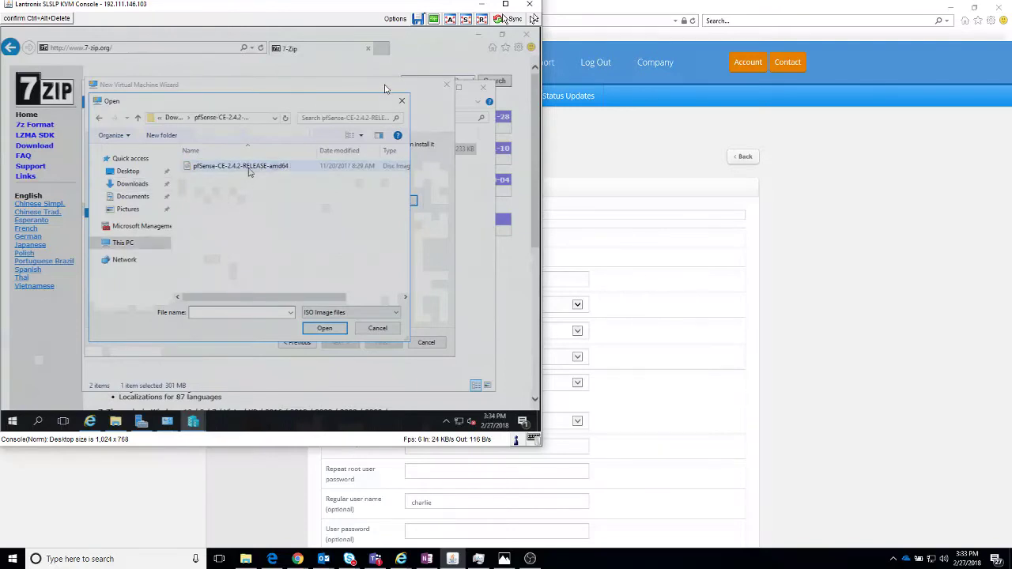
{"action": "double_click", "coordinate": [245, 166]}
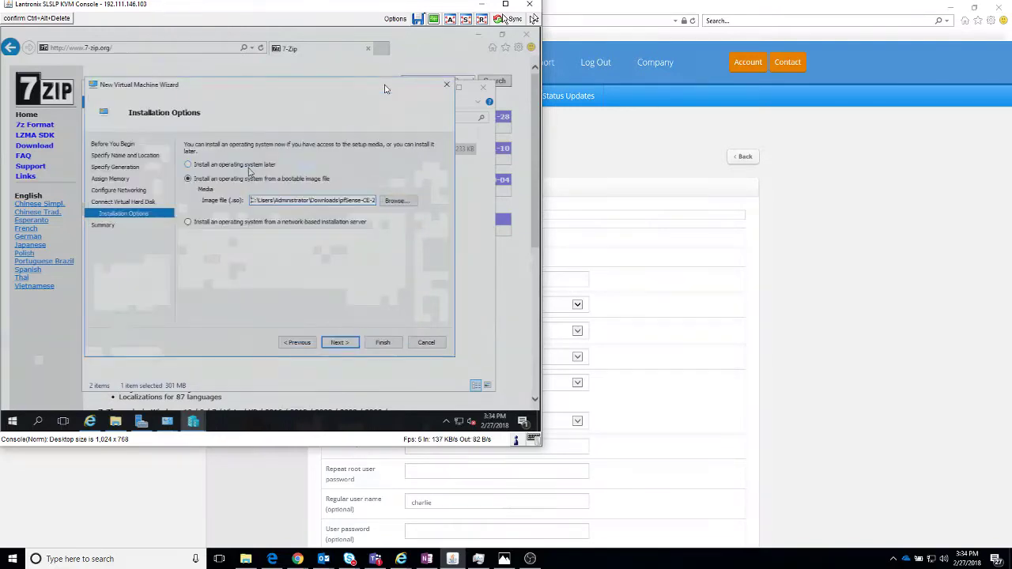
Step: Finish the wizard to create J-PF (Generation 2, 3400 MB), then view Server Manager's Local Server page
{"action": "left_click", "coordinate": [347, 343]}
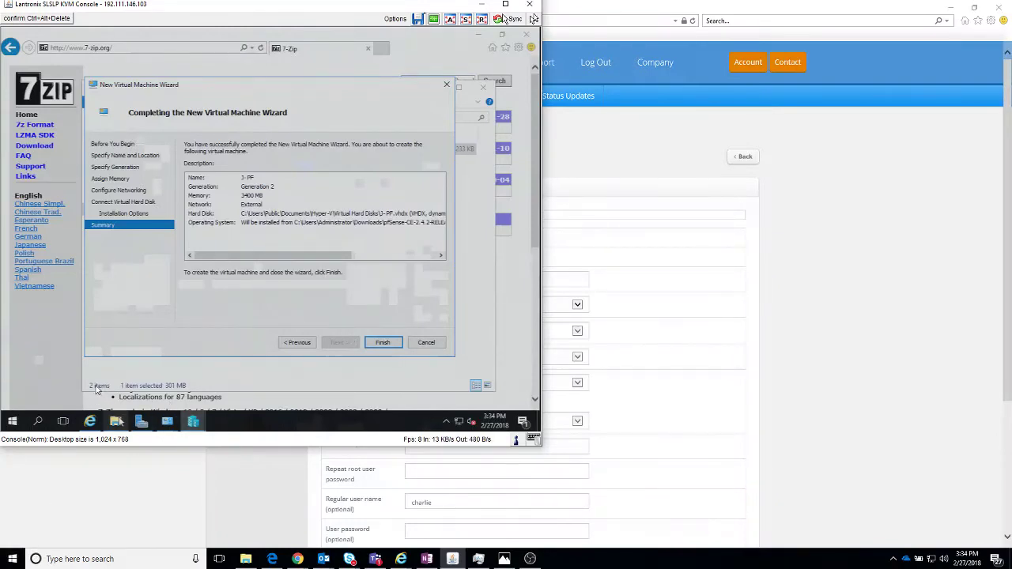
{"action": "left_click", "coordinate": [142, 421]}
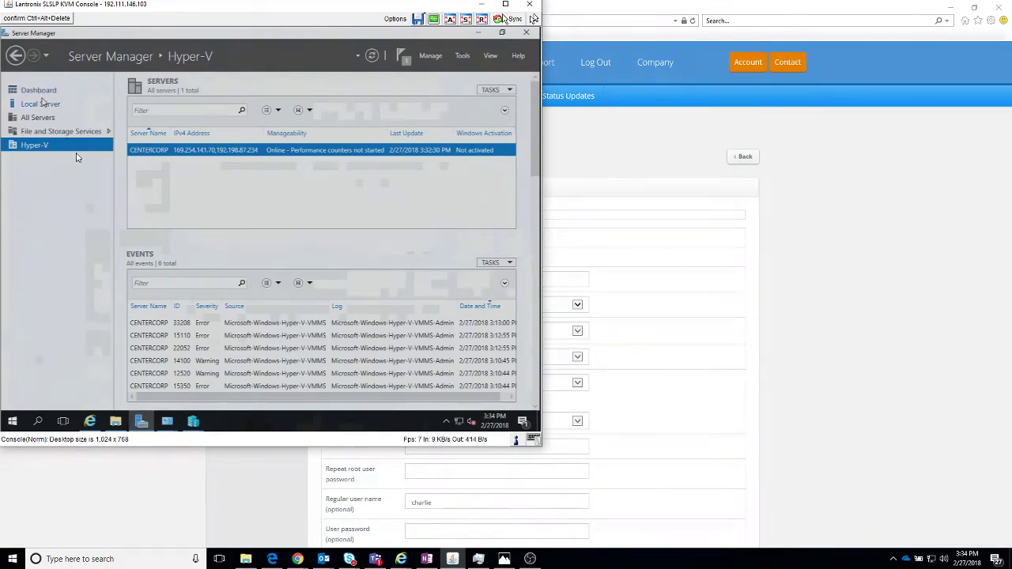
{"action": "left_click", "coordinate": [45, 106]}
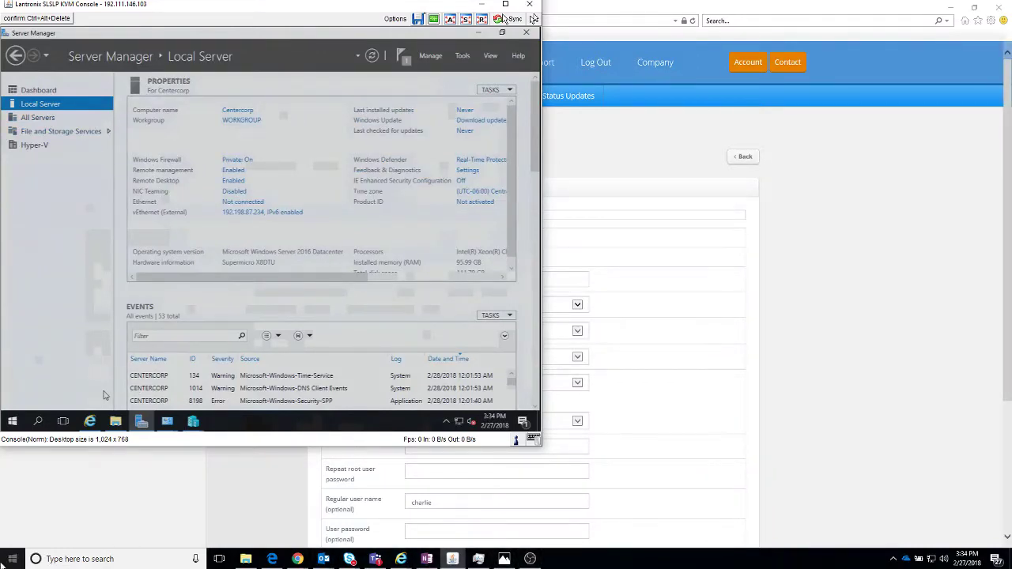
Step: Launch Remote Desktop Connection and connect to trulab.net after removing the port from the address
{"action": "left_click", "coordinate": [73, 565]}
{"action": "type", "text": "remote"}
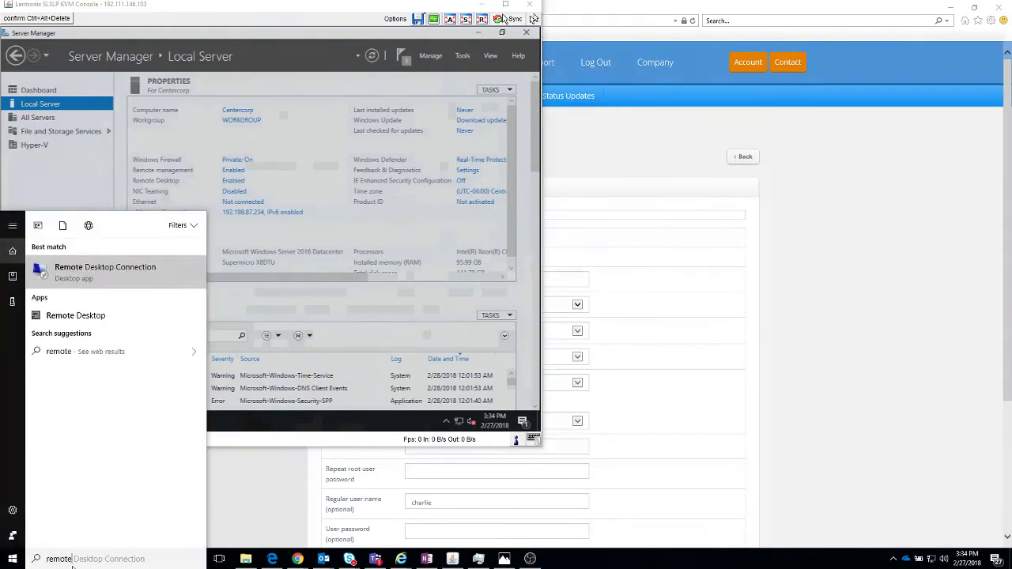
{"action": "key", "text": "Return"}
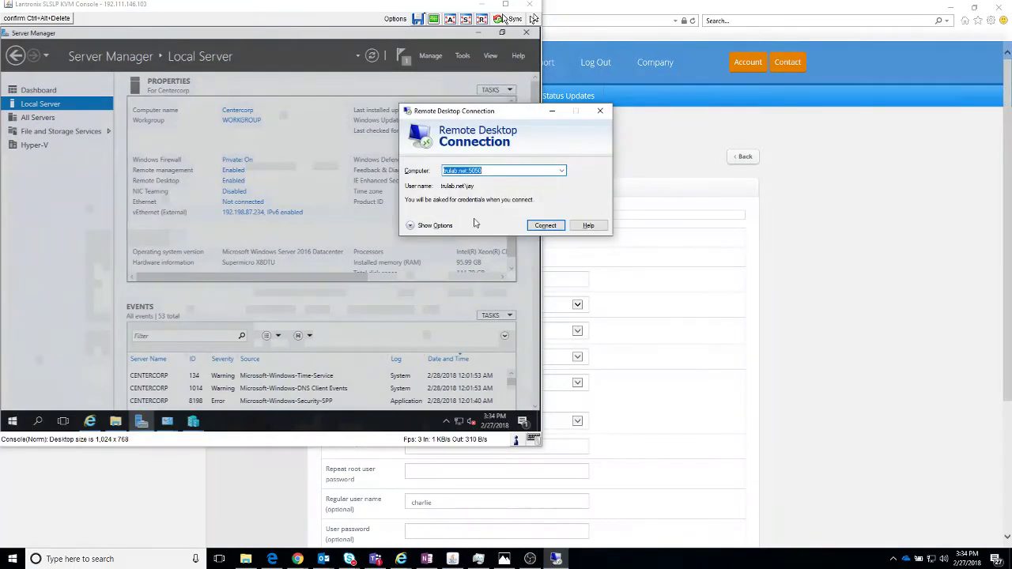
{"action": "left_click", "coordinate": [505, 170]}
{"action": "key", "text": "BackSpace"}
{"action": "key", "text": "BackSpace"}
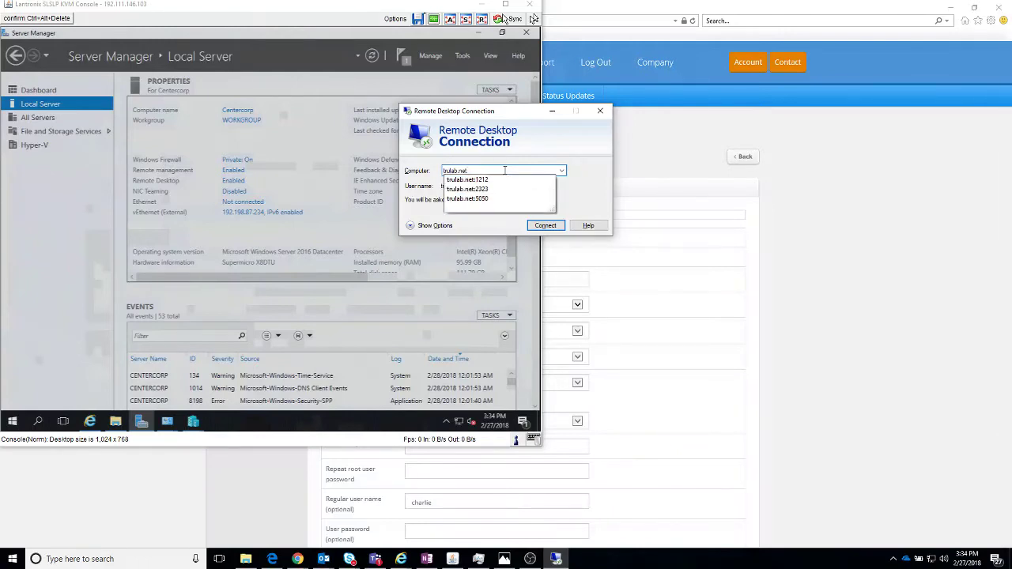
{"action": "key", "text": "Return"}
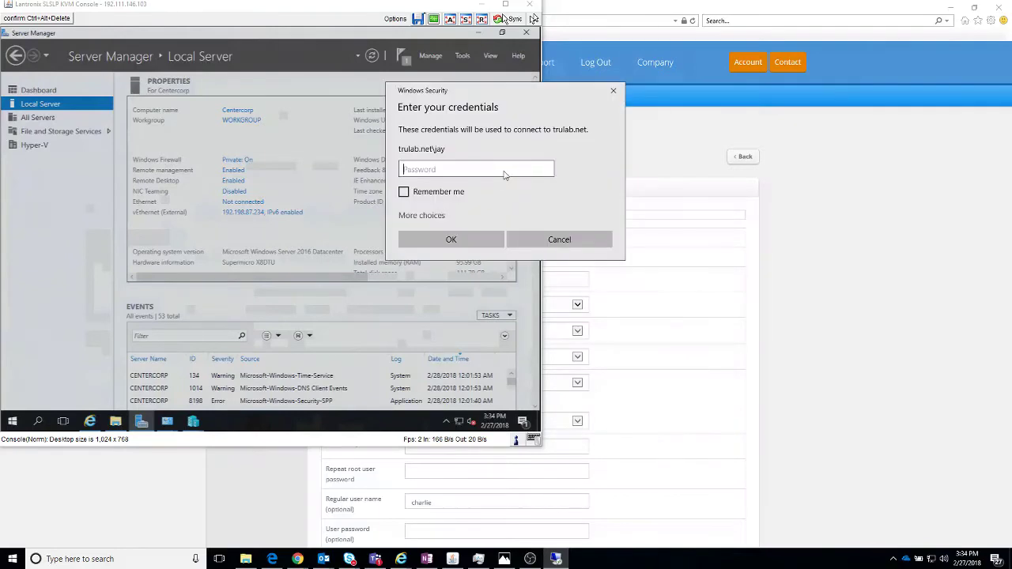
Step: Sign in with the CENTERCORP administrator account and accept the certificate, ticking don't ask again
{"action": "left_click", "coordinate": [422, 216]}
{"action": "left_click", "coordinate": [454, 311]}
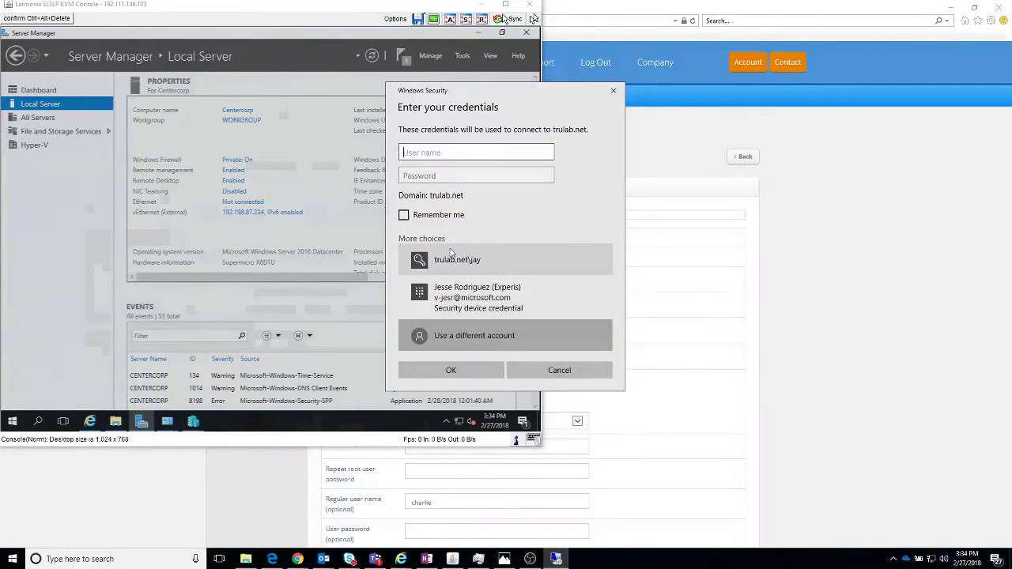
{"action": "type", "text": "centercorp\\administrator"}
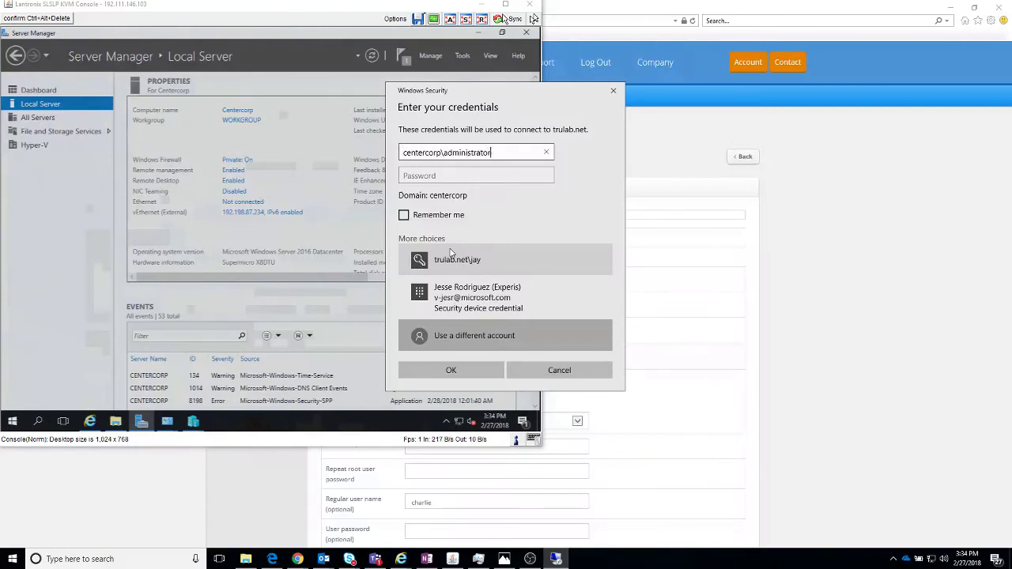
{"action": "key", "text": "Tab"}
{"action": "type", "text": "••"}
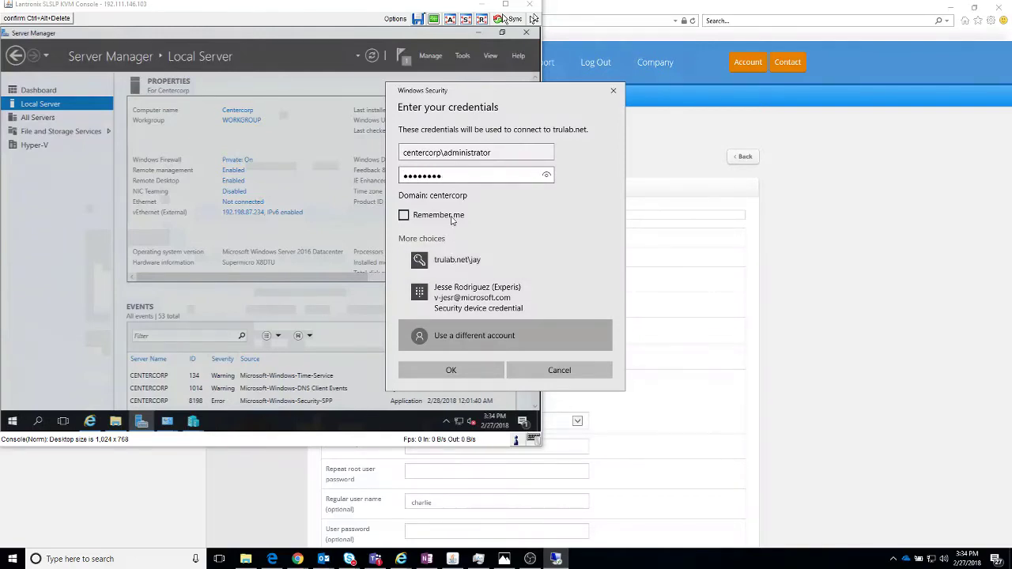
{"action": "left_click", "coordinate": [451, 371]}
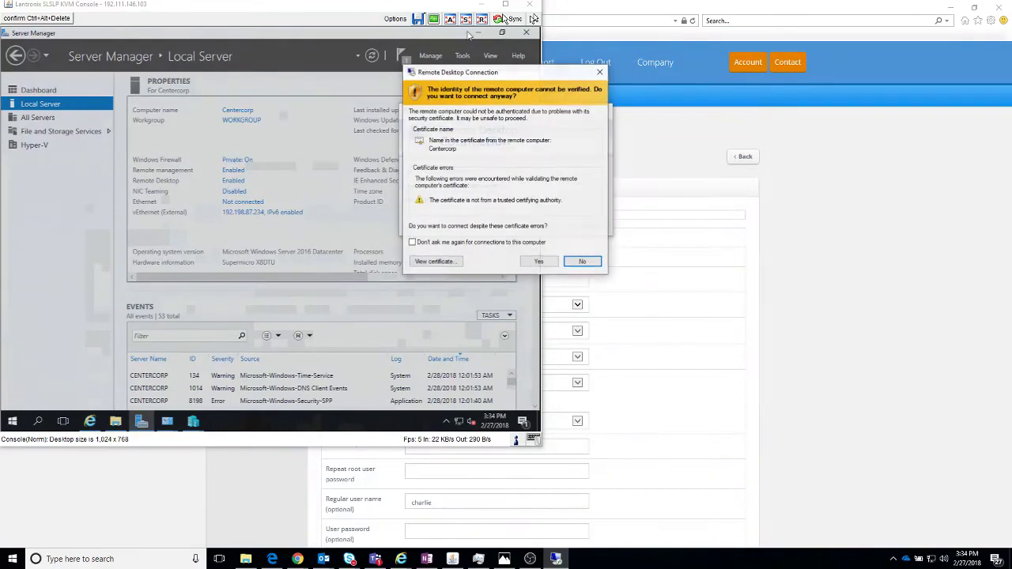
{"action": "left_click", "coordinate": [479, 5]}
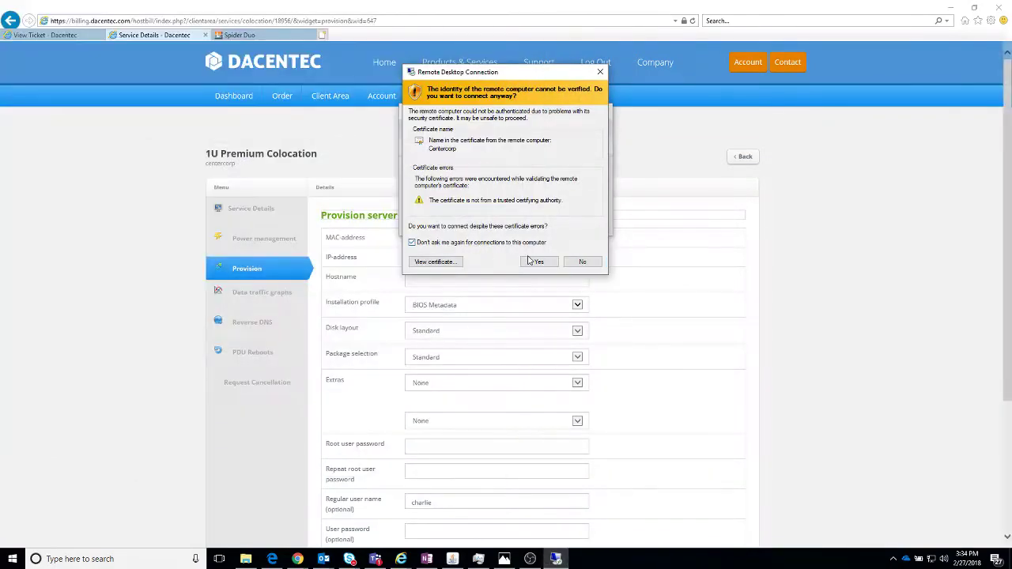
{"action": "left_click", "coordinate": [539, 262]}
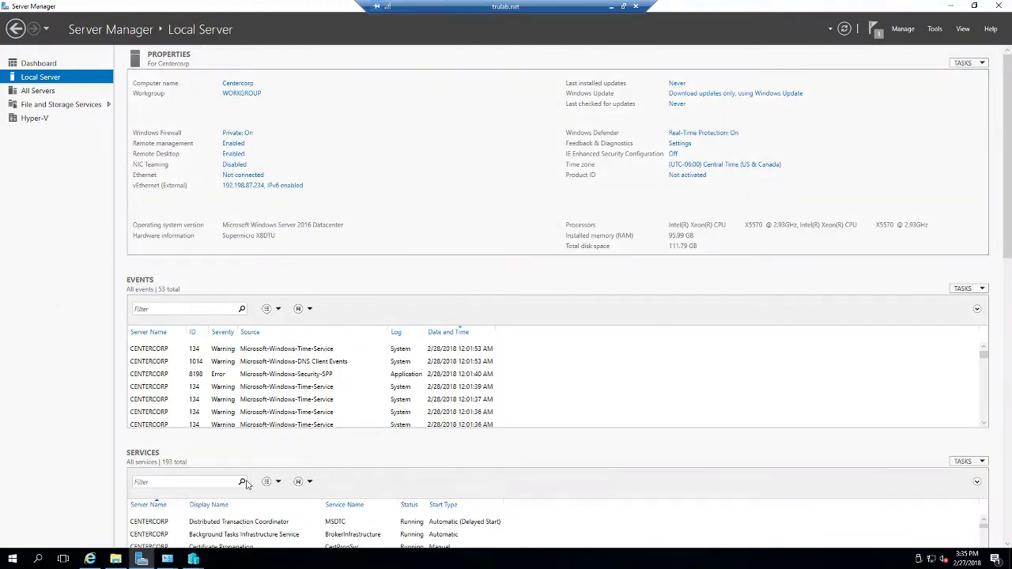
Step: Finish the New Virtual Machine Wizard to create the J-PF virtual machine
{"action": "mouse_move", "coordinate": [200, 559]}
{"action": "left_click", "coordinate": [229, 510]}
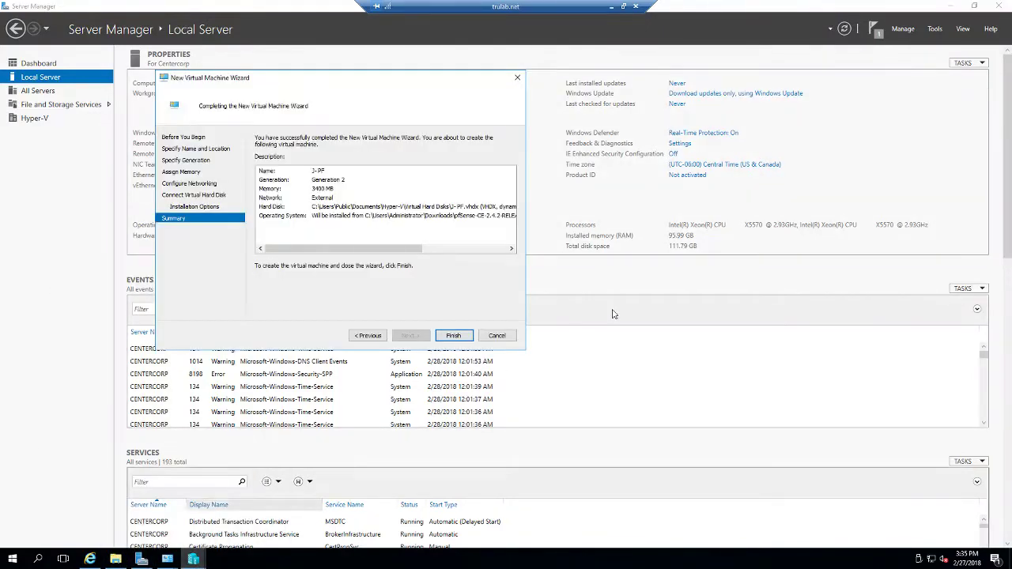
{"action": "left_click", "coordinate": [469, 340]}
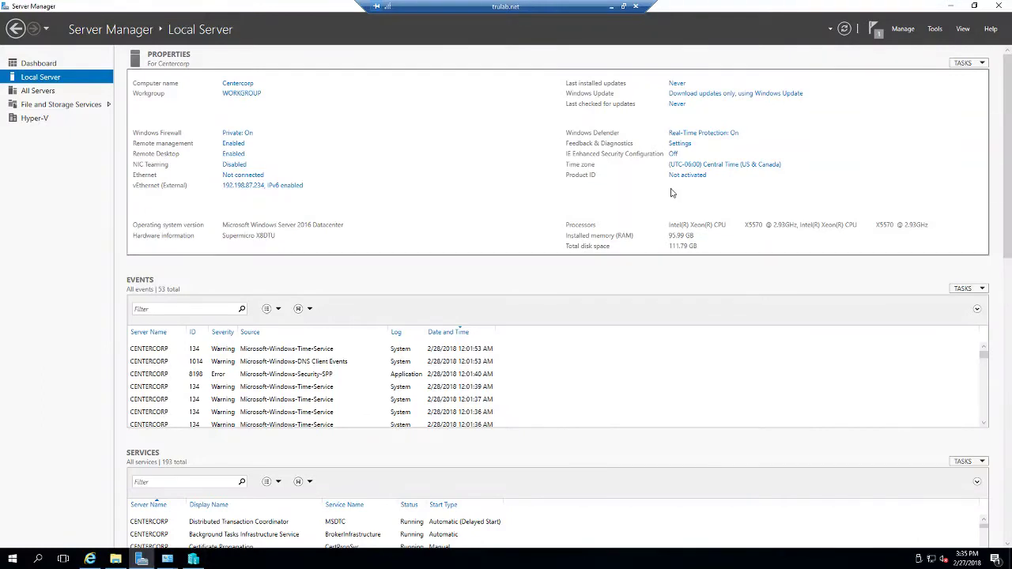
Step: In J-PF's settings, apply 4 virtual processors and review the memory and hard drive pages
{"action": "left_click", "coordinate": [193, 559]}
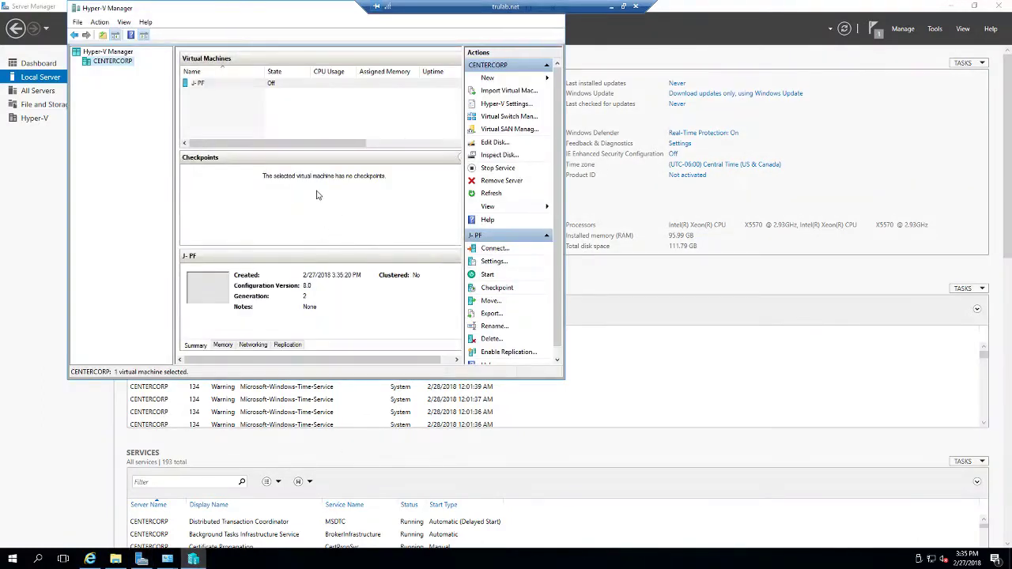
{"action": "left_click", "coordinate": [214, 89]}
{"action": "right_click", "coordinate": [218, 85]}
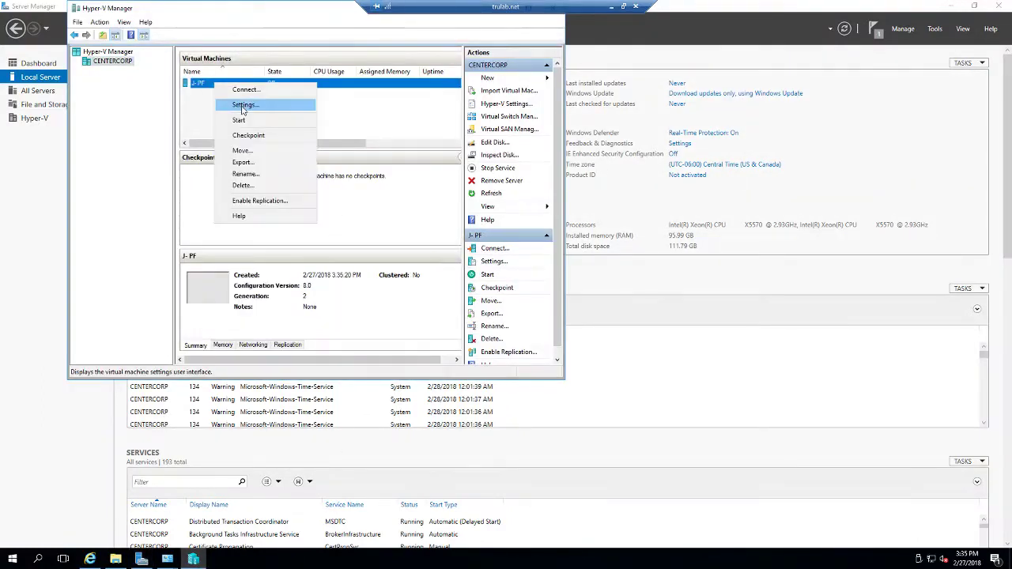
{"action": "left_click", "coordinate": [240, 105]}
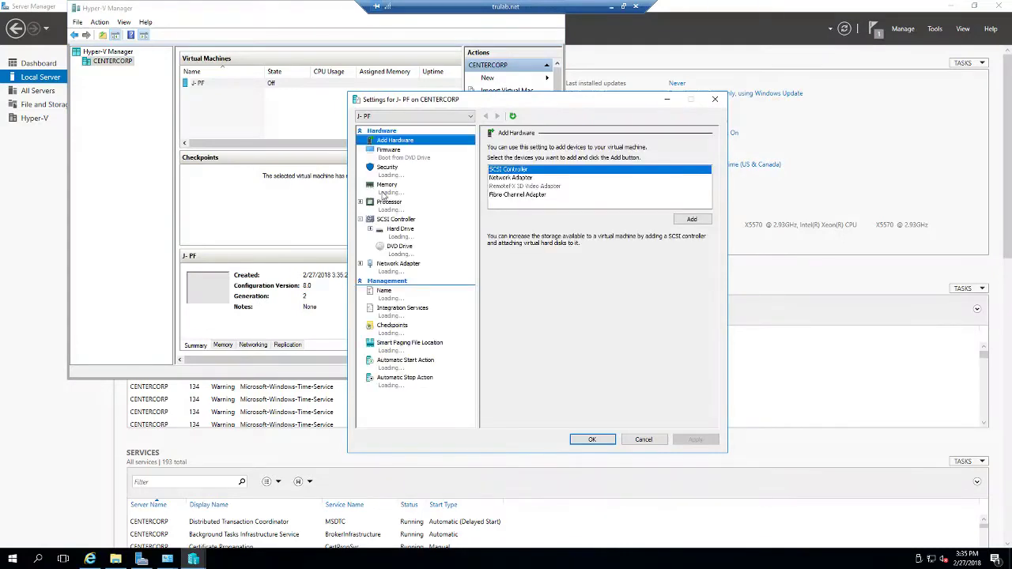
{"action": "left_click", "coordinate": [389, 207]}
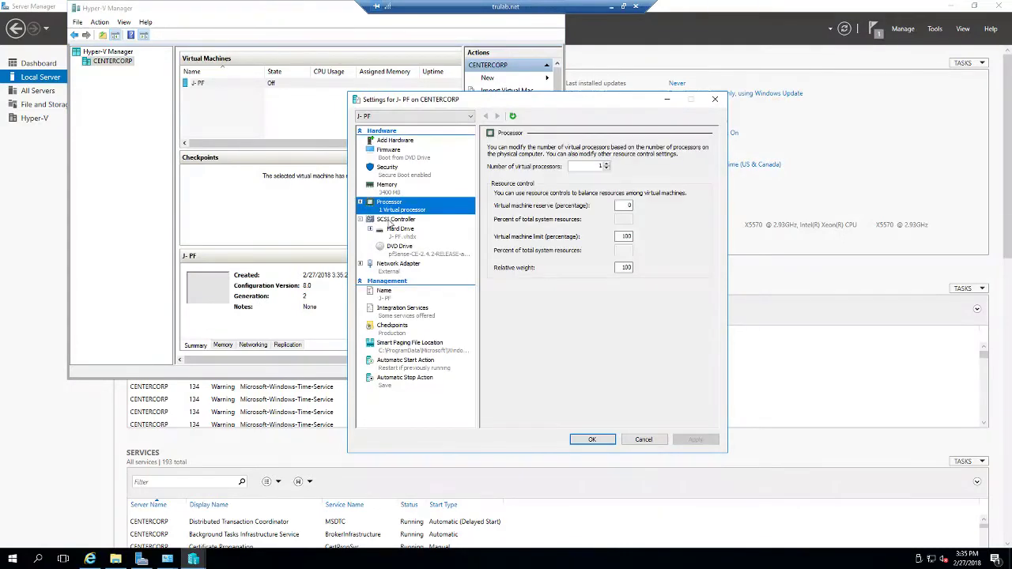
{"action": "left_click", "coordinate": [607, 164]}
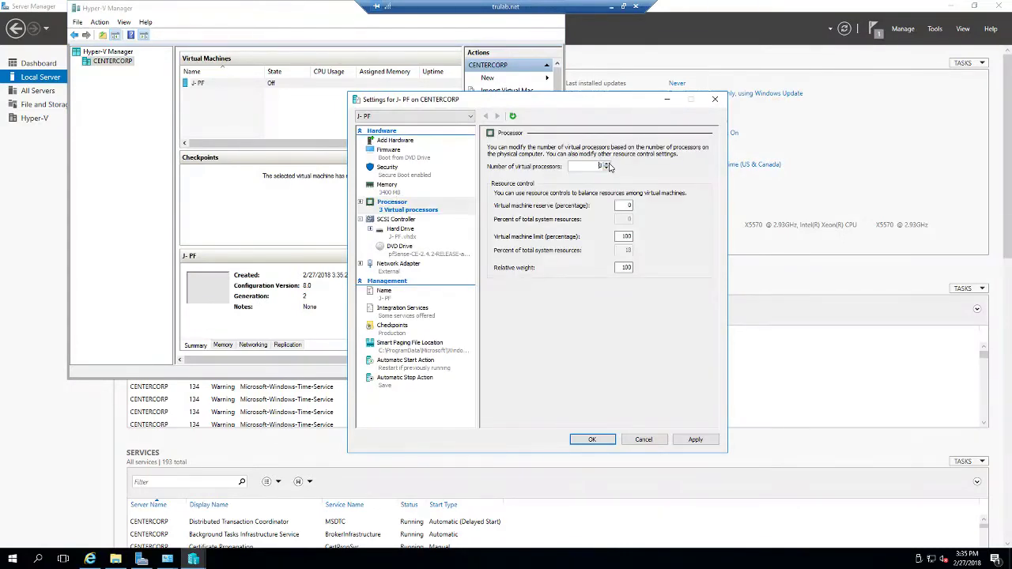
{"action": "left_click", "coordinate": [694, 440]}
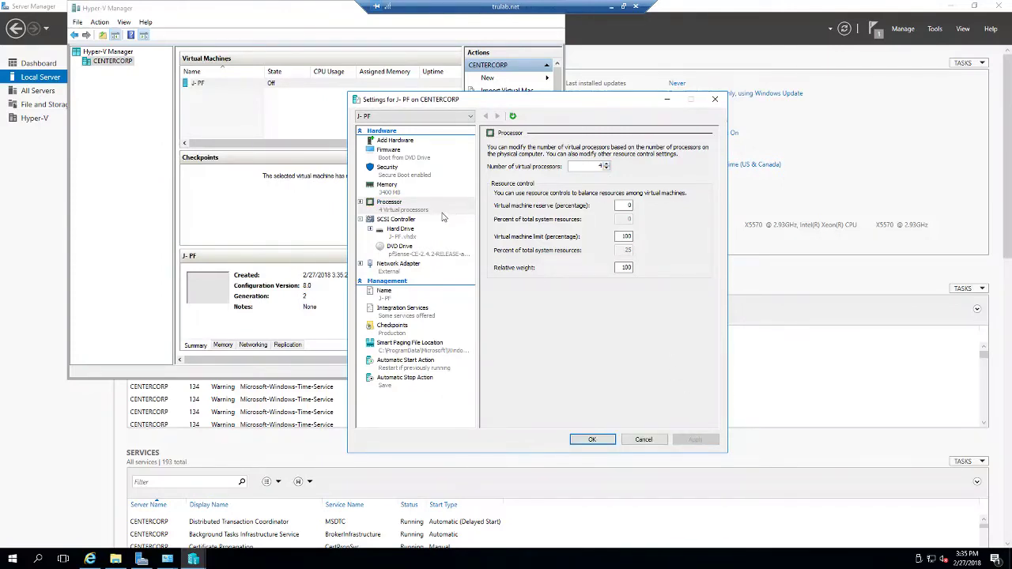
{"action": "left_click", "coordinate": [395, 187]}
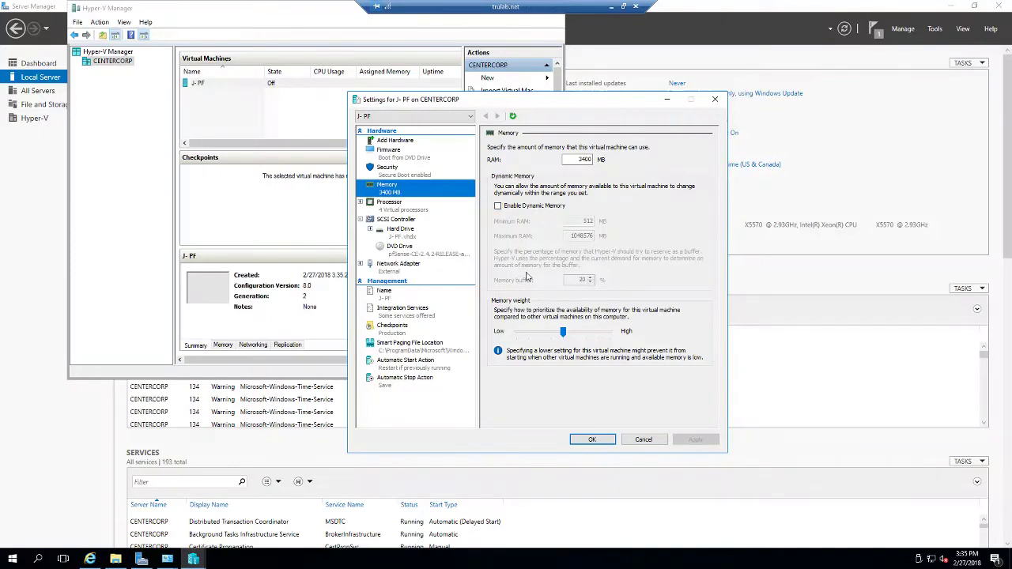
{"action": "left_click", "coordinate": [412, 229]}
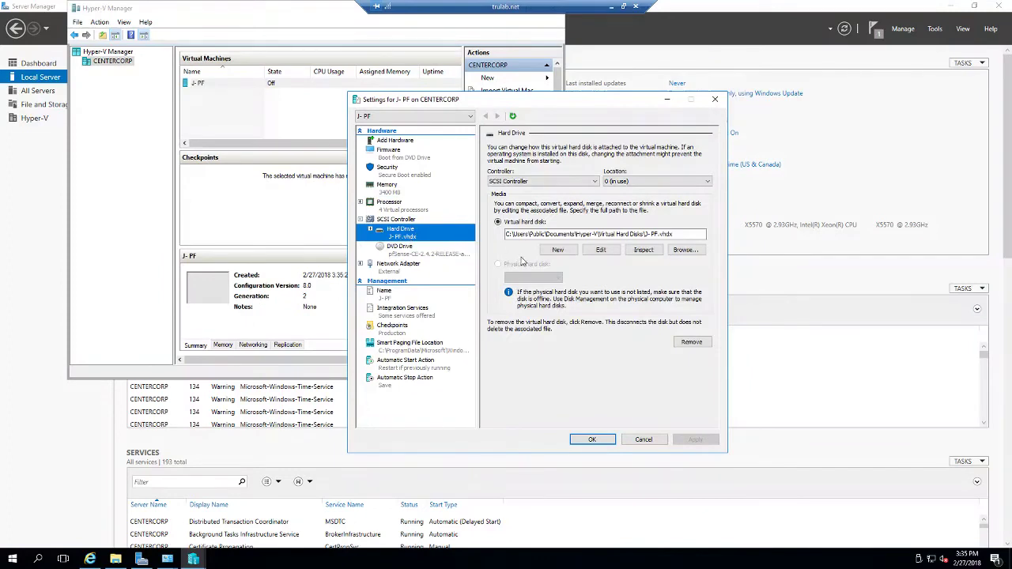
Step: Step through converting J-PF's virtual hard disk, then cancel without converting
{"action": "left_click", "coordinate": [611, 251]}
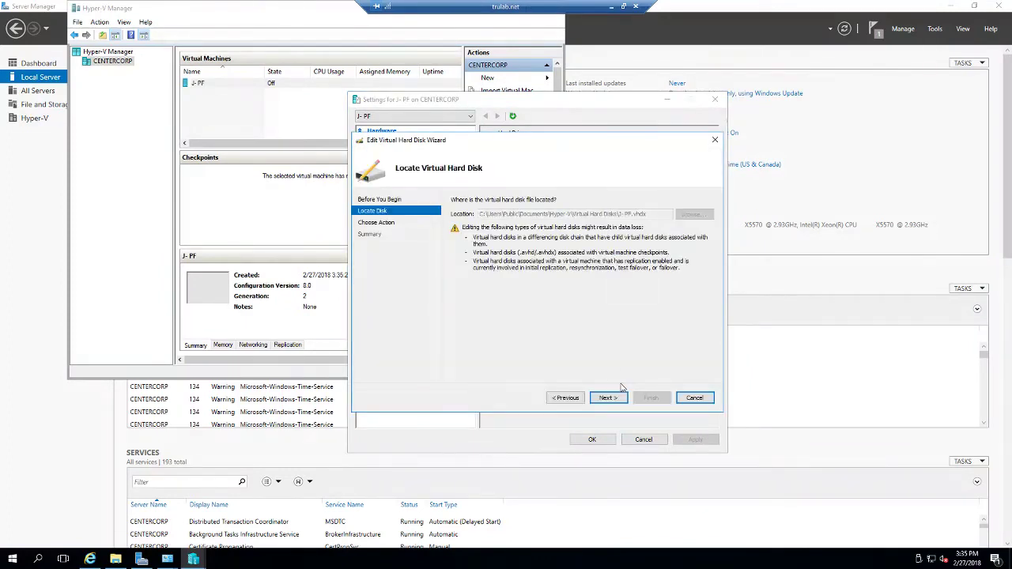
{"action": "left_click", "coordinate": [616, 399]}
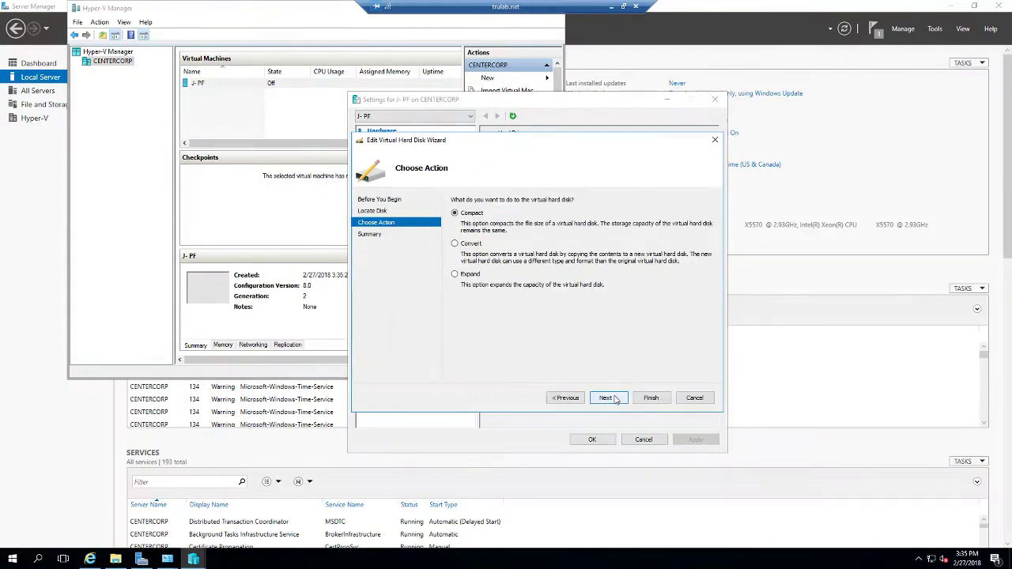
{"action": "left_click", "coordinate": [469, 244]}
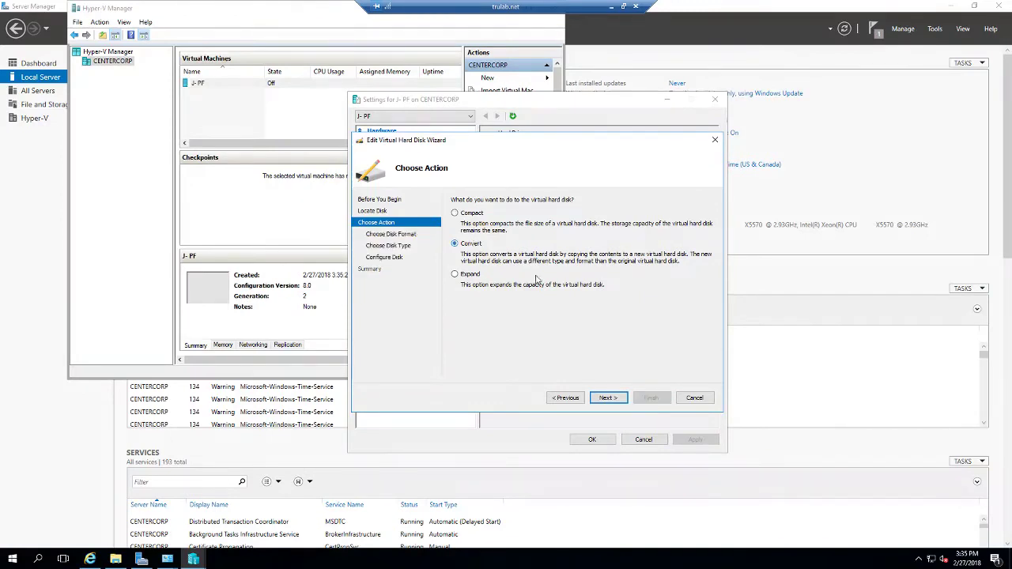
{"action": "left_click", "coordinate": [607, 399]}
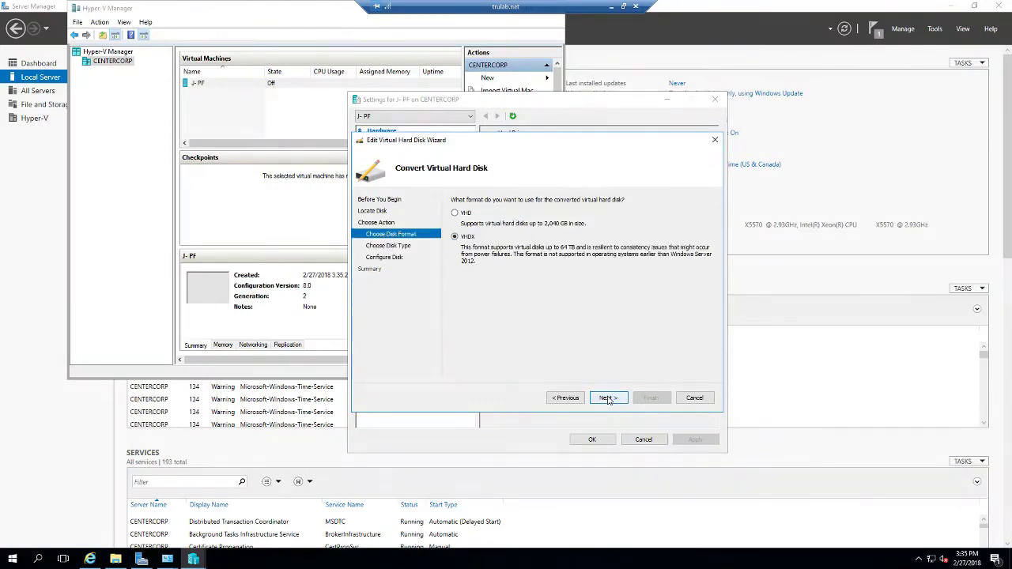
{"action": "left_click", "coordinate": [607, 398]}
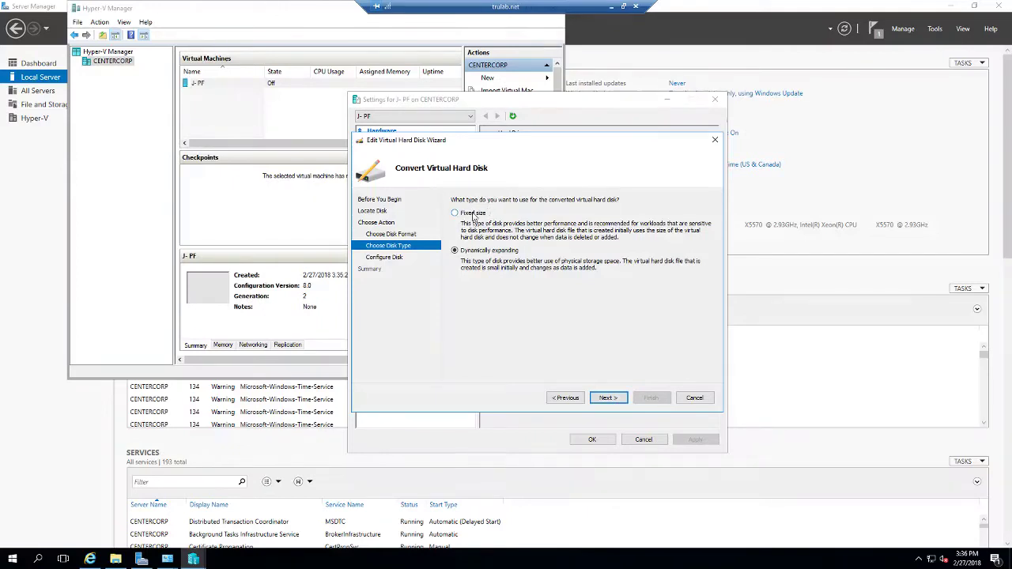
{"action": "left_click", "coordinate": [696, 399]}
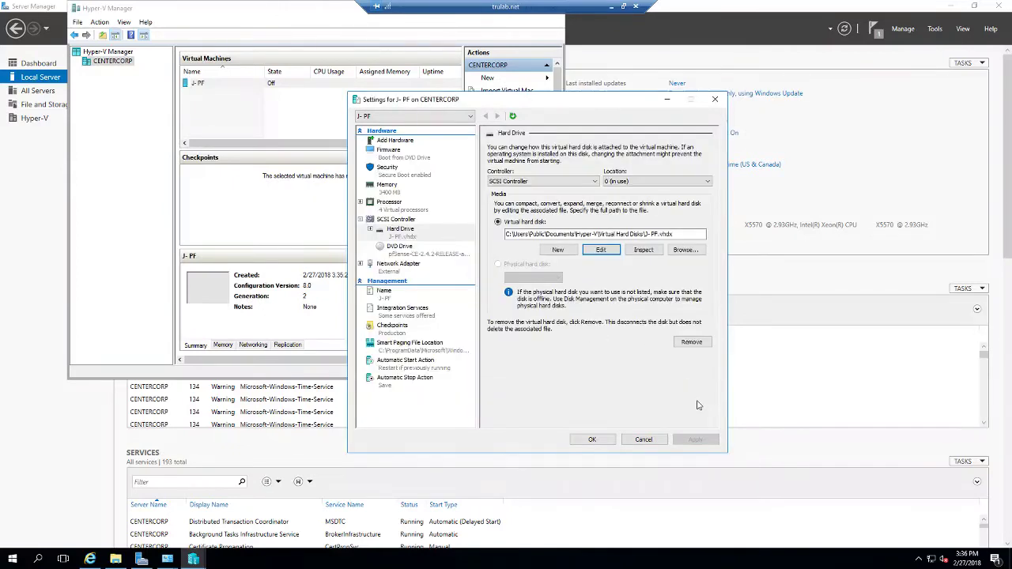
{"action": "left_click", "coordinate": [643, 441]}
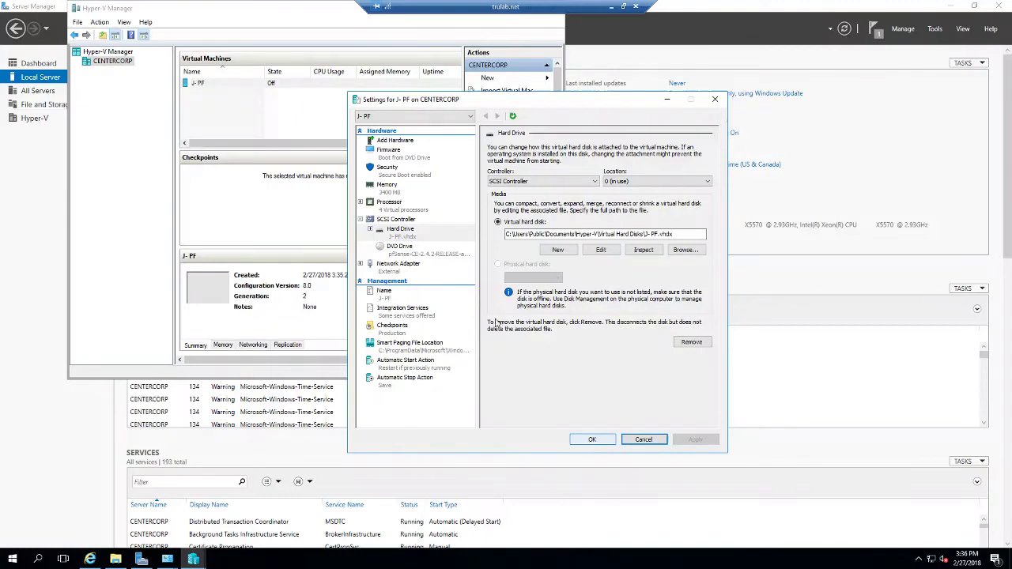
Step: Enable the Trusted Platform Module under Security and save J-PF's settings
{"action": "left_click", "coordinate": [394, 172]}
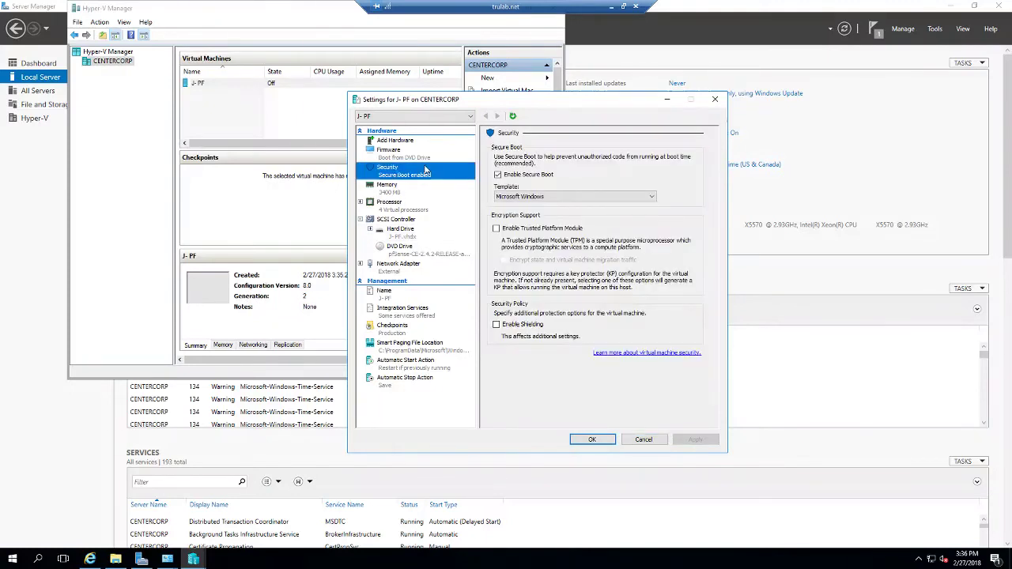
{"action": "left_click", "coordinate": [526, 229]}
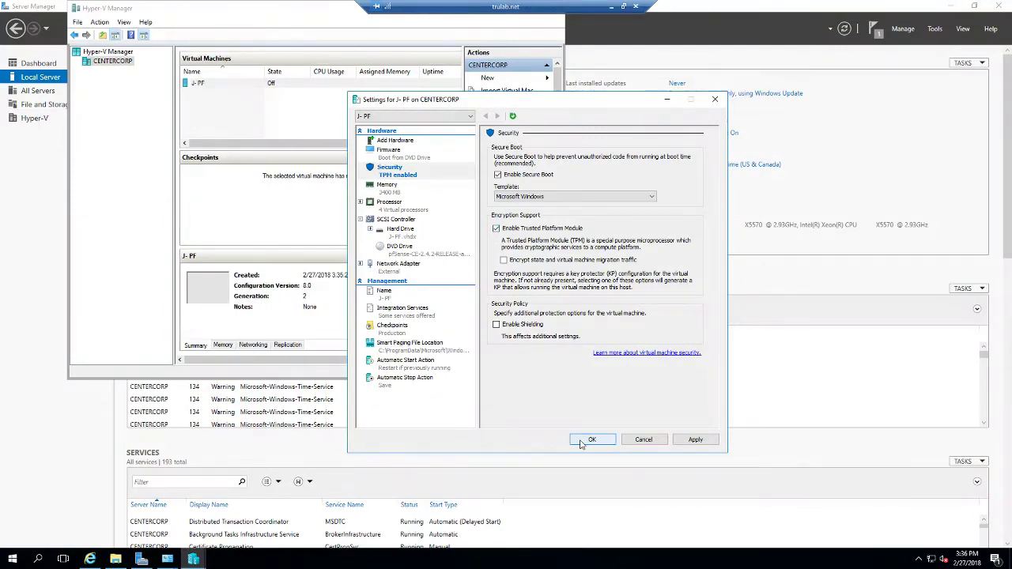
{"action": "left_click", "coordinate": [586, 440]}
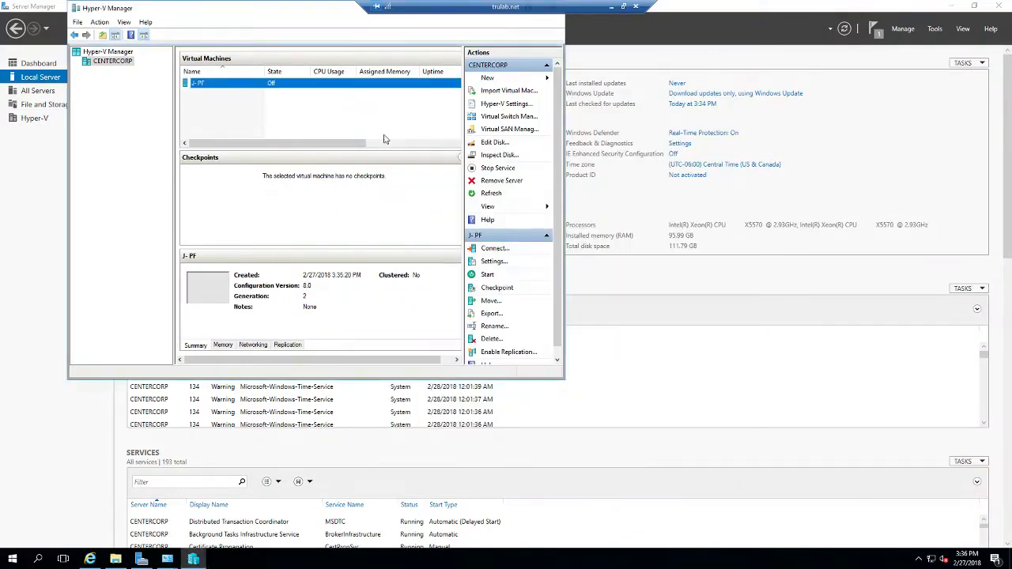
Step: Tick Allow enhanced session mode under the host's Enhanced Session Mode Policy and save
{"action": "left_click", "coordinate": [502, 105]}
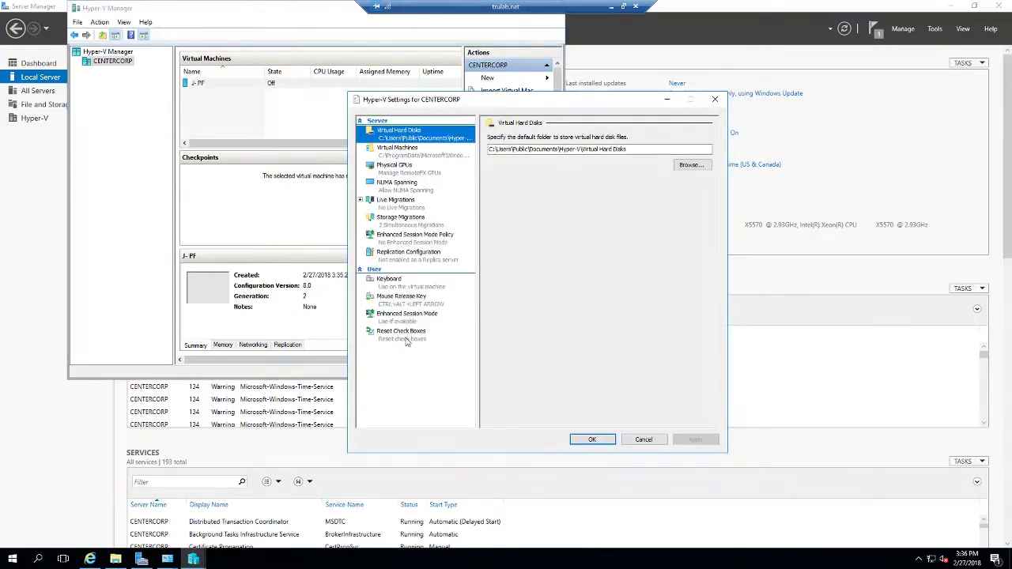
{"action": "left_click", "coordinate": [402, 318]}
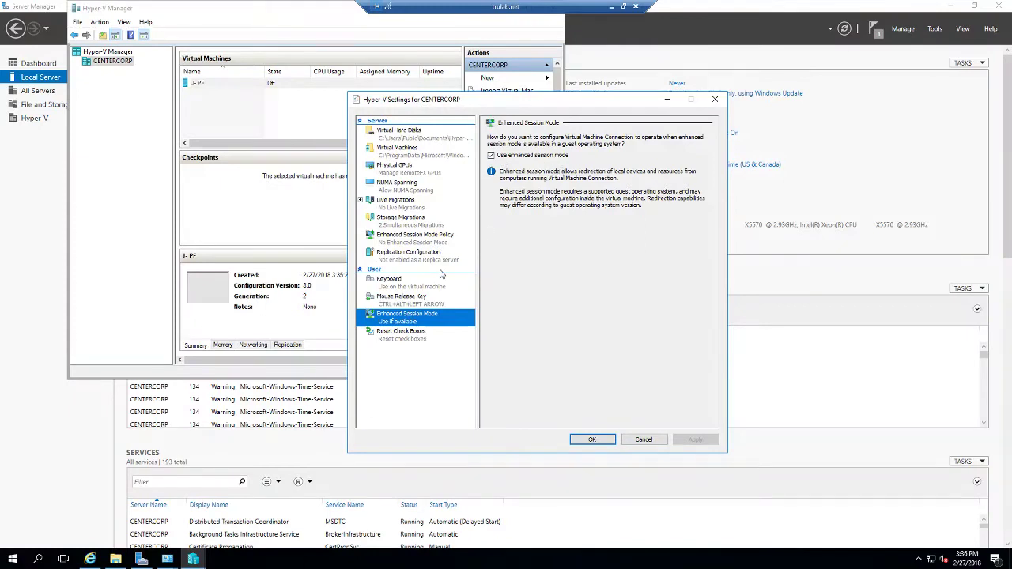
{"action": "left_click", "coordinate": [421, 252]}
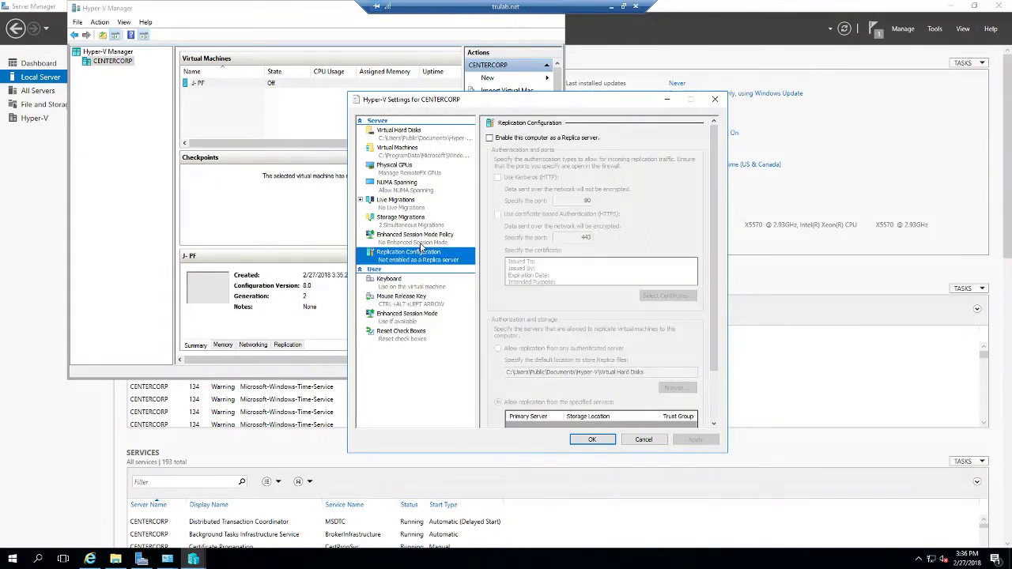
{"action": "left_click", "coordinate": [421, 241]}
{"action": "left_click", "coordinate": [506, 156]}
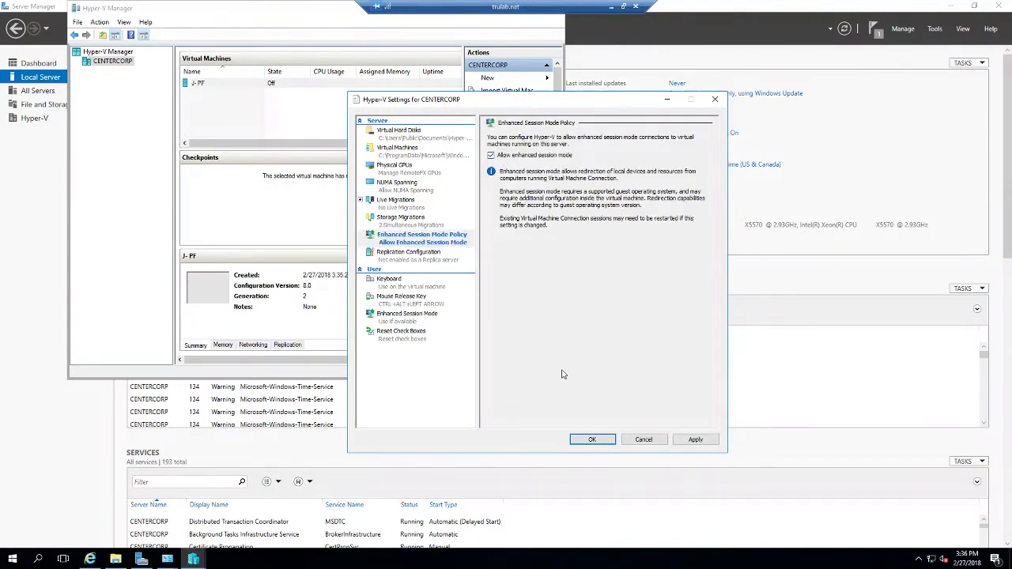
{"action": "left_click", "coordinate": [591, 439]}
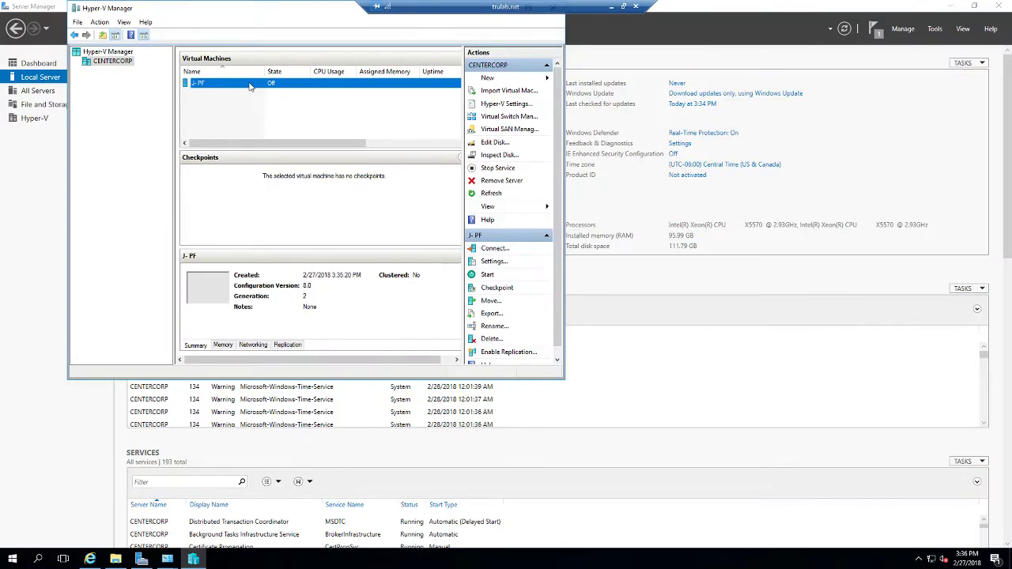
Step: Connect to J-PF, check its firmware settings, and start the VM to the PXE boot screen
{"action": "double_click", "coordinate": [249, 84]}
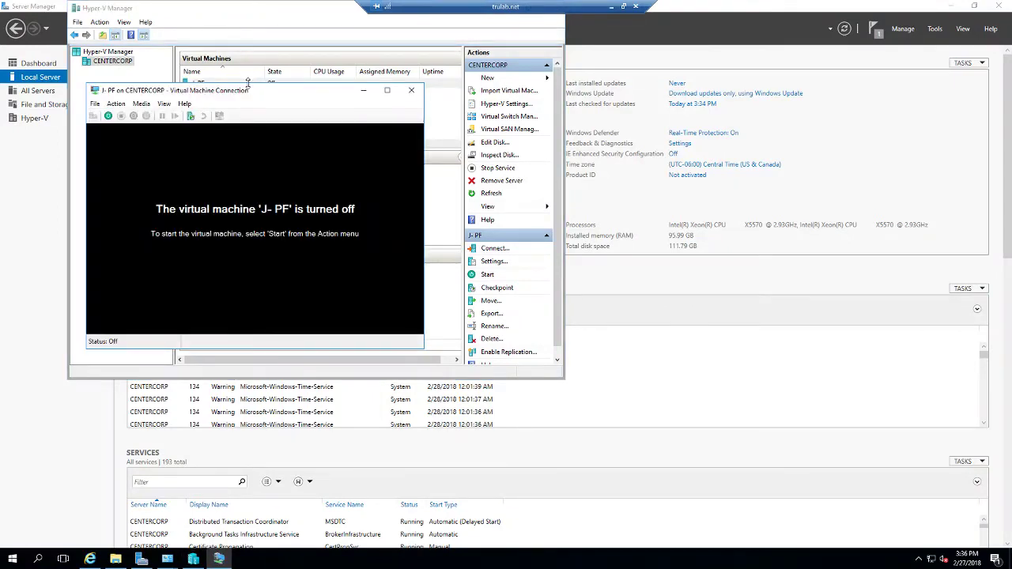
{"action": "left_click", "coordinate": [95, 104]}
{"action": "left_click", "coordinate": [119, 118]}
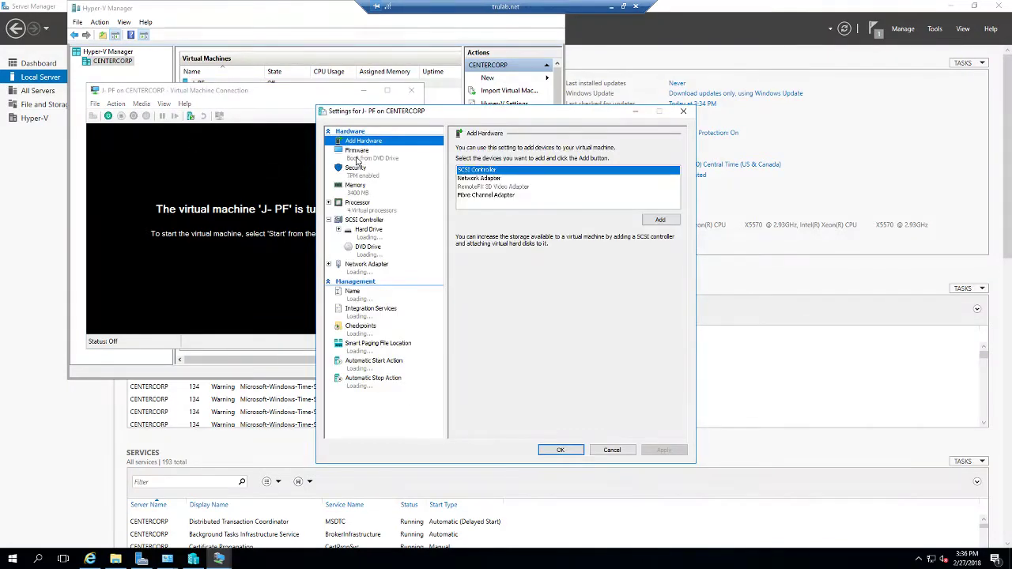
{"action": "left_click", "coordinate": [357, 152]}
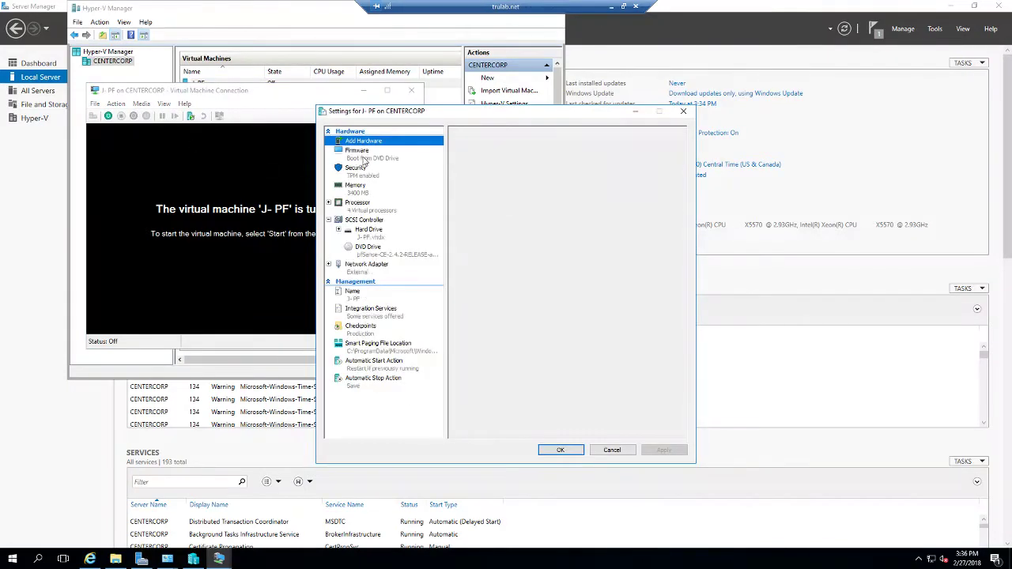
{"action": "left_click", "coordinate": [612, 451]}
{"action": "left_click", "coordinate": [108, 115]}
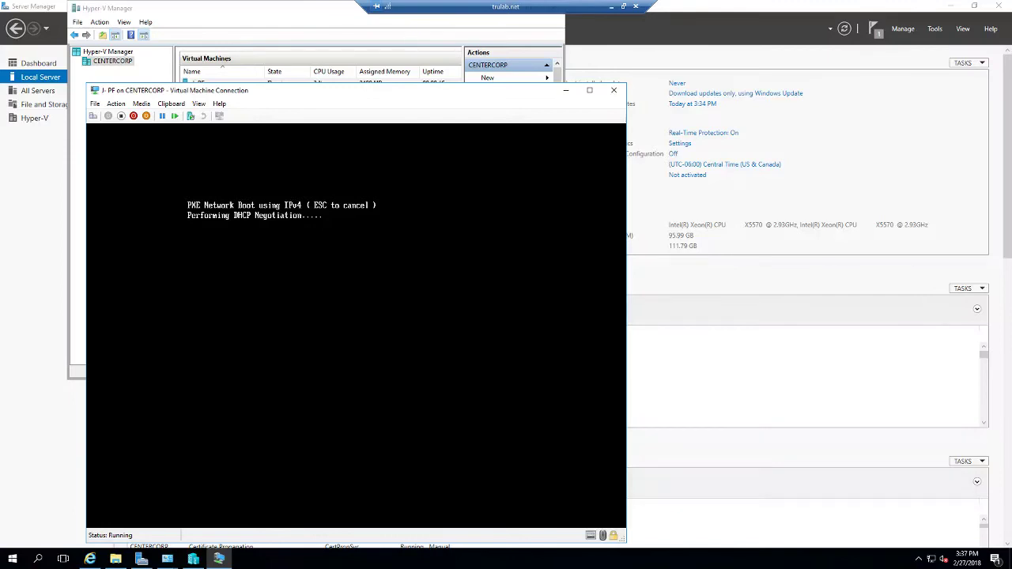
Step: Reorder J-PF's firmware boot to DVD Drive, Hard Drive, then Network Adapter and save
{"action": "left_click", "coordinate": [95, 104]}
{"action": "left_click", "coordinate": [111, 119]}
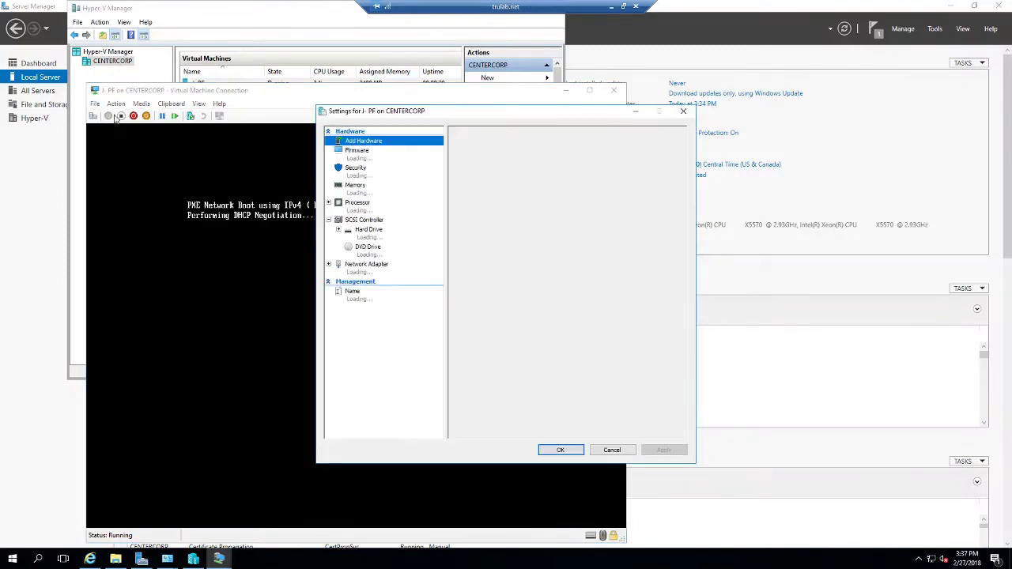
{"action": "left_click", "coordinate": [371, 158]}
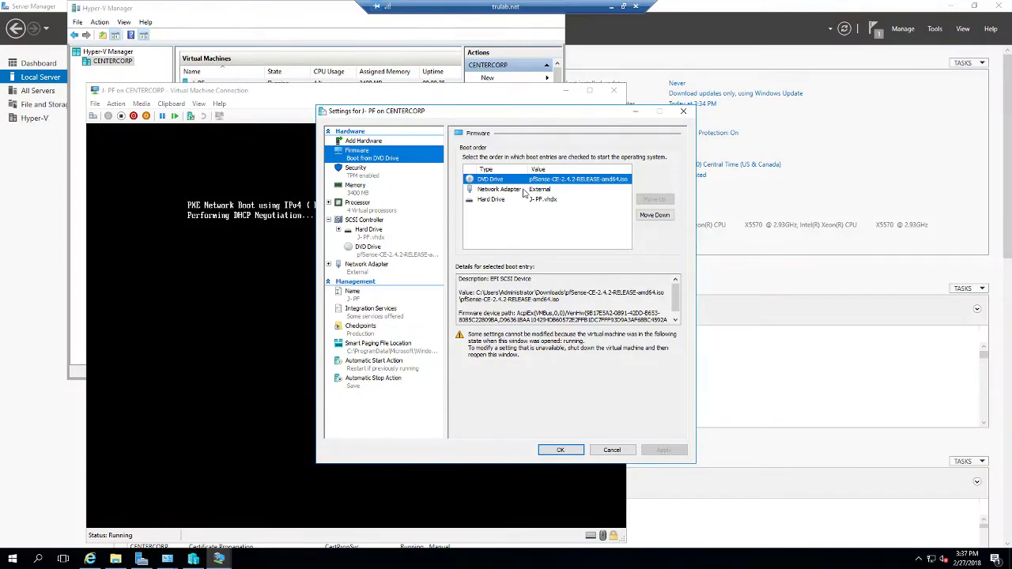
{"action": "left_click", "coordinate": [523, 191]}
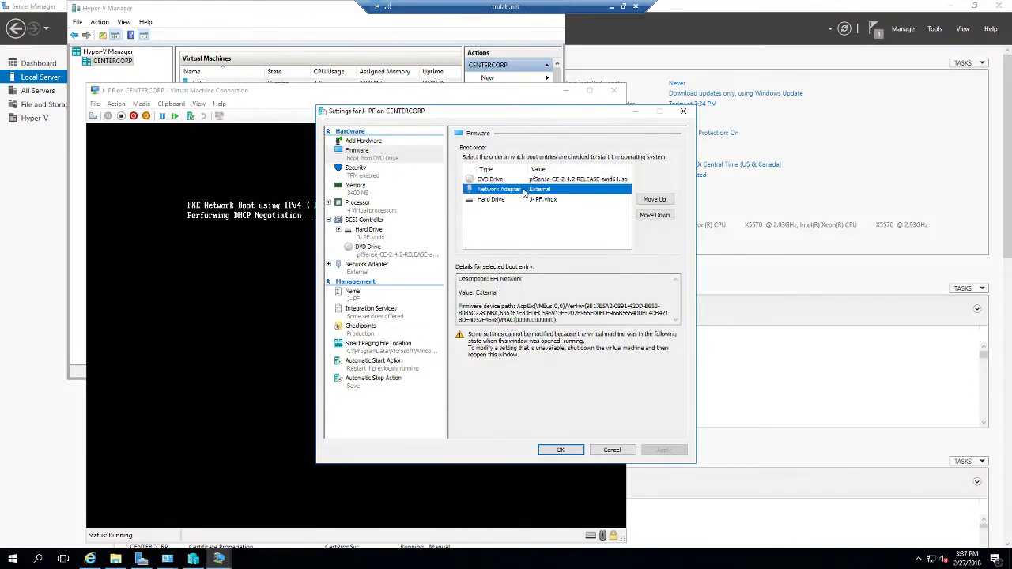
{"action": "left_click", "coordinate": [662, 216]}
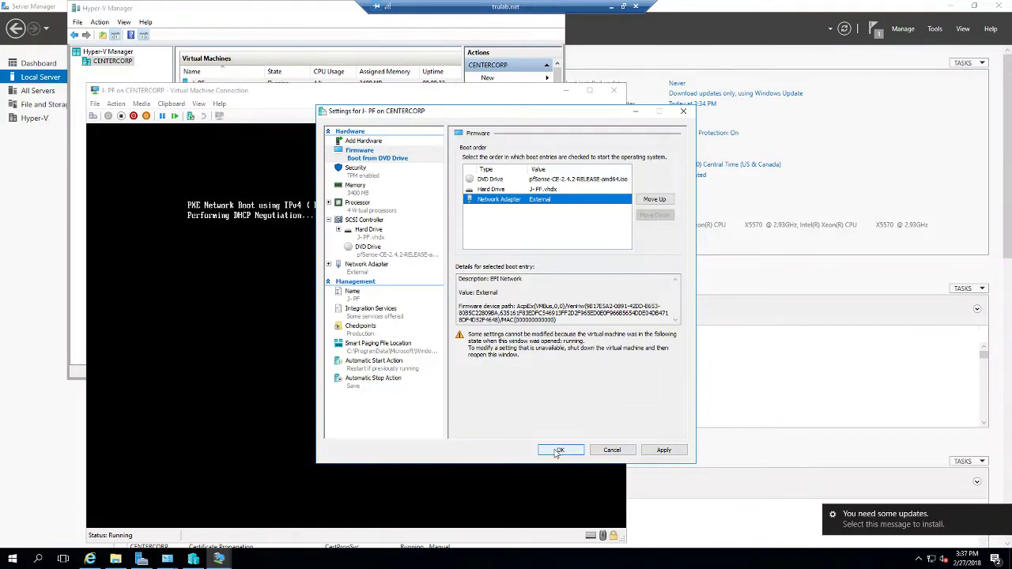
{"action": "left_click", "coordinate": [558, 450]}
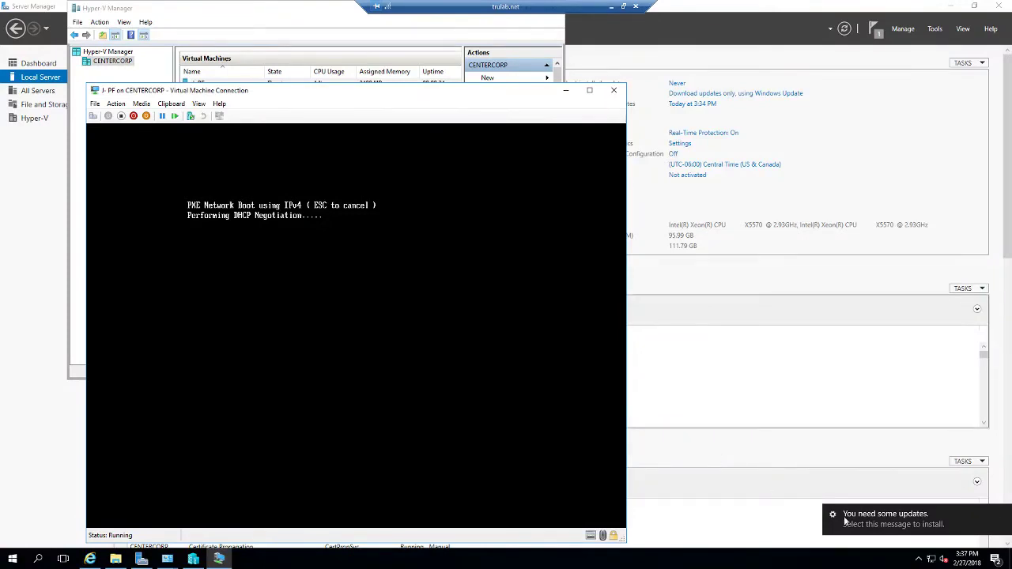
{"action": "left_click", "coordinate": [891, 526]}
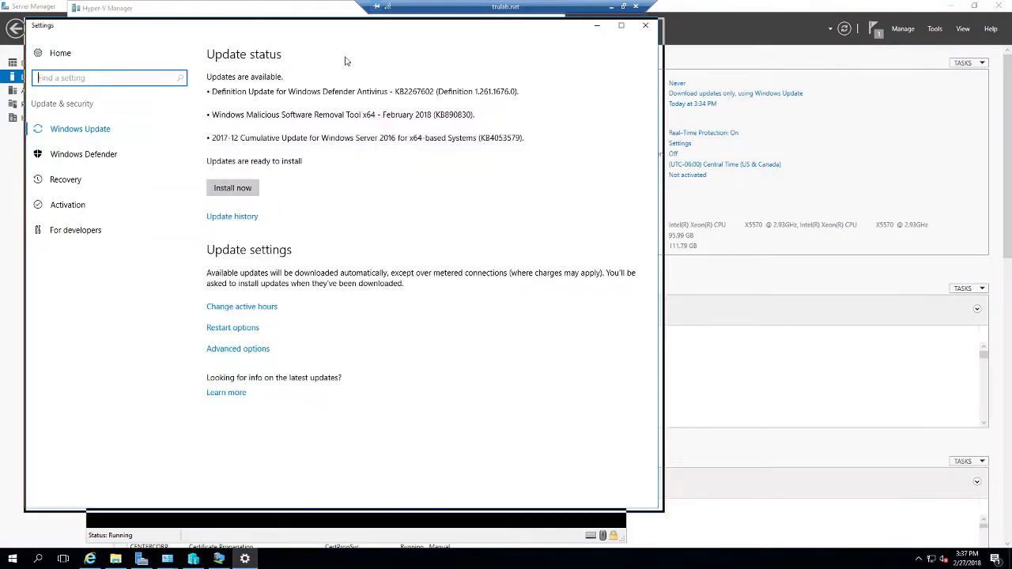
Step: Start installing the pending Windows updates, then reset J-PF and reposition its connection window
{"action": "left_click_drag", "start_coordinate": [217, 25], "coordinate": [530, 30]}
{"action": "left_click", "coordinate": [554, 192]}
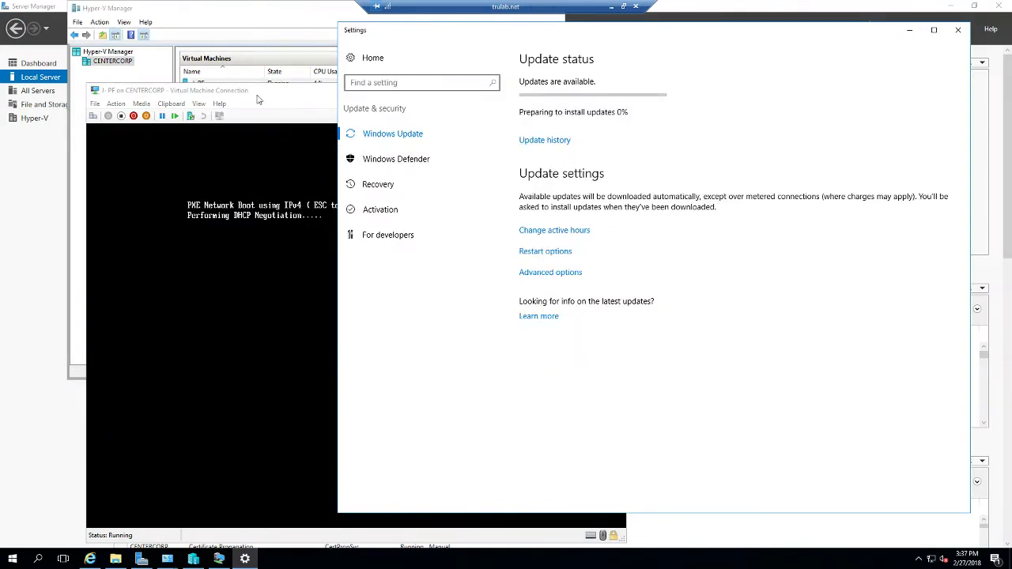
{"action": "left_click", "coordinate": [274, 101]}
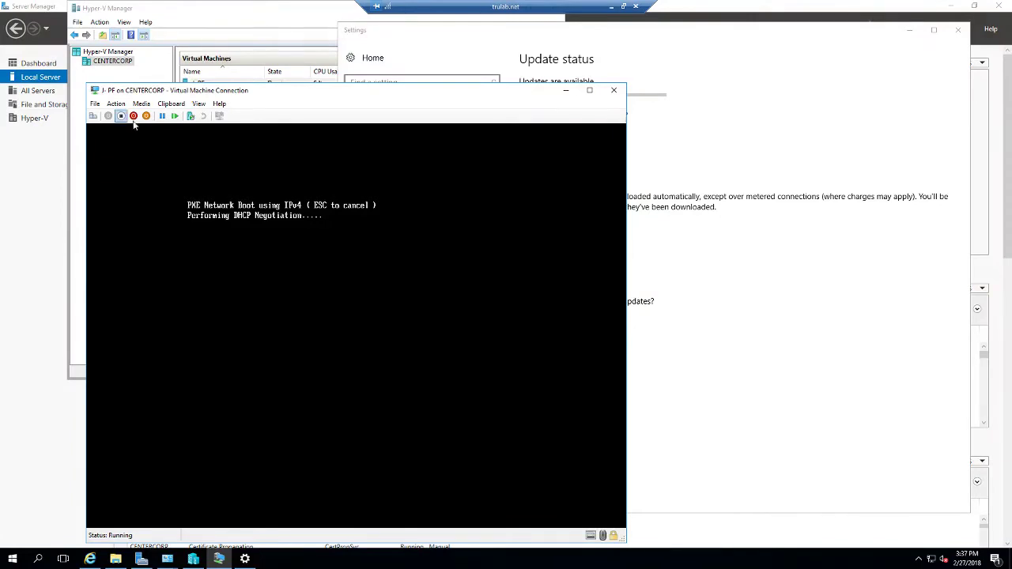
{"action": "left_click", "coordinate": [176, 117]}
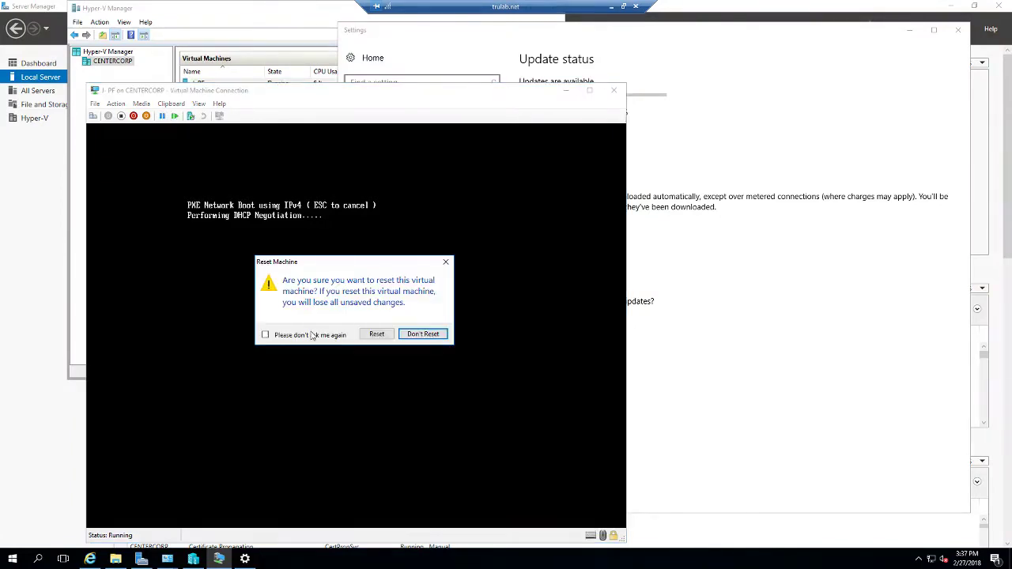
{"action": "left_click", "coordinate": [377, 334]}
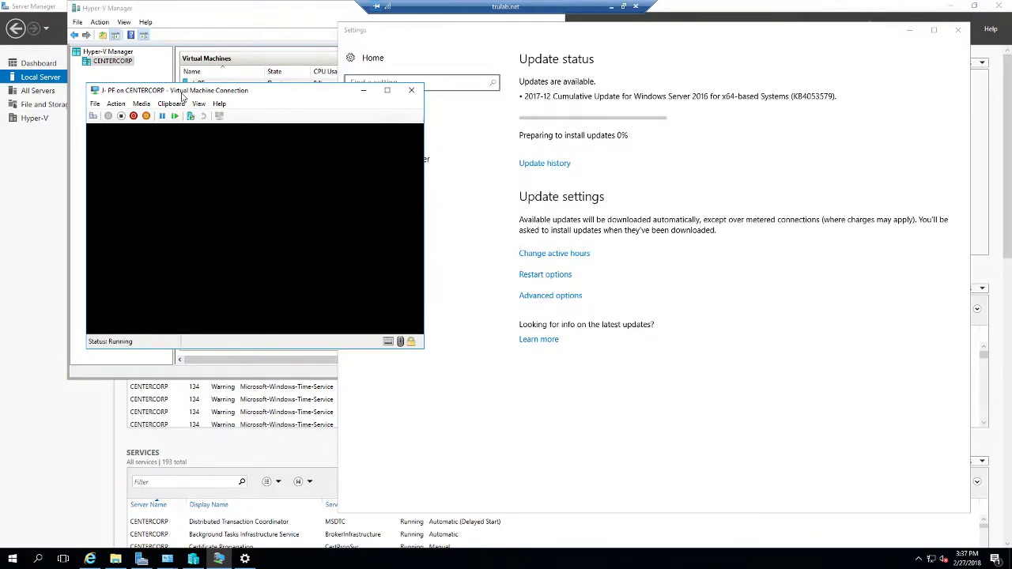
{"action": "left_click_drag", "start_coordinate": [187, 94], "coordinate": [236, 76]}
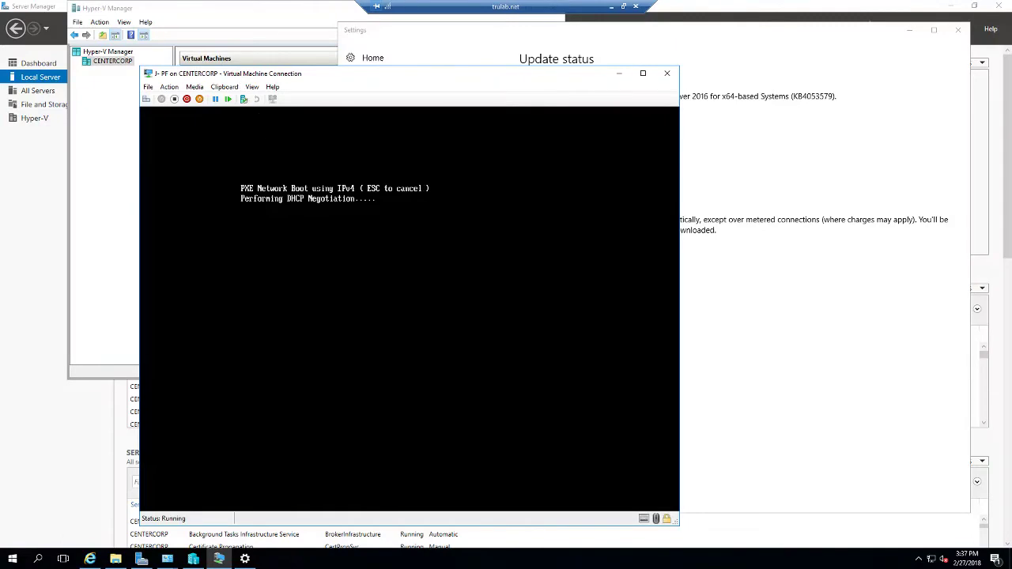
Step: Show the pfSense-CE-2.4.2-RELEASE-amd64 disc image from Downloads in File Explorer, placed beside J-PF's console
{"action": "left_click", "coordinate": [194, 86]}
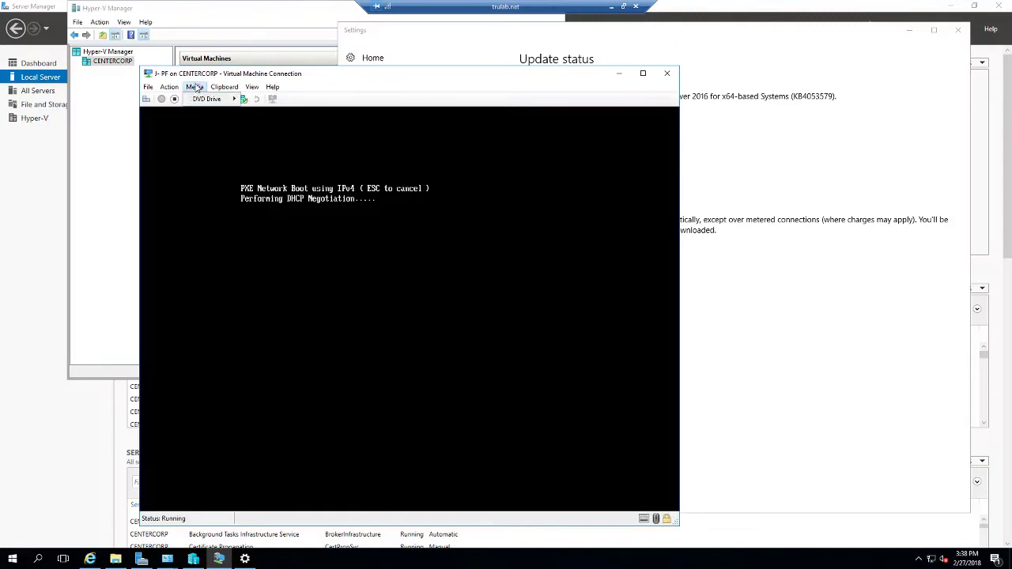
{"action": "left_click", "coordinate": [111, 560]}
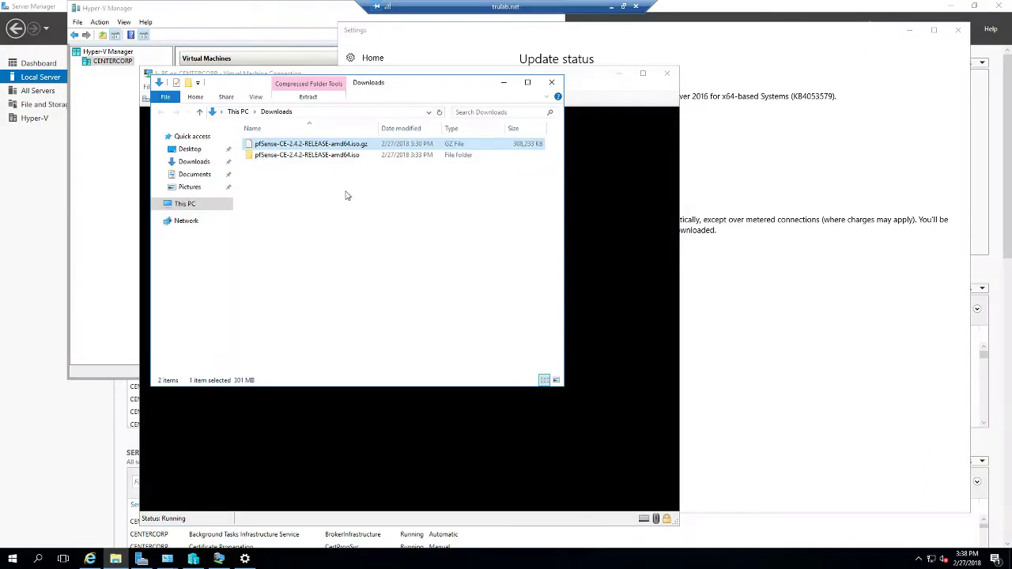
{"action": "double_click", "coordinate": [333, 157]}
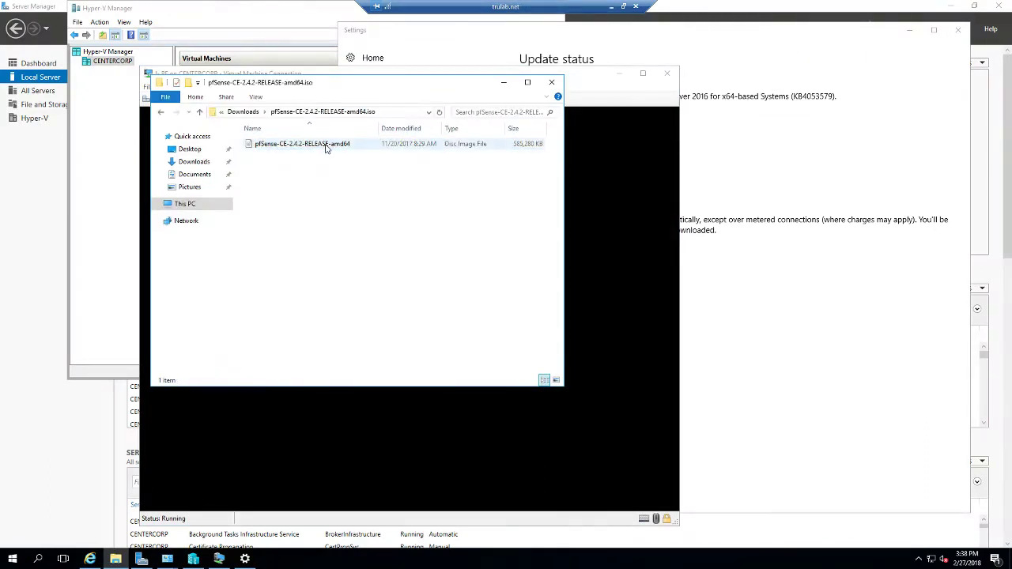
{"action": "left_click", "coordinate": [327, 149]}
{"action": "left_click_drag", "start_coordinate": [250, 86], "coordinate": [662, 48]}
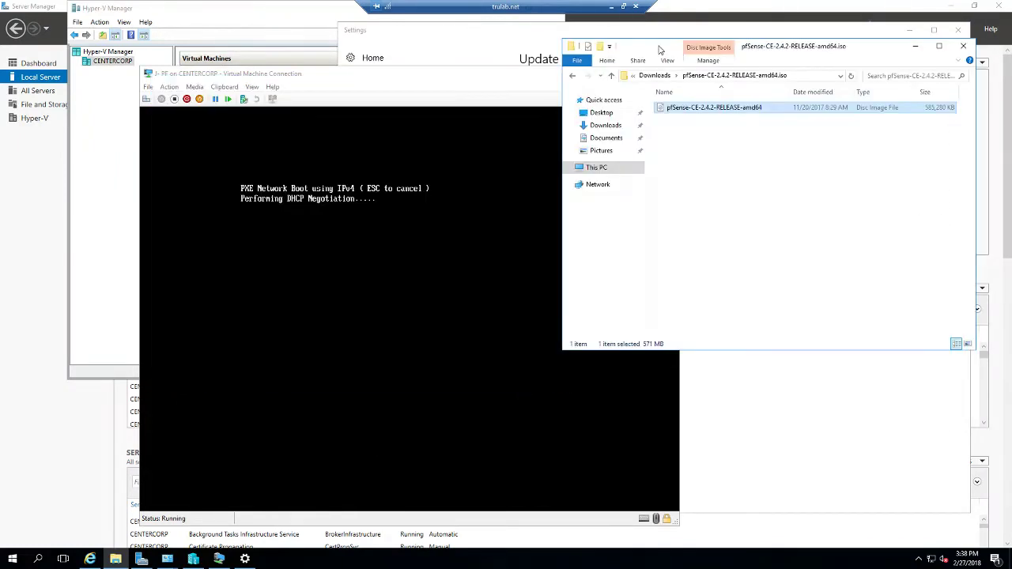
{"action": "left_click", "coordinate": [407, 87]}
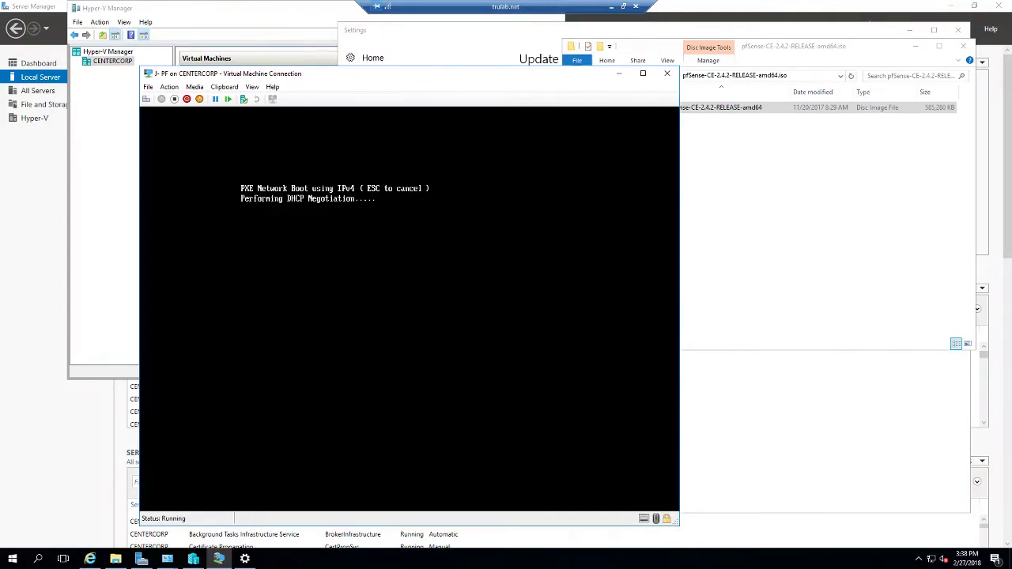
Step: Try sending Ctrl+Alt+Delete to J-PF and dismiss the could-not-send-keys error
{"action": "left_click", "coordinate": [168, 86]}
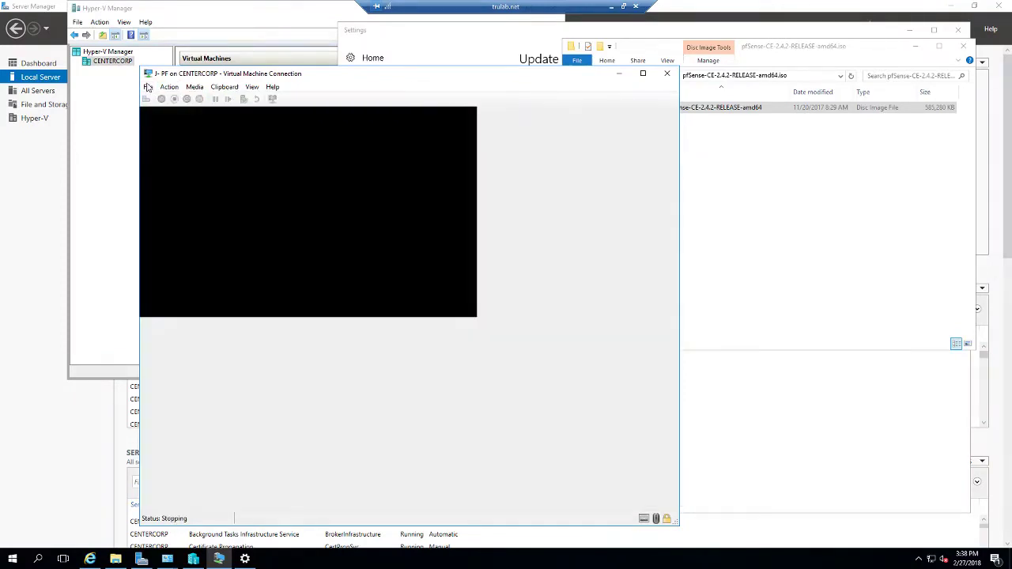
{"action": "left_click", "coordinate": [148, 87]}
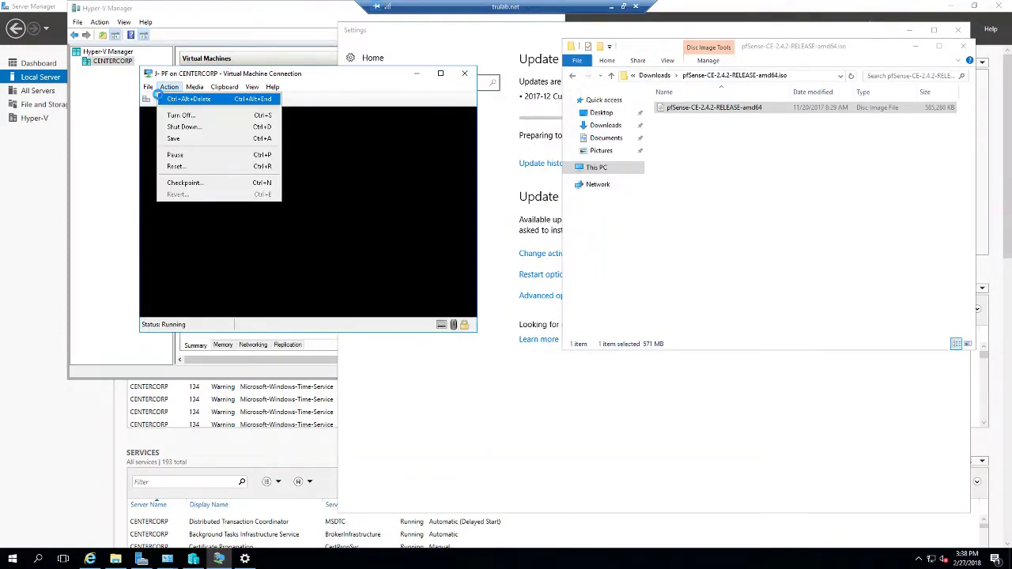
{"action": "left_click", "coordinate": [190, 98]}
{"action": "left_click", "coordinate": [378, 229]}
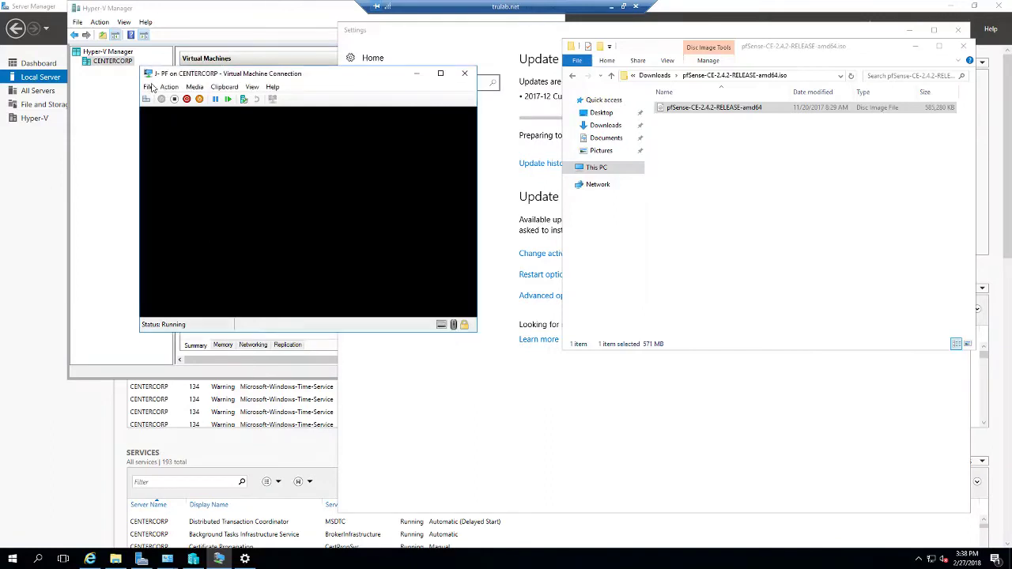
Step: In J-PF's settings, review Security and the Network Adapter, Hard Drive and DVD Drive firmware boot entries, then view DVD Drive
{"action": "left_click", "coordinate": [148, 87]}
{"action": "left_click", "coordinate": [159, 99]}
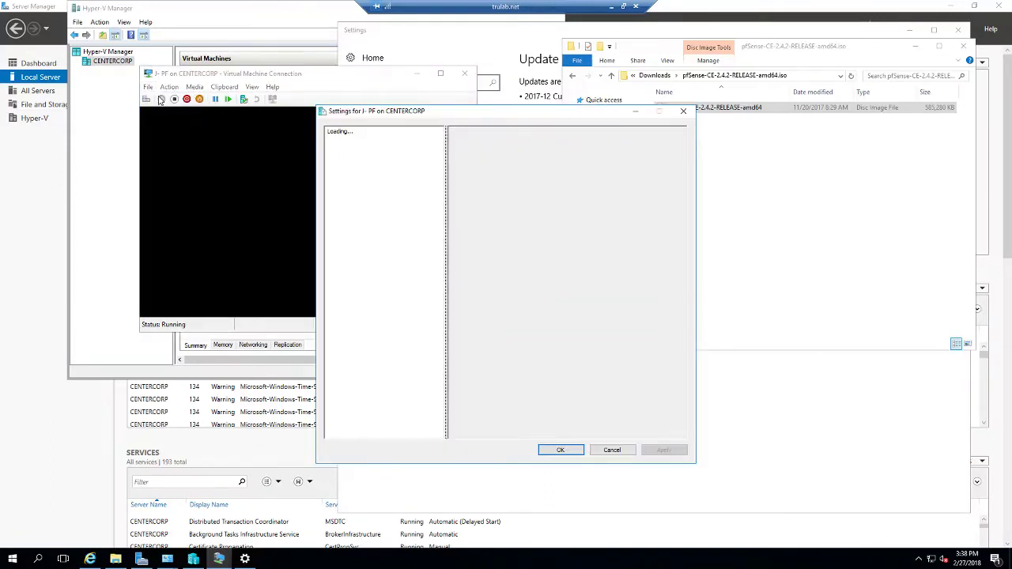
{"action": "left_click", "coordinate": [388, 174]}
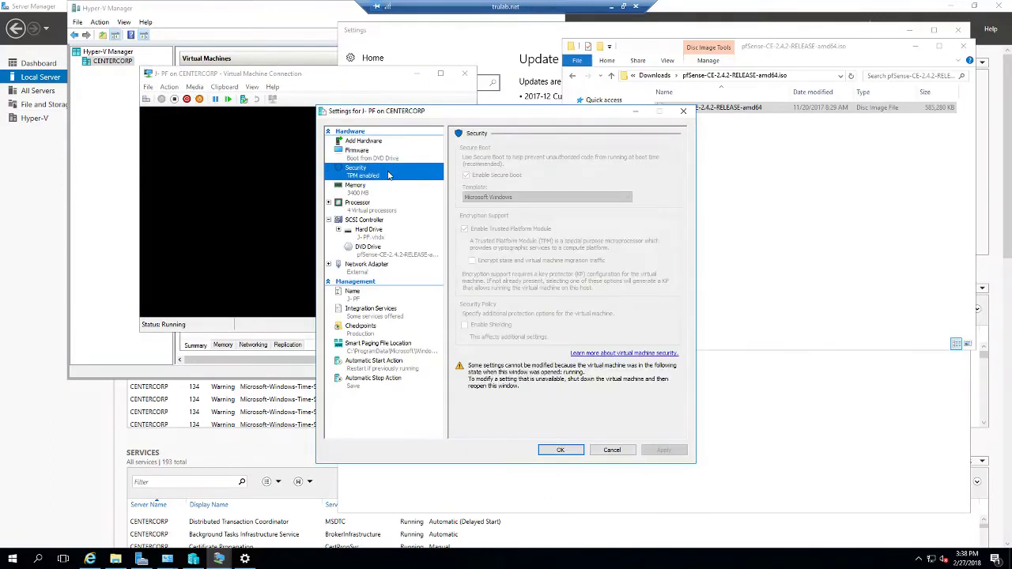
{"action": "left_click", "coordinate": [385, 159]}
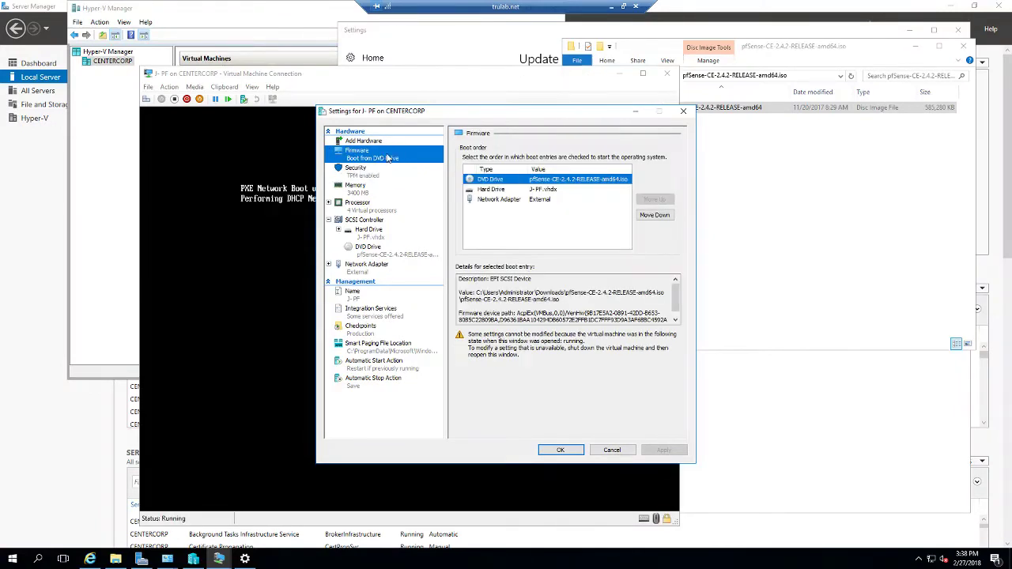
{"action": "left_click", "coordinate": [488, 201]}
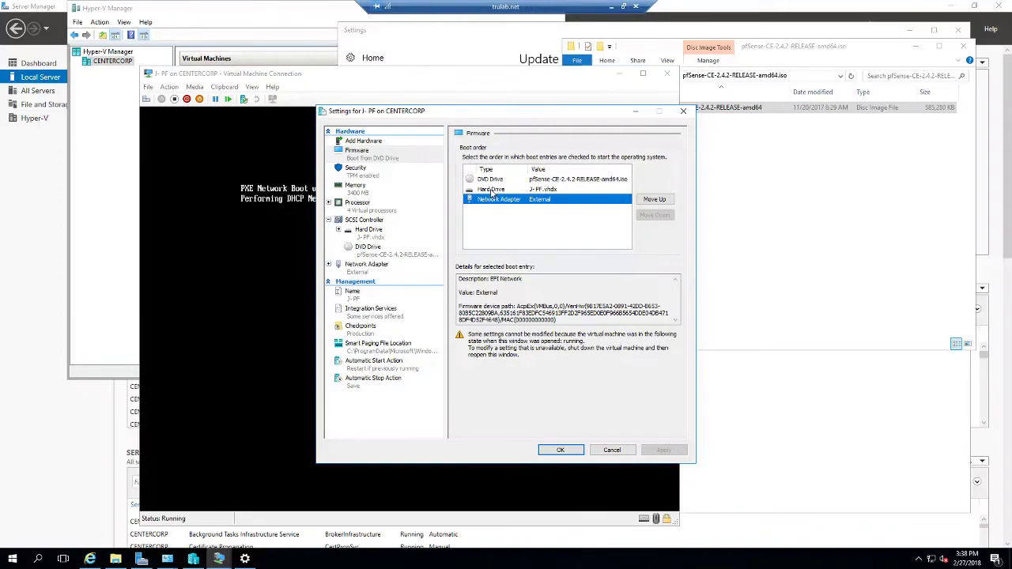
{"action": "left_click", "coordinate": [494, 191]}
{"action": "left_click", "coordinate": [498, 180]}
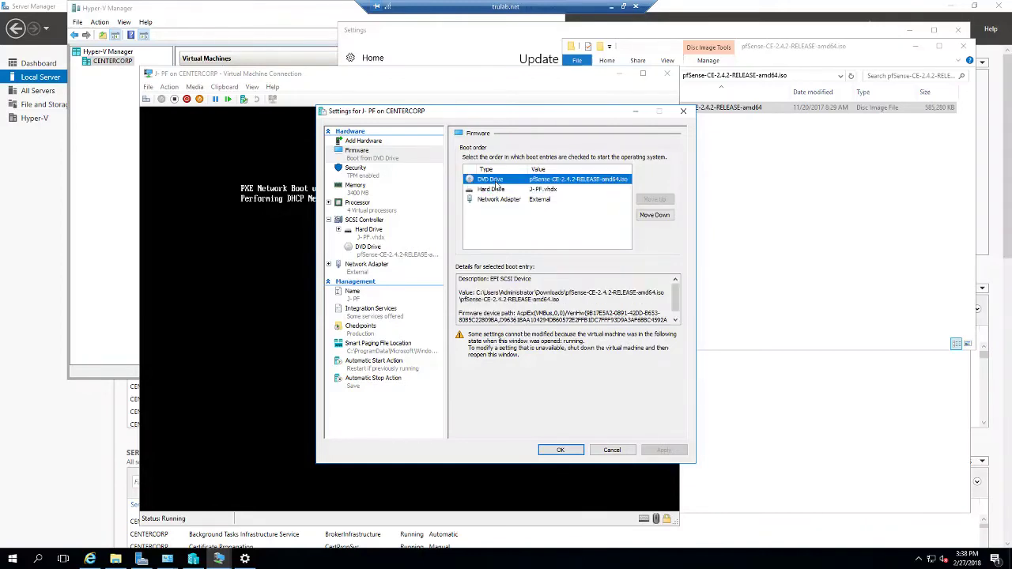
{"action": "left_click", "coordinate": [371, 252]}
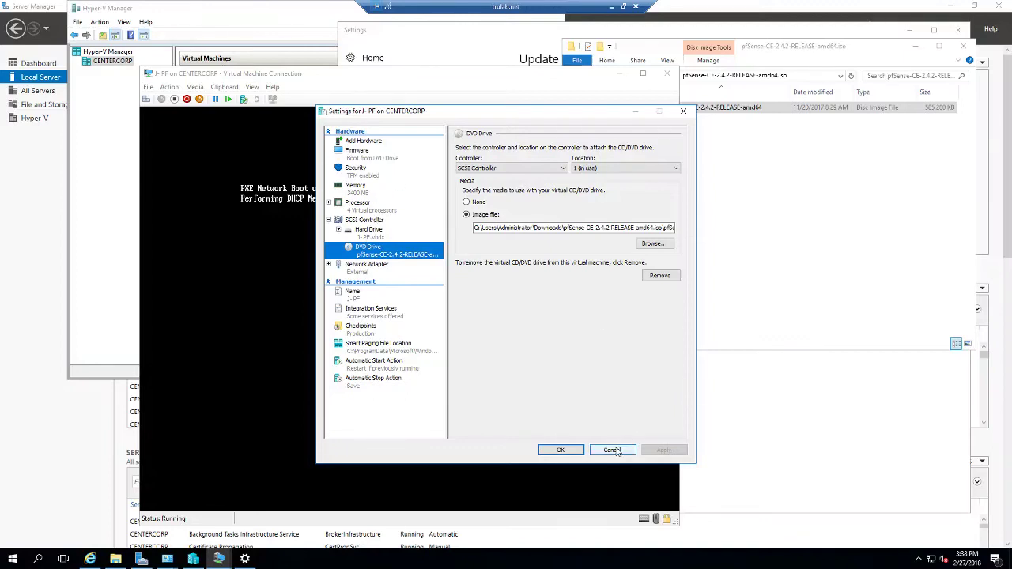
Step: Close J-PF's settings and console window, then turn off the J-PF virtual machine
{"action": "left_click", "coordinate": [605, 451]}
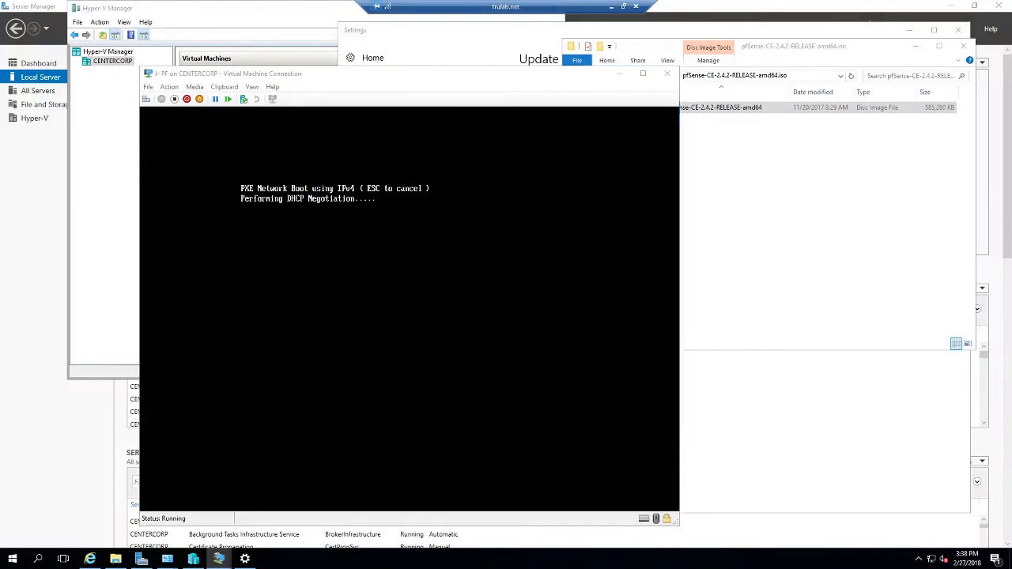
{"action": "left_click", "coordinate": [667, 74]}
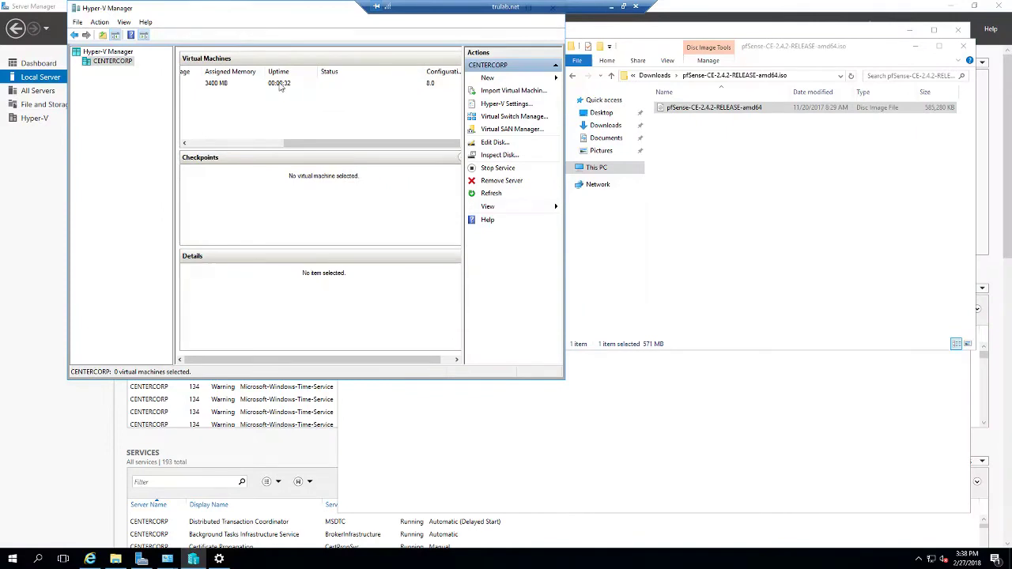
{"action": "left_click_drag", "start_coordinate": [309, 143], "coordinate": [213, 144]}
{"action": "left_click", "coordinate": [212, 85]}
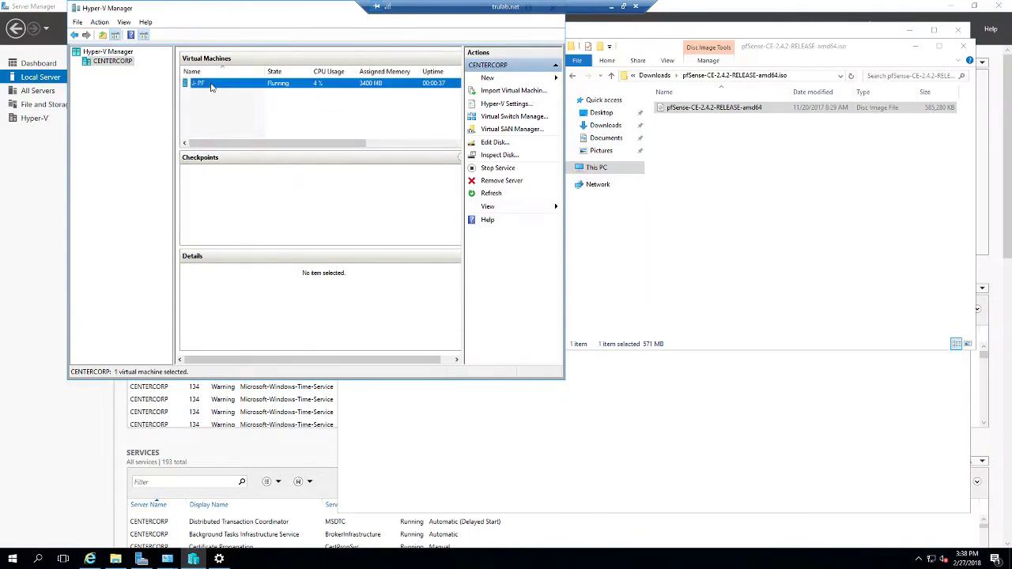
{"action": "right_click", "coordinate": [211, 87]}
{"action": "left_click", "coordinate": [236, 118]}
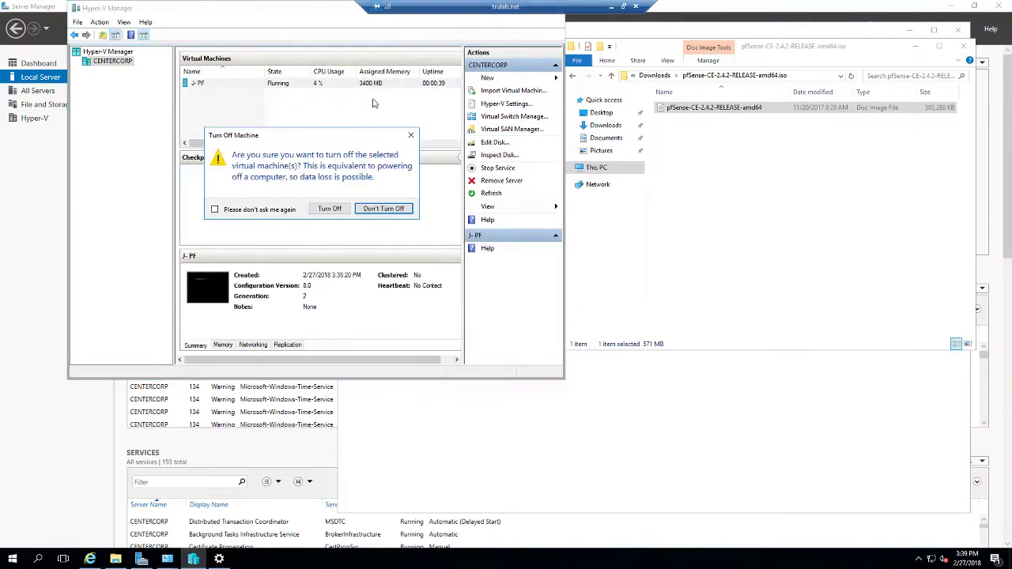
{"action": "left_click", "coordinate": [330, 209]}
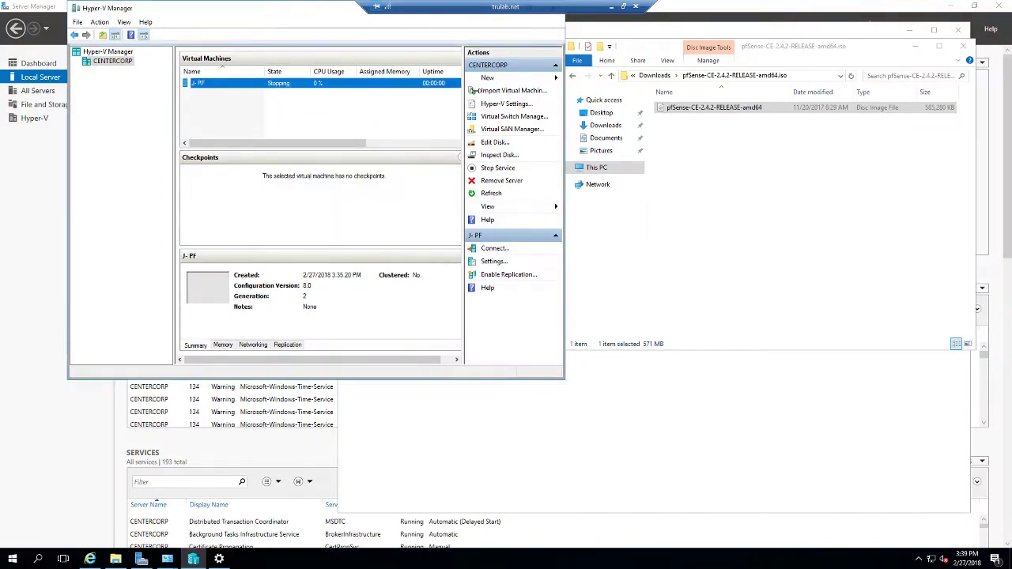
Step: Start a new virtual machine named J-PF2 with 3400 MB memory on the External network
{"action": "left_click", "coordinate": [488, 79]}
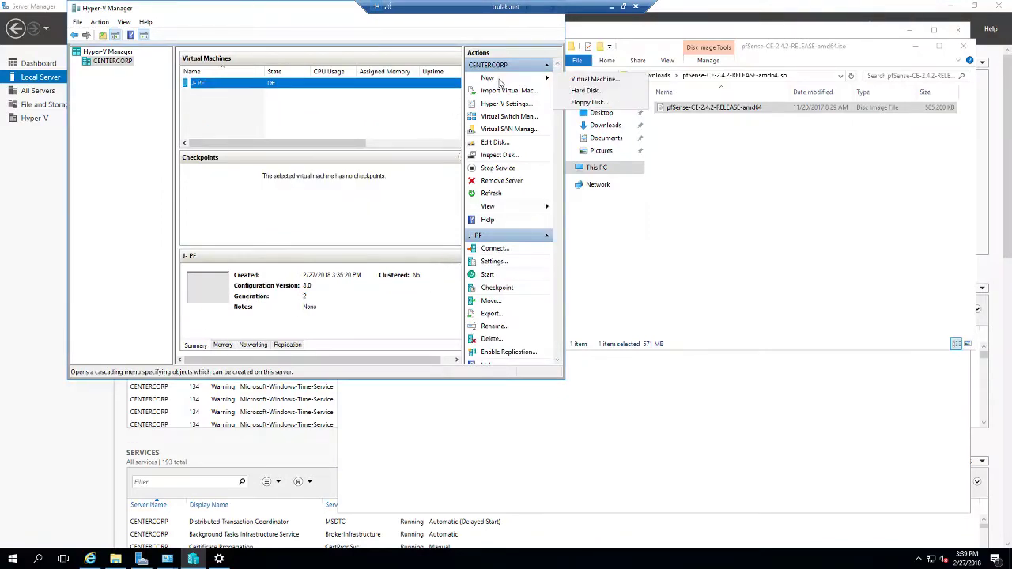
{"action": "left_click", "coordinate": [606, 82]}
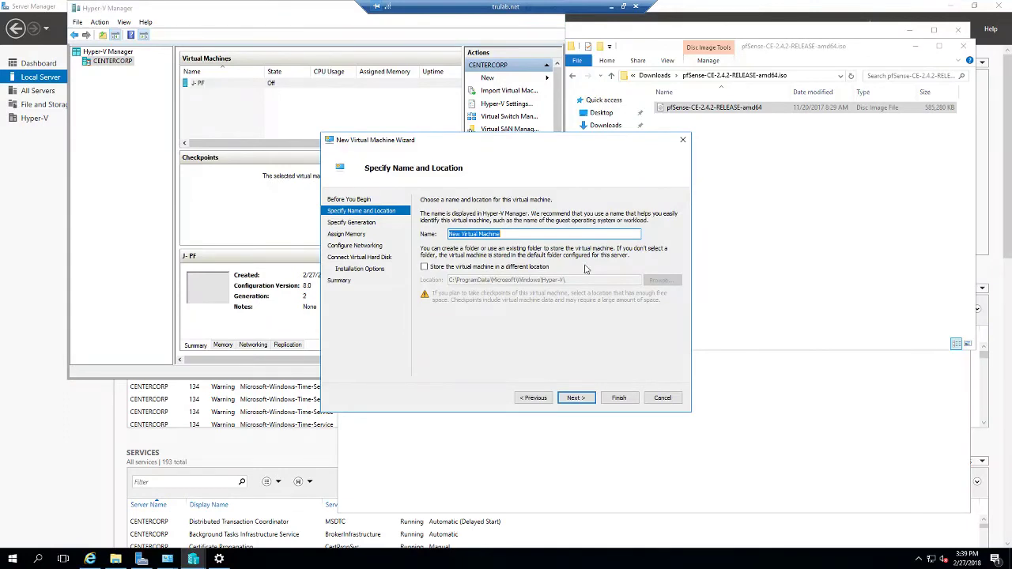
{"action": "type", "text": "J-PF2"}
{"action": "left_click", "coordinate": [575, 398]}
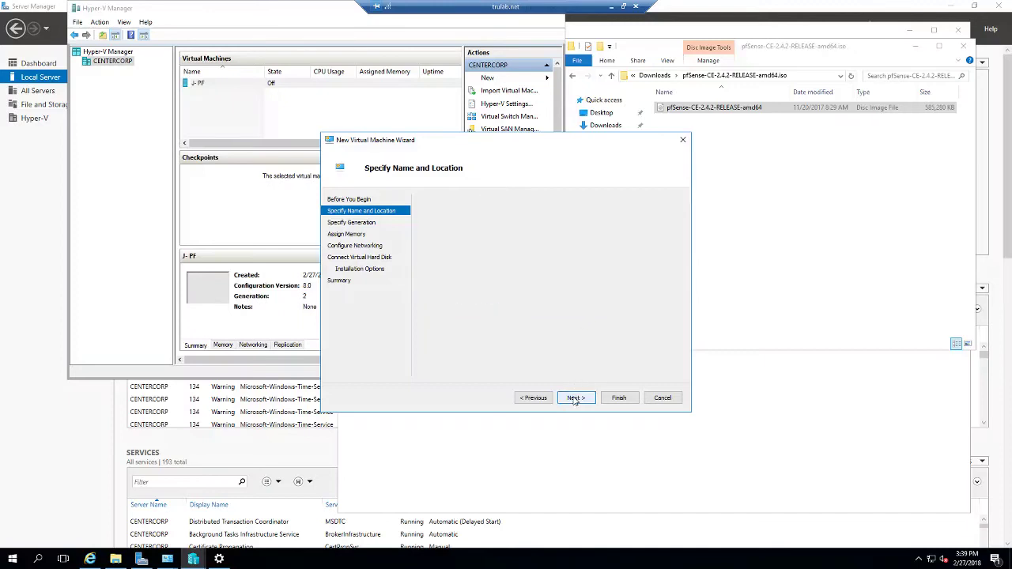
{"action": "left_click", "coordinate": [578, 401]}
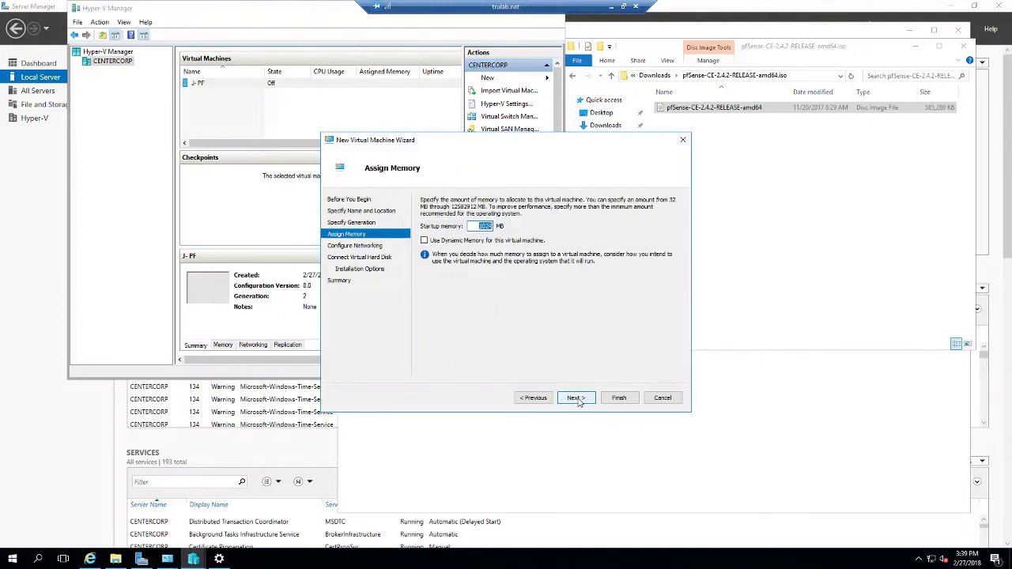
{"action": "type", "text": "3400"}
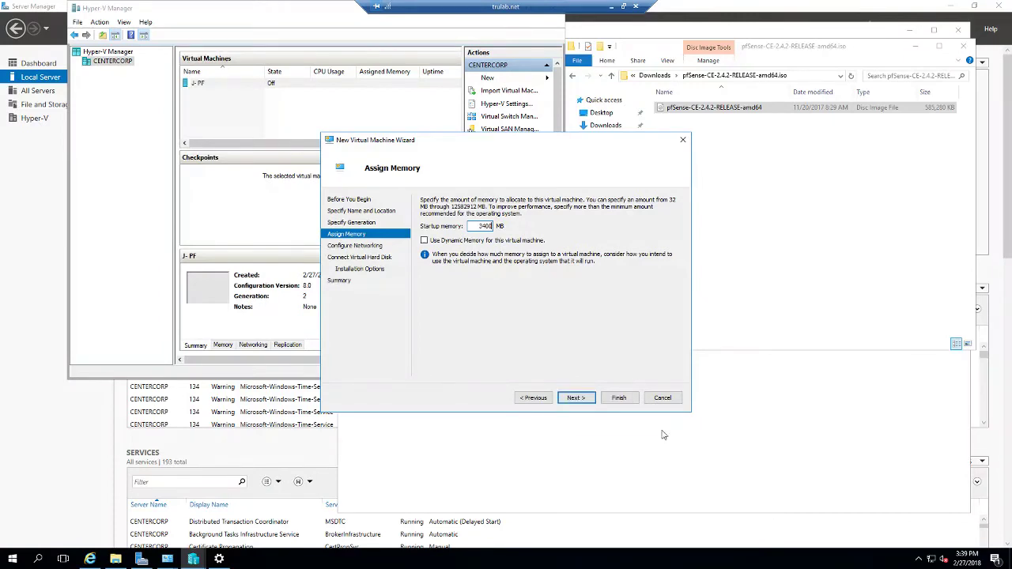
{"action": "left_click", "coordinate": [567, 399]}
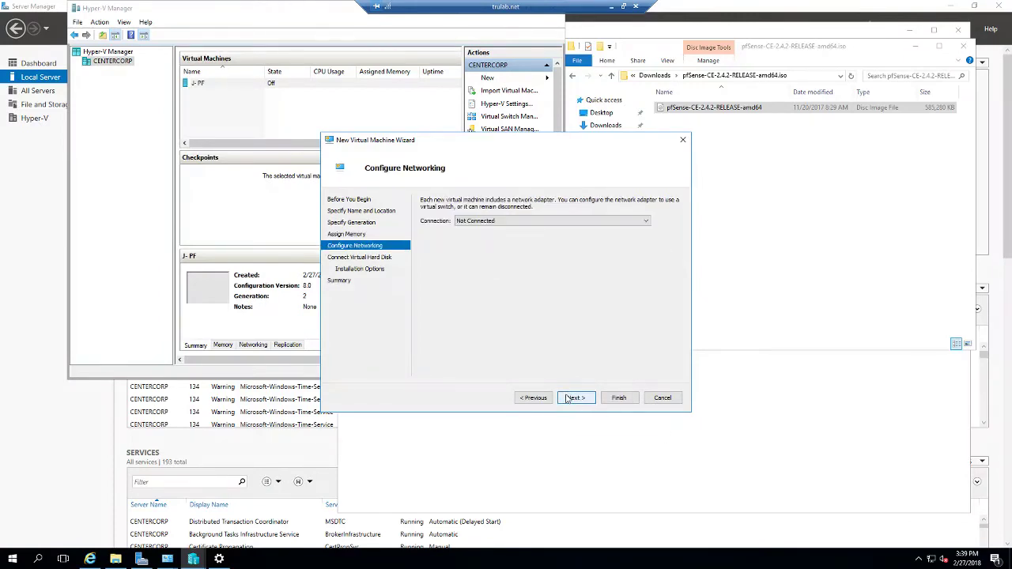
{"action": "left_click", "coordinate": [518, 221]}
{"action": "left_click", "coordinate": [510, 237]}
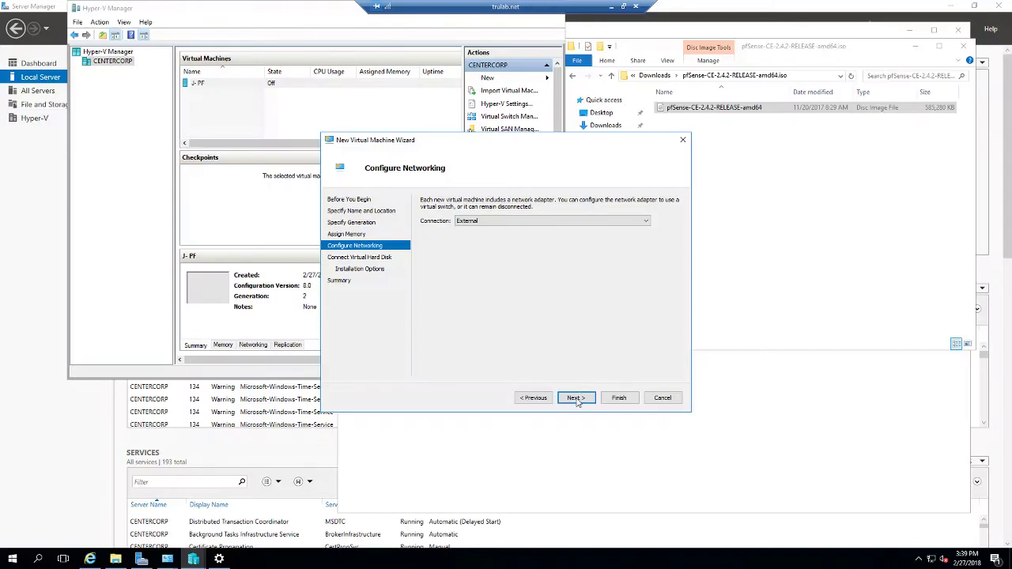
{"action": "left_click", "coordinate": [576, 398]}
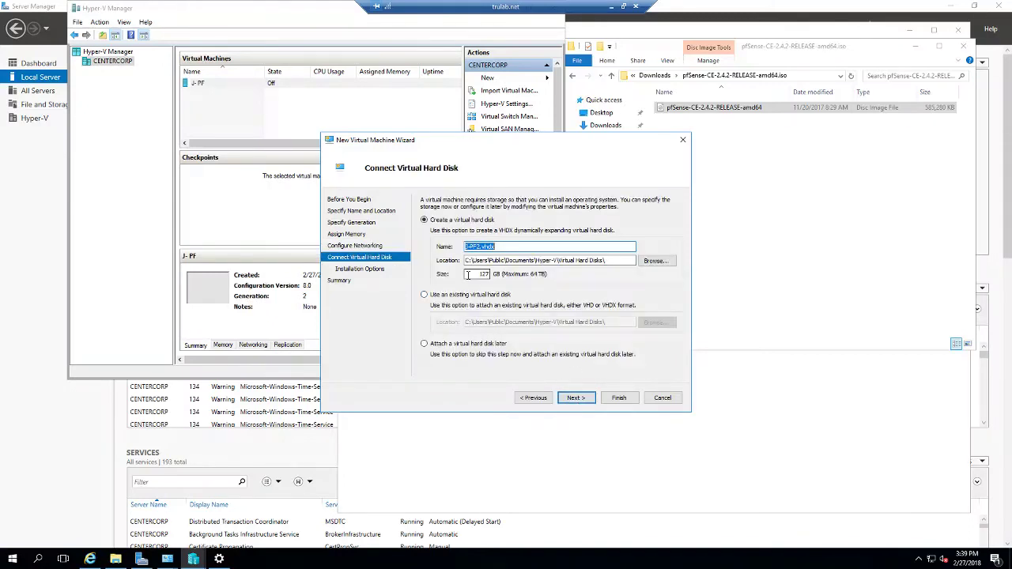
Step: Give J-PF2 a 30 GB virtual disk, install from the pfSense ISO, and finish the wizard
{"action": "double_click", "coordinate": [467, 274]}
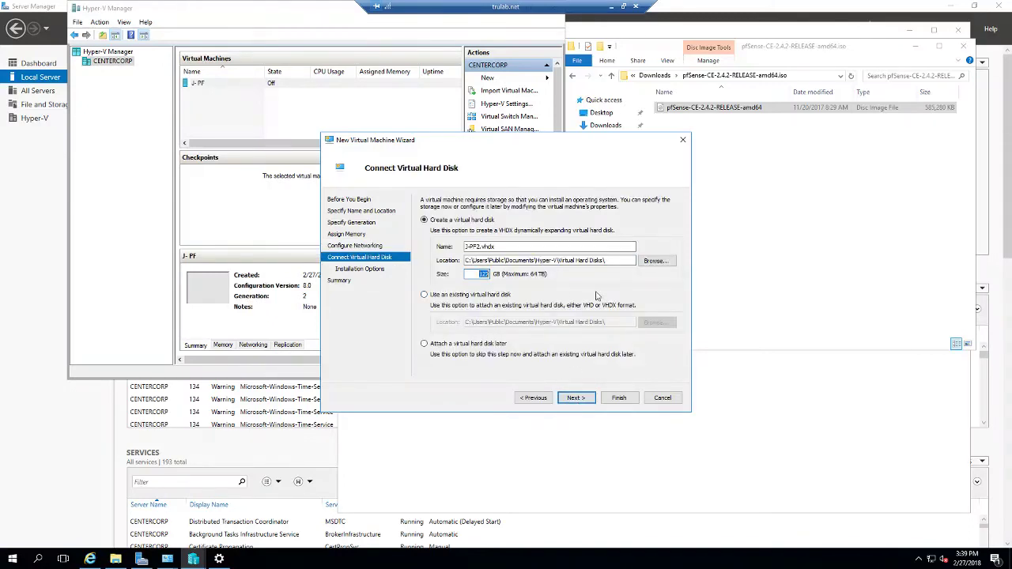
{"action": "type", "text": "30"}
{"action": "left_click", "coordinate": [582, 398]}
{"action": "left_click", "coordinate": [475, 235]}
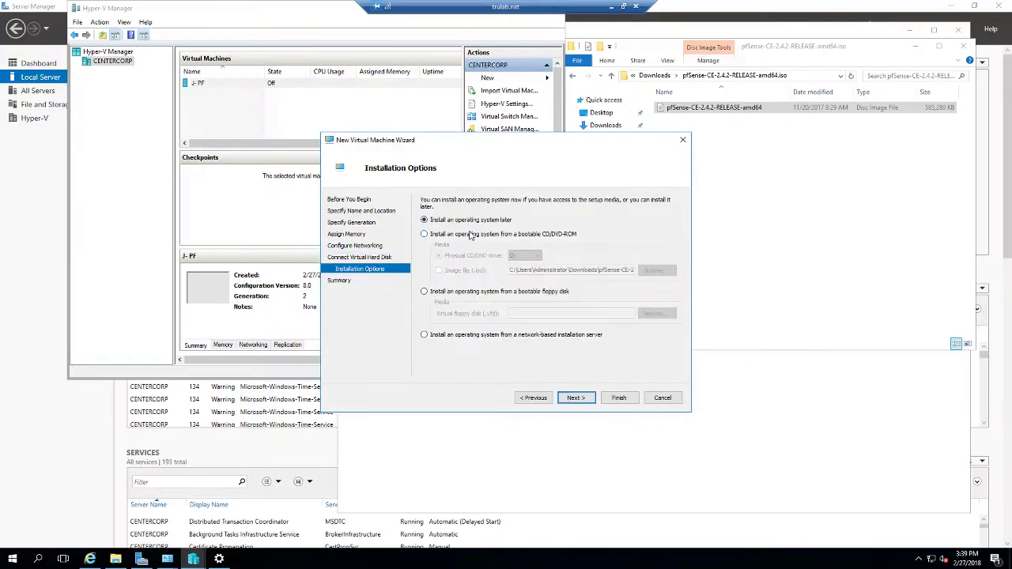
{"action": "left_click", "coordinate": [473, 270]}
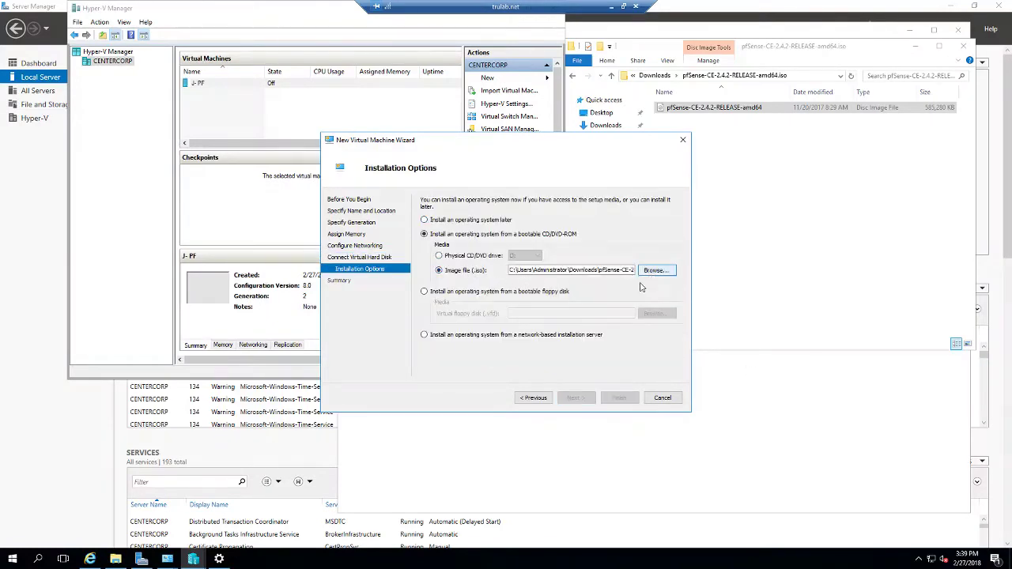
{"action": "left_click", "coordinate": [657, 271]}
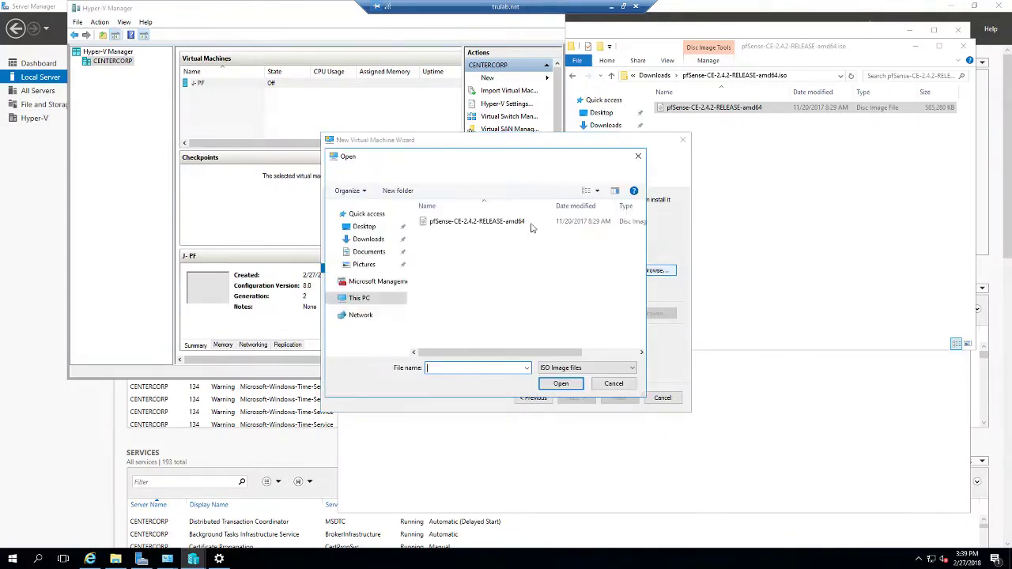
{"action": "double_click", "coordinate": [475, 222]}
{"action": "left_click", "coordinate": [575, 398]}
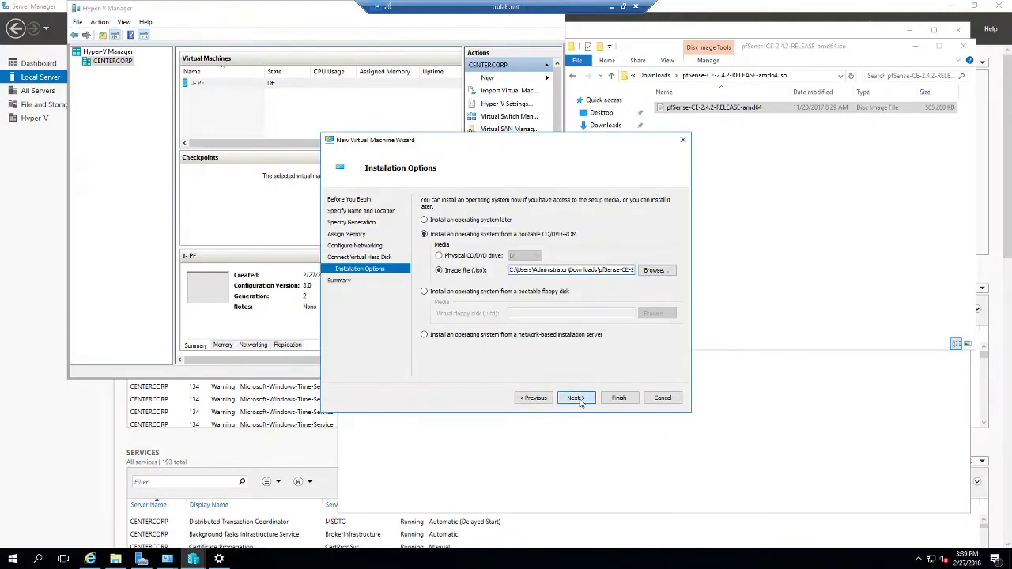
{"action": "left_click", "coordinate": [618, 398]}
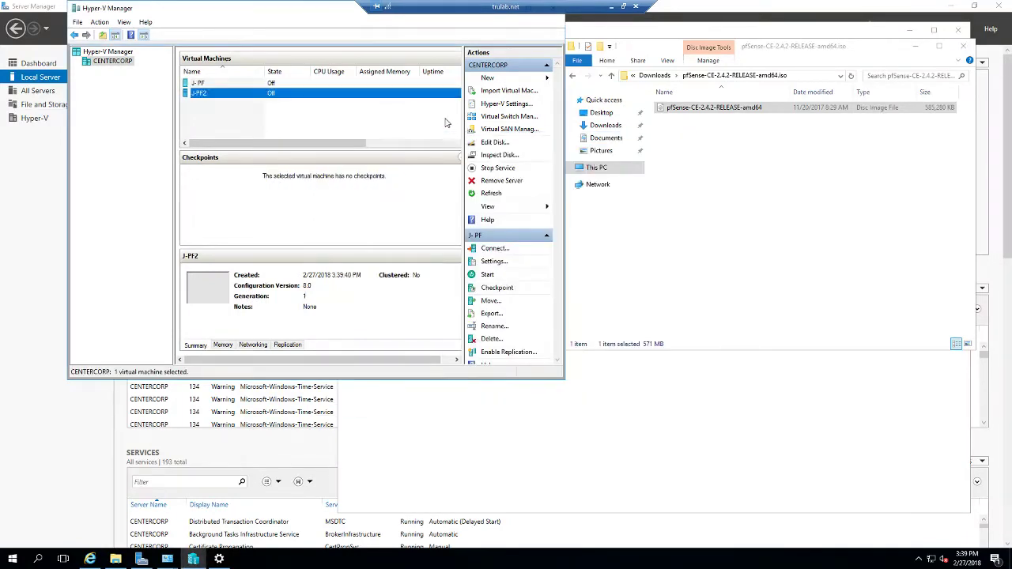
Step: In J-PF2's settings, review BIOS, Security and Network Adapter, then raise processors to 4 and save
{"action": "right_click", "coordinate": [330, 93]}
{"action": "left_click", "coordinate": [358, 115]}
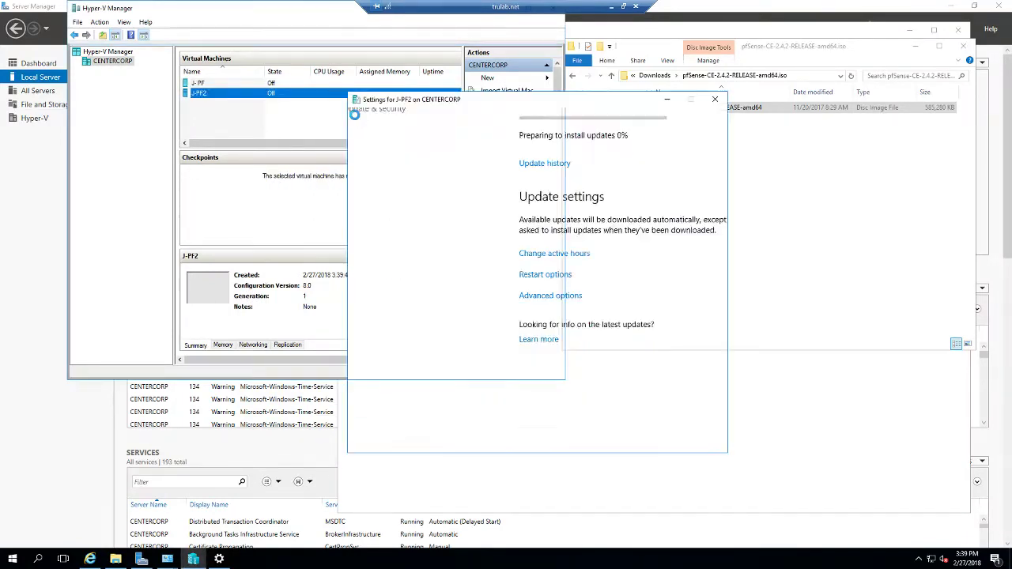
{"action": "left_click", "coordinate": [384, 153]}
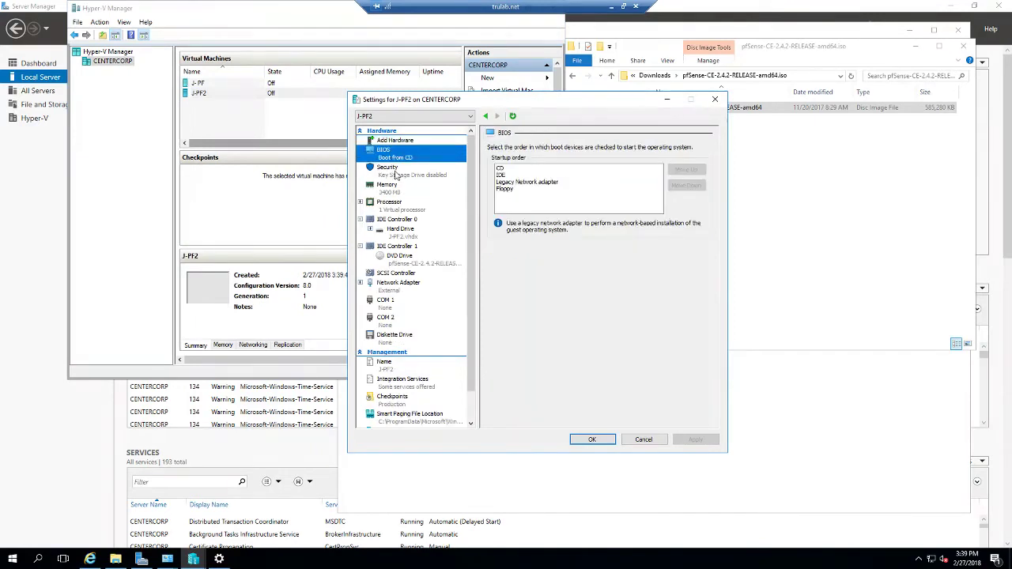
{"action": "left_click", "coordinate": [389, 169]}
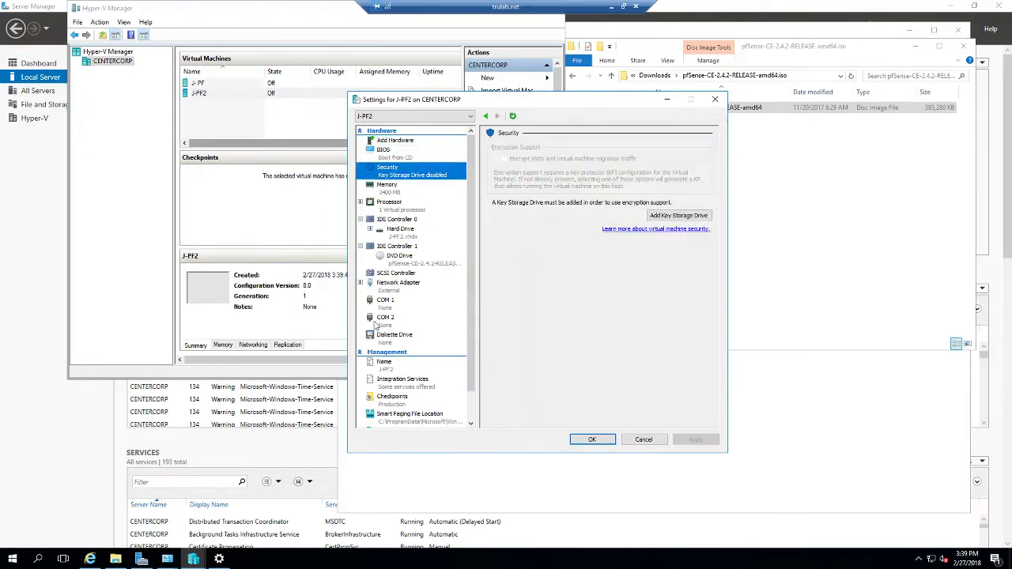
{"action": "left_click", "coordinate": [387, 291]}
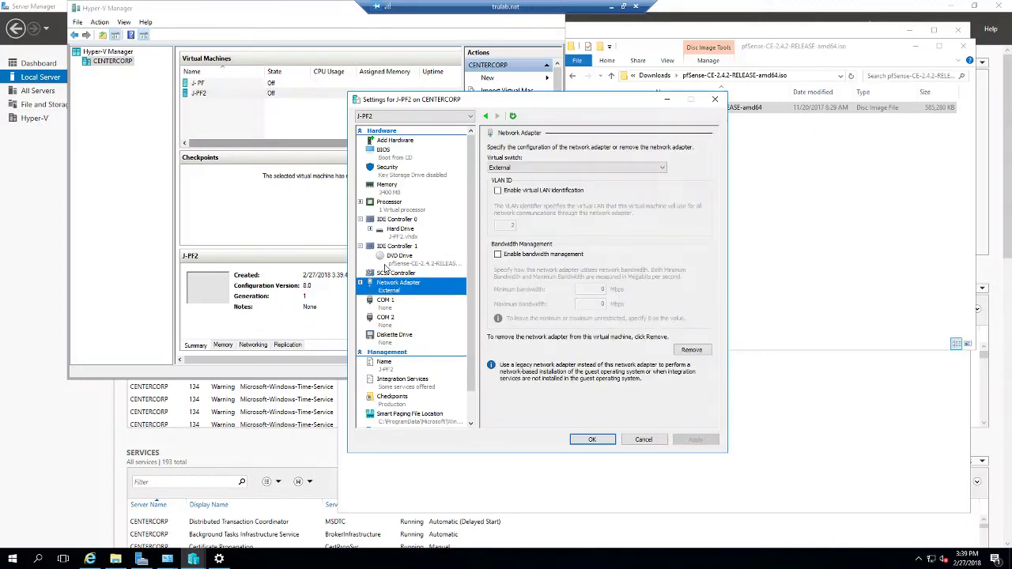
{"action": "left_click", "coordinate": [393, 208]}
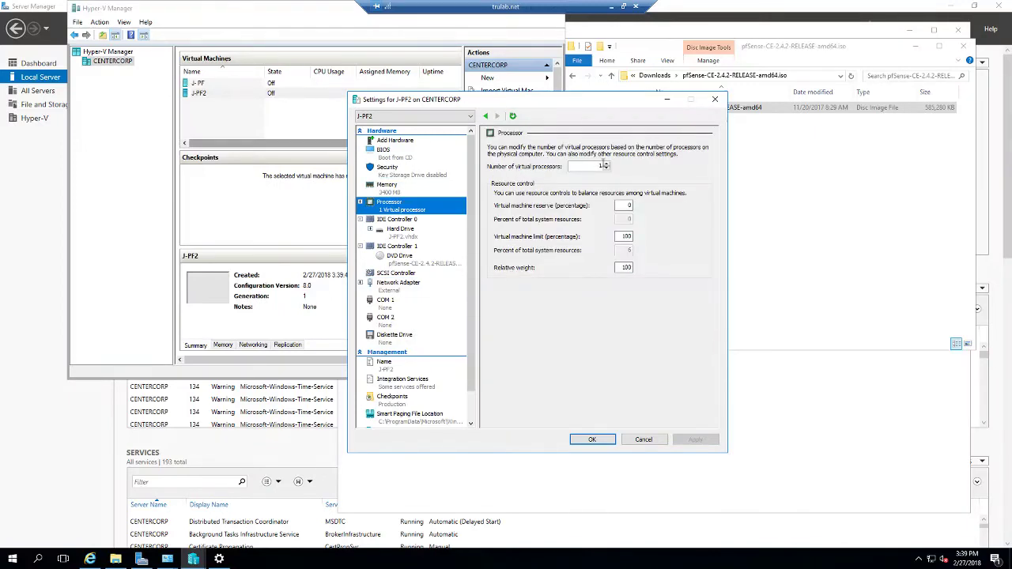
{"action": "left_click", "coordinate": [606, 164]}
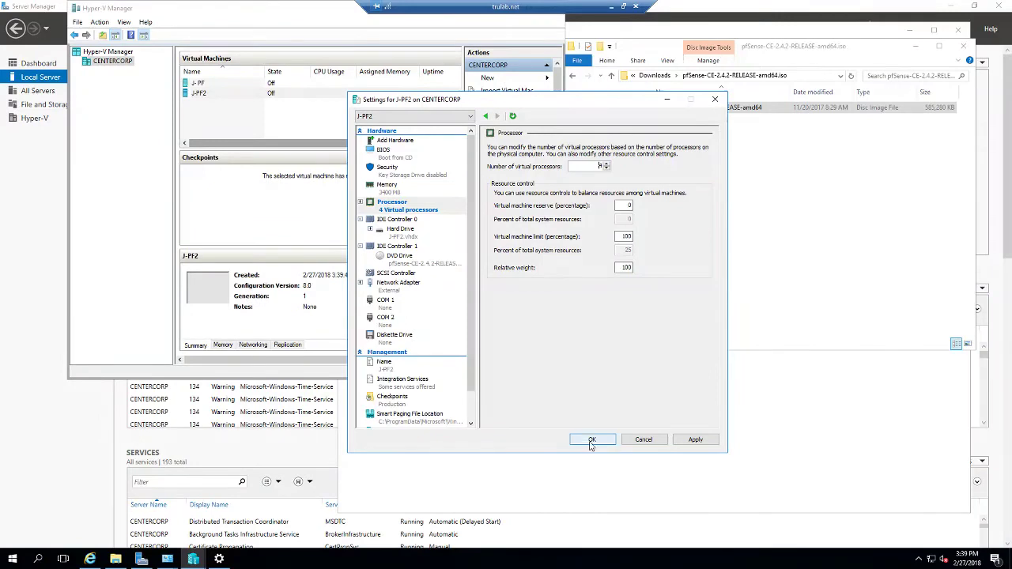
{"action": "left_click", "coordinate": [591, 440]}
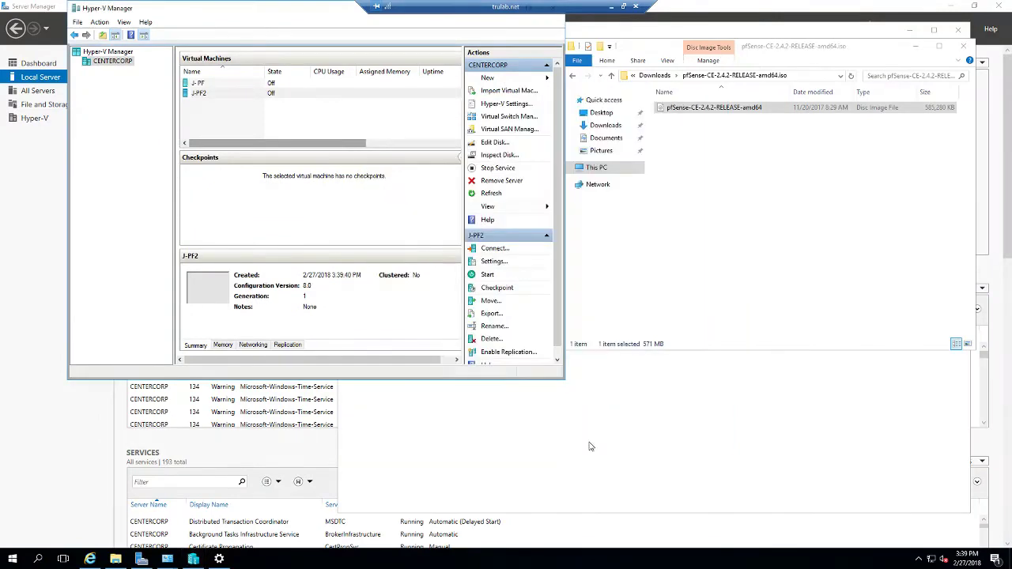
Step: Create a private virtual switch named Lan1 in Virtual Switch Manager
{"action": "left_click", "coordinate": [503, 117]}
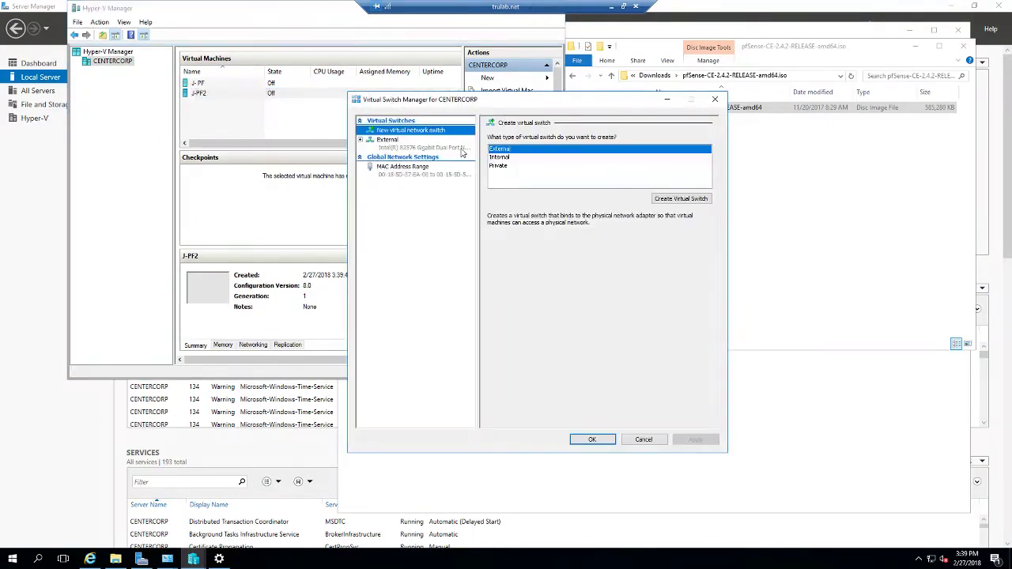
{"action": "left_click", "coordinate": [499, 166]}
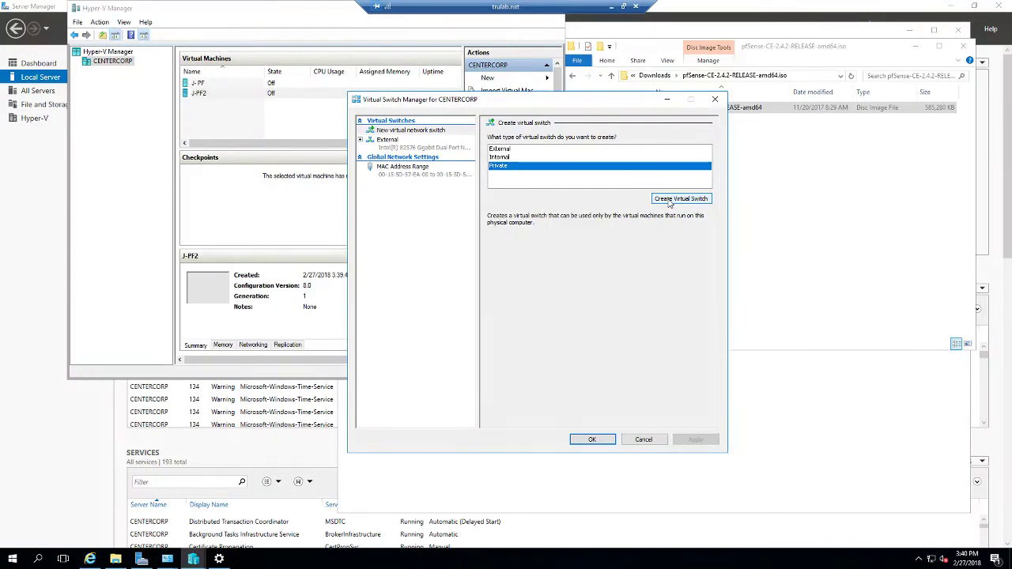
{"action": "left_click", "coordinate": [679, 198]}
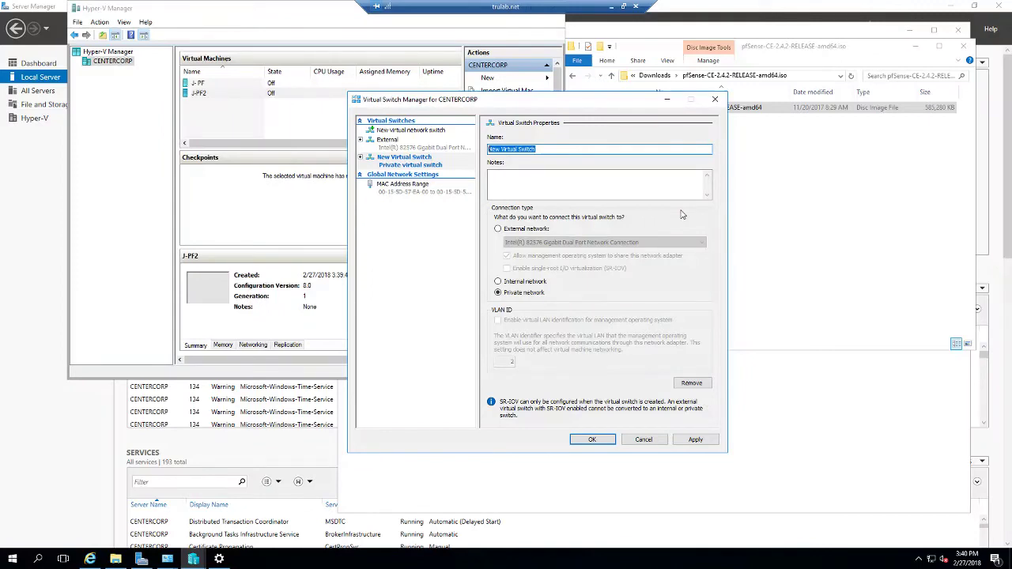
{"action": "type", "text": "I"}
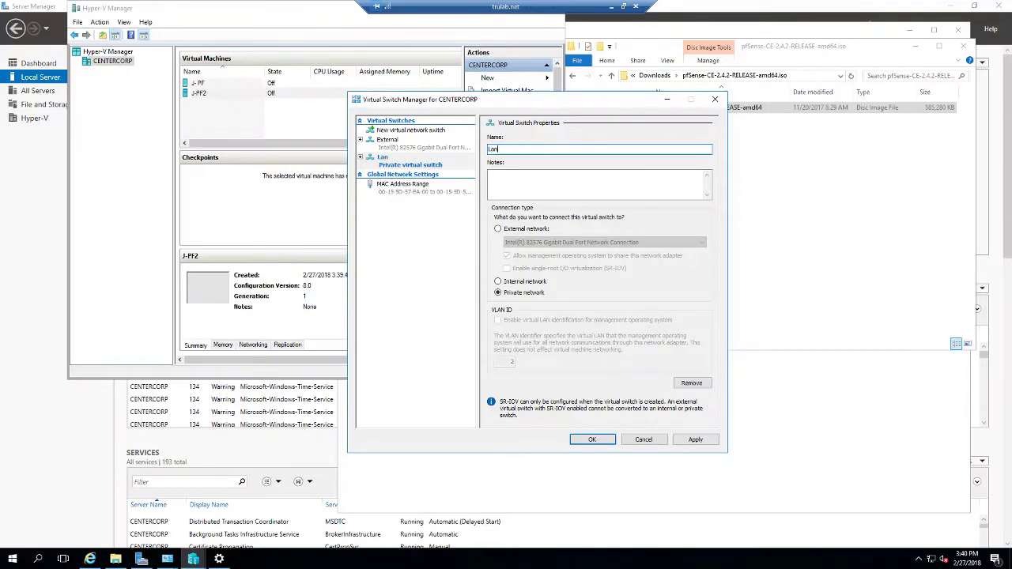
{"action": "type", "text": "an1"}
{"action": "left_click", "coordinate": [586, 440]}
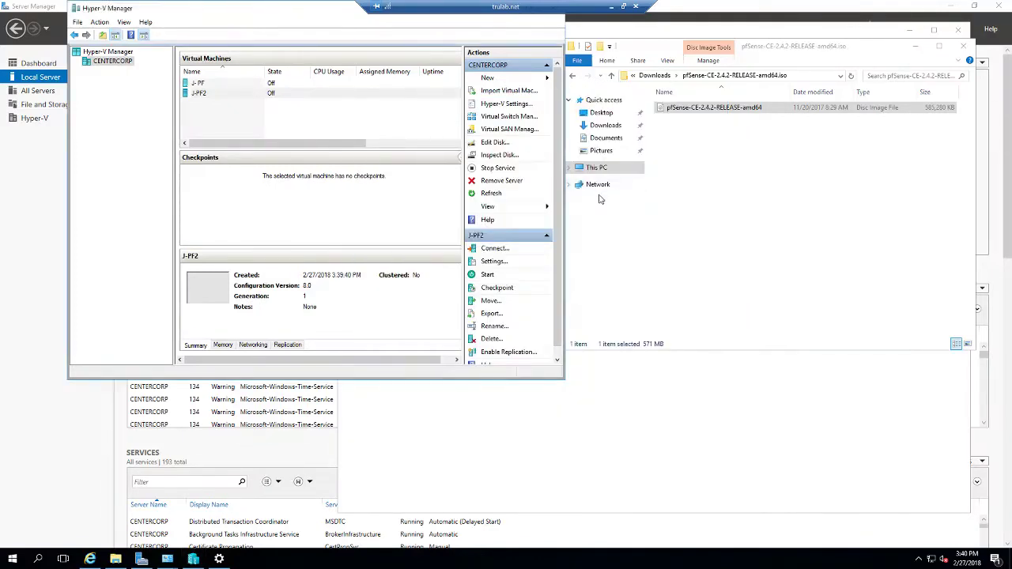
Step: Add another private virtual switch, again named Lan1
{"action": "left_click", "coordinate": [500, 117]}
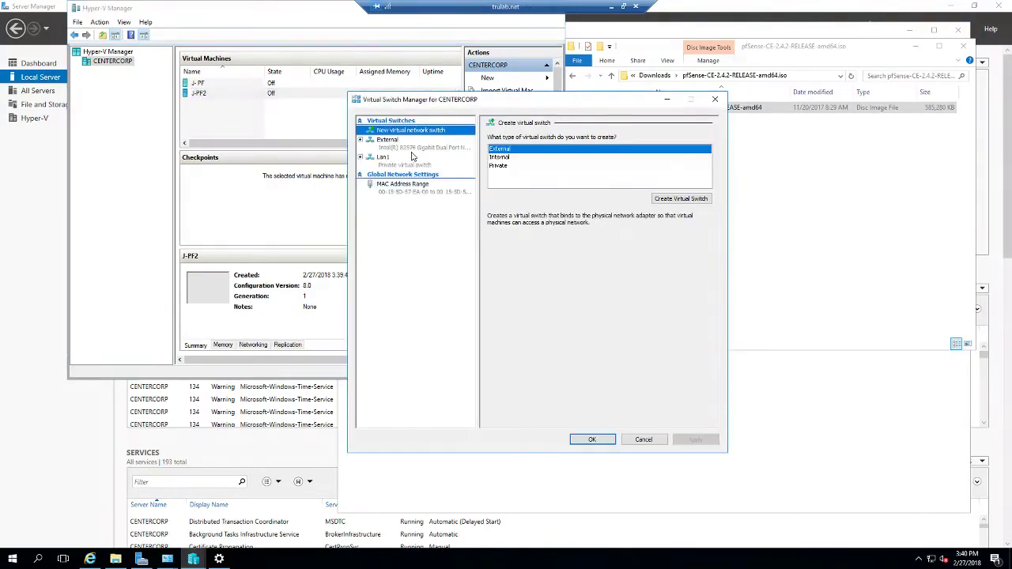
{"action": "left_click", "coordinate": [509, 157]}
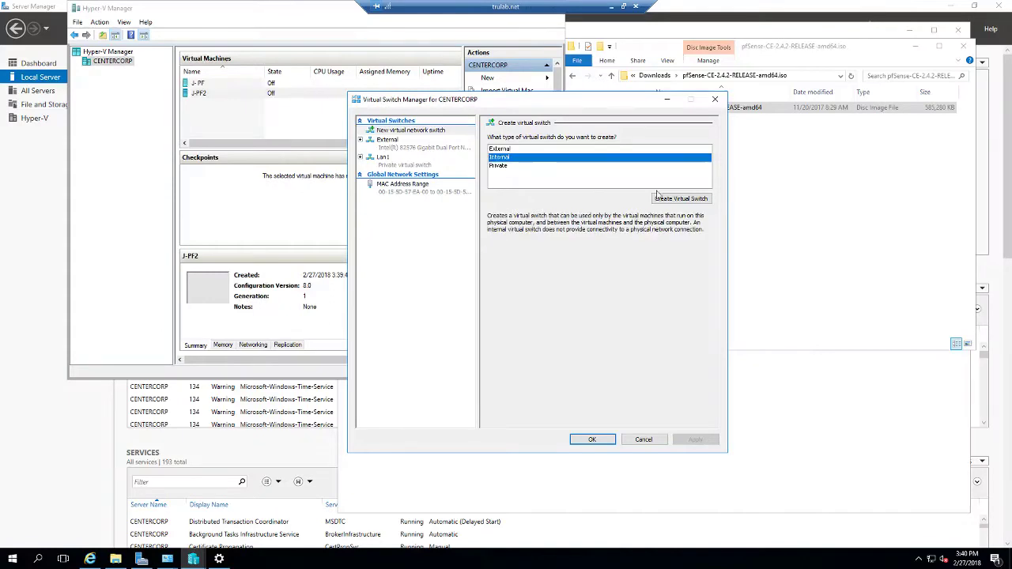
{"action": "left_click", "coordinate": [520, 166]}
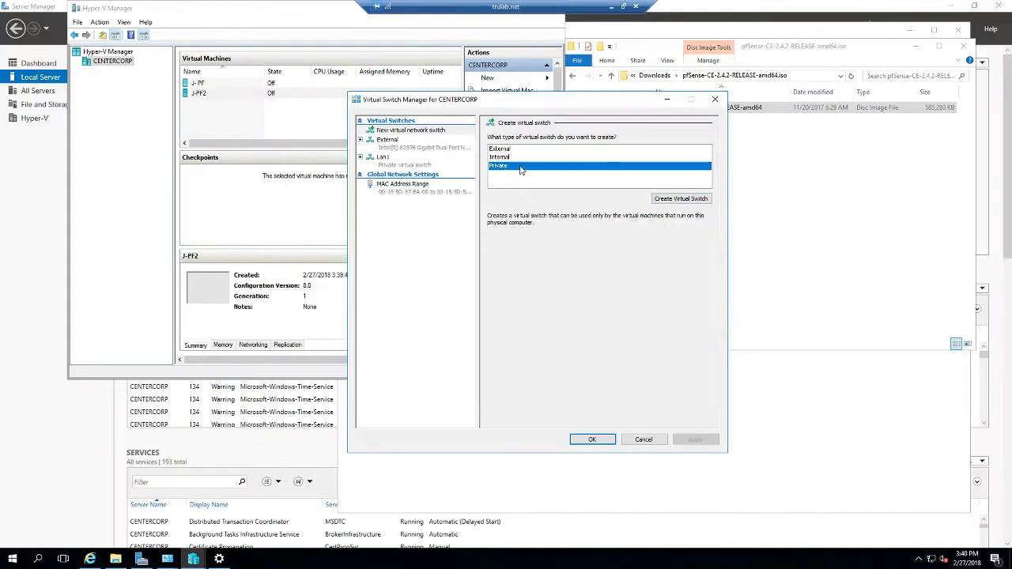
{"action": "left_click", "coordinate": [673, 199]}
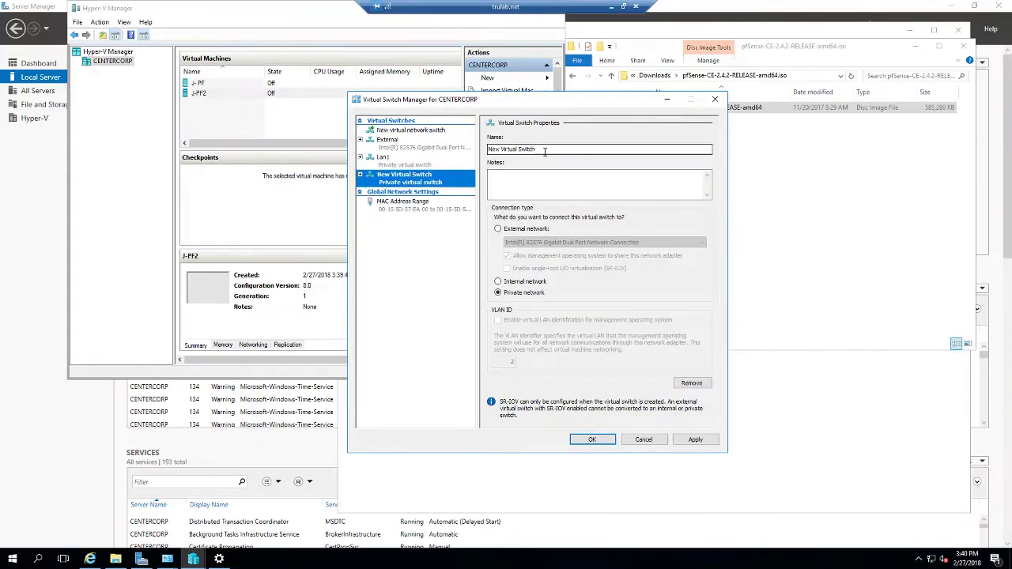
{"action": "type", "text": "I"}
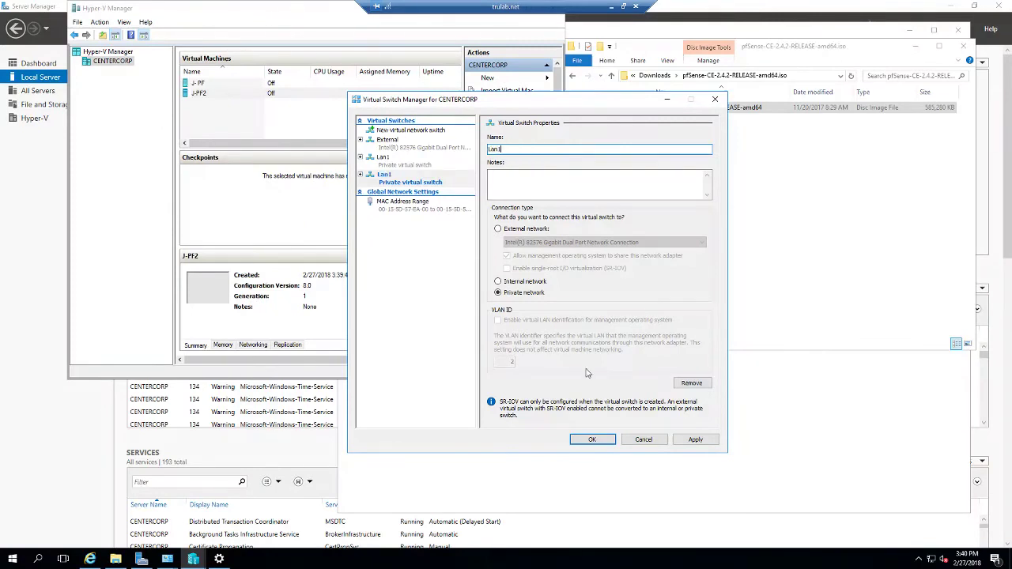
{"action": "left_click", "coordinate": [585, 440]}
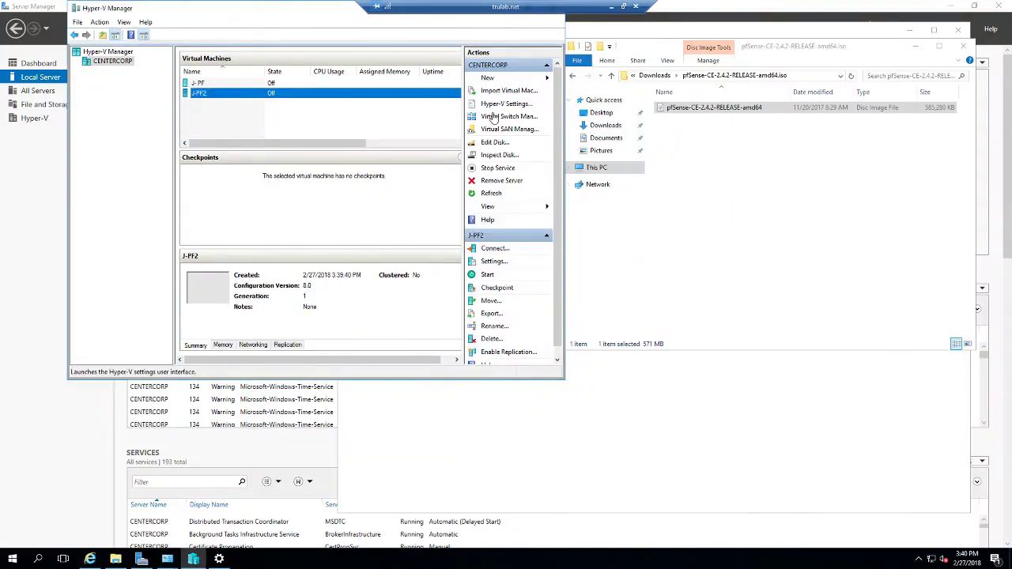
Step: Create a private virtual switch named DMZ1
{"action": "left_click", "coordinate": [506, 116]}
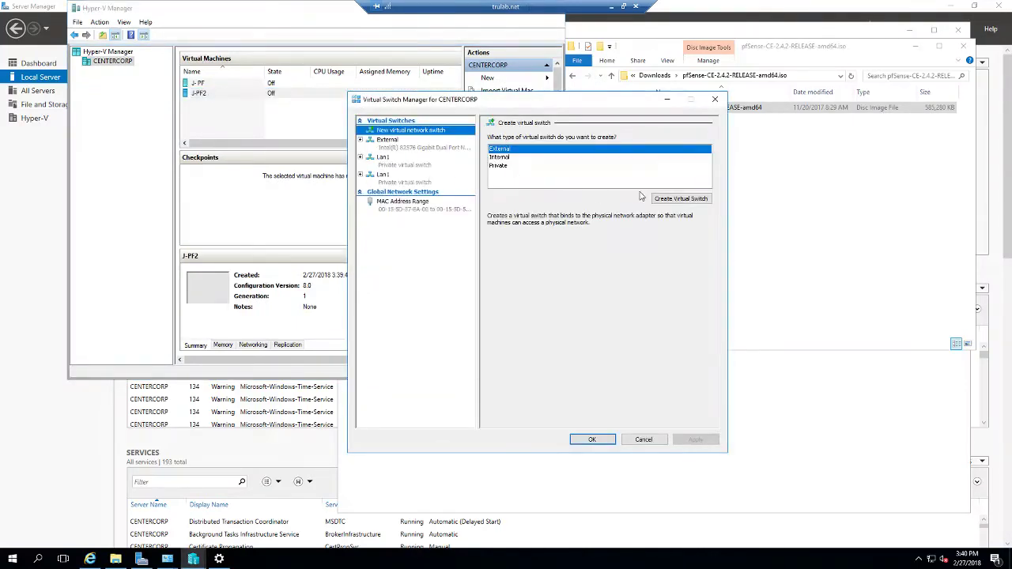
{"action": "left_click", "coordinate": [506, 168]}
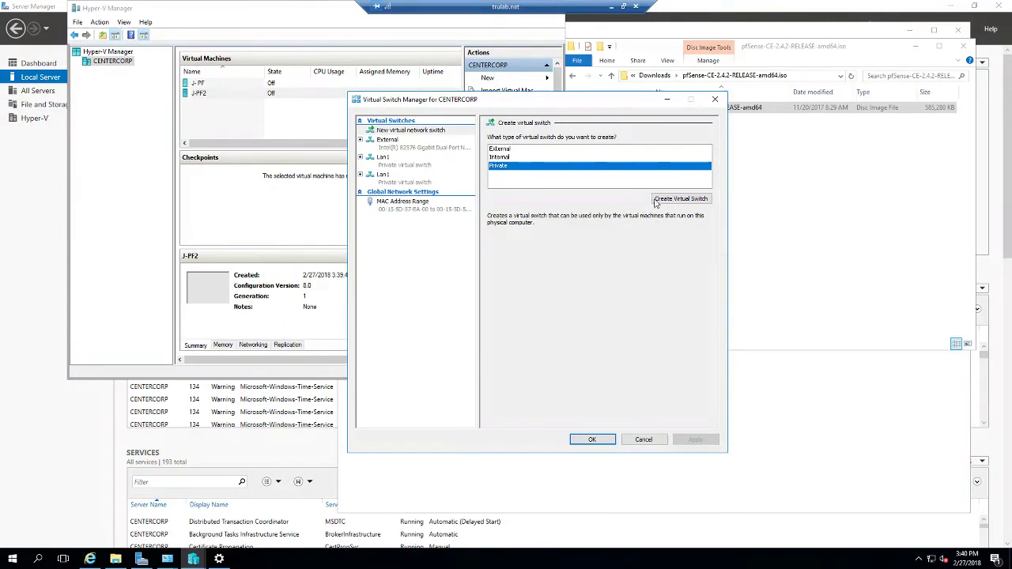
{"action": "left_click", "coordinate": [662, 198]}
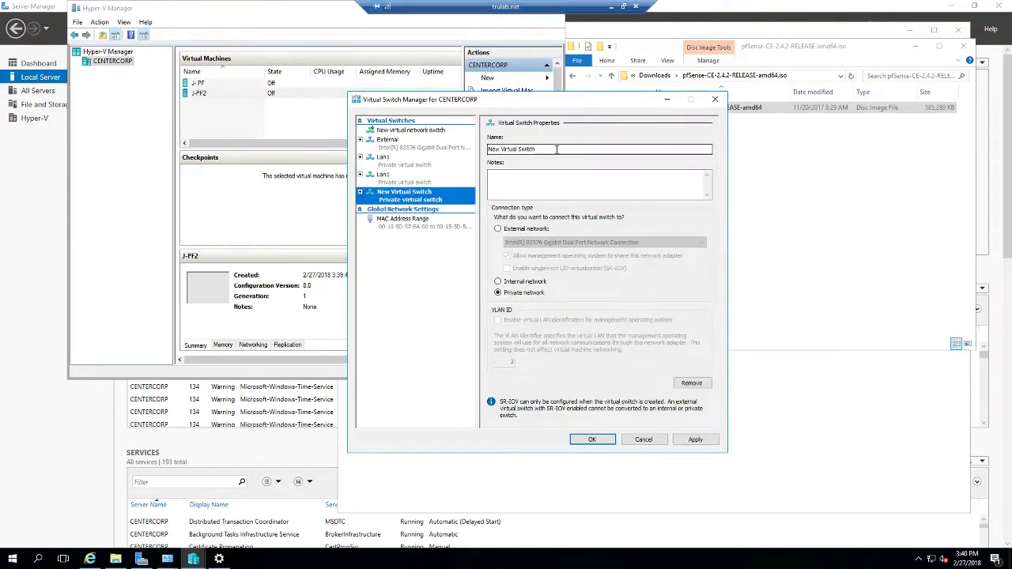
{"action": "type", "text": "DMZ1"}
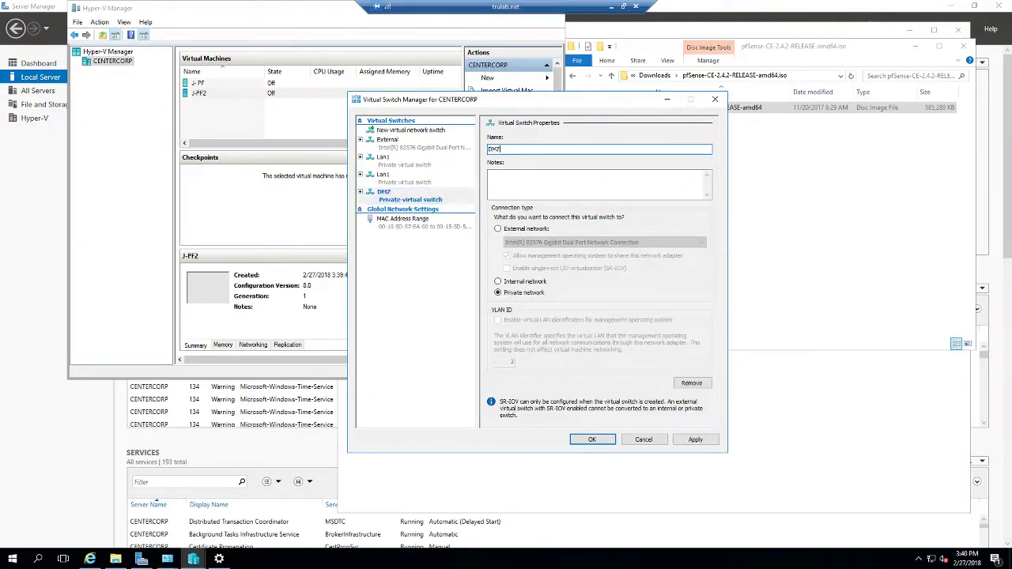
{"action": "left_click", "coordinate": [591, 440]}
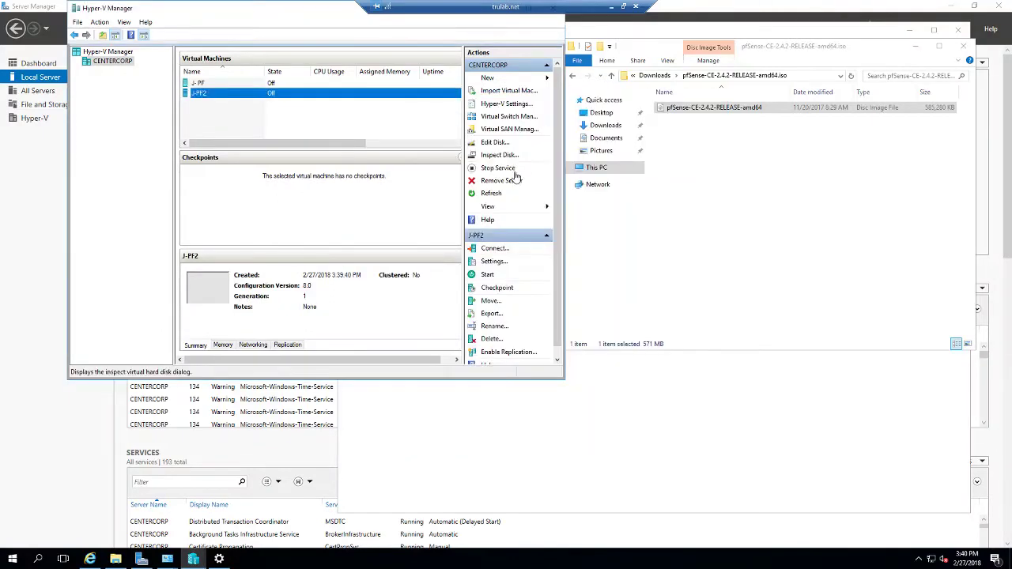
Step: Create another private virtual switch named DMZ2
{"action": "left_click", "coordinate": [498, 119]}
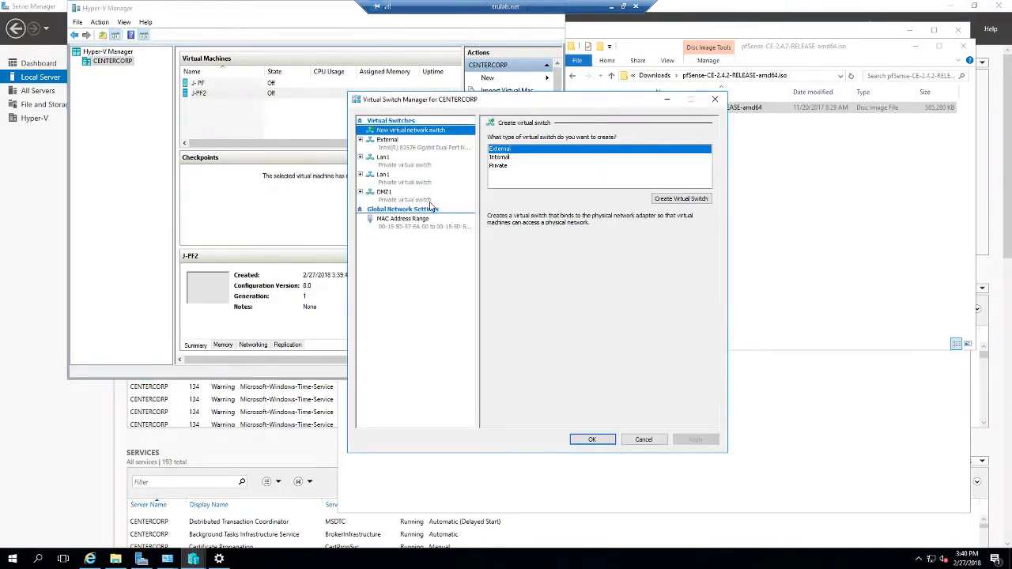
{"action": "left_click", "coordinate": [500, 166]}
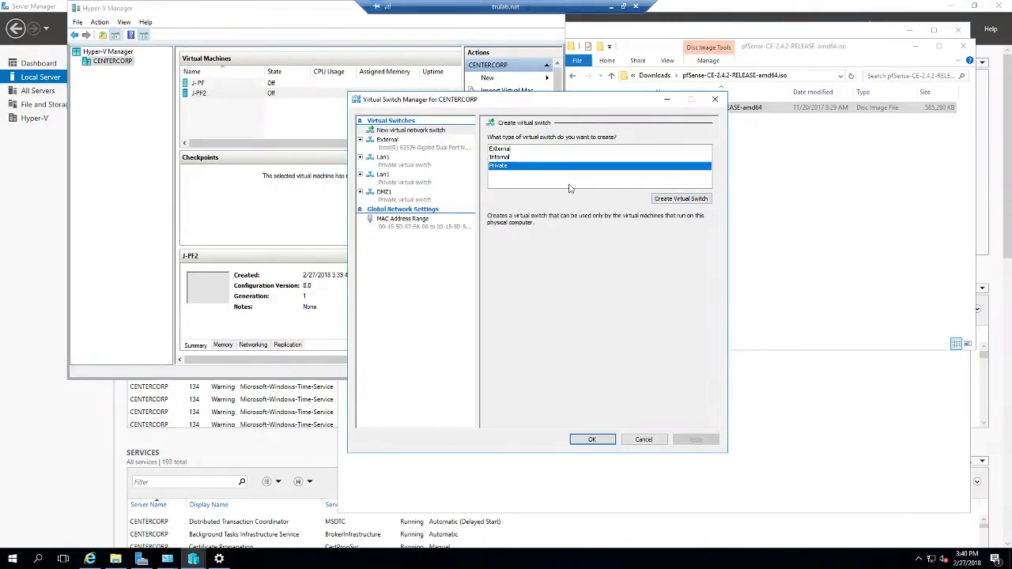
{"action": "left_click", "coordinate": [680, 198]}
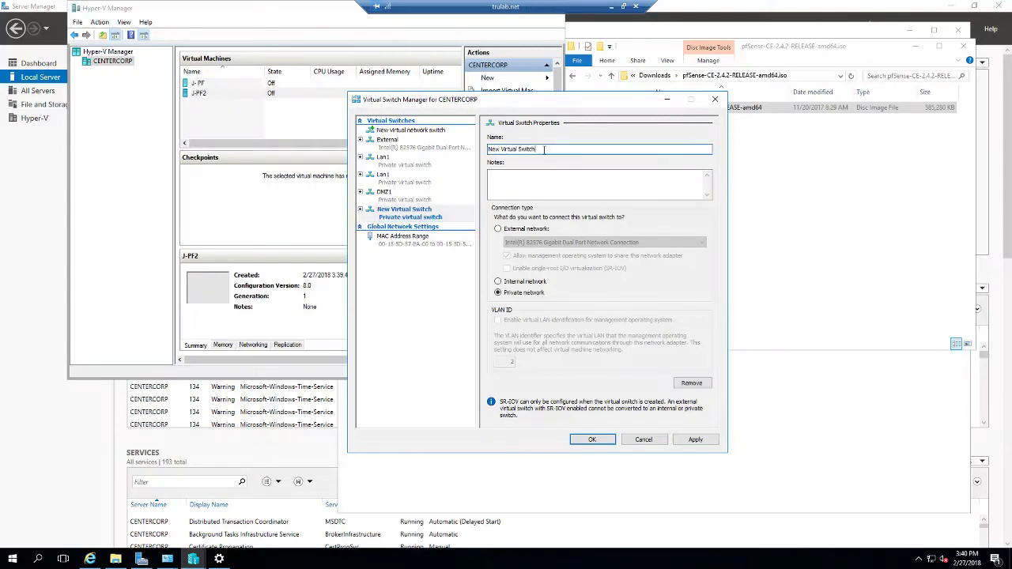
{"action": "type", "text": "DMZ"}
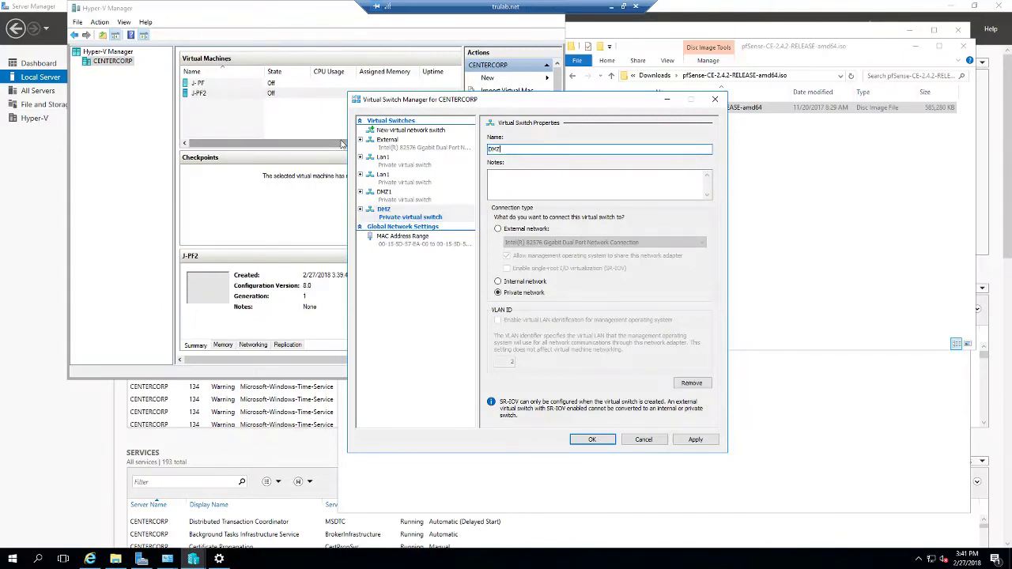
{"action": "type", "text": "2"}
{"action": "left_click", "coordinate": [589, 440]}
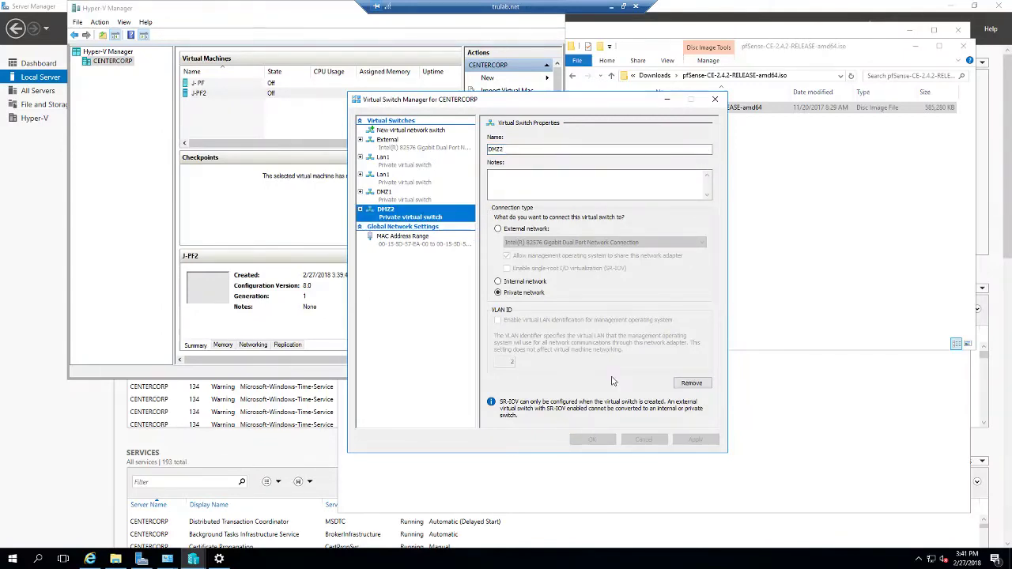
Step: Add four new network adapters to J-PF2 in its settings
{"action": "right_click", "coordinate": [272, 94]}
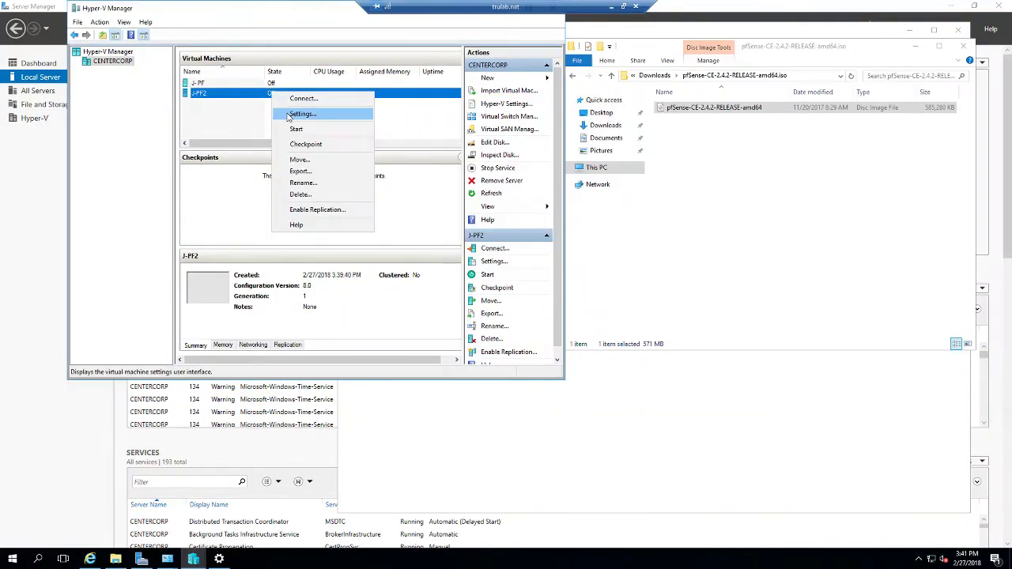
{"action": "left_click", "coordinate": [286, 112]}
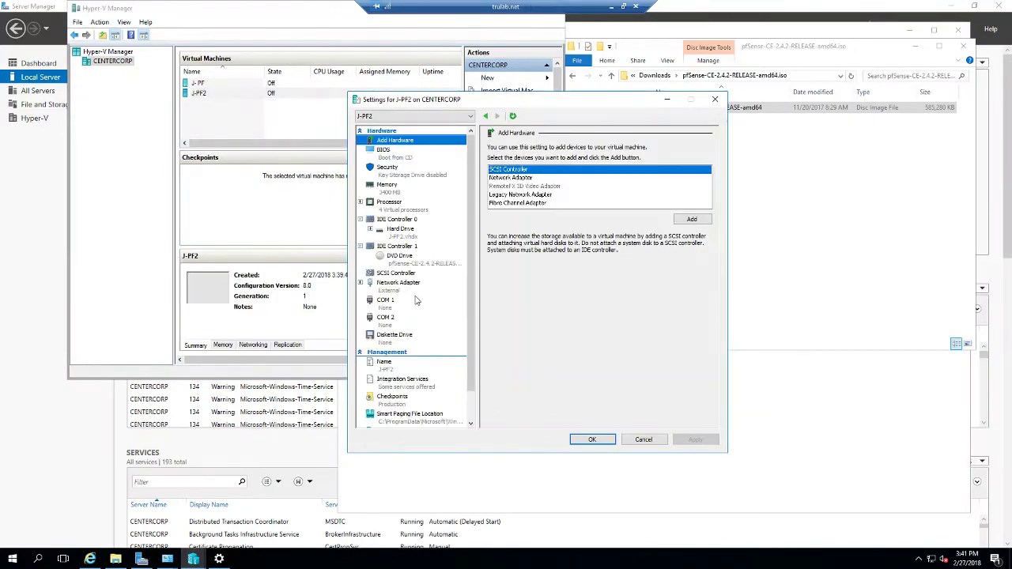
{"action": "left_click", "coordinate": [388, 288]}
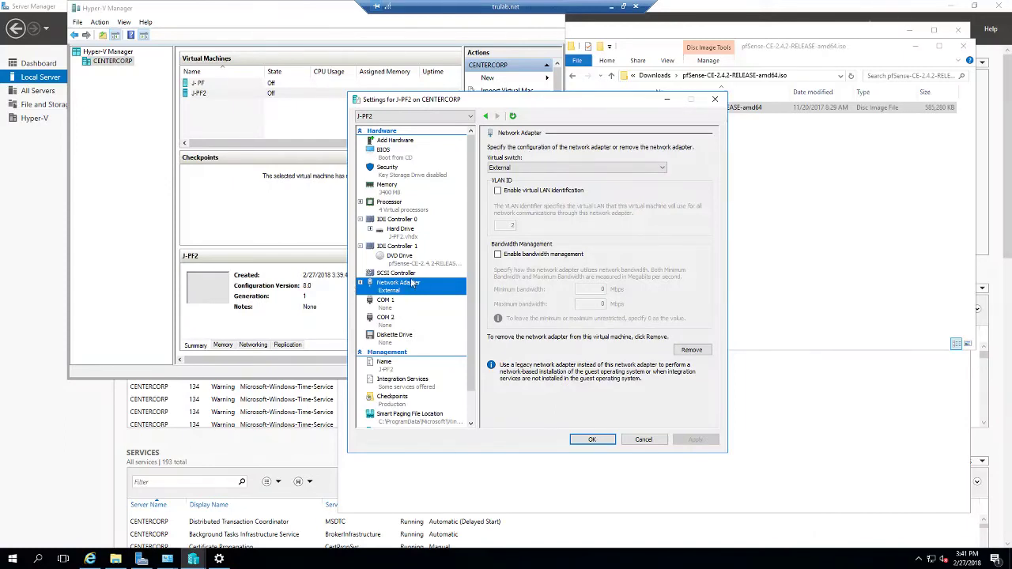
{"action": "left_click", "coordinate": [393, 141]}
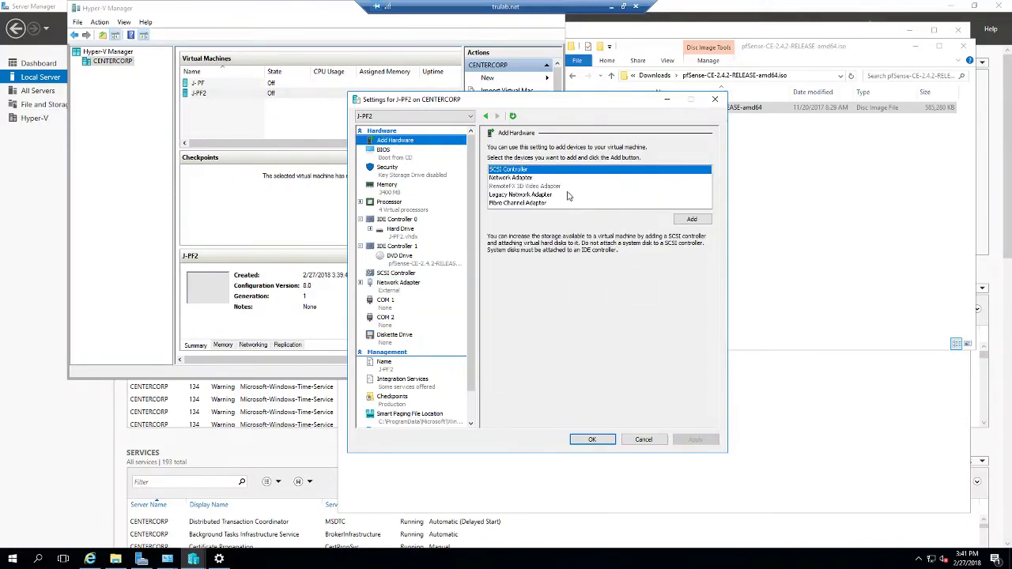
{"action": "left_click", "coordinate": [510, 178]}
{"action": "left_click", "coordinate": [691, 219]}
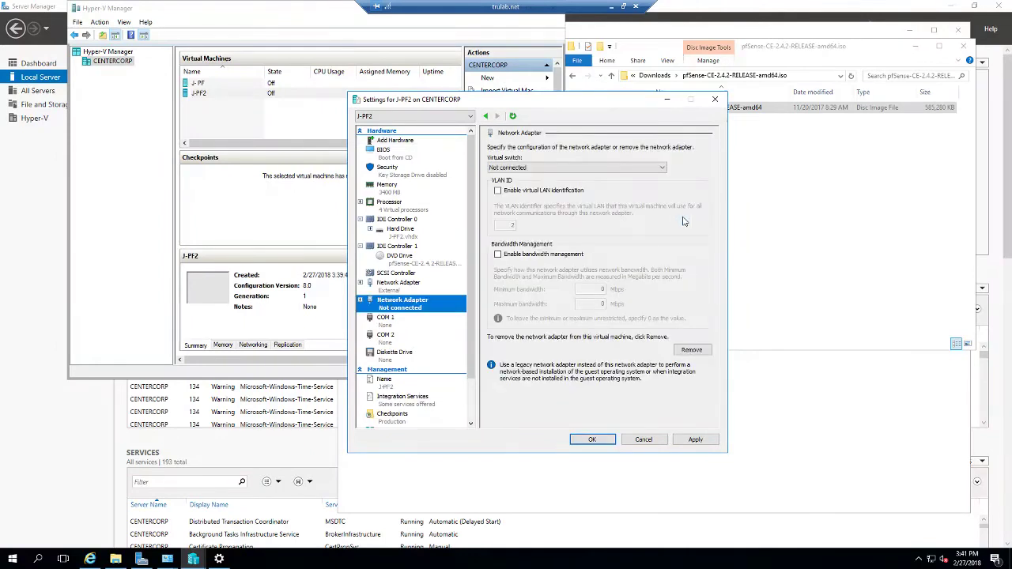
{"action": "left_click", "coordinate": [408, 140]}
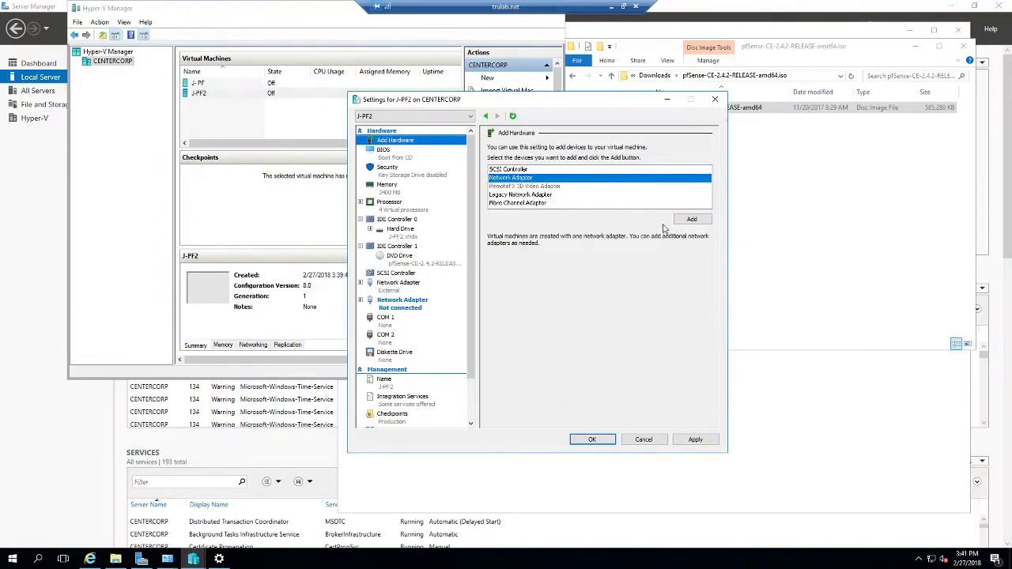
{"action": "left_click", "coordinate": [692, 219]}
{"action": "left_click", "coordinate": [405, 142]}
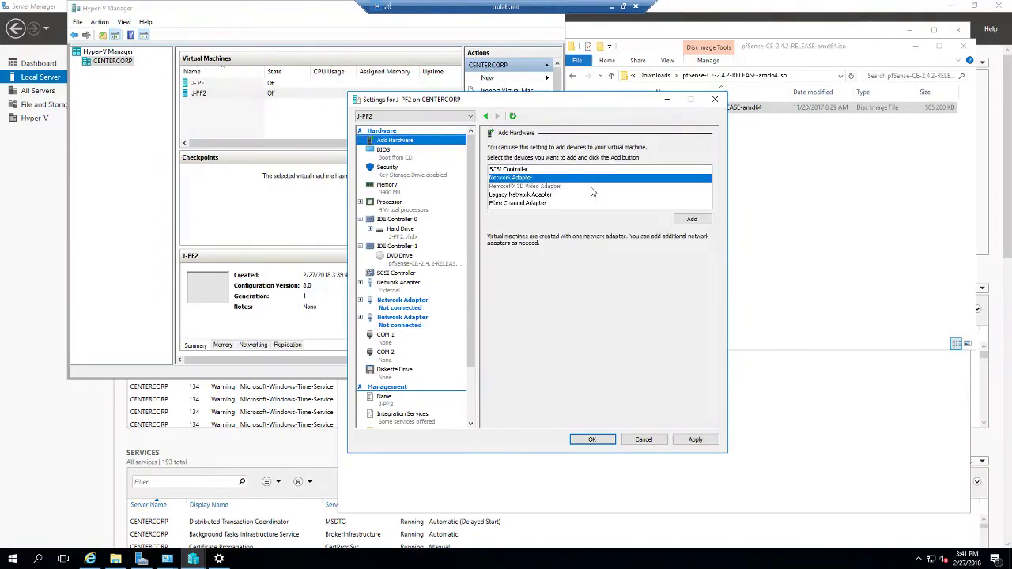
{"action": "left_click", "coordinate": [685, 219]}
{"action": "left_click", "coordinate": [427, 143]}
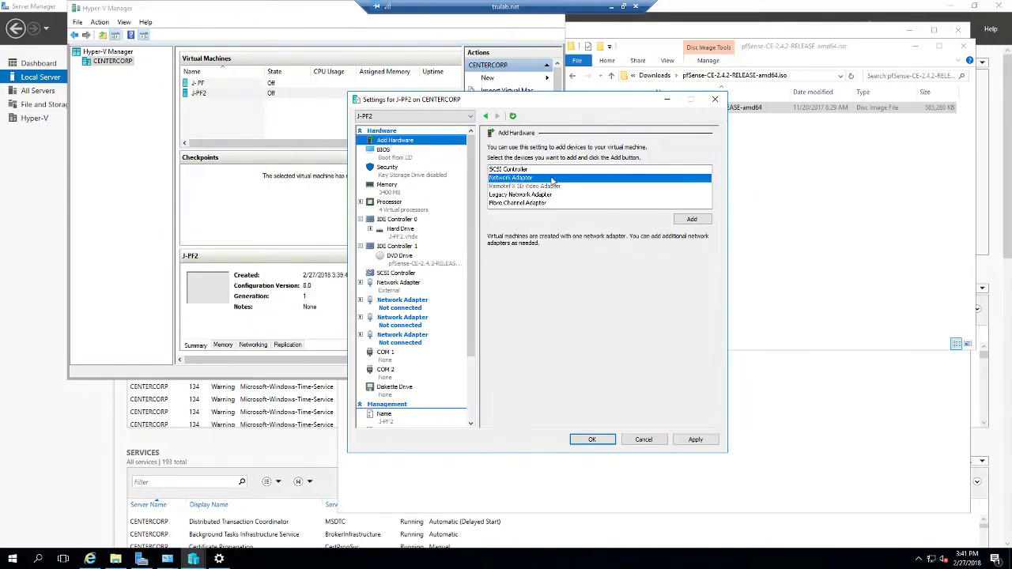
{"action": "left_click", "coordinate": [692, 220]}
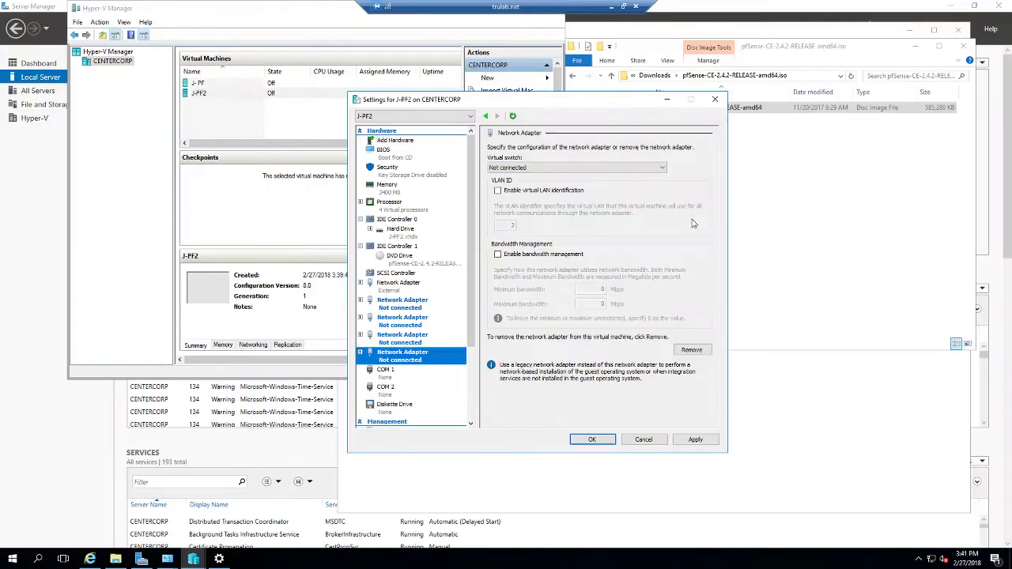
Step: Connect the first new adapter to Lan1, leave the next one unconnected, and save
{"action": "left_click", "coordinate": [406, 306]}
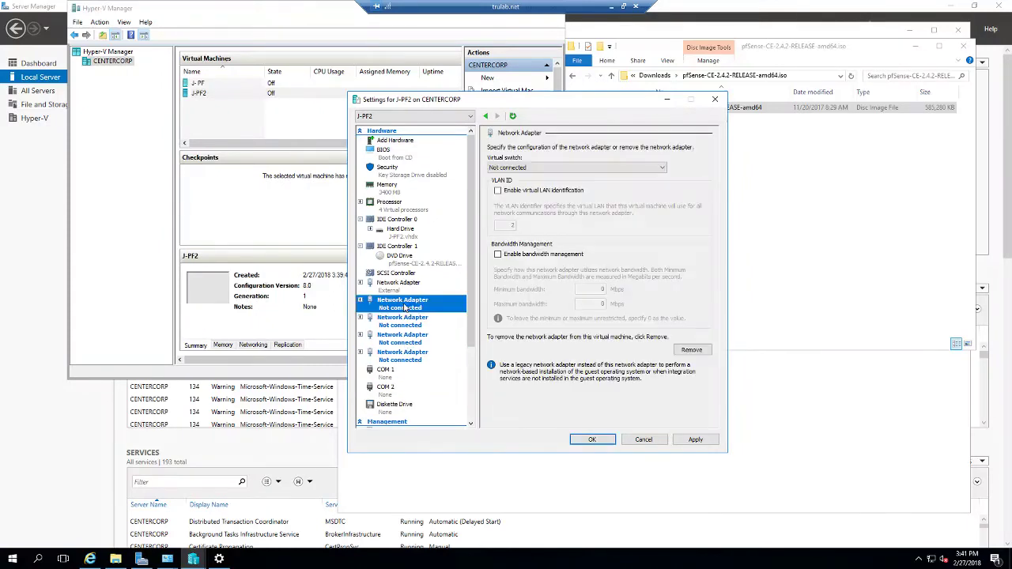
{"action": "left_click", "coordinate": [562, 167]}
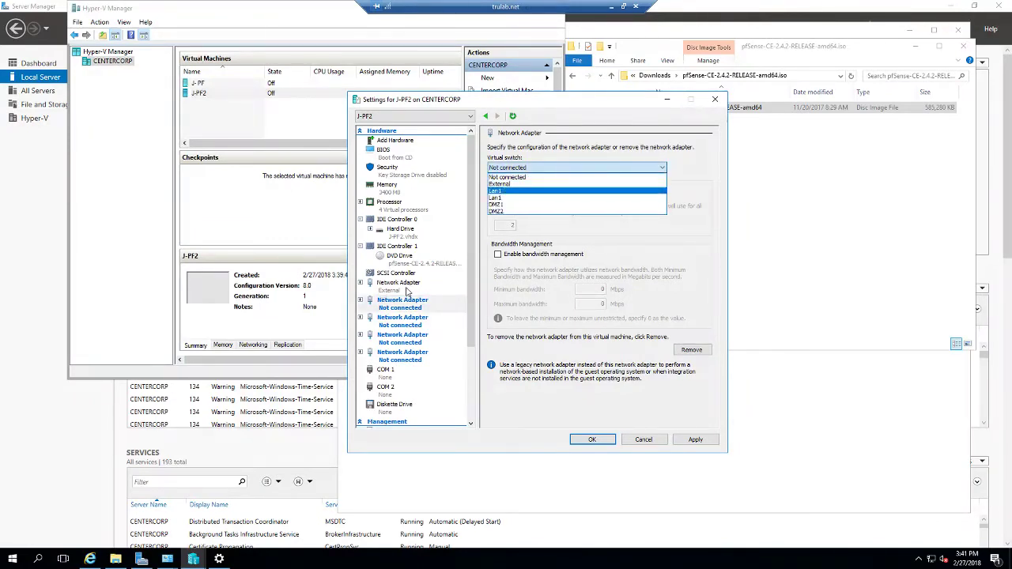
{"action": "left_click", "coordinate": [508, 192]}
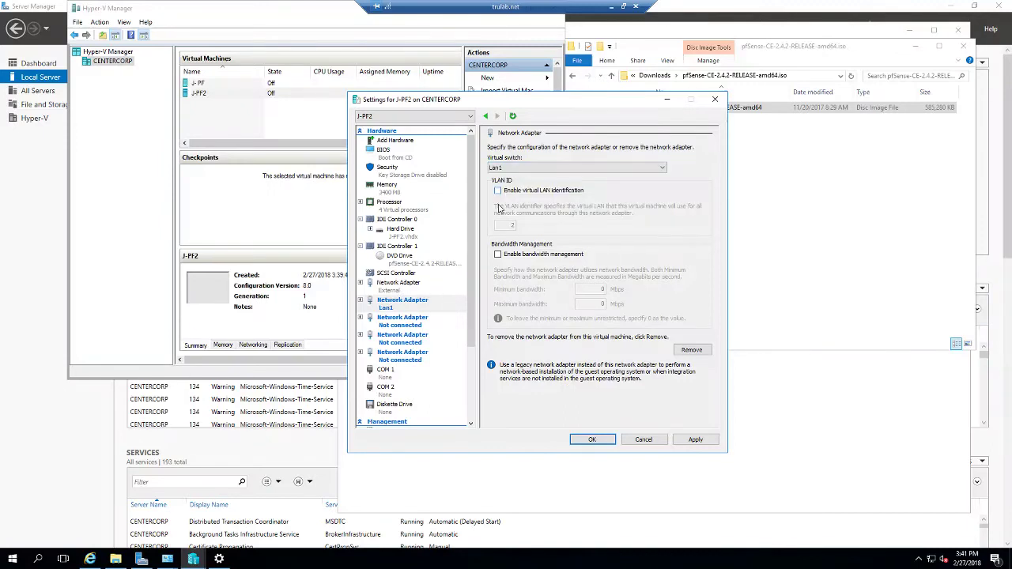
{"action": "left_click", "coordinate": [403, 322]}
{"action": "left_click", "coordinate": [534, 169]}
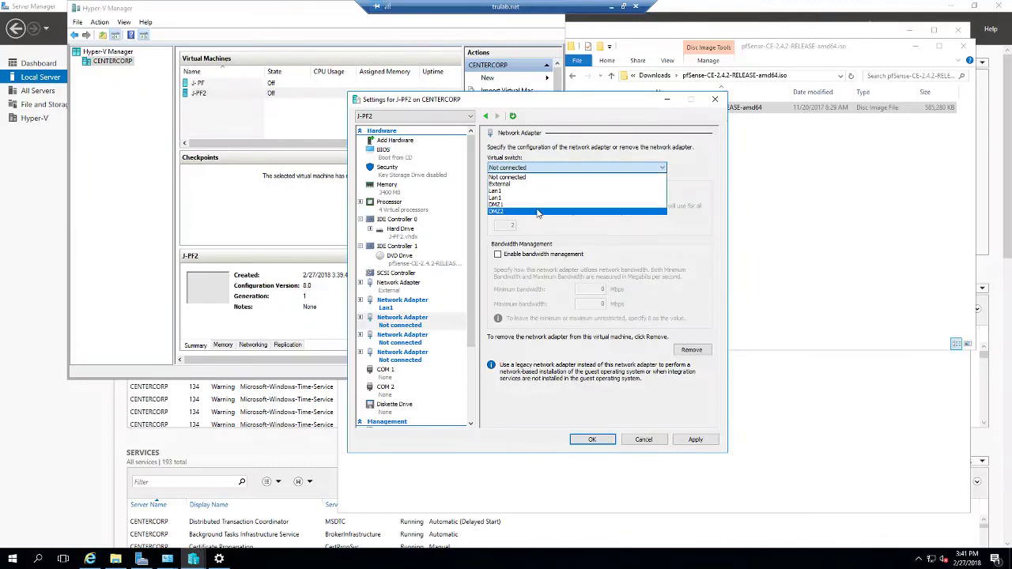
{"action": "left_click", "coordinate": [542, 178]}
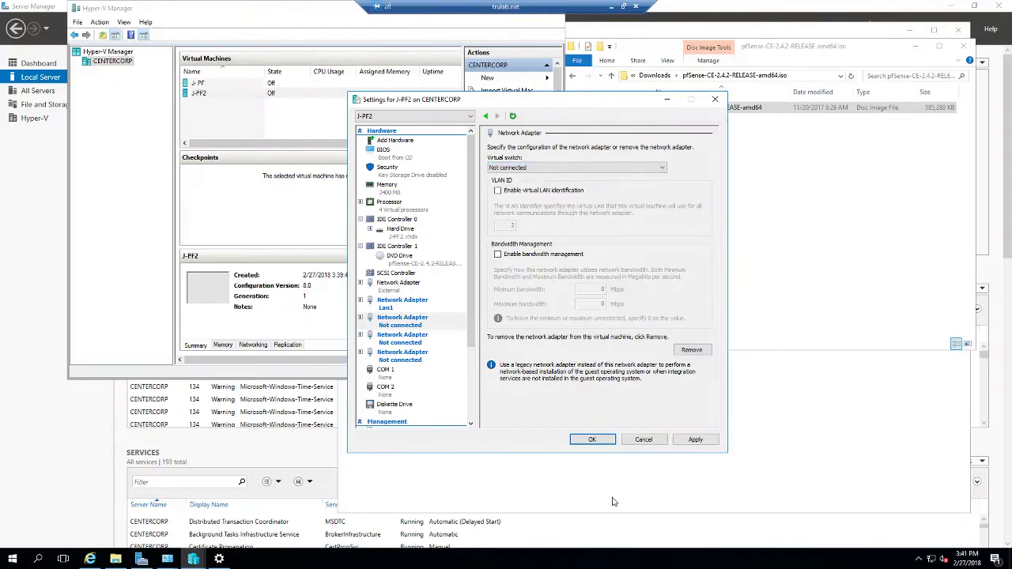
{"action": "left_click", "coordinate": [593, 439]}
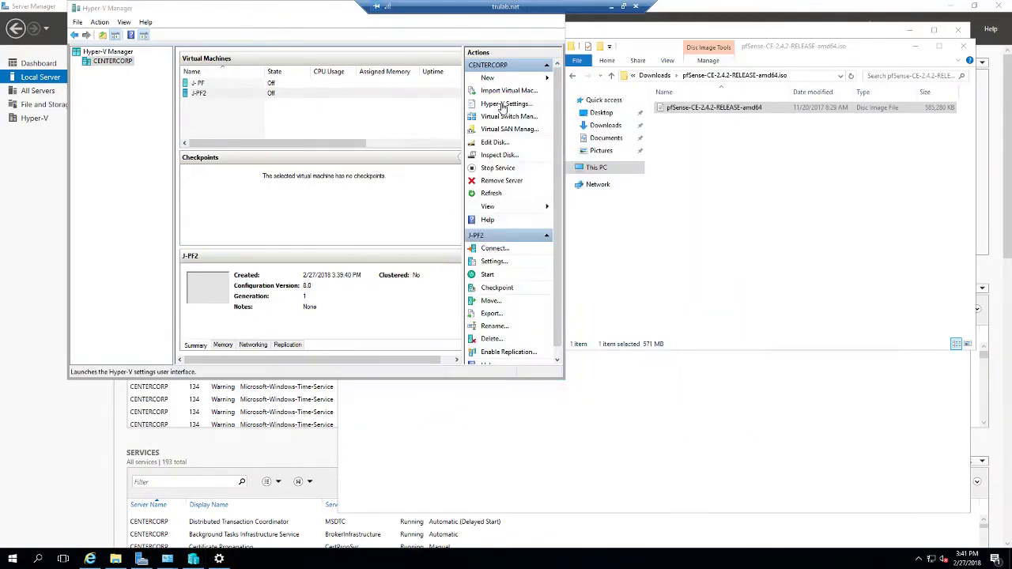
Step: Rename the duplicate Lan1 private switch to Lan2
{"action": "left_click", "coordinate": [506, 116]}
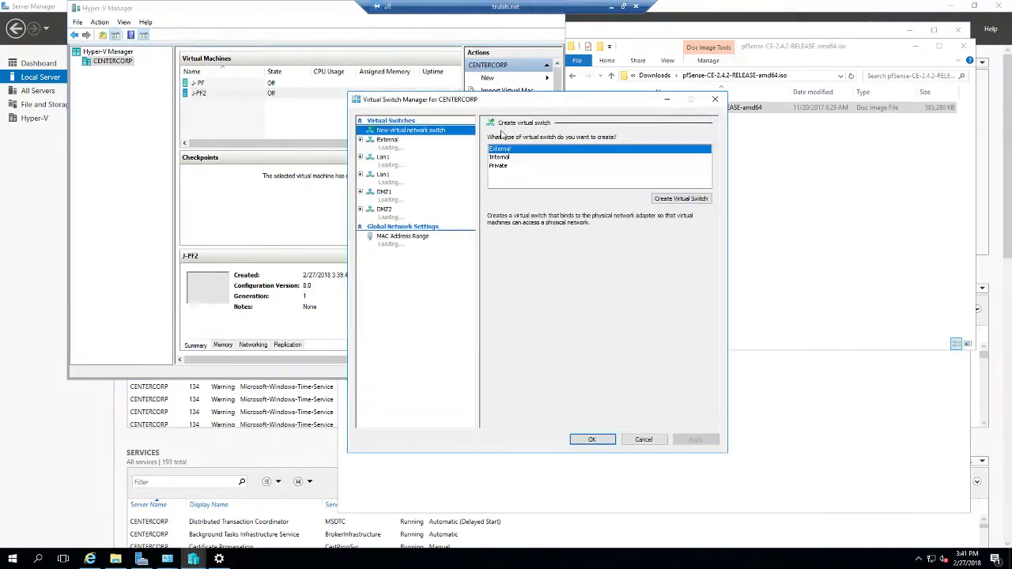
{"action": "left_click", "coordinate": [401, 184]}
{"action": "left_click", "coordinate": [526, 148]}
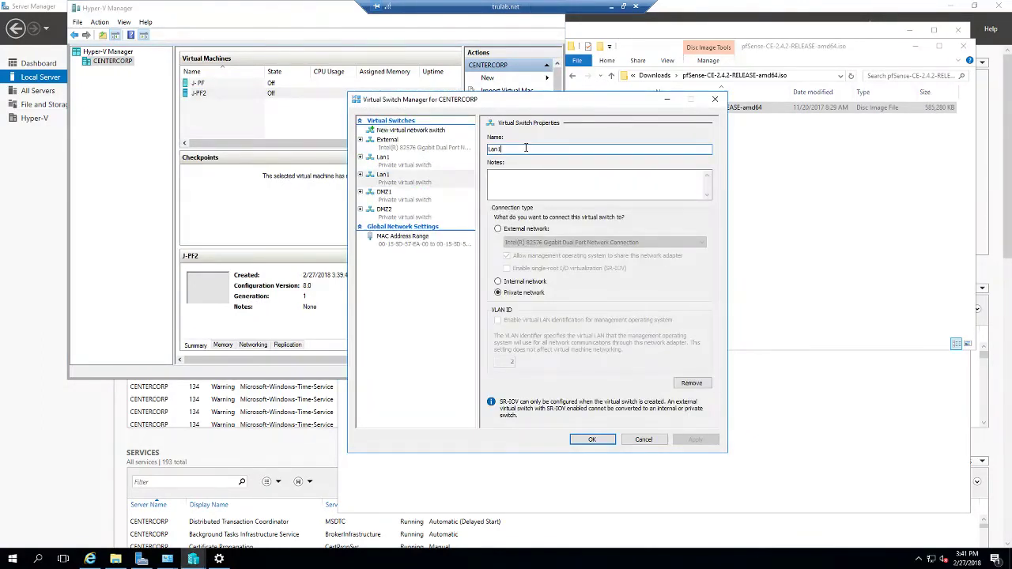
{"action": "key", "text": "BackSpace"}
{"action": "type", "text": "2"}
{"action": "left_click", "coordinate": [591, 440]}
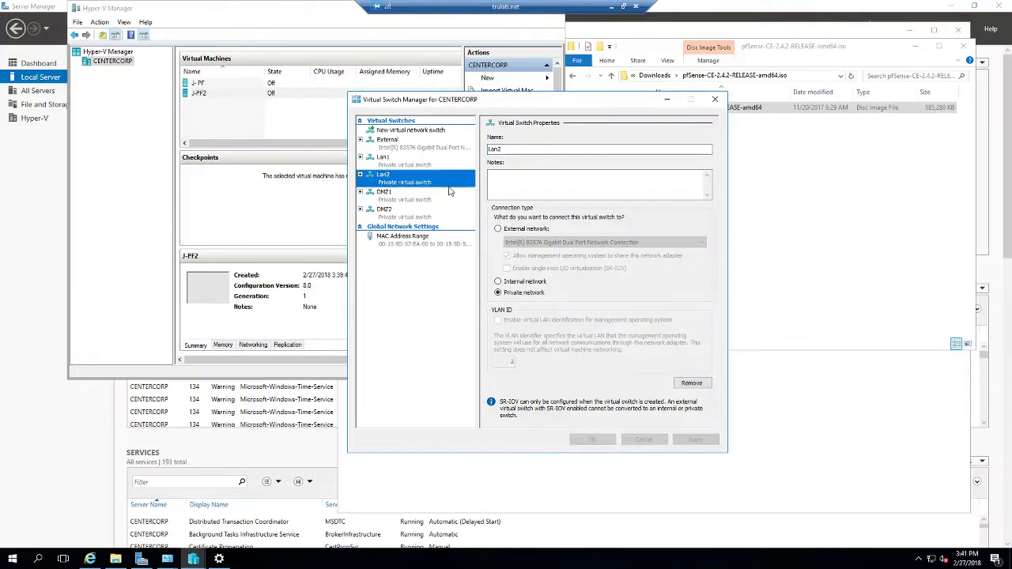
Step: Connect J-PF2's third, fourth and fifth adapters to Lan2, DMZ1 and DMZ2
{"action": "right_click", "coordinate": [271, 95]}
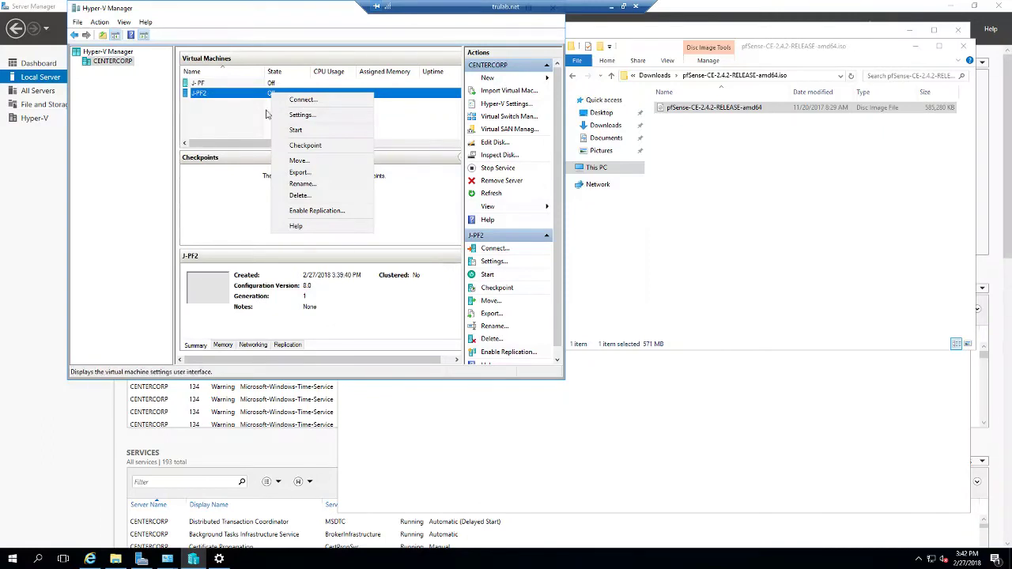
{"action": "left_click", "coordinate": [286, 115]}
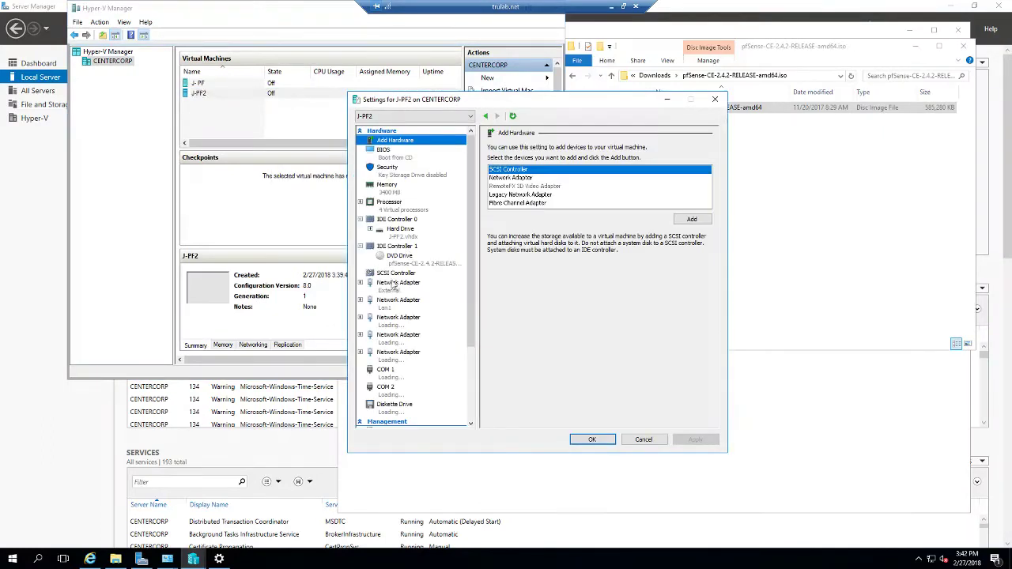
{"action": "left_click", "coordinate": [402, 325]}
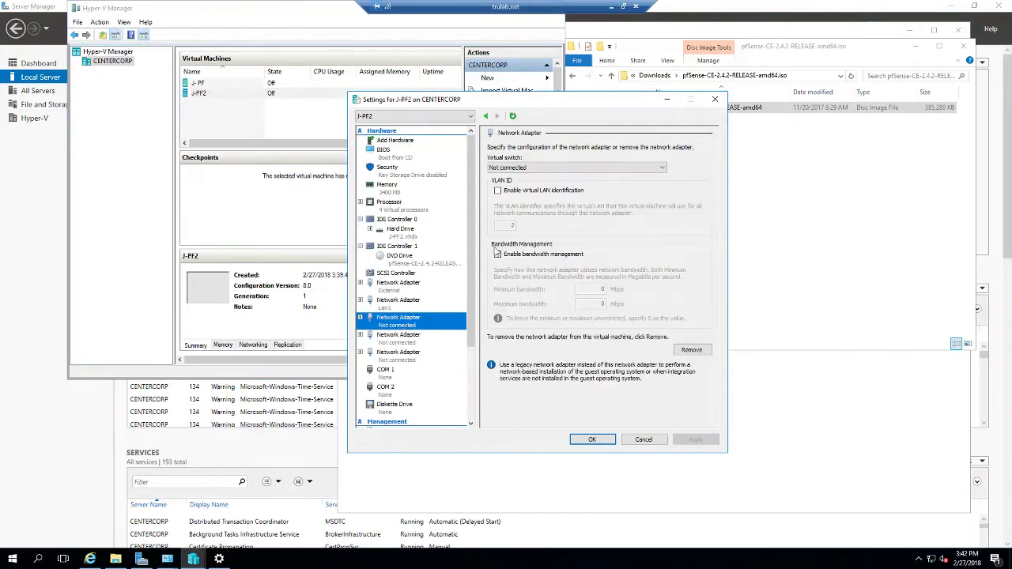
{"action": "left_click", "coordinate": [538, 167]}
{"action": "left_click", "coordinate": [510, 199]}
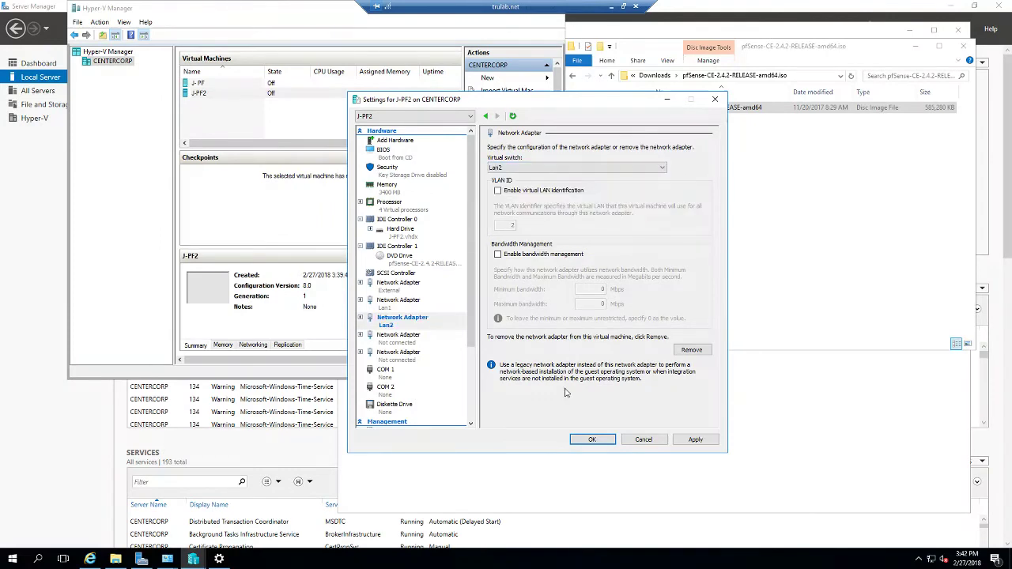
{"action": "left_click", "coordinate": [394, 338]}
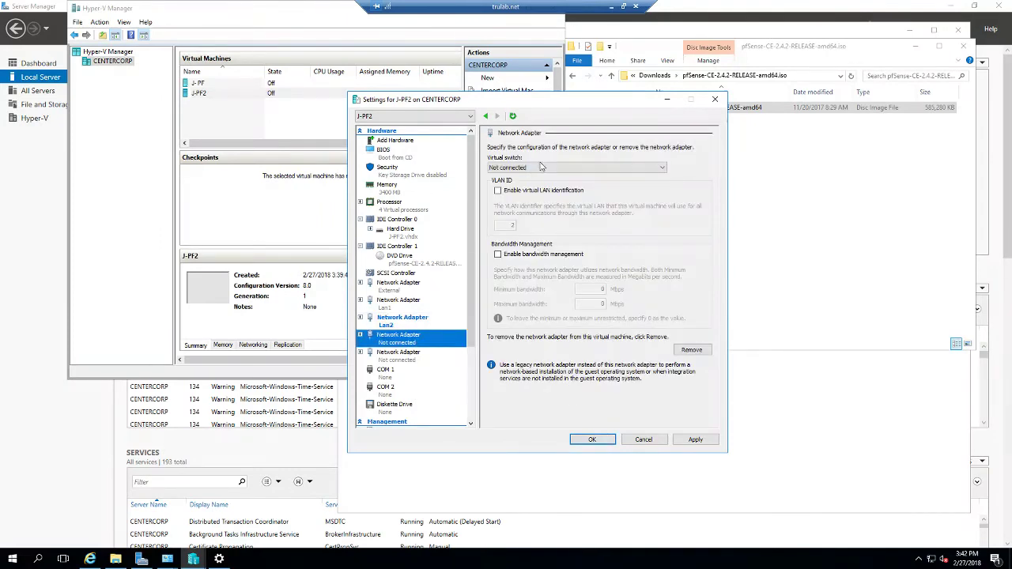
{"action": "left_click", "coordinate": [522, 167]}
{"action": "left_click", "coordinate": [499, 205]}
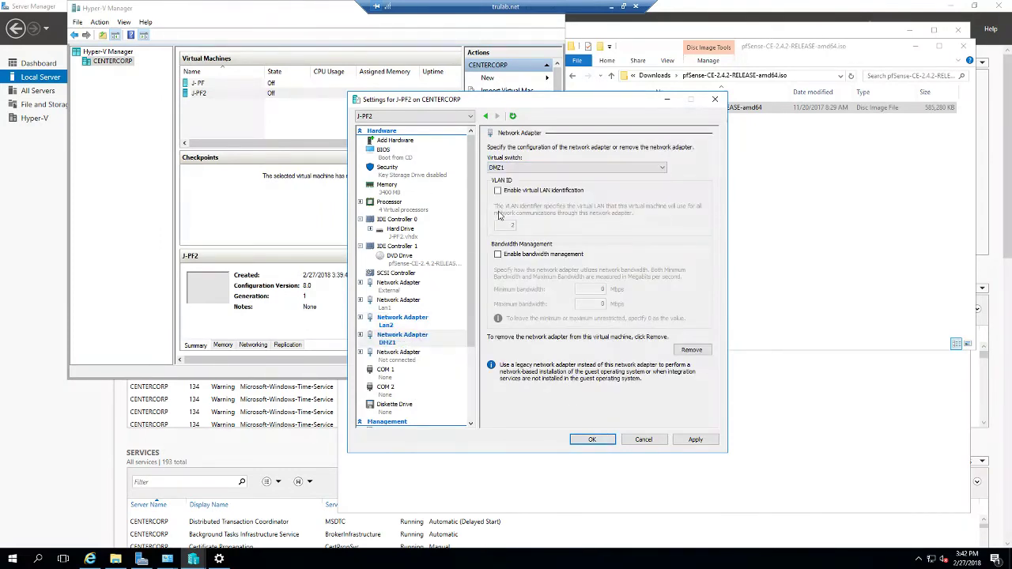
{"action": "left_click", "coordinate": [419, 357]}
{"action": "left_click", "coordinate": [548, 168]}
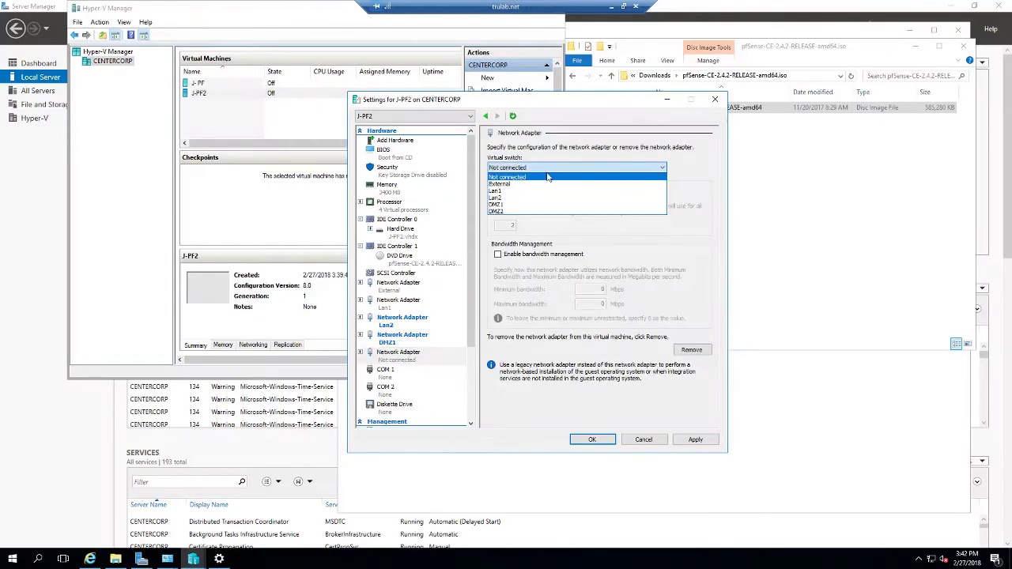
{"action": "left_click", "coordinate": [523, 212]}
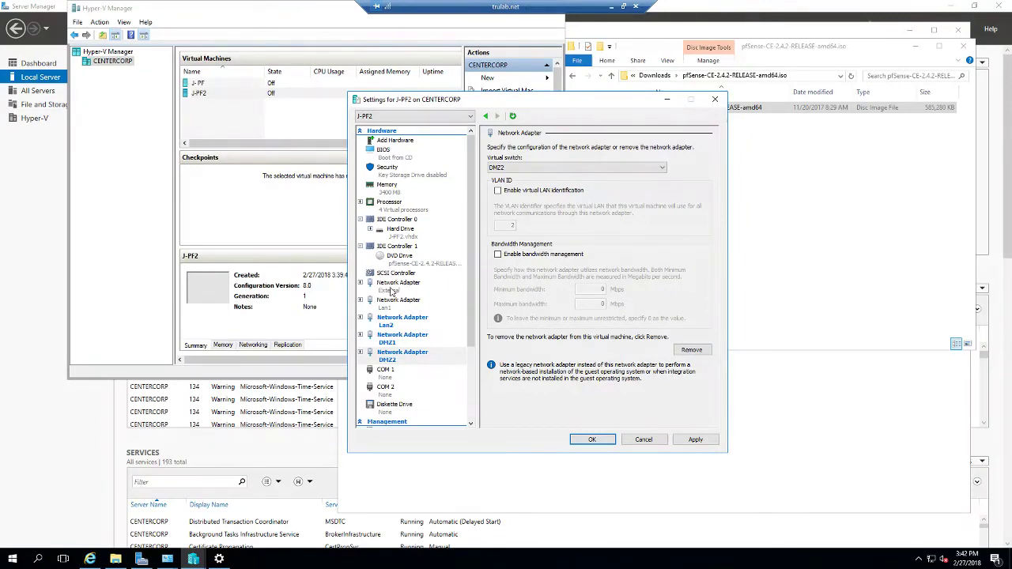
Step: Verify each adapter's switch (External, Lan1, Lan2, DMZ1, DMZ2) and save the settings
{"action": "left_click", "coordinate": [393, 291]}
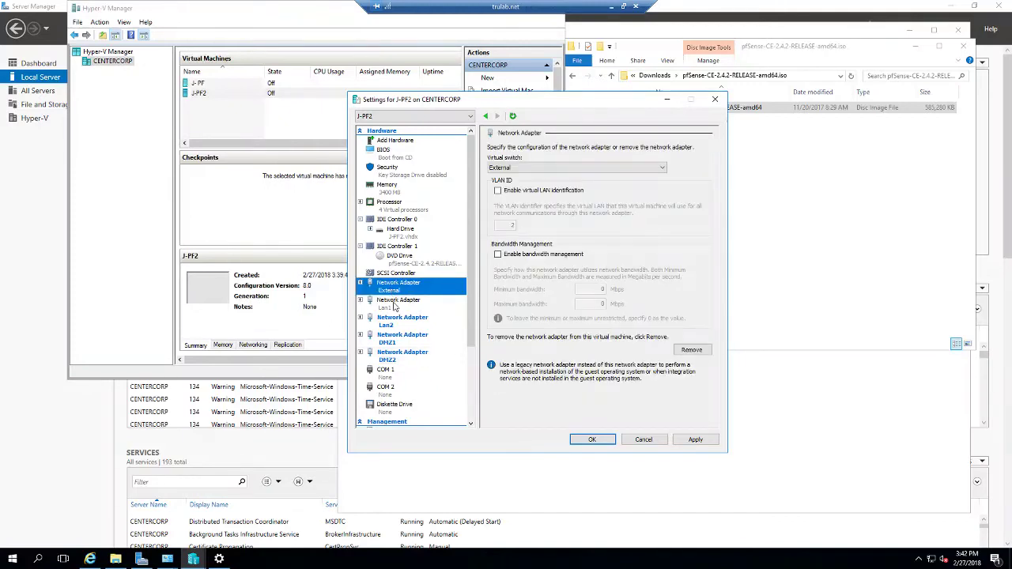
{"action": "left_click", "coordinate": [395, 304]}
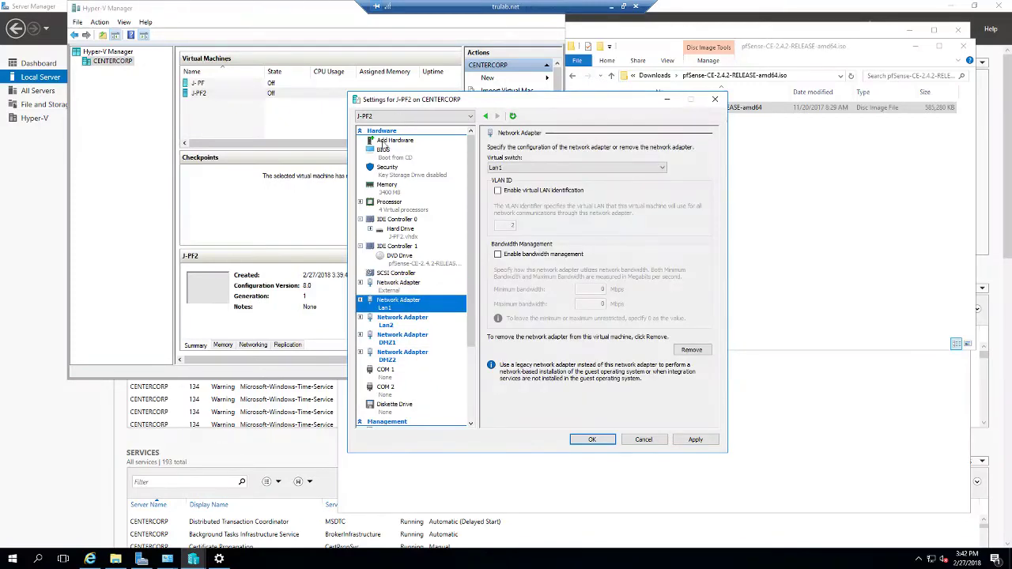
{"action": "left_click", "coordinate": [386, 324]}
{"action": "left_click", "coordinate": [395, 340]}
{"action": "left_click", "coordinate": [400, 360]}
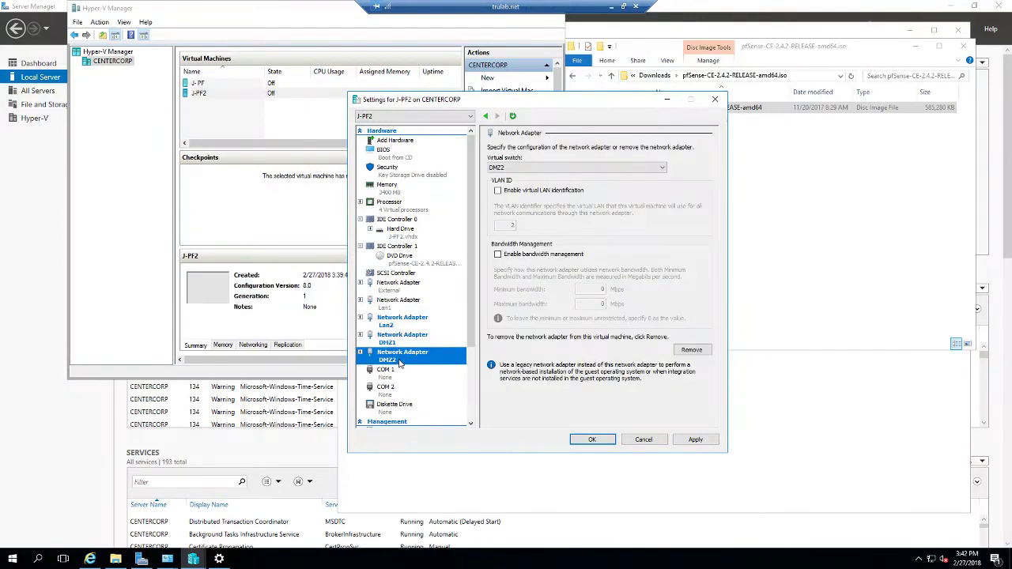
{"action": "left_click", "coordinate": [386, 321]}
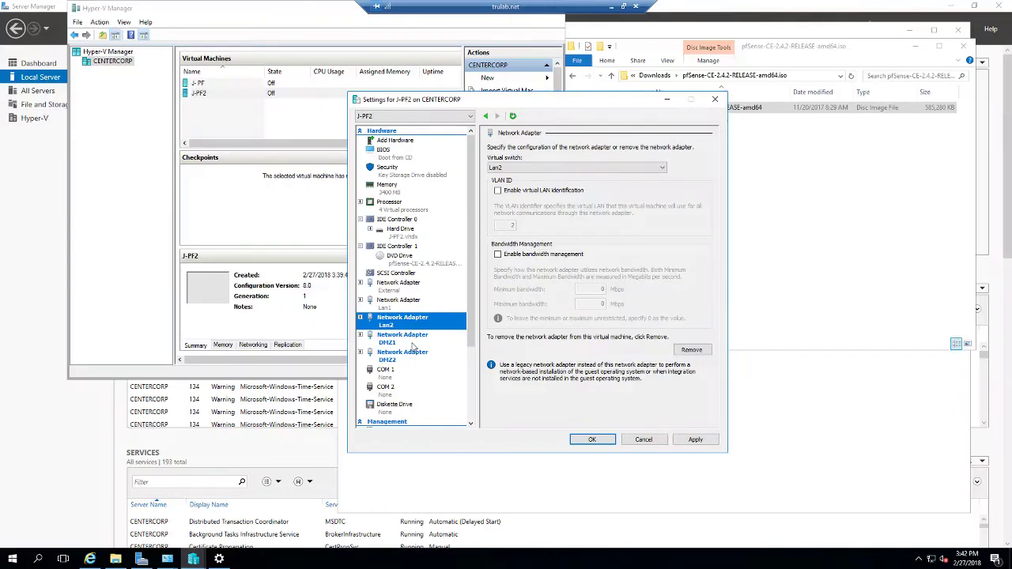
{"action": "left_click", "coordinate": [407, 337]}
{"action": "left_click", "coordinate": [405, 320]}
{"action": "left_click", "coordinate": [405, 304]}
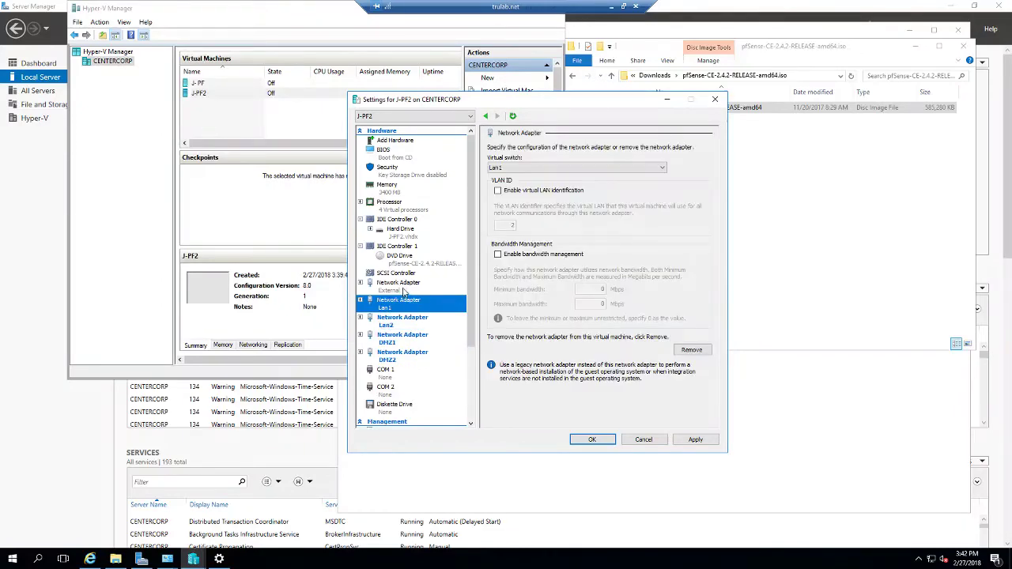
{"action": "left_click", "coordinate": [399, 285]}
{"action": "left_click", "coordinate": [402, 320]}
{"action": "left_click", "coordinate": [396, 340]}
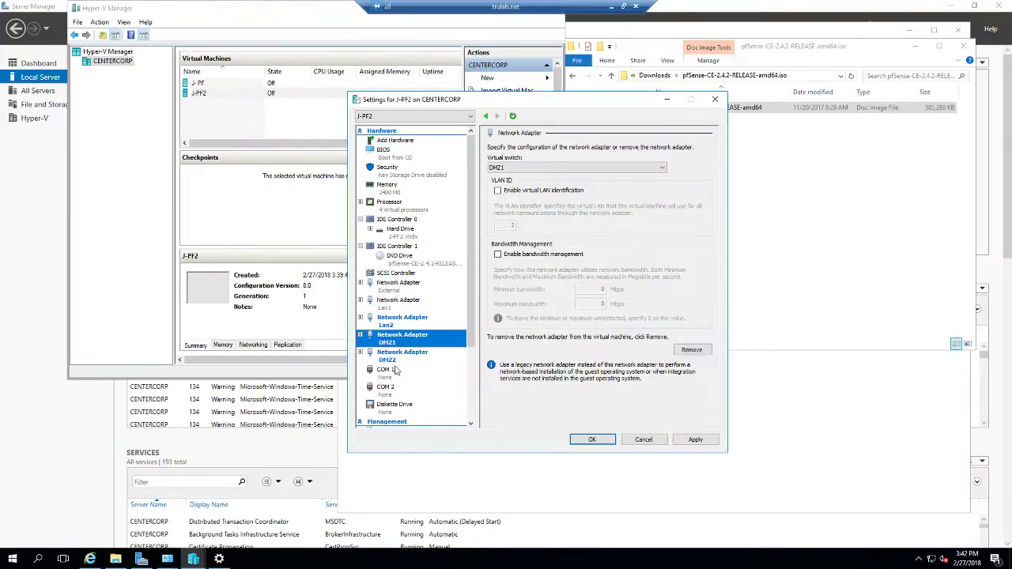
{"action": "left_click", "coordinate": [396, 371]}
{"action": "left_click", "coordinate": [400, 358]}
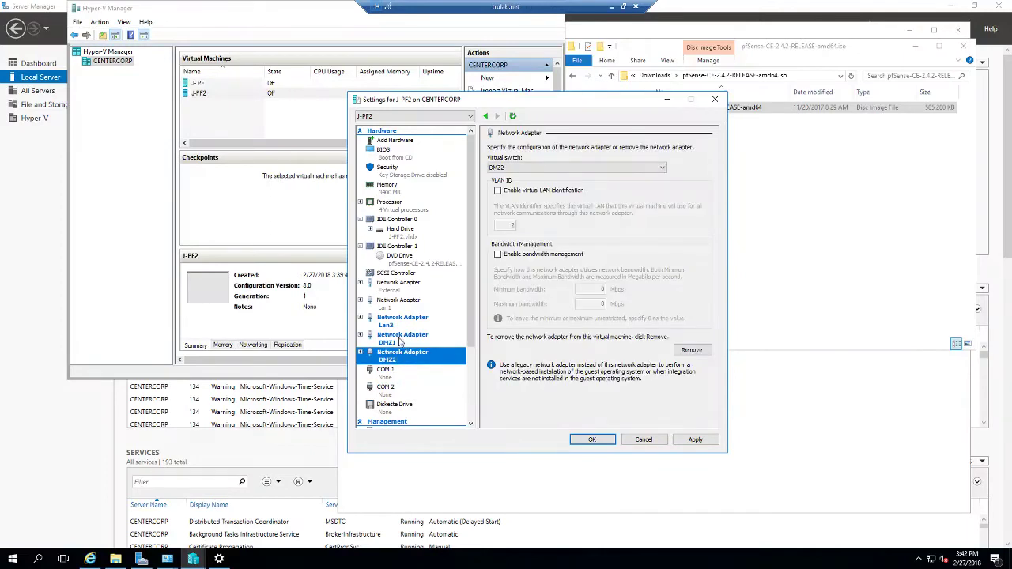
{"action": "left_click", "coordinate": [401, 340]}
{"action": "left_click", "coordinate": [401, 320]}
{"action": "left_click", "coordinate": [401, 307]}
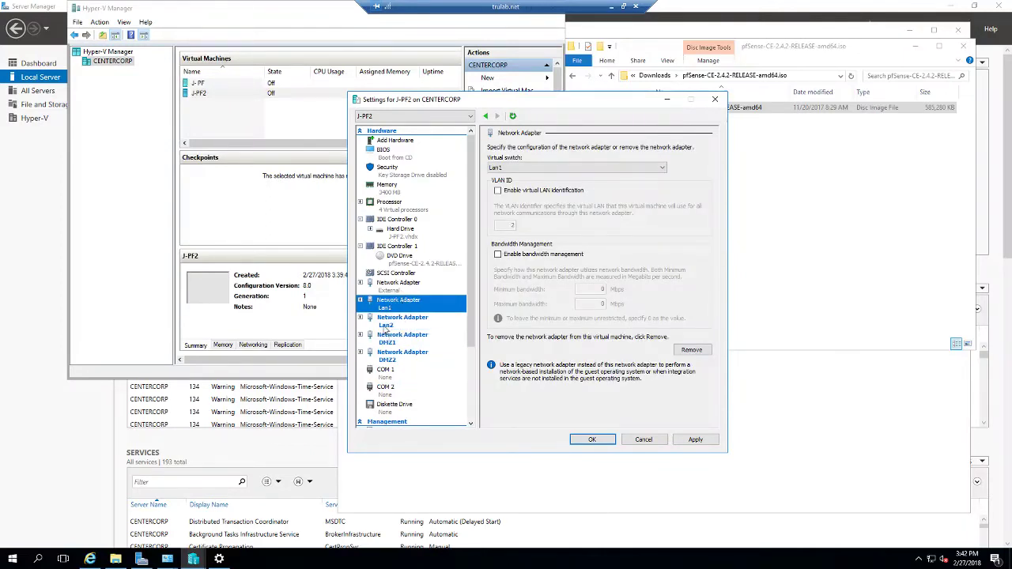
{"action": "left_click", "coordinate": [402, 287]}
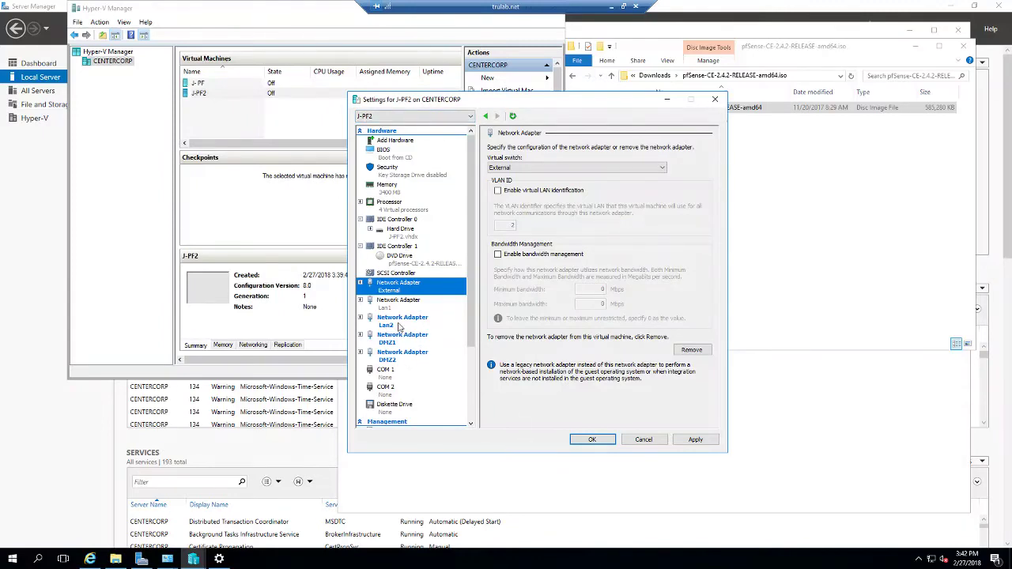
{"action": "left_click", "coordinate": [589, 441]}
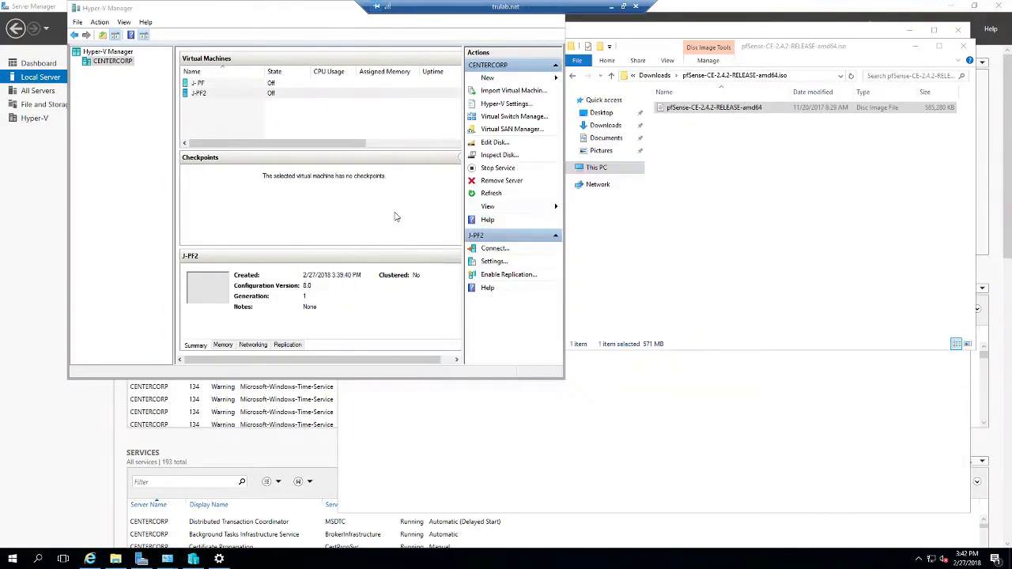
Step: Open J-PF2's connection window and reopen its settings from the File menu
{"action": "double_click", "coordinate": [271, 95]}
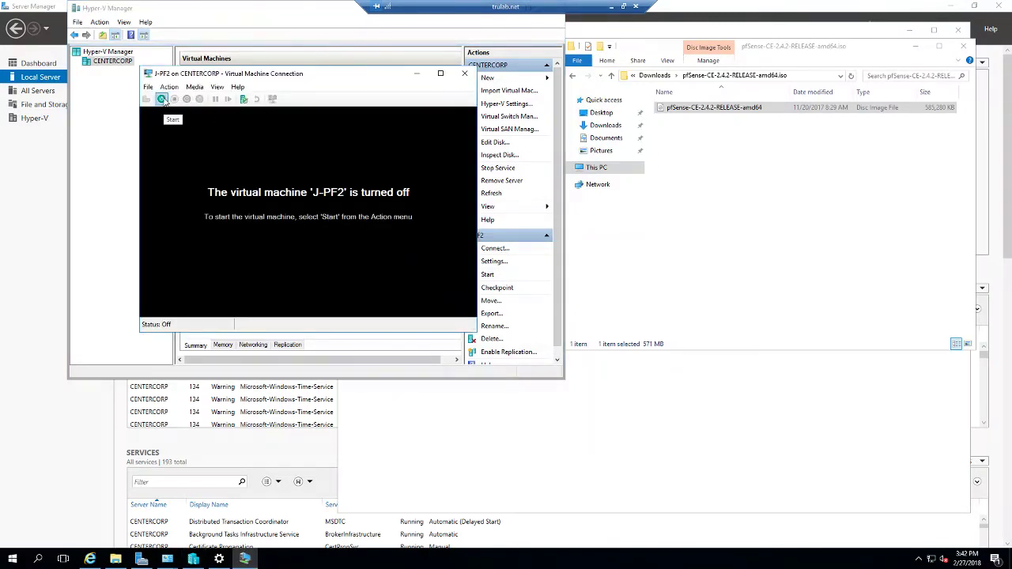
{"action": "left_click", "coordinate": [147, 87]}
{"action": "left_click", "coordinate": [167, 98]}
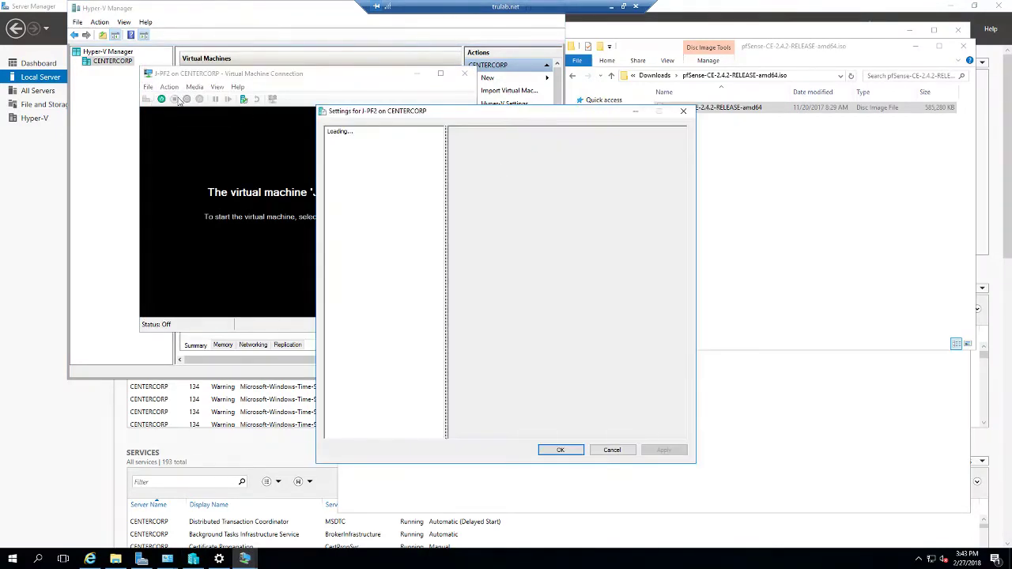
Step: Close J-PF2's settings and start the VM so it boots into the pfSense installer
{"action": "left_click", "coordinate": [683, 111]}
{"action": "left_click", "coordinate": [162, 99]}
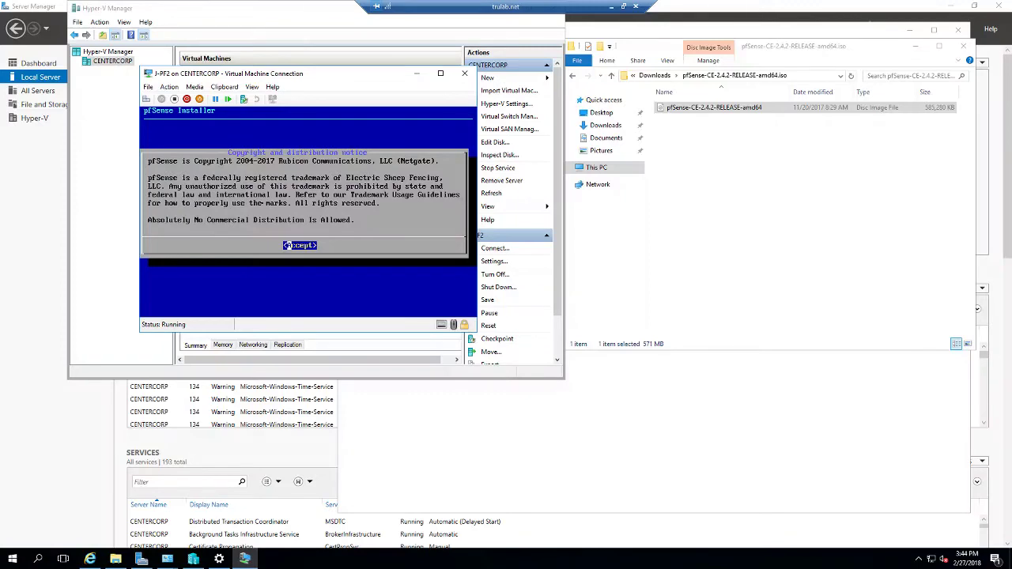
Step: Accept the copyright notice, choose Install, keep the default keymap and select Auto (UFS) guided partitioning
{"action": "key", "text": "Return"}
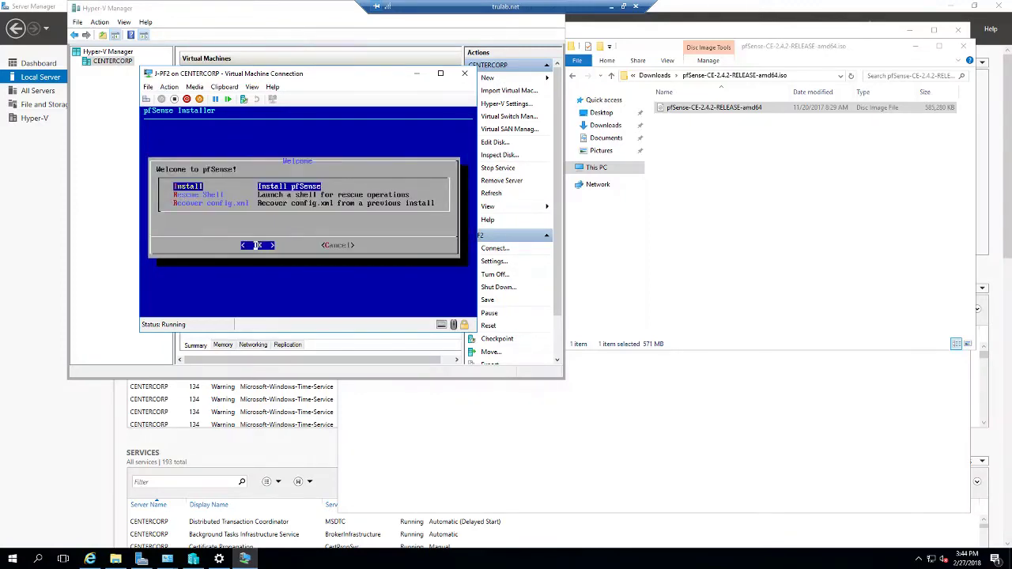
{"action": "key", "text": "Return"}
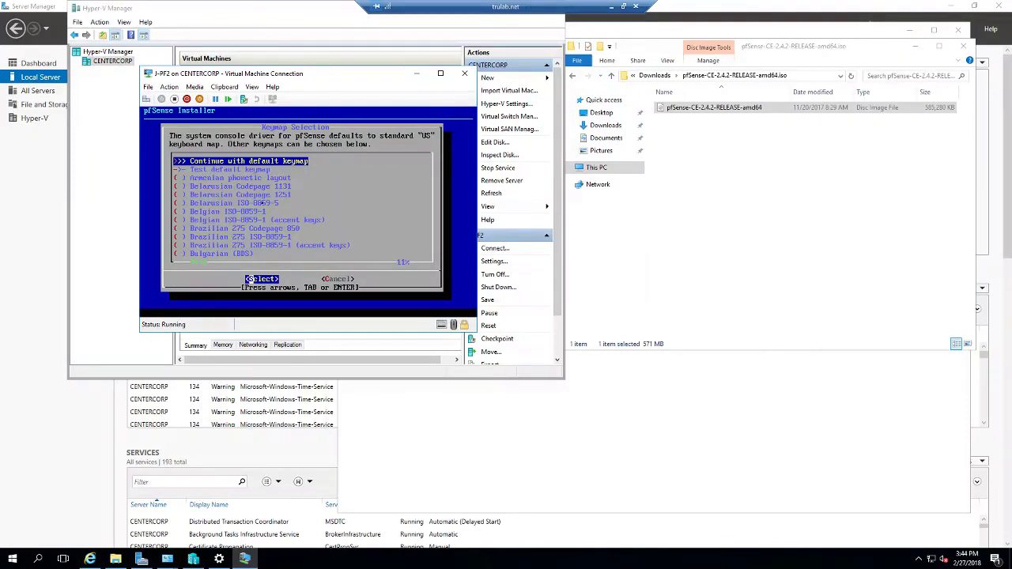
{"action": "key", "text": "Return"}
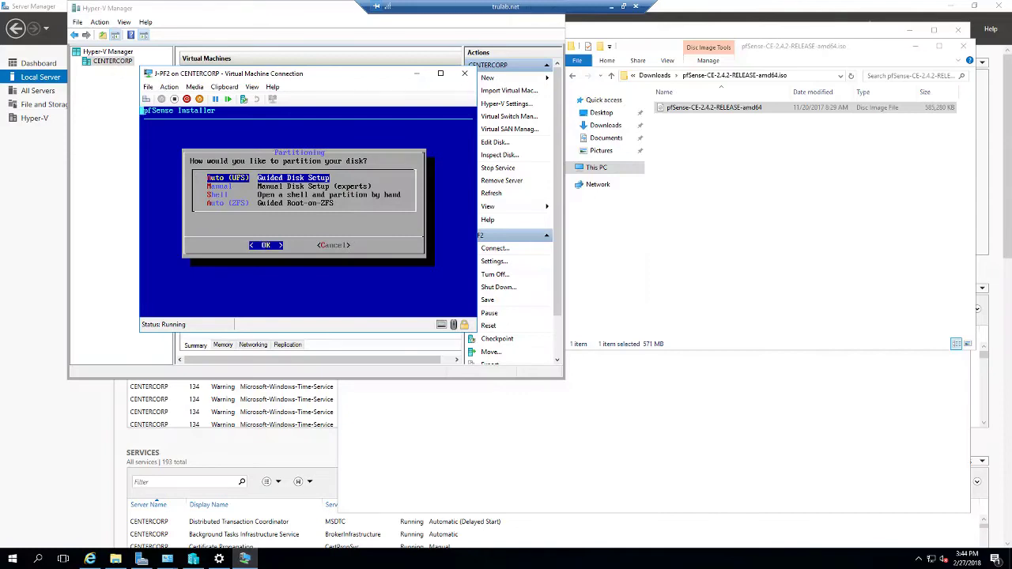
{"action": "key", "text": "Return"}
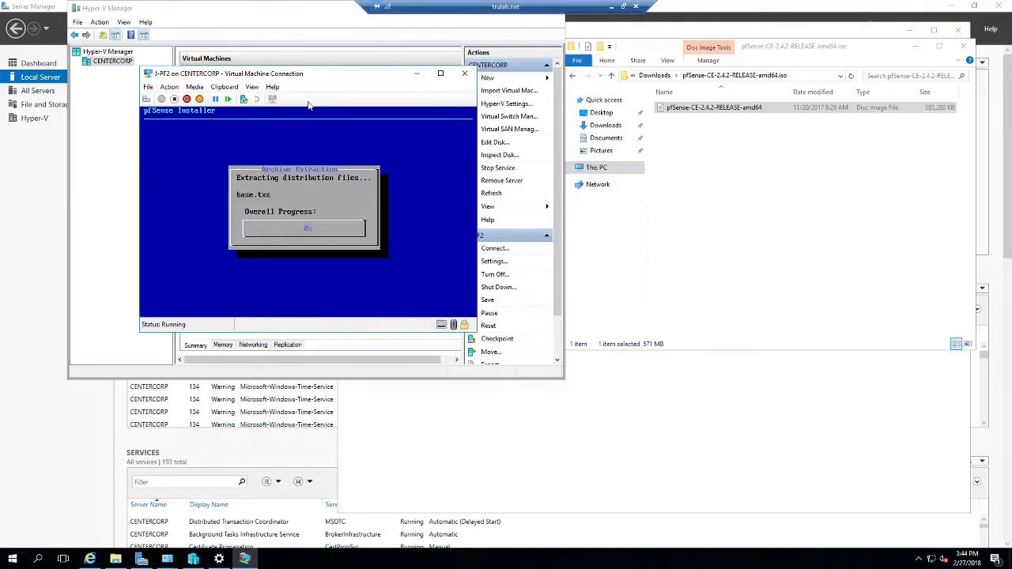
Step: Move the VM console window toward the centre while the installation finishes
{"action": "left_click_drag", "start_coordinate": [319, 79], "coordinate": [540, 170]}
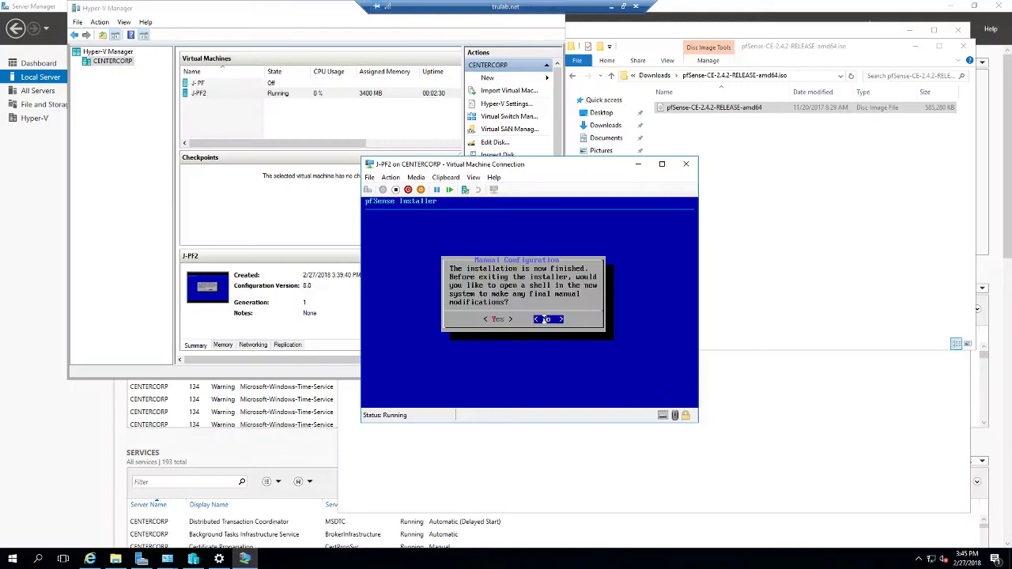
Step: Decline the manual-configuration shell and reboot into the installed pfSense
{"action": "key", "text": "Return"}
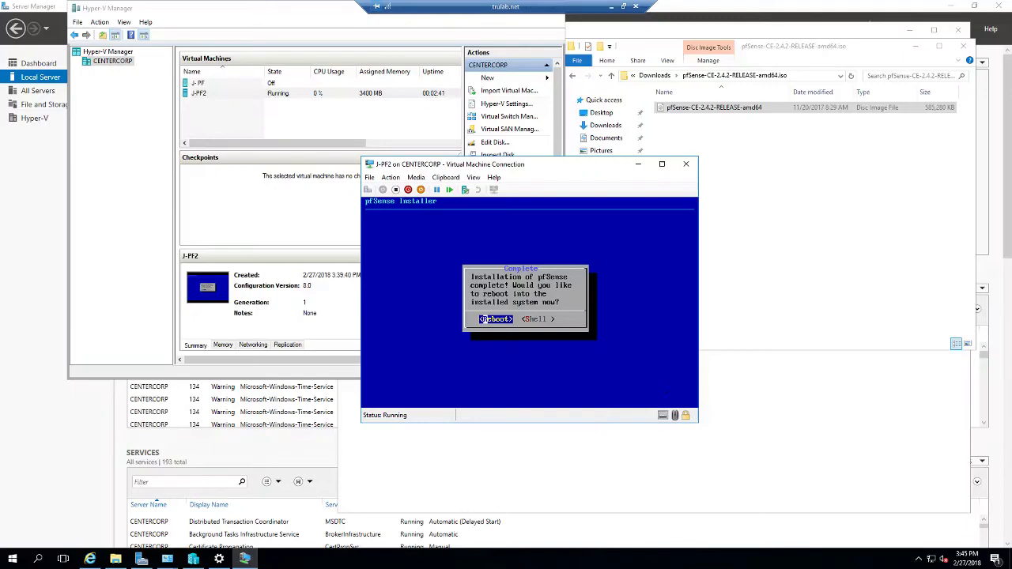
{"action": "key", "text": "Return"}
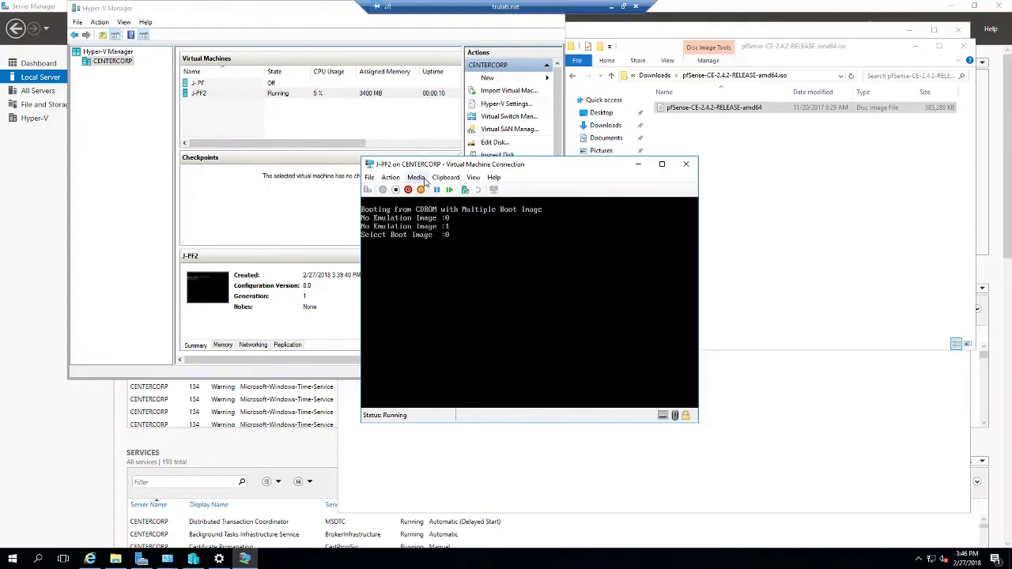
Step: Eject the pfSense ISO from J-PF2's DVD drive and reset the virtual machine
{"action": "left_click", "coordinate": [418, 178]}
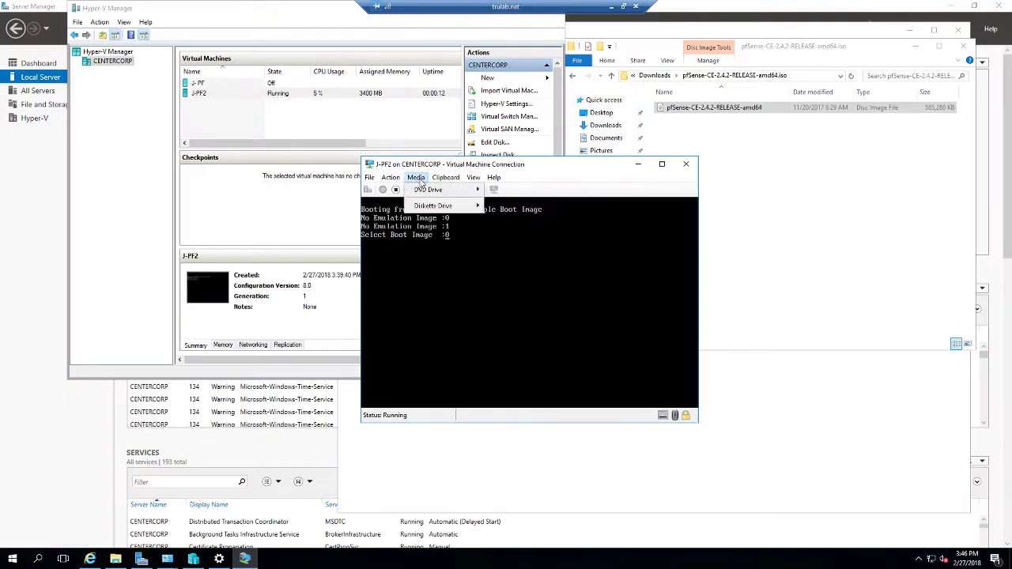
{"action": "mouse_move", "coordinate": [425, 191]}
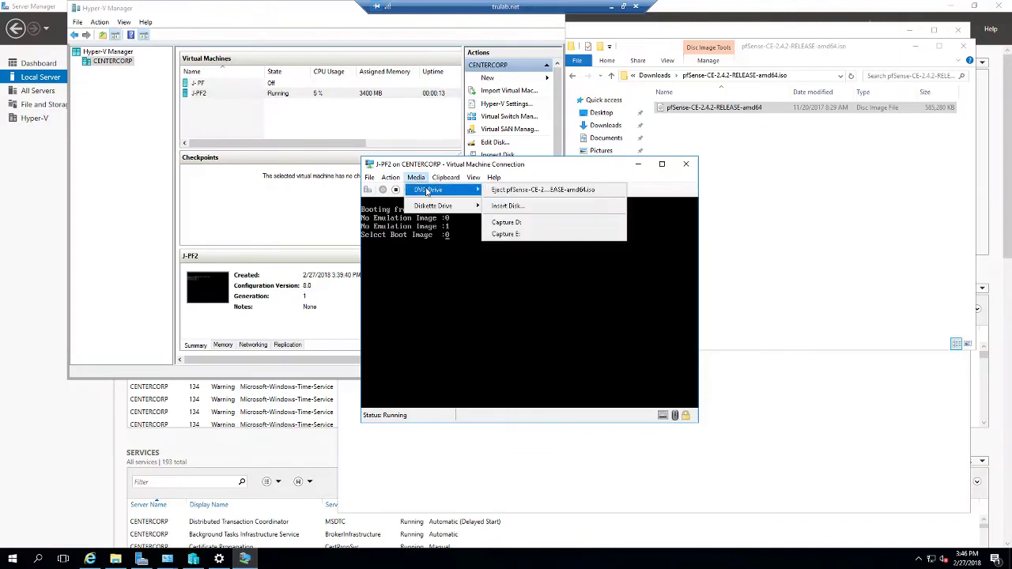
{"action": "left_click", "coordinate": [538, 192]}
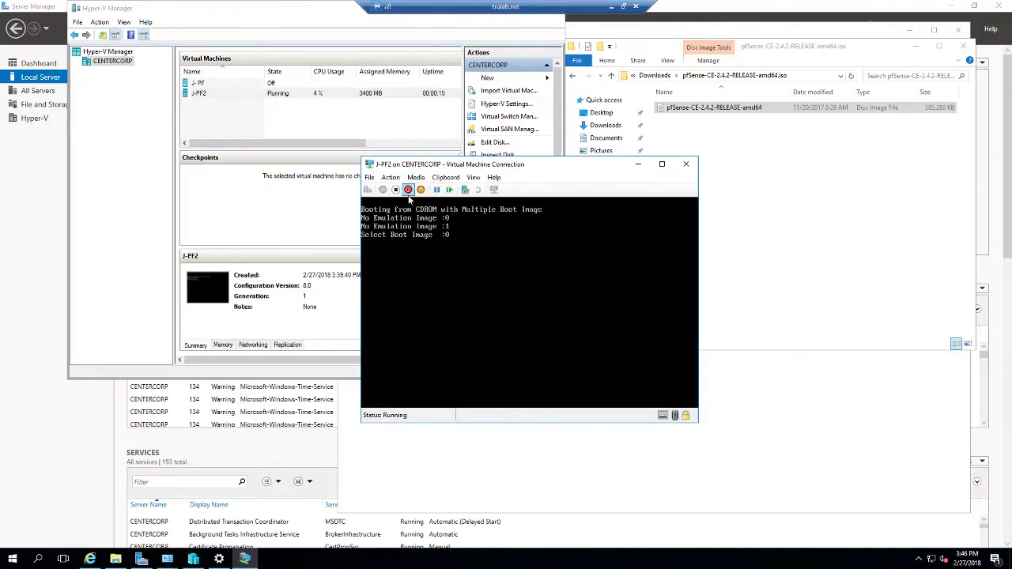
{"action": "left_click", "coordinate": [414, 180]}
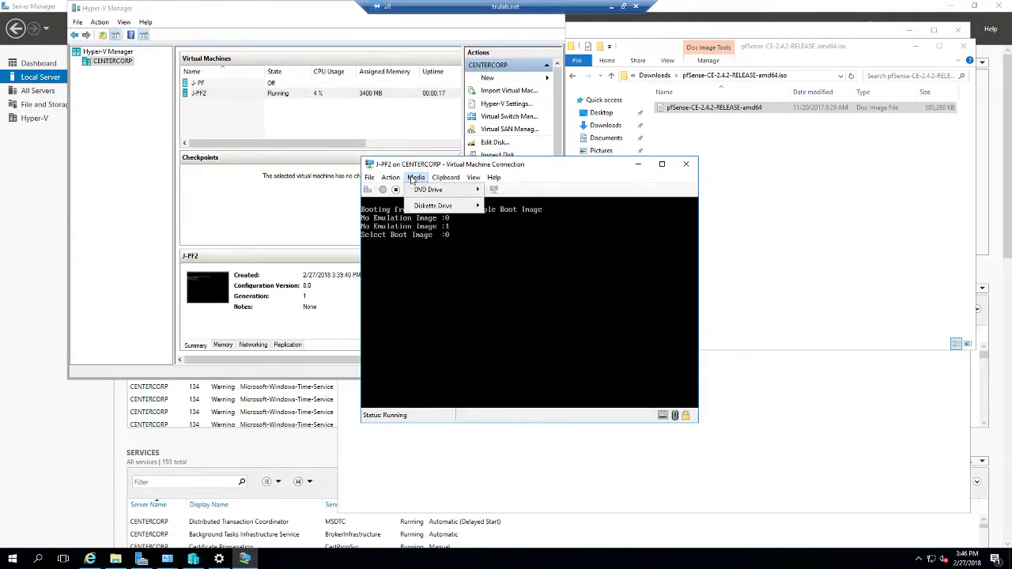
{"action": "left_click", "coordinate": [412, 179]}
{"action": "left_click", "coordinate": [454, 195]}
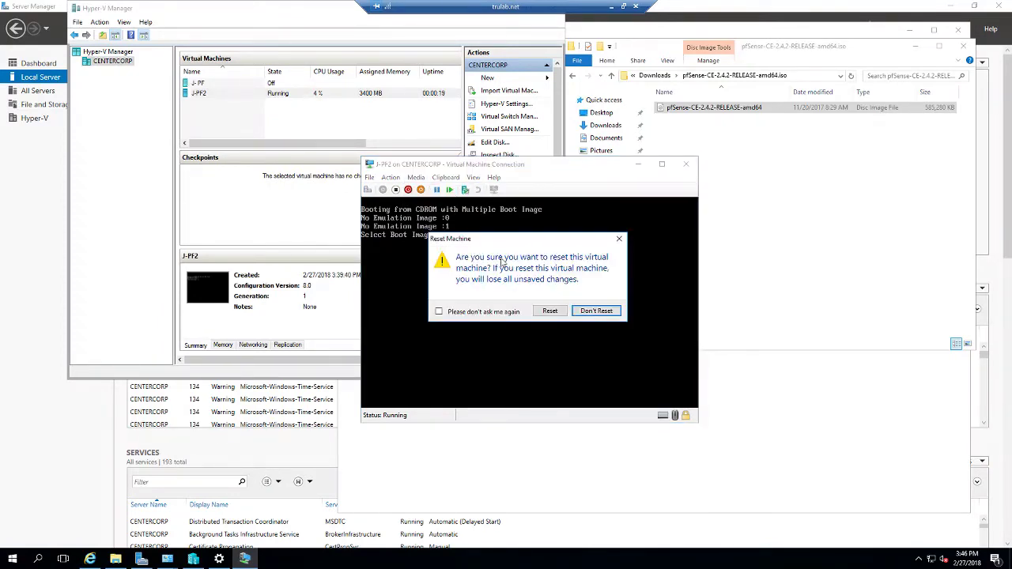
{"action": "left_click", "coordinate": [550, 310]}
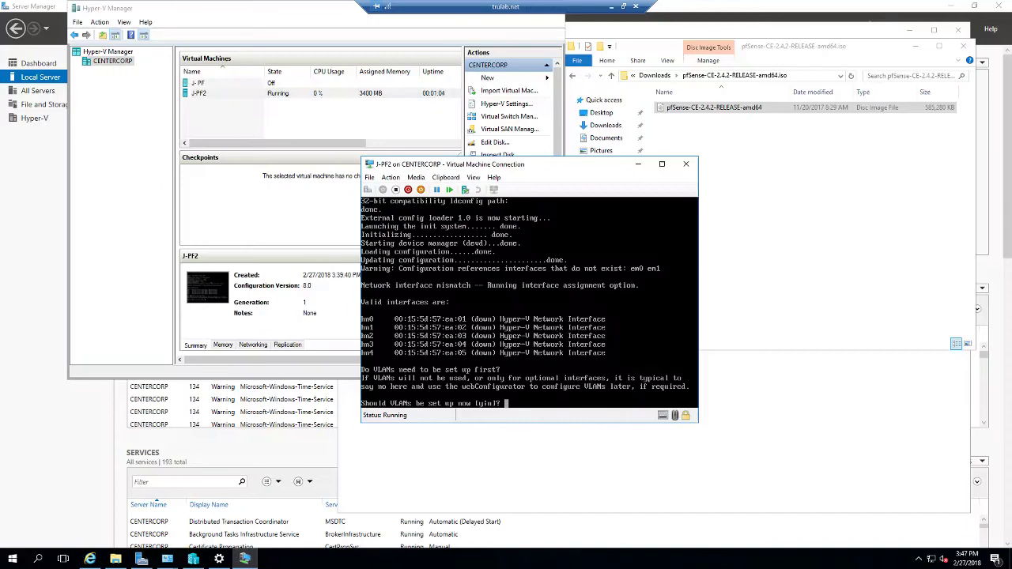
Step: Skip VLAN setup and assign hn0 as WAN and hn1 as LAN
{"action": "type", "text": "n"}
{"action": "key", "text": "Return"}
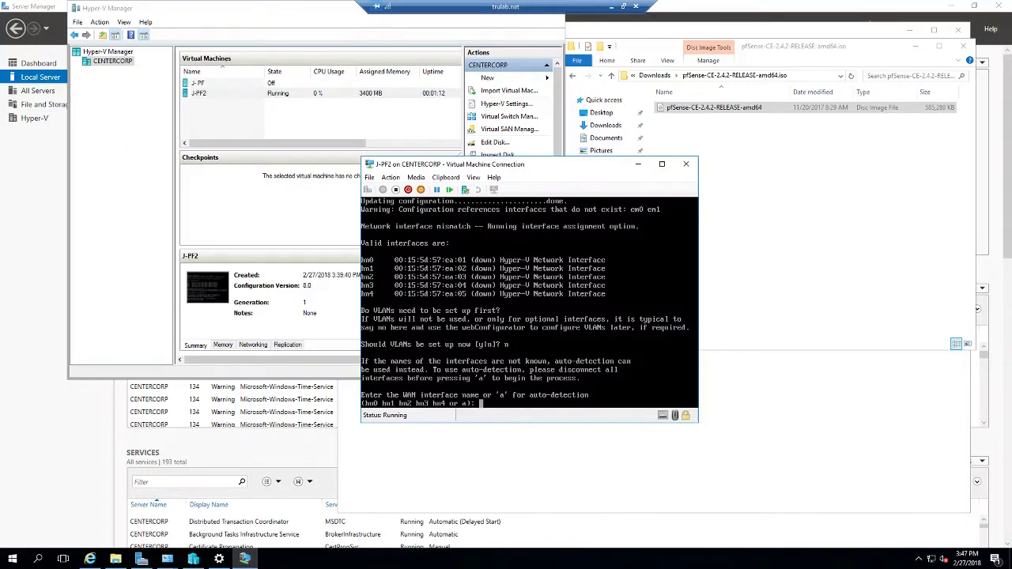
{"action": "type", "text": "hn0"}
{"action": "key", "text": "Return"}
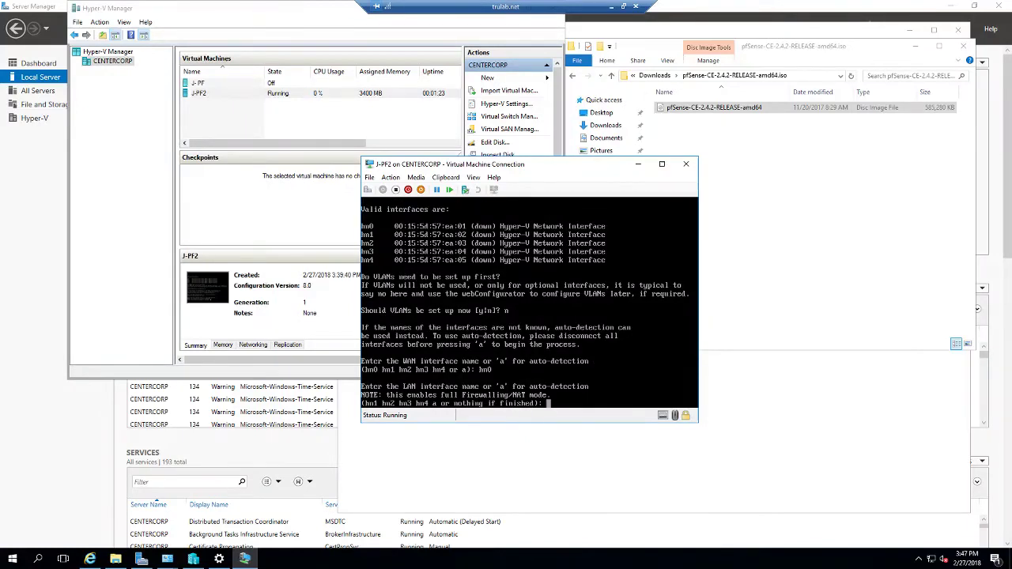
{"action": "type", "text": "hn1"}
{"action": "key", "text": "Return"}
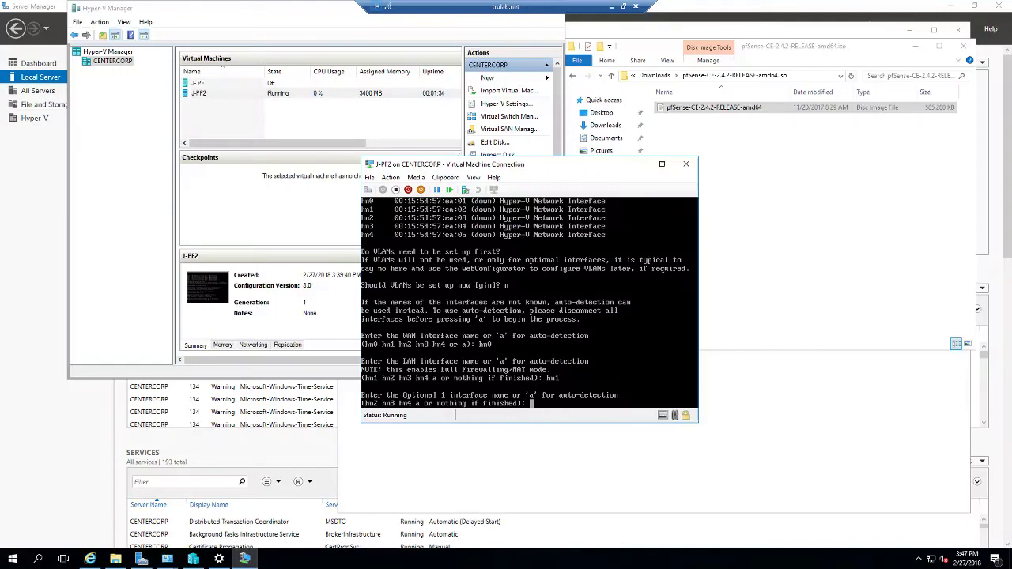
Step: Assign hn2, hn3 and hn4 as the OPT1, OPT2 and OPT3 interfaces
{"action": "type", "text": "hn2"}
{"action": "key", "text": "Return"}
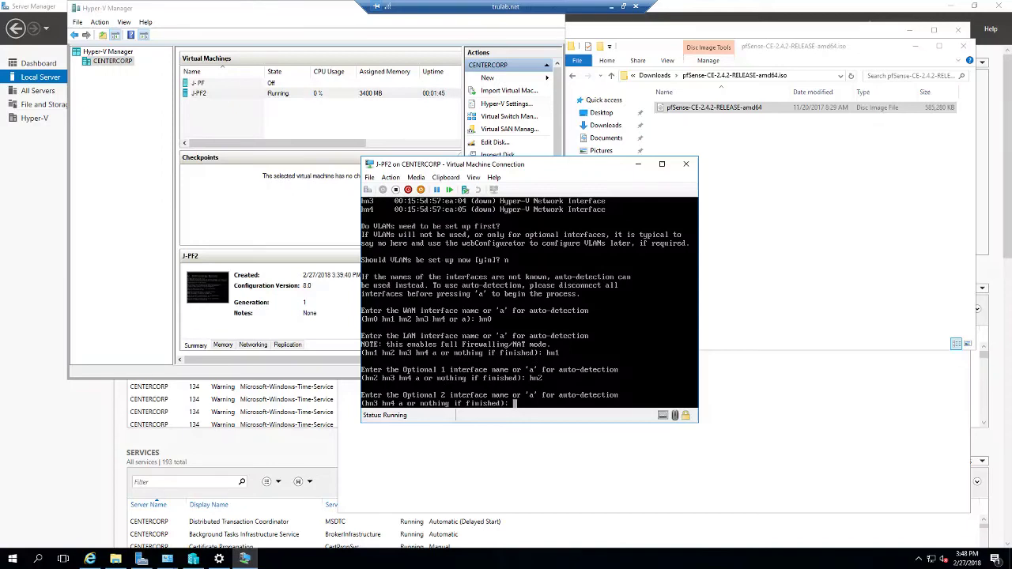
{"action": "type", "text": "hn3"}
{"action": "key", "text": "Return"}
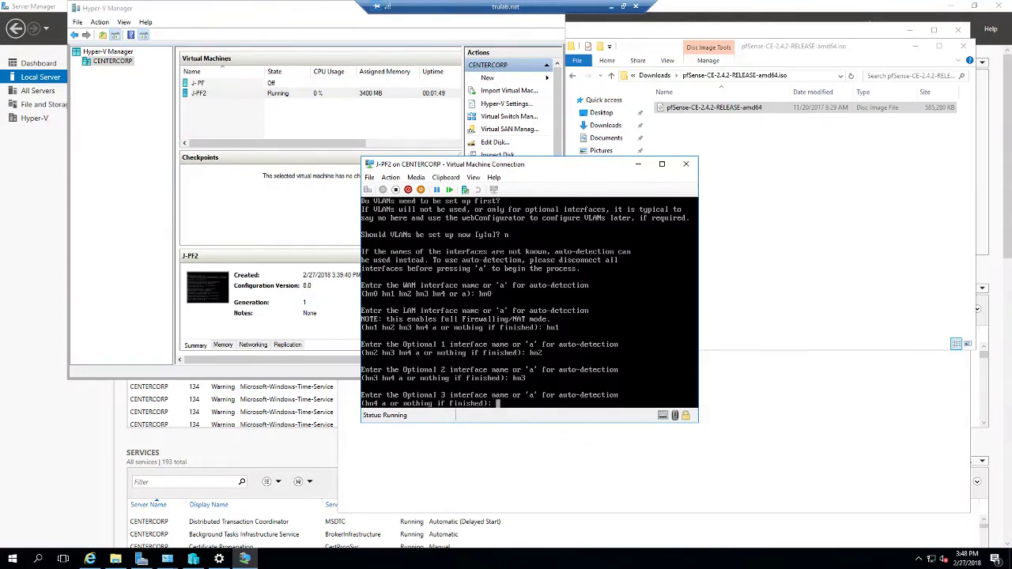
{"action": "type", "text": "hn4"}
{"action": "key", "text": "Return"}
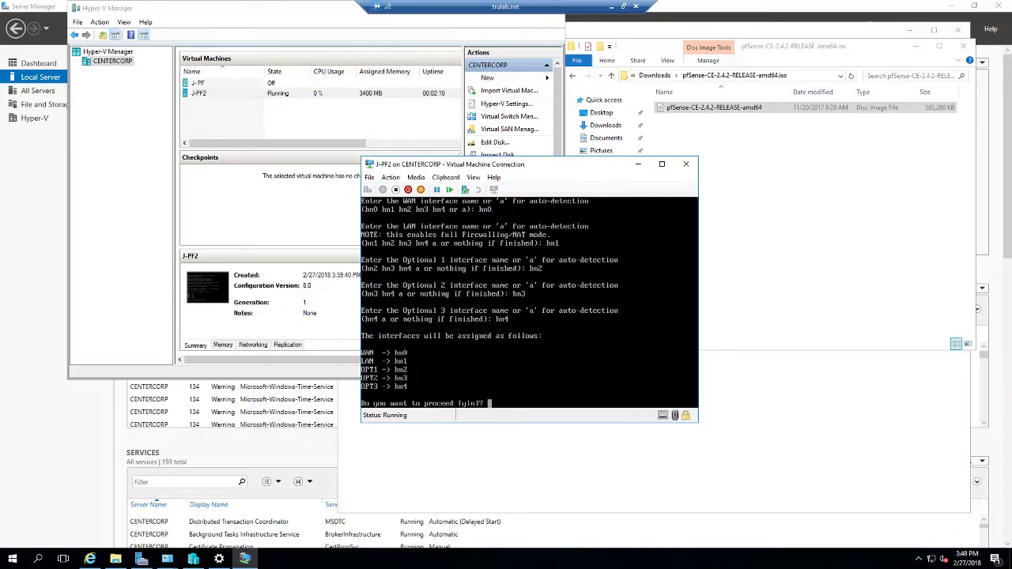
Step: Confirm the interface assignments with y, then window the Remote Desktop session and move it up-right
{"action": "type", "text": "y"}
{"action": "key", "text": "Return"}
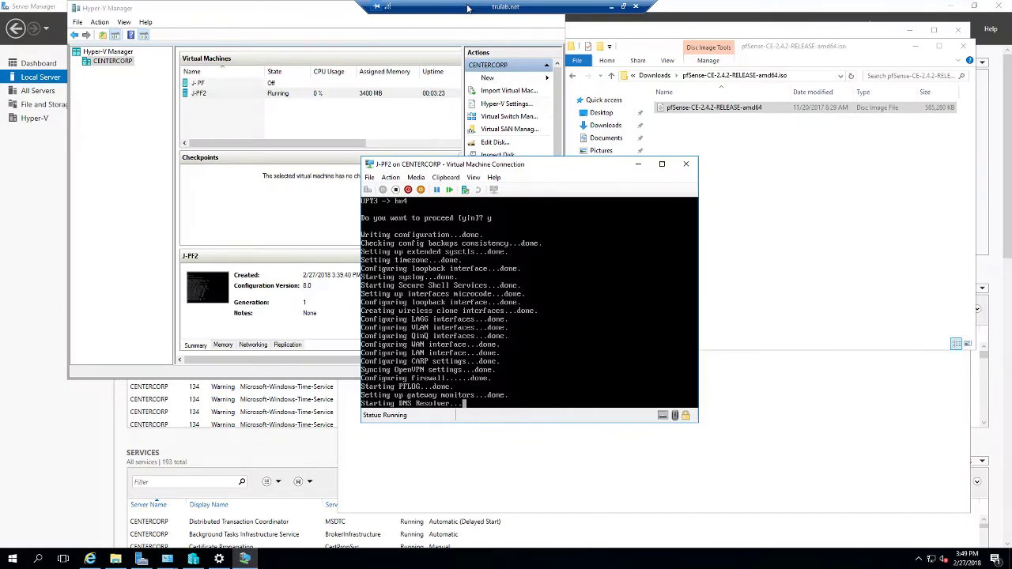
{"action": "double_click", "coordinate": [467, 7]}
{"action": "left_click_drag", "start_coordinate": [481, 79], "coordinate": [522, 68]}
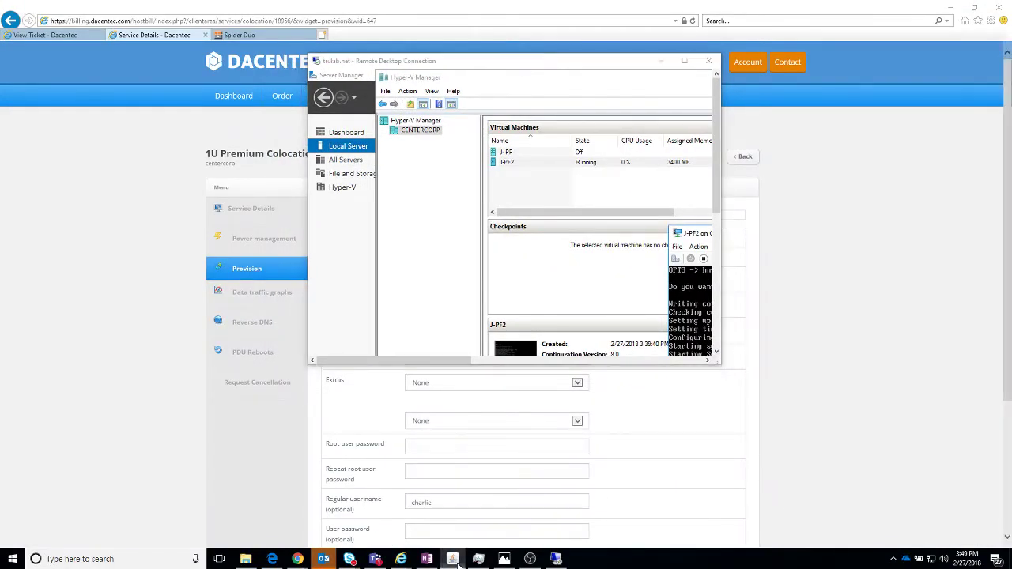
Step: Bring the KVM console forward, then return the Remote Desktop session to full screen
{"action": "left_click", "coordinate": [454, 561]}
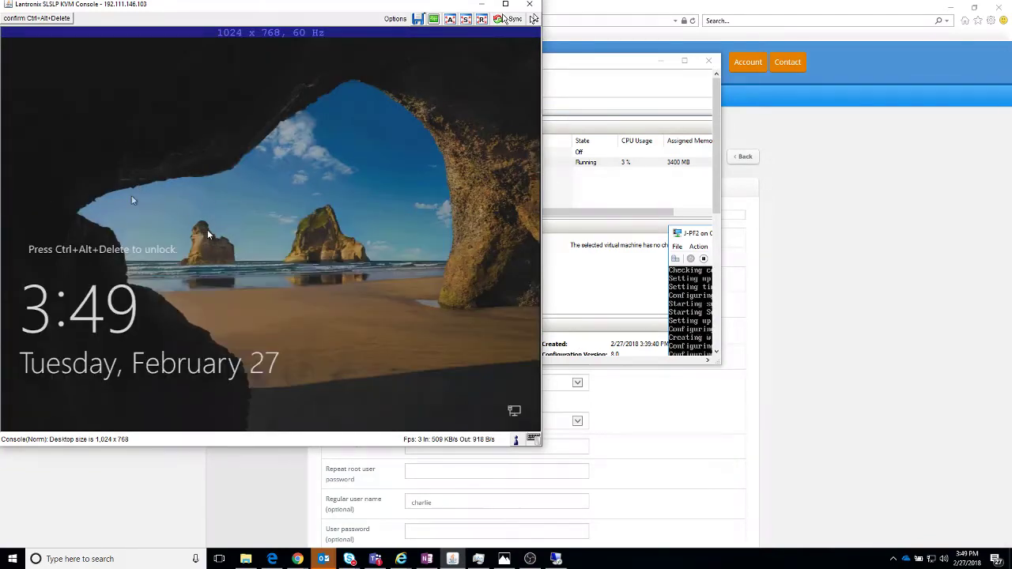
{"action": "left_click", "coordinate": [577, 65]}
{"action": "double_click", "coordinate": [576, 65]}
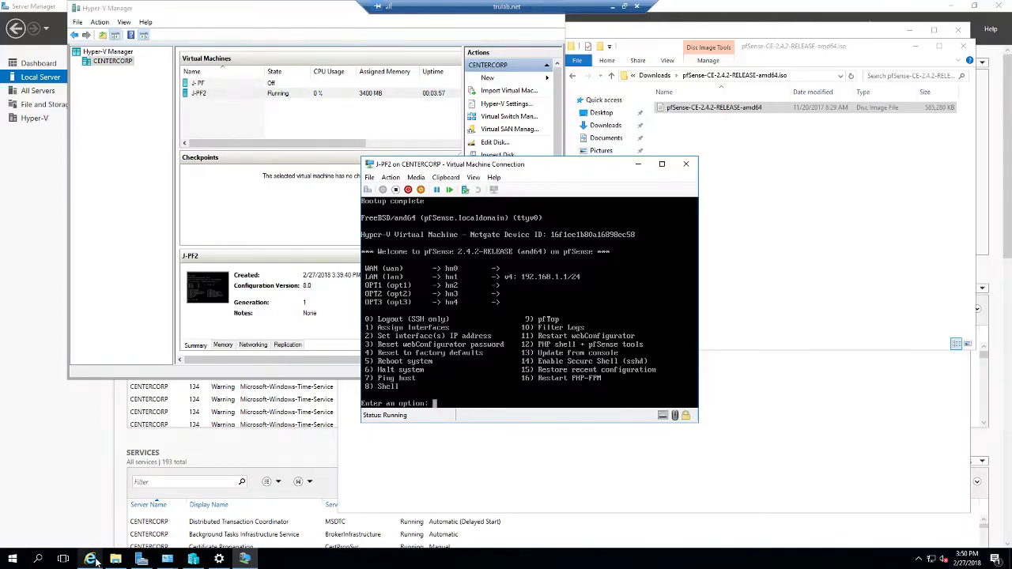
Step: Briefly show and hide the 7-Zip browser page, then bring Hyper-V Manager in front
{"action": "mouse_move", "coordinate": [92, 559]}
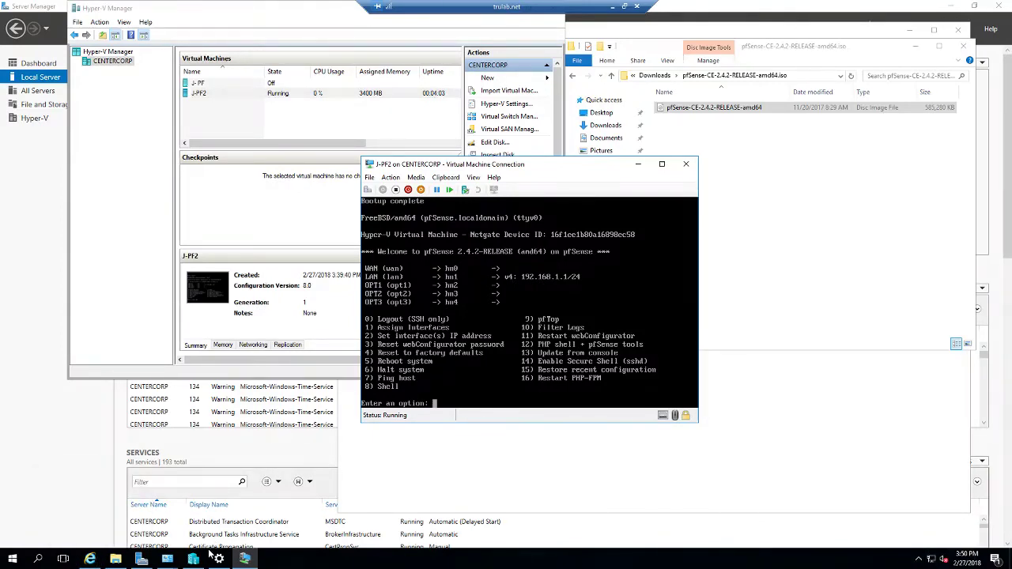
{"action": "mouse_move", "coordinate": [193, 560]}
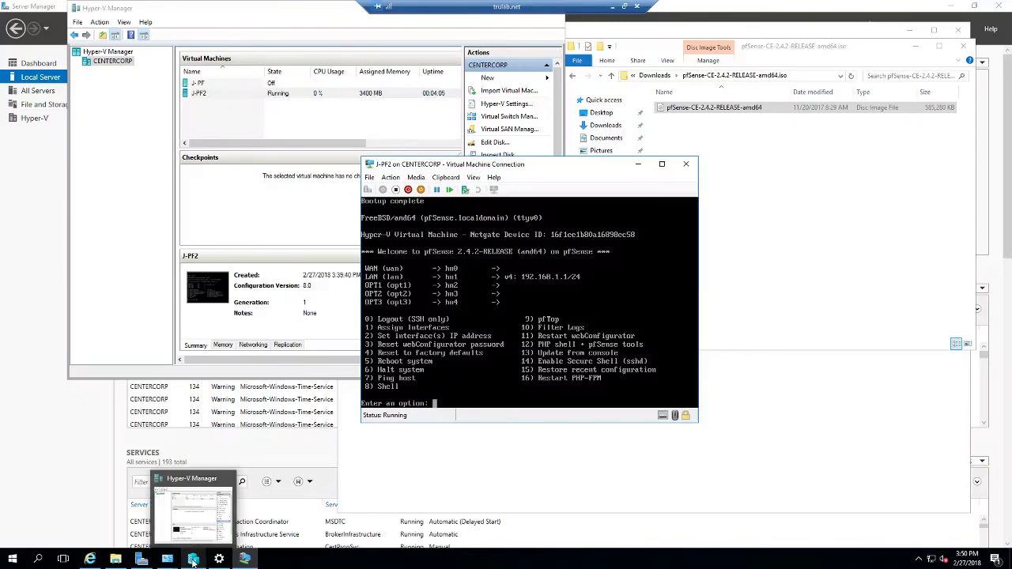
{"action": "left_click", "coordinate": [91, 559]}
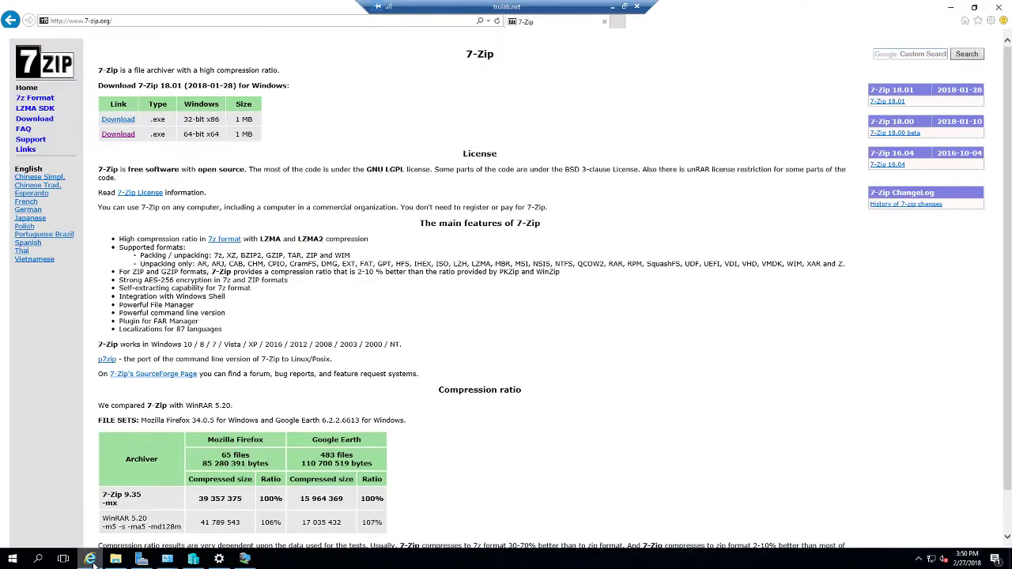
{"action": "left_click", "coordinate": [92, 560]}
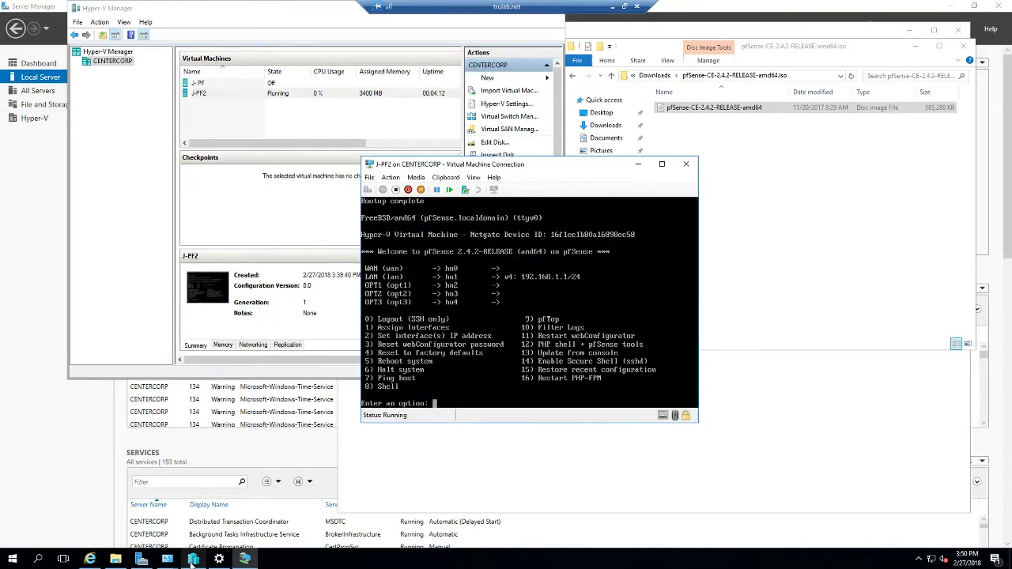
{"action": "mouse_move", "coordinate": [192, 560]}
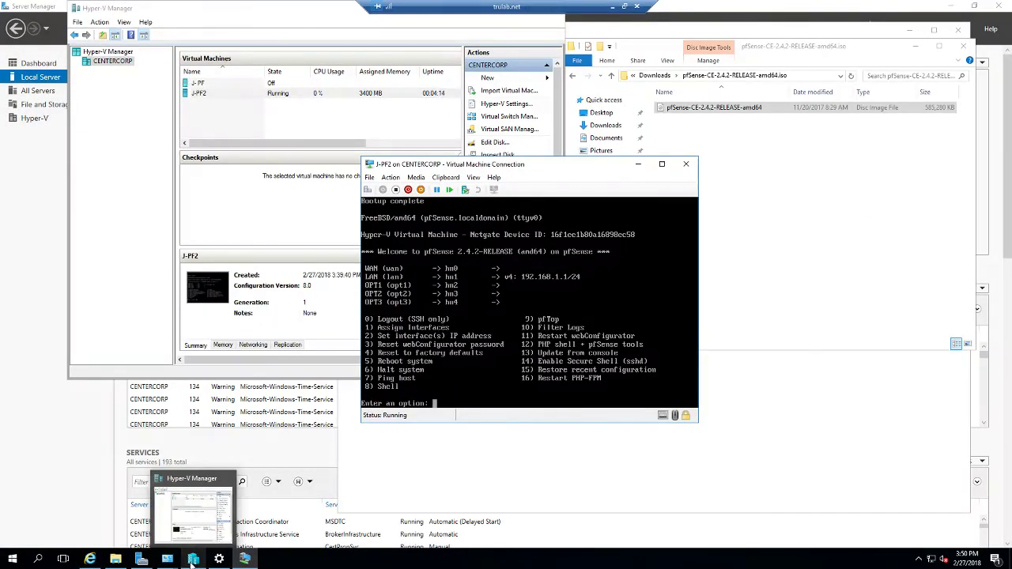
{"action": "left_click", "coordinate": [192, 560]}
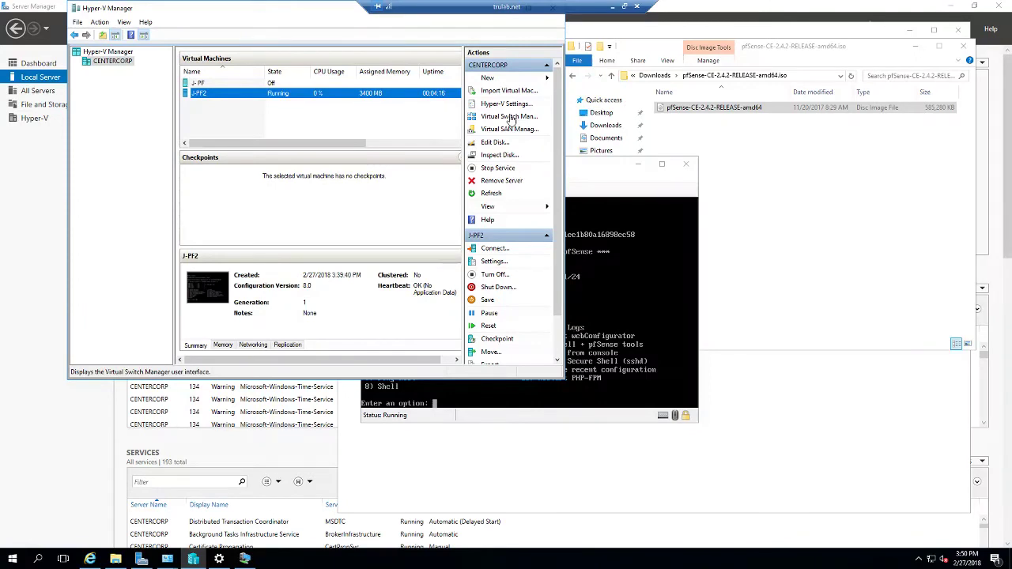
Step: Open Virtual Switch Manager on the External switch's properties and move the dialog aside
{"action": "left_click", "coordinate": [510, 118]}
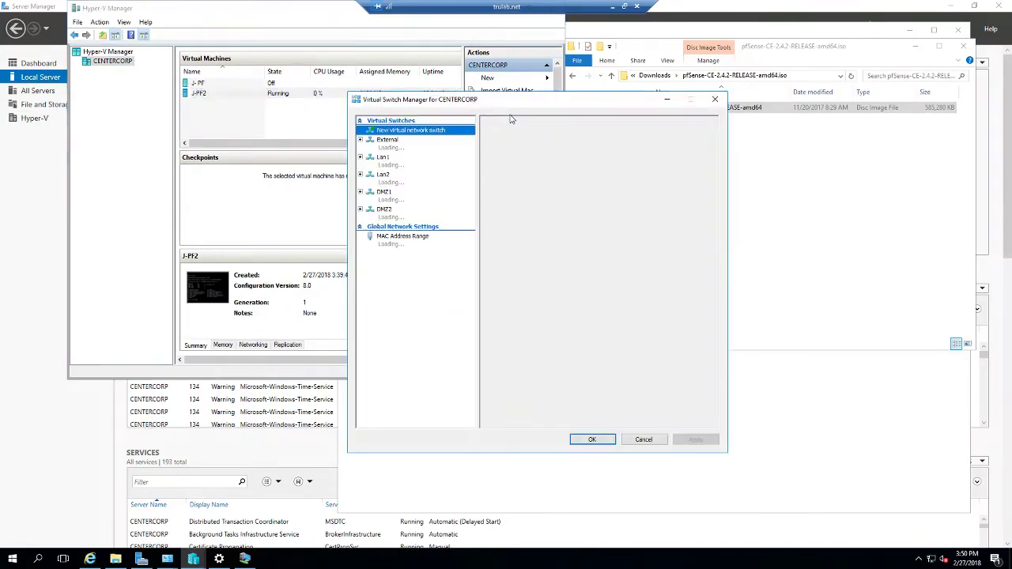
{"action": "left_click", "coordinate": [404, 143]}
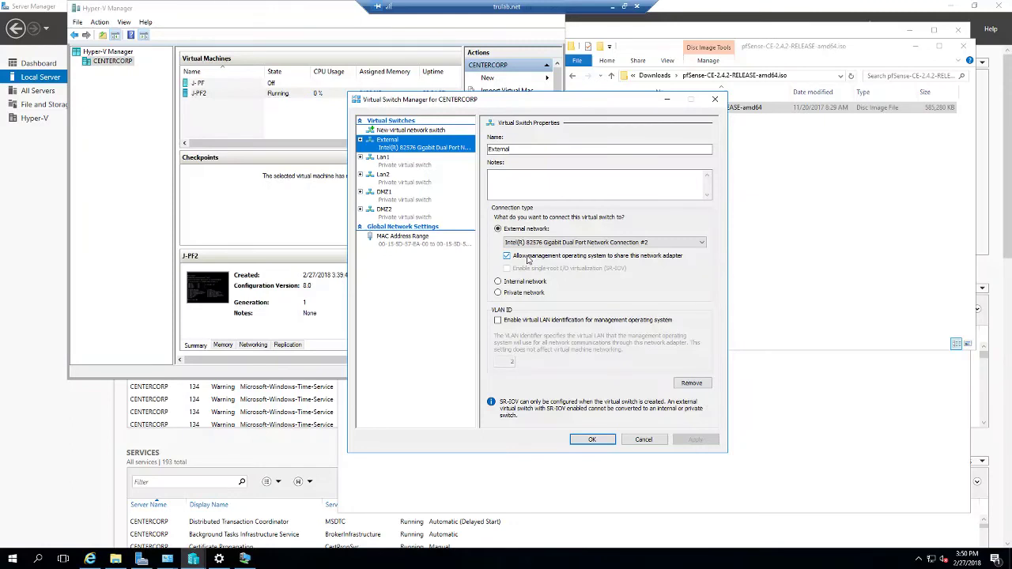
{"action": "left_click_drag", "start_coordinate": [441, 102], "coordinate": [599, 164]}
{"action": "left_click", "coordinate": [251, 94]}
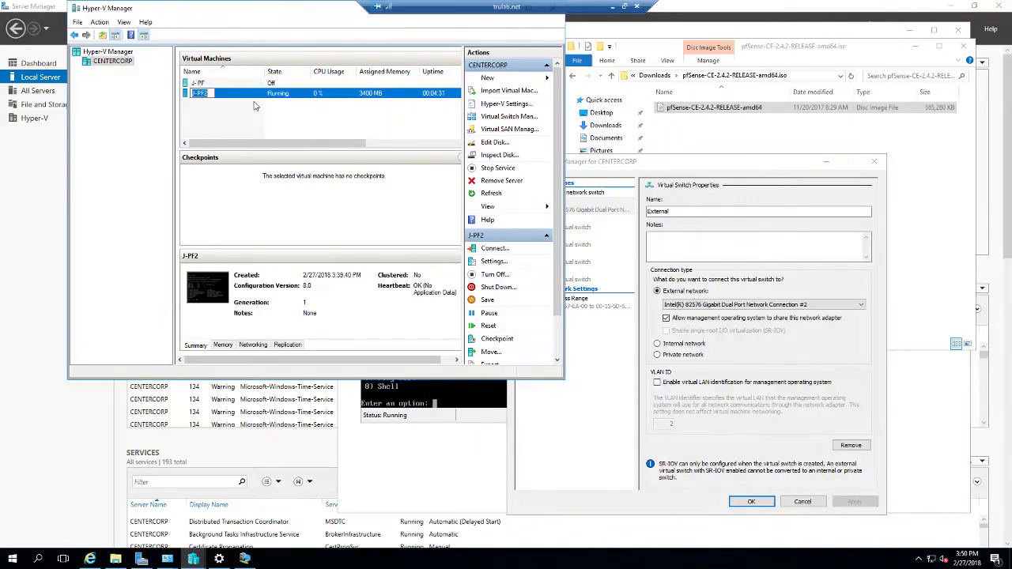
Step: Check which virtual switch J-PF2's first network adapter uses in its settings
{"action": "right_click", "coordinate": [266, 98]}
{"action": "left_click", "coordinate": [282, 116]}
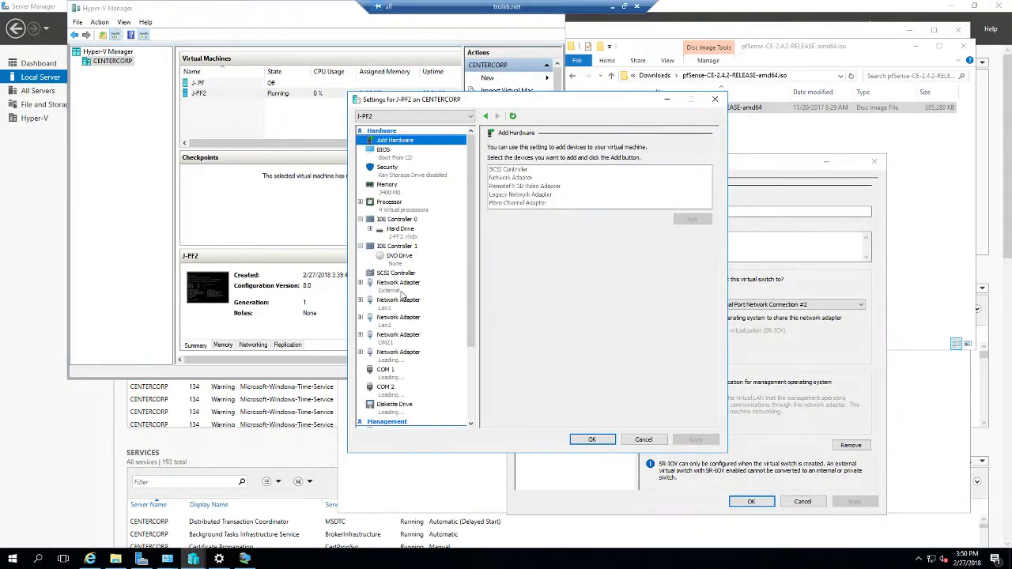
{"action": "left_click", "coordinate": [399, 291]}
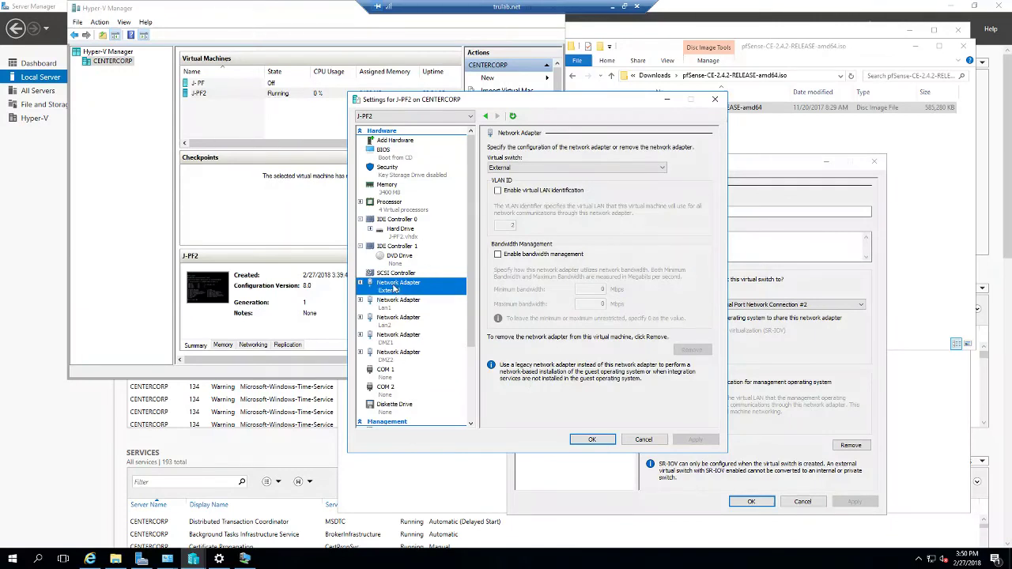
{"action": "left_click", "coordinate": [589, 437]}
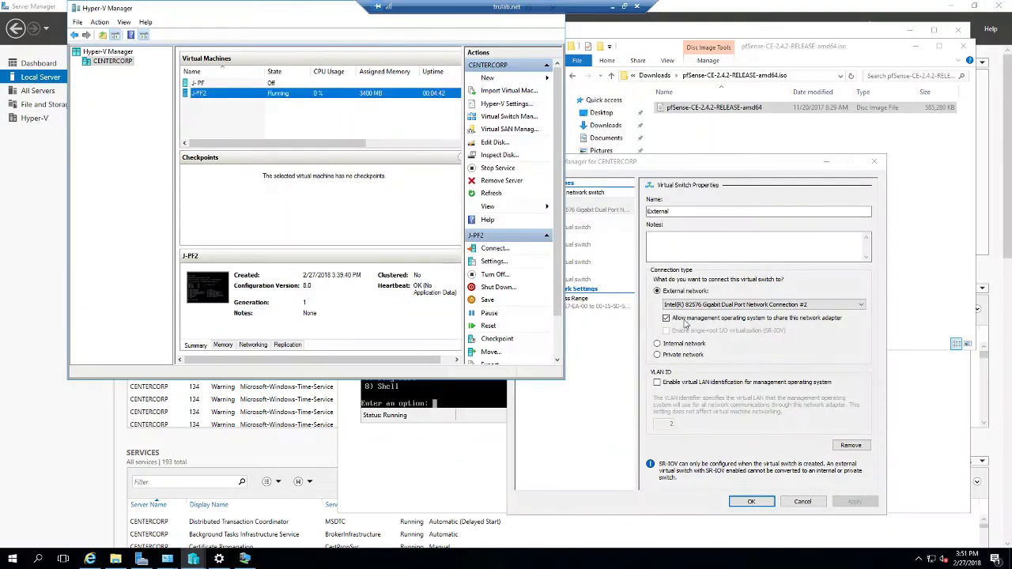
Step: Disable management OS sharing on the External switch, then window the Remote Desktop session aside
{"action": "left_click", "coordinate": [685, 321]}
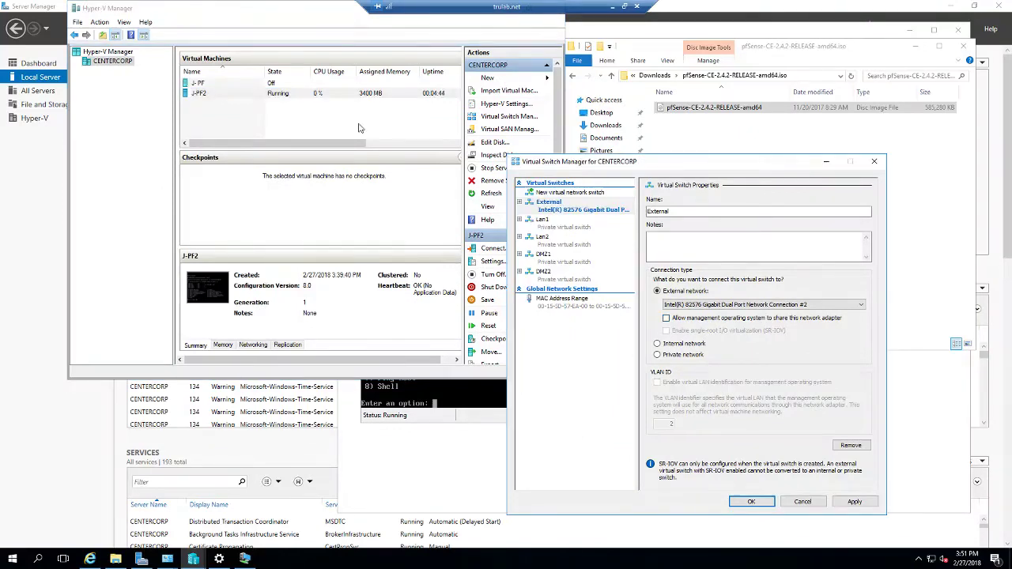
{"action": "left_click", "coordinate": [748, 503]}
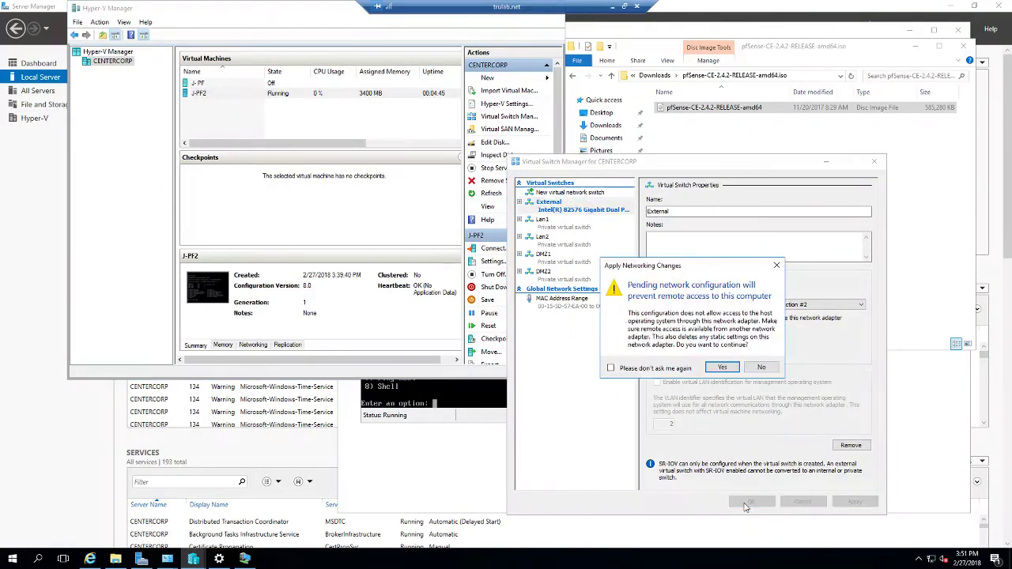
{"action": "left_click", "coordinate": [649, 370]}
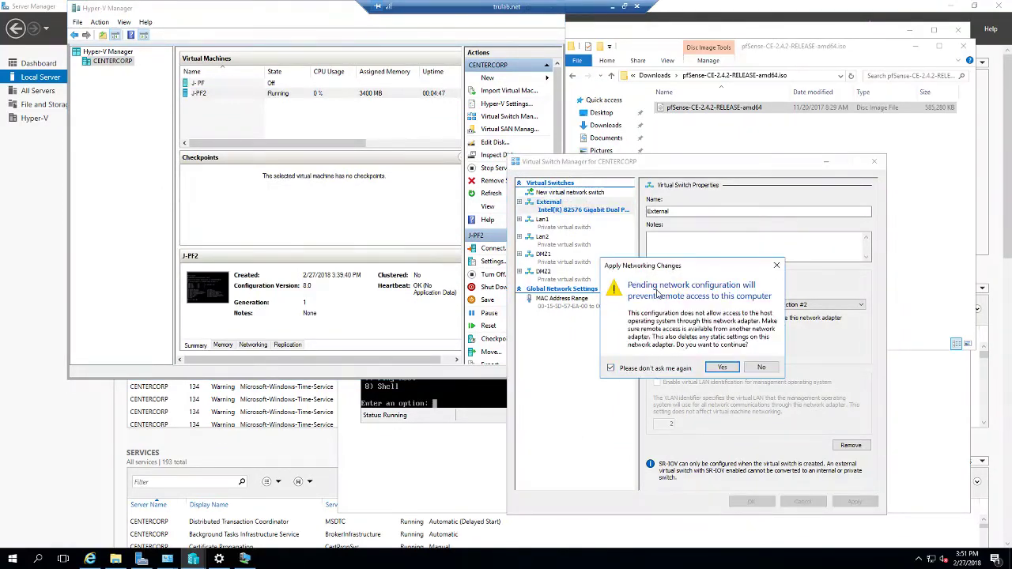
{"action": "left_click", "coordinate": [719, 367]}
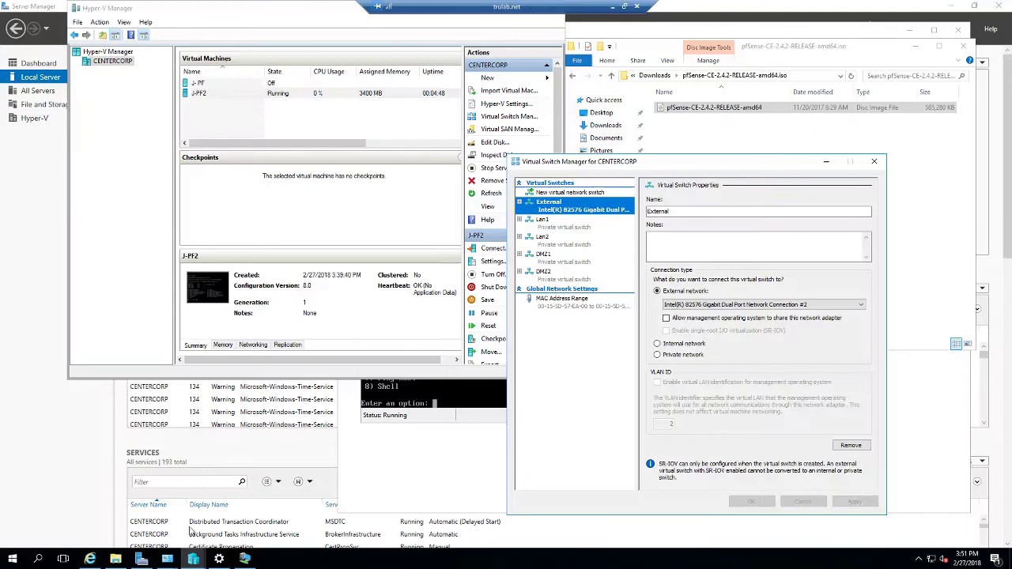
{"action": "double_click", "coordinate": [541, 10]}
{"action": "left_click_drag", "start_coordinate": [510, 68], "coordinate": [773, 129]}
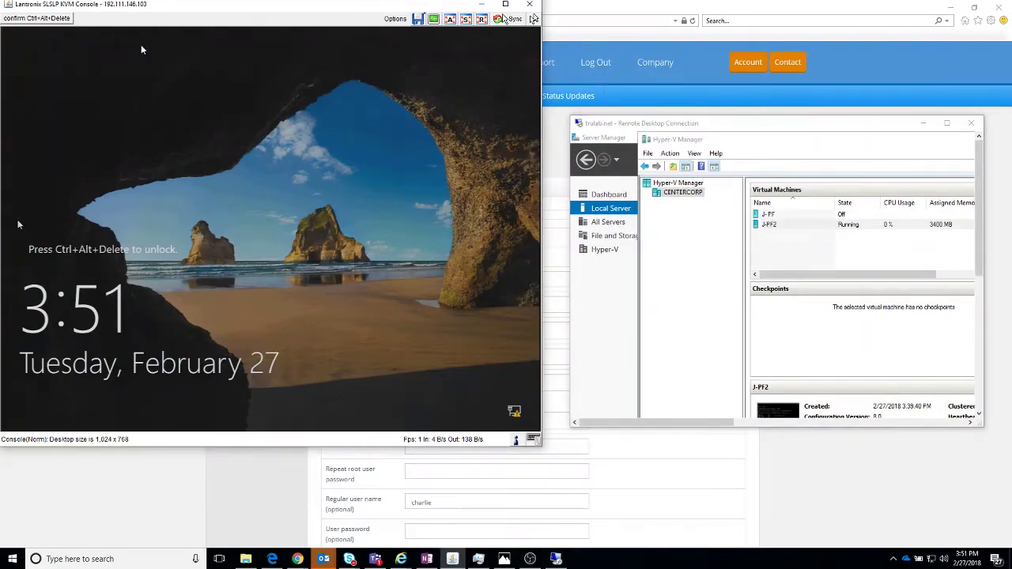
Step: Send Ctrl+Alt+Delete to the server and sign in with the Administrator password
{"action": "left_click", "coordinate": [46, 19]}
{"action": "left_click", "coordinate": [68, 39]}
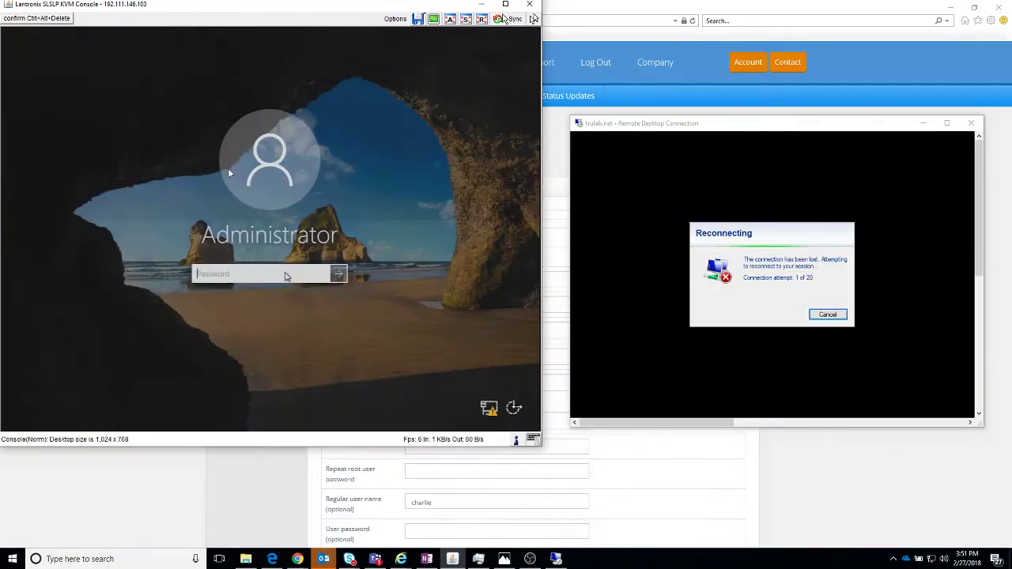
{"action": "type", "text": "*********"}
{"action": "key", "text": "Return"}
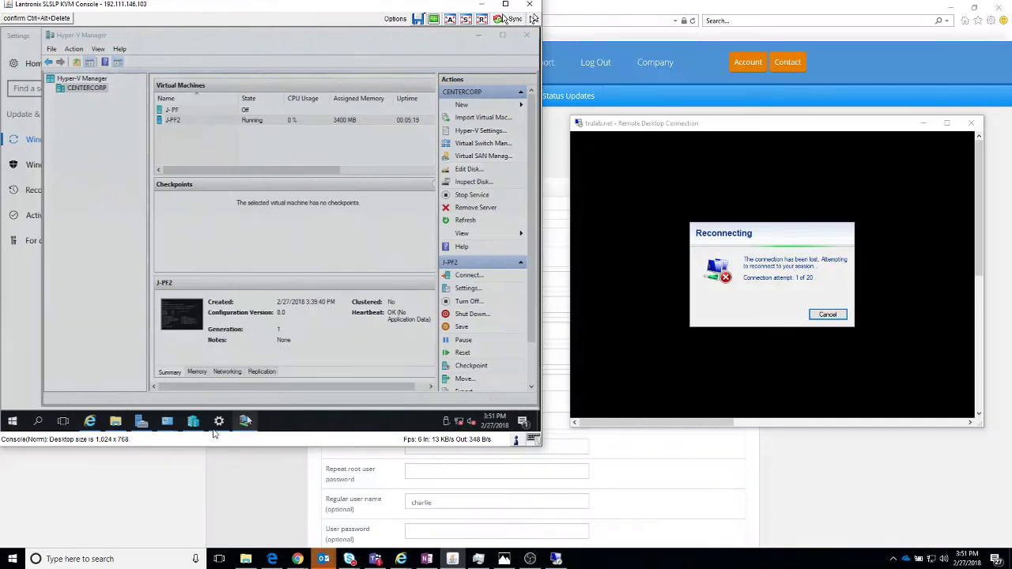
Step: Close the J-PF2 console and reopen it from Hyper-V Manager to show the pfSense menu
{"action": "left_click", "coordinate": [246, 419]}
{"action": "left_click", "coordinate": [208, 426]}
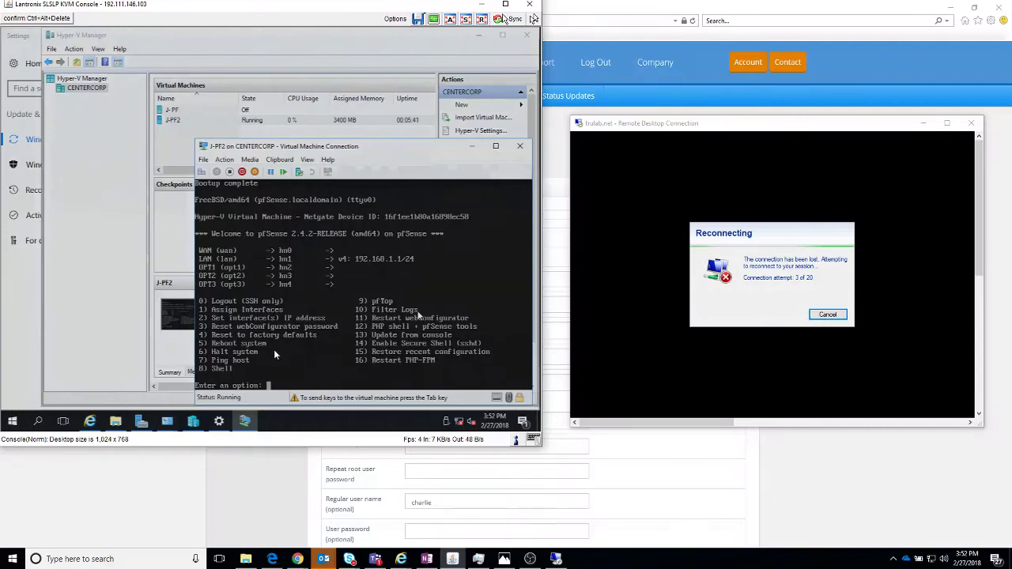
{"action": "left_click", "coordinate": [371, 120]}
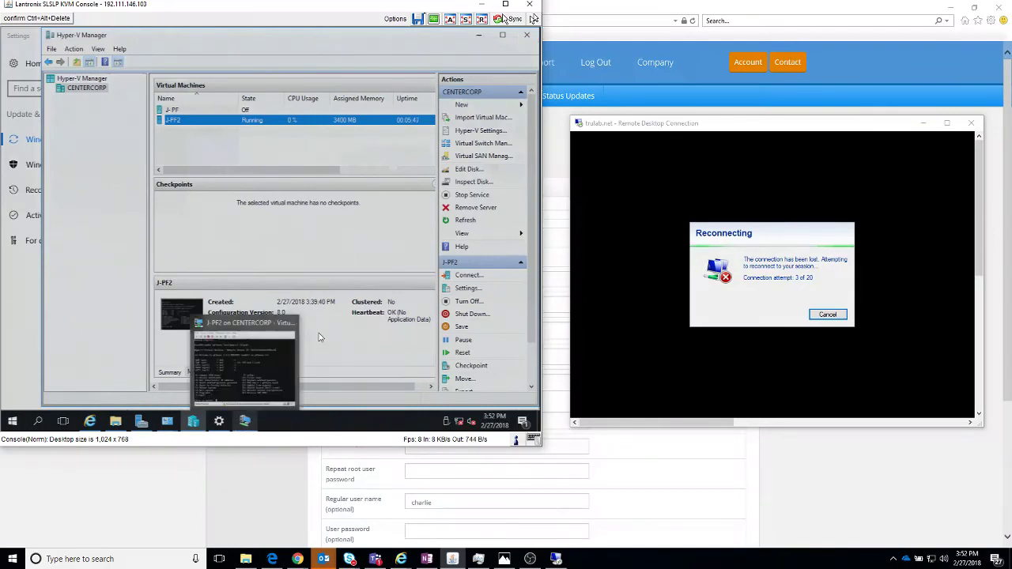
{"action": "left_click", "coordinate": [318, 334]}
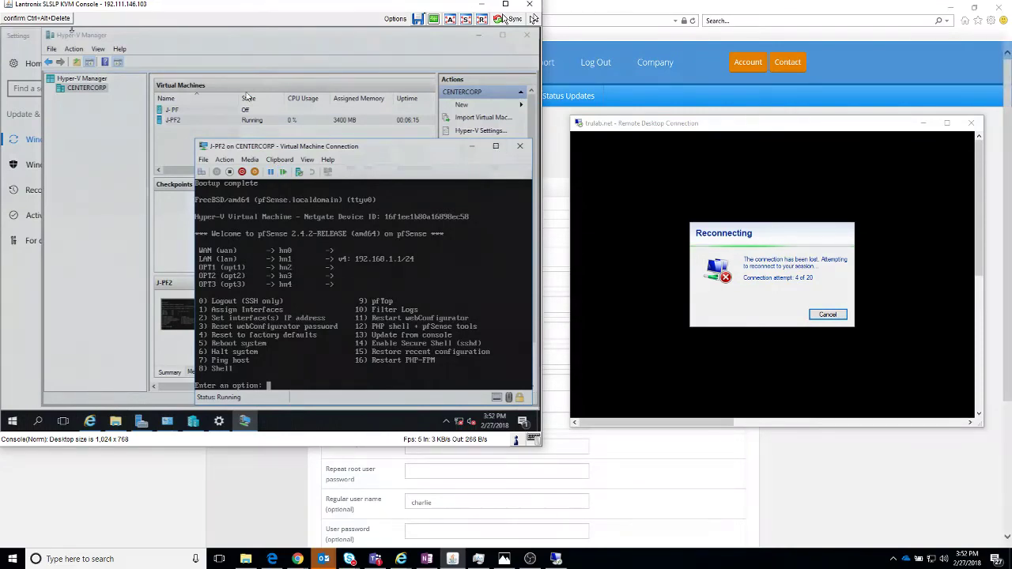
{"action": "left_click", "coordinate": [520, 147]}
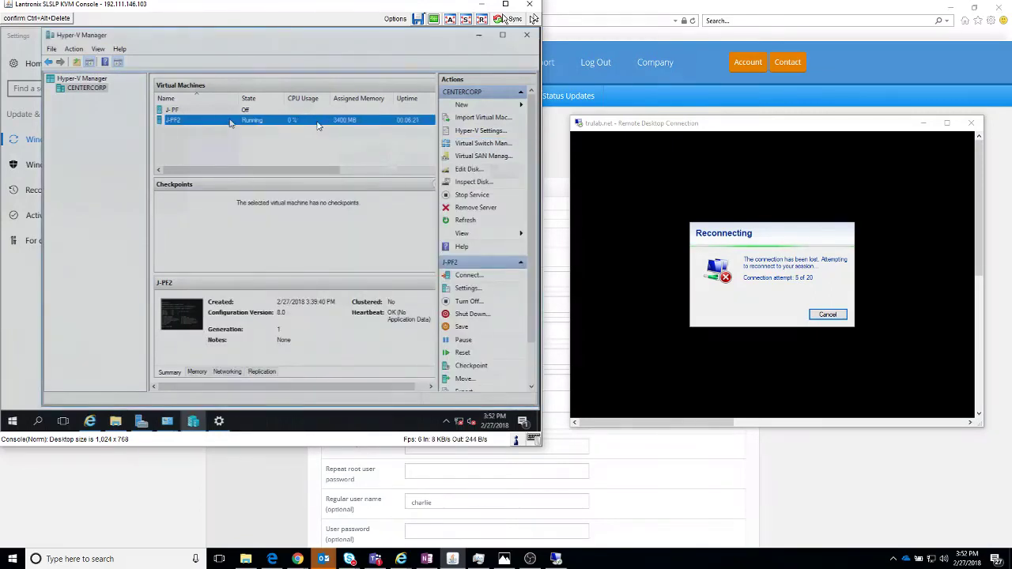
{"action": "double_click", "coordinate": [318, 122]}
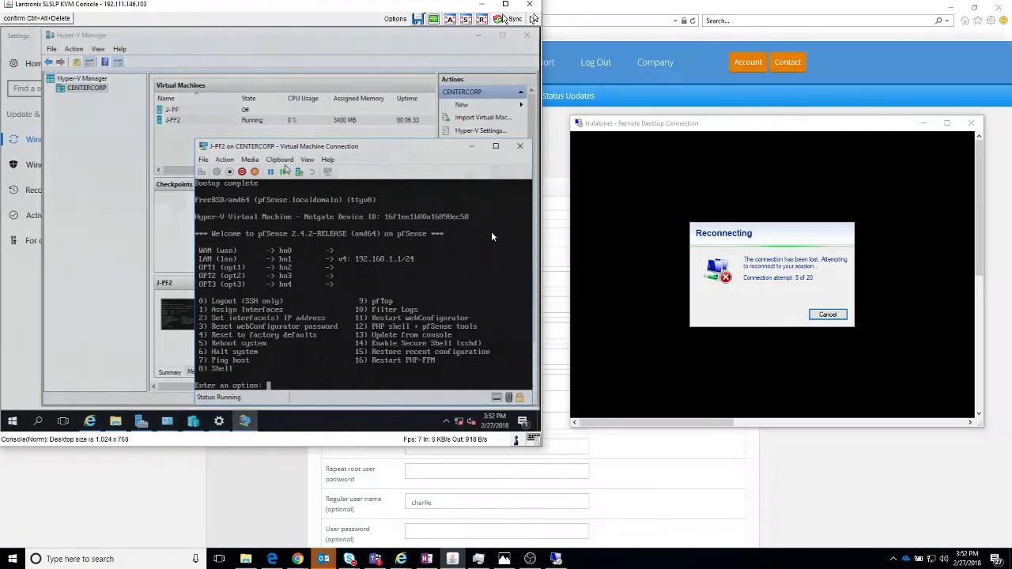
Step: Reset the J-PF2 virtual machine, cancel the Remote Desktop reconnection, and move the KVM window
{"action": "left_click", "coordinate": [254, 172]}
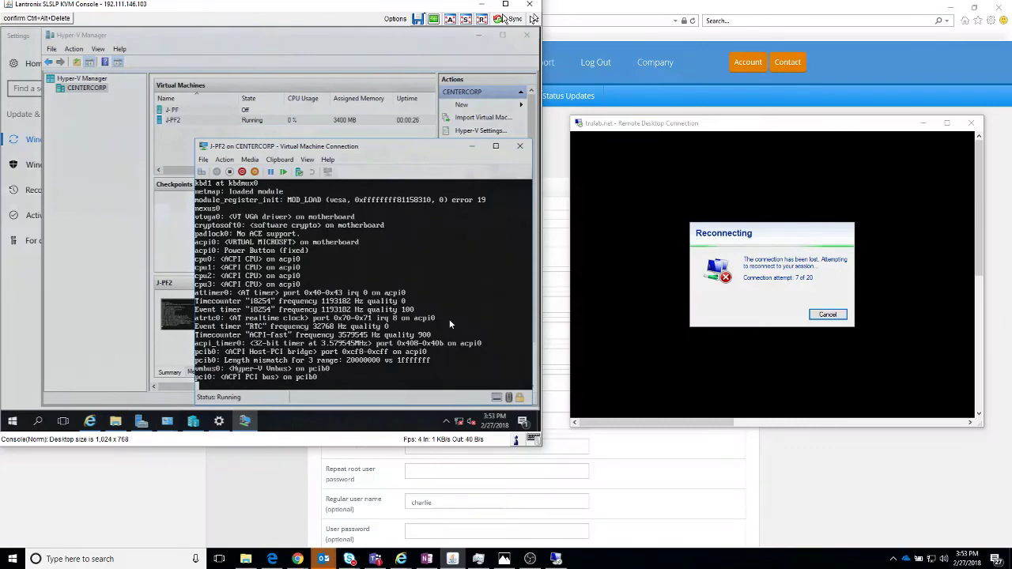
{"action": "left_click", "coordinate": [827, 315]}
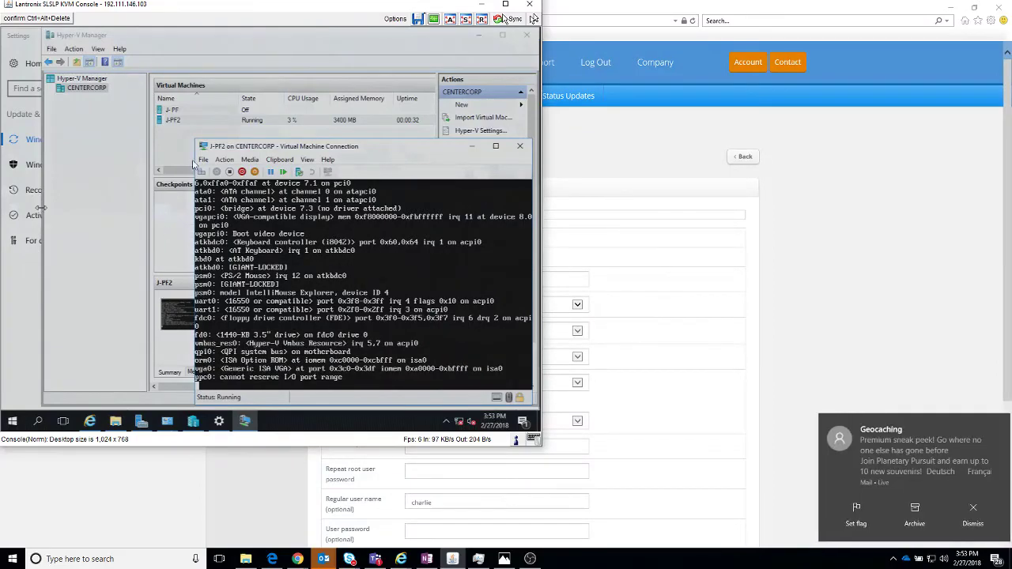
{"action": "left_click_drag", "start_coordinate": [226, 12], "coordinate": [339, 44]}
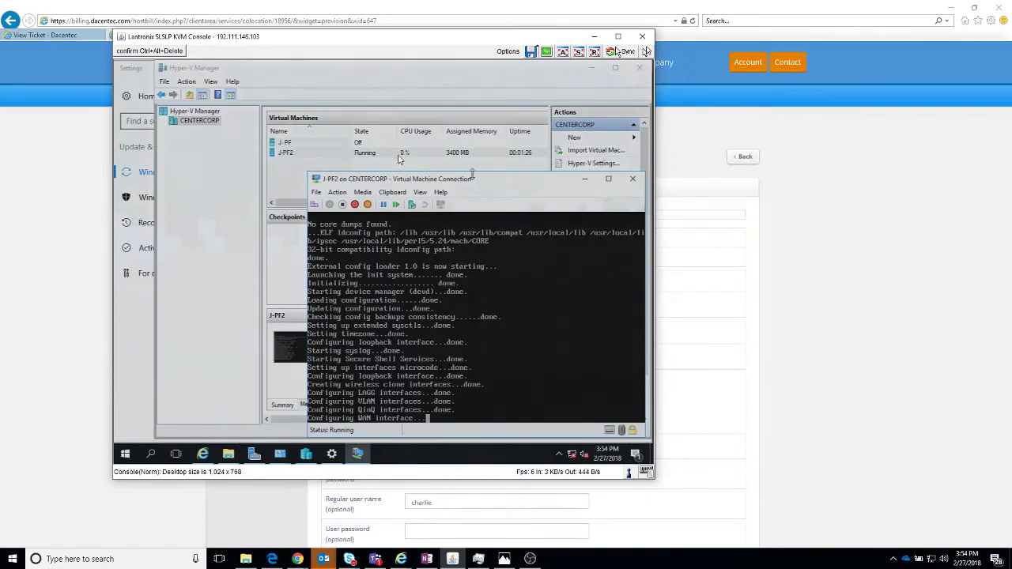
Step: Move the J-PF2 console window up-left while pfSense finishes booting
{"action": "left_click_drag", "start_coordinate": [472, 177], "coordinate": [410, 158]}
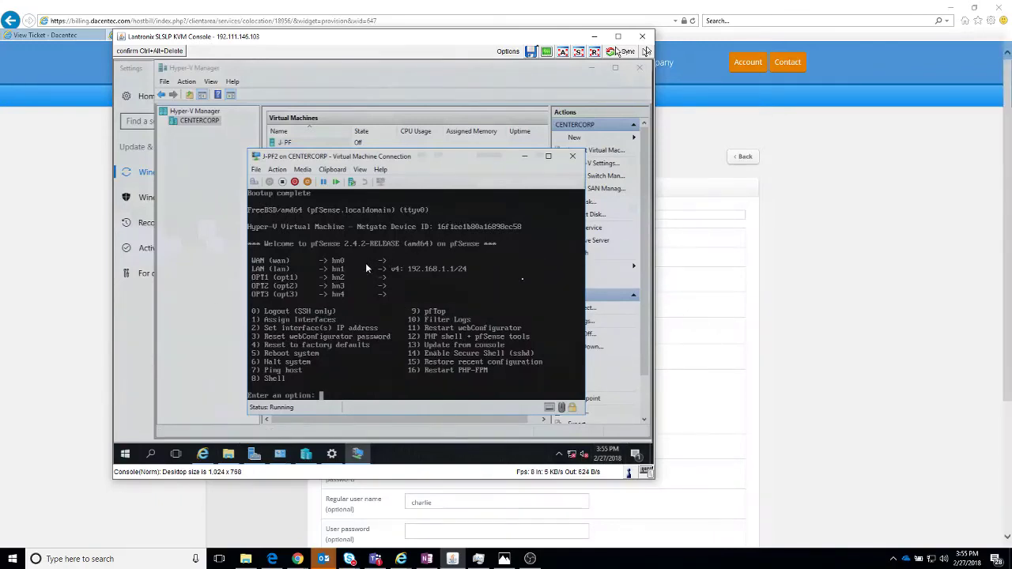
Step: Choose option 2 and interface 1 (WAN), decline DHCP, and enter IPv4 address 192.198.87.234
{"action": "type", "text": "2"}
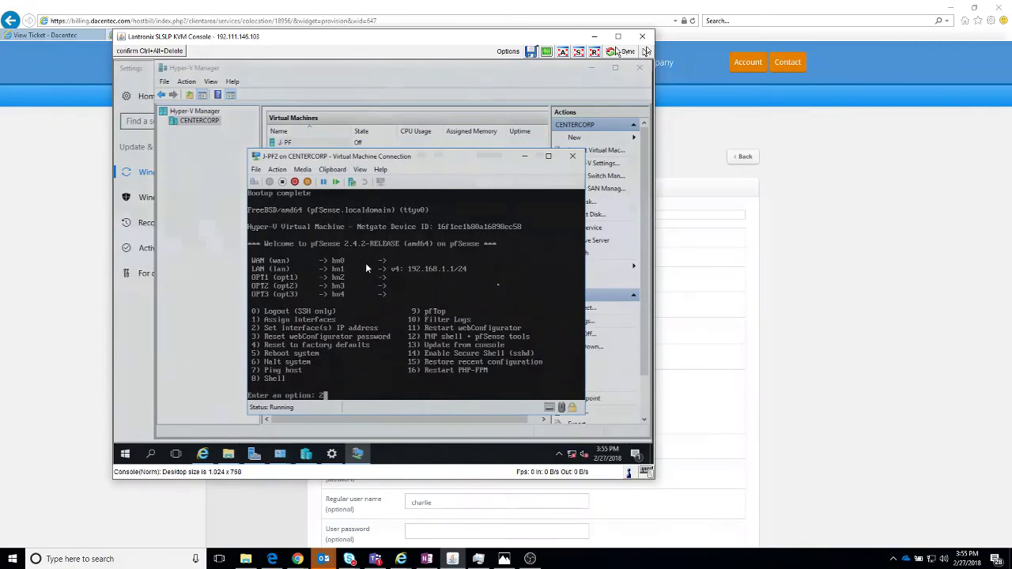
{"action": "key", "text": "Return"}
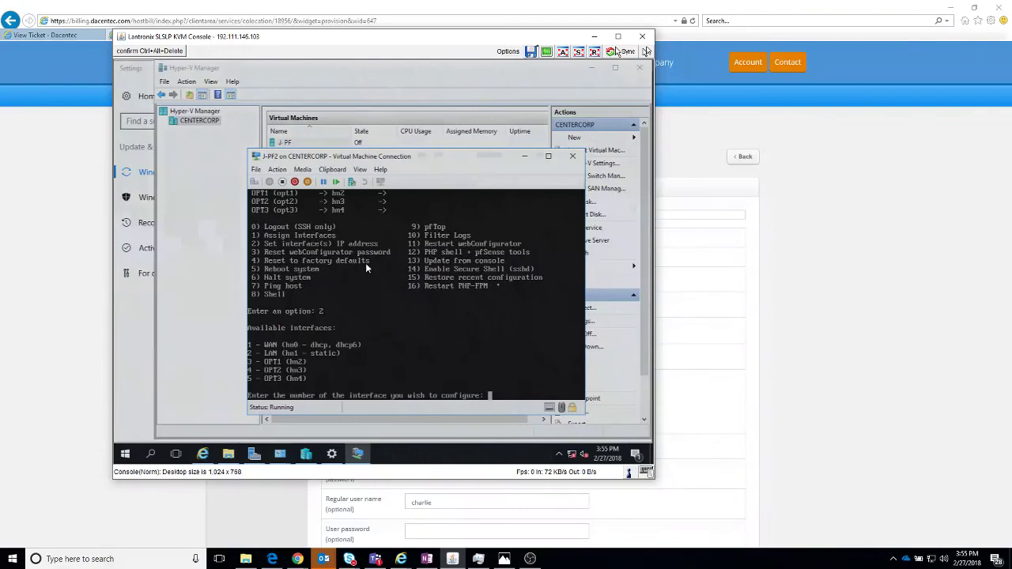
{"action": "type", "text": "1"}
{"action": "key", "text": "Return"}
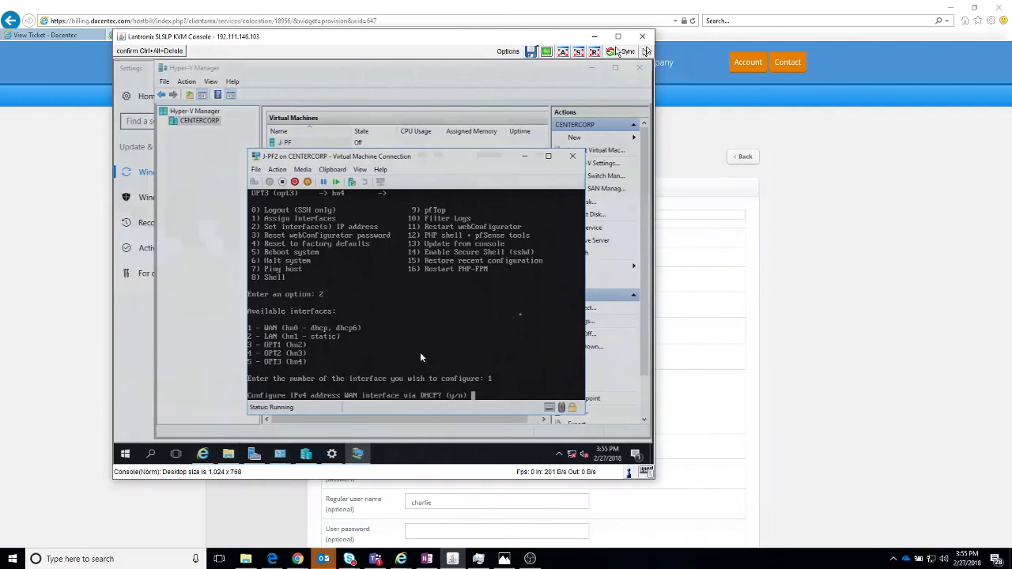
{"action": "type", "text": "n"}
{"action": "key", "text": "Return"}
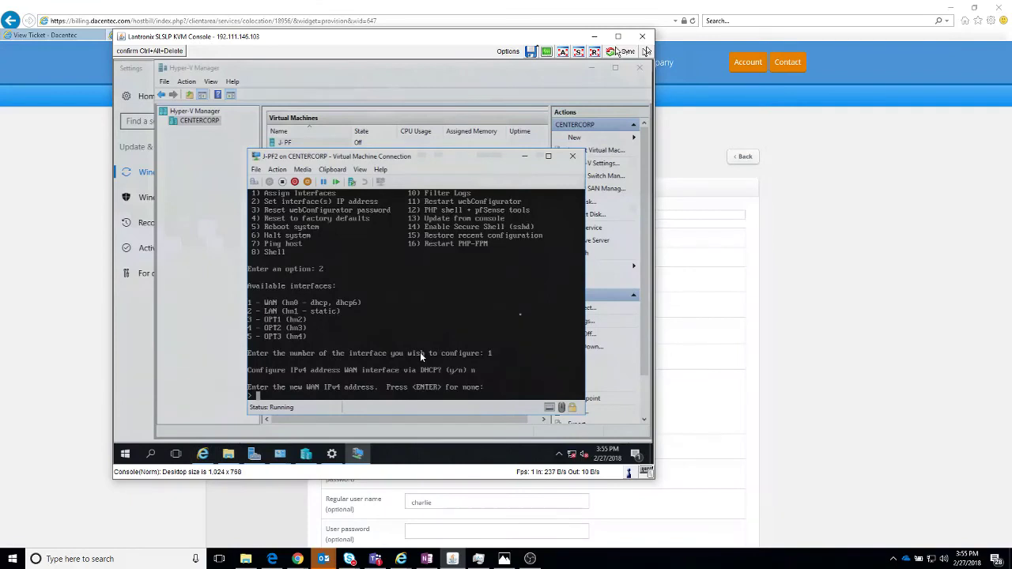
{"action": "type", "text": "192.198.87.234"}
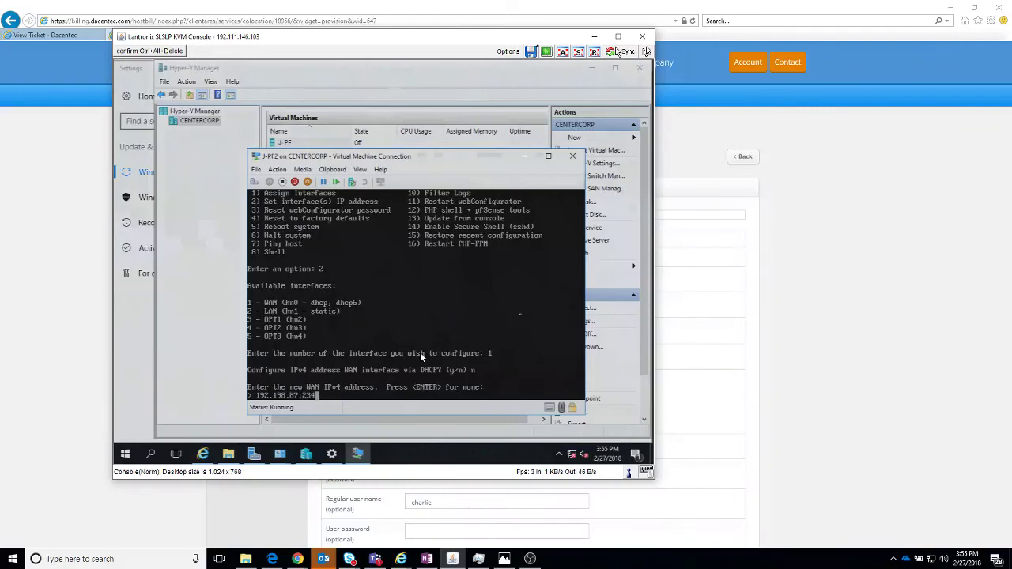
{"action": "key", "text": "Return"}
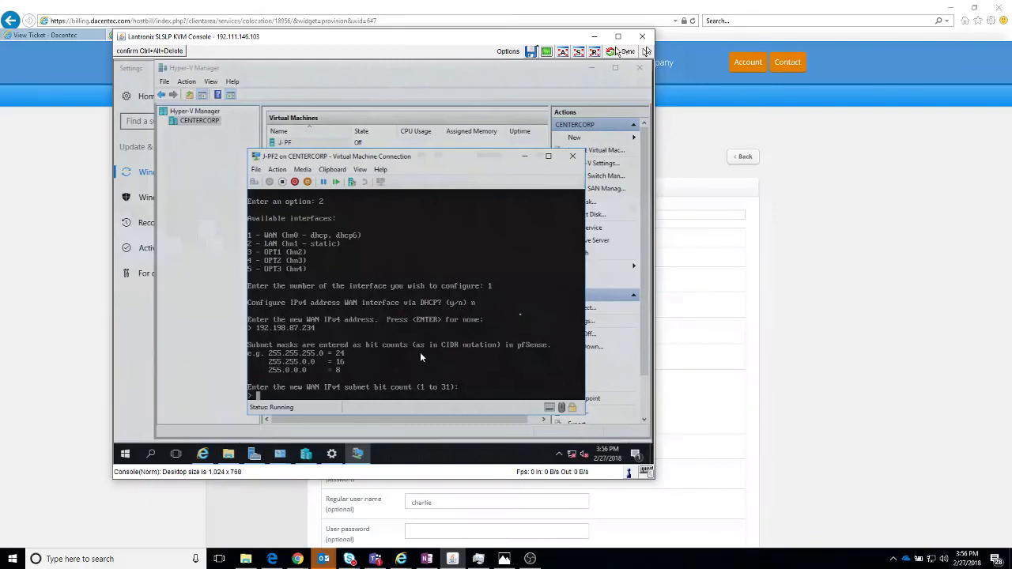
Step: Give WAN a 29-bit subnet and gateway 192.198.87.233, skip IPv6, and keep HTTPS
{"action": "type", "text": "25"}
{"action": "key", "text": "Return"}
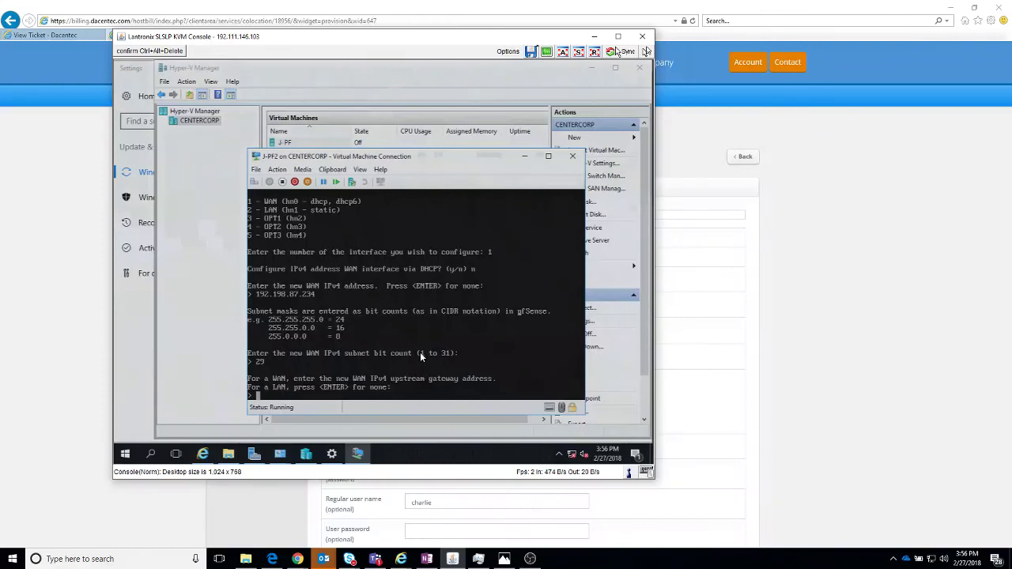
{"action": "type", "text": "192.198.87.233"}
{"action": "key", "text": "Return"}
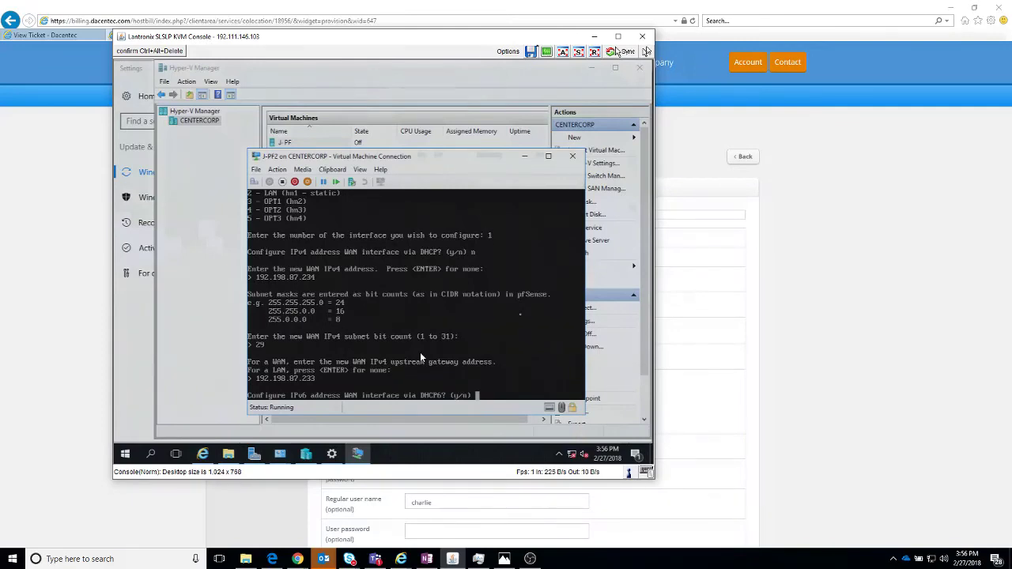
{"action": "type", "text": "n"}
{"action": "key", "text": "Return"}
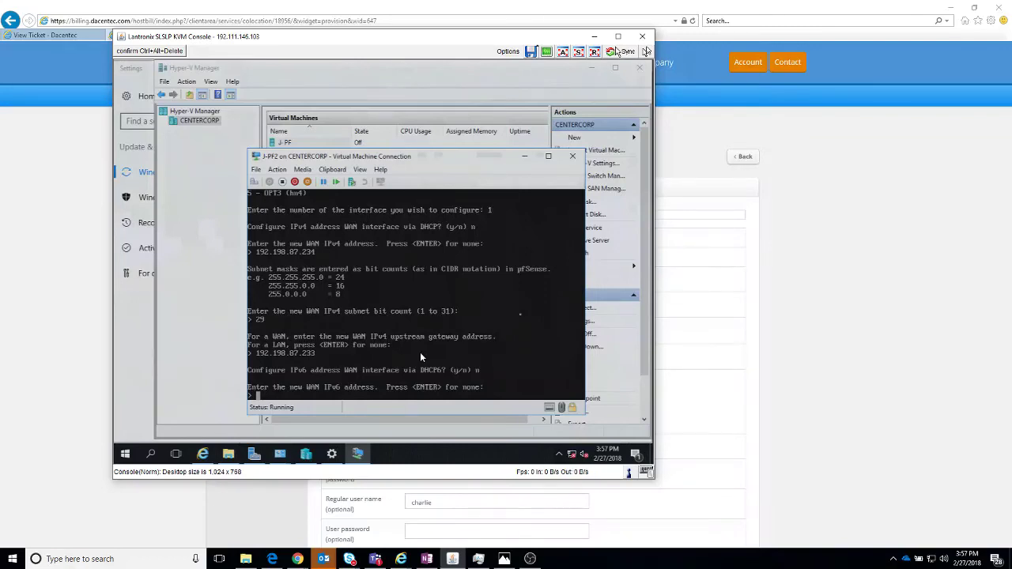
{"action": "key", "text": "Return"}
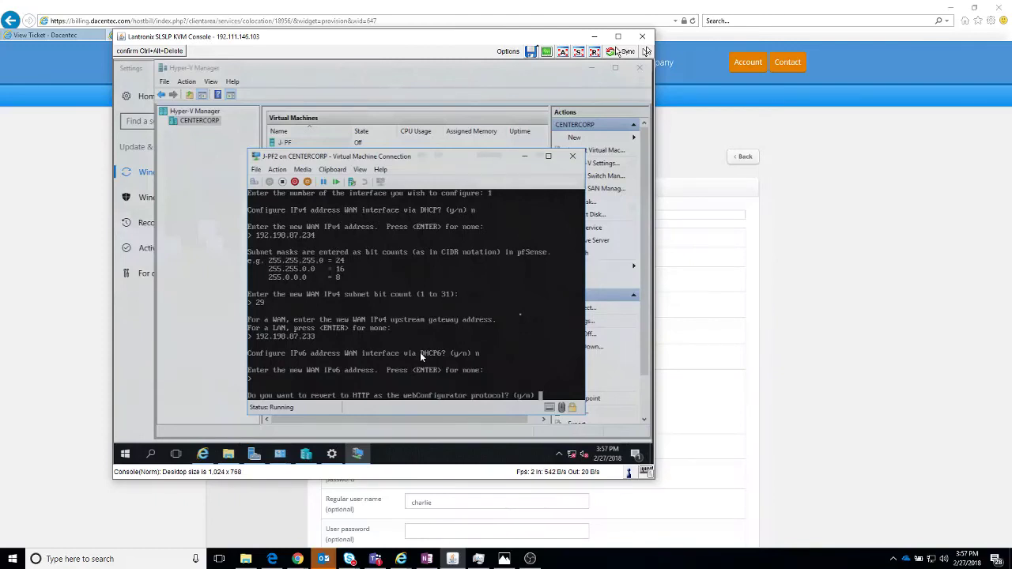
{"action": "type", "text": "n"}
{"action": "key", "text": "Return"}
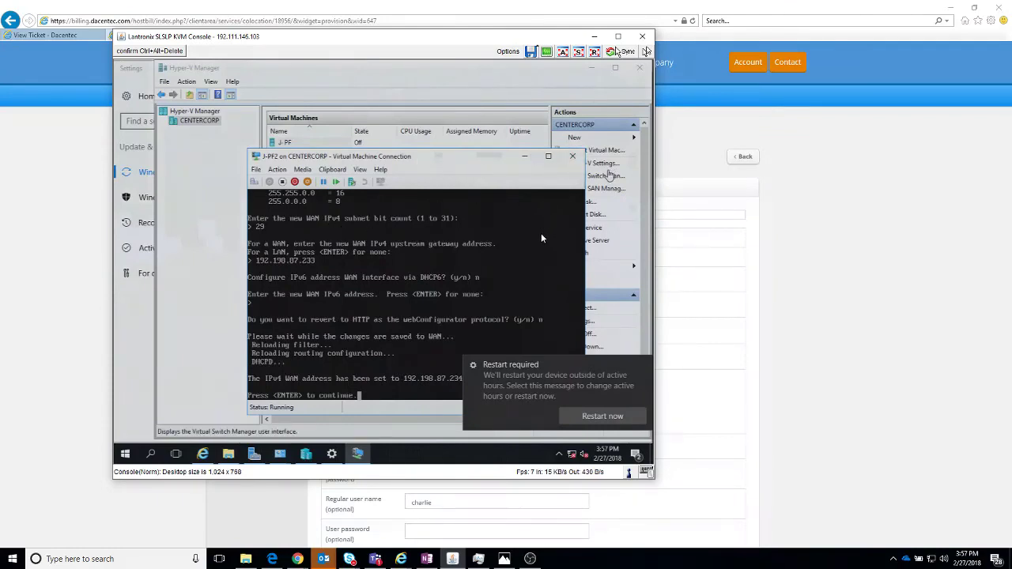
Step: Change the Lan1 virtual switch to an Internal network in Virtual Switch Manager and apply
{"action": "left_click", "coordinate": [609, 175]}
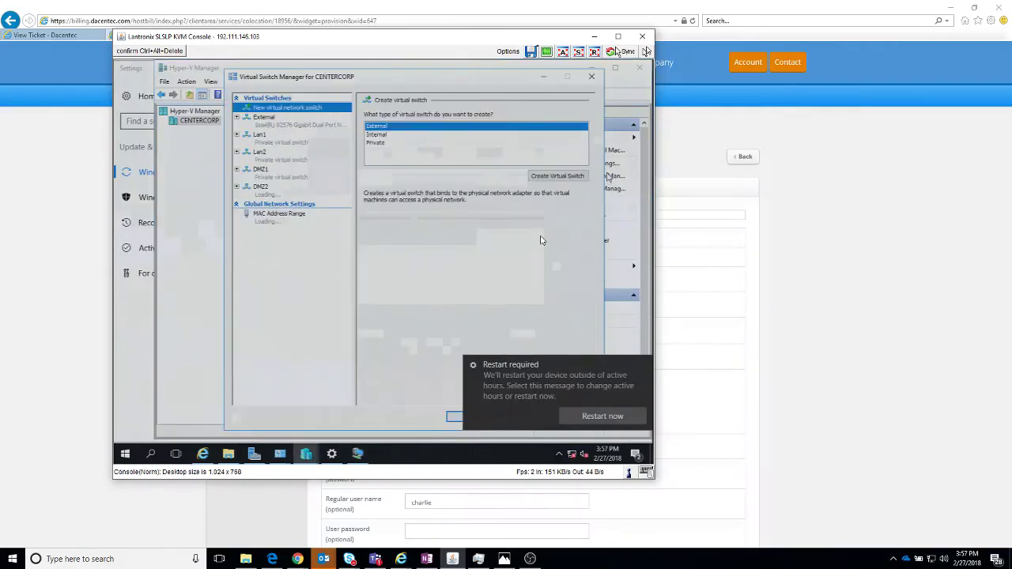
{"action": "left_click", "coordinate": [281, 136]}
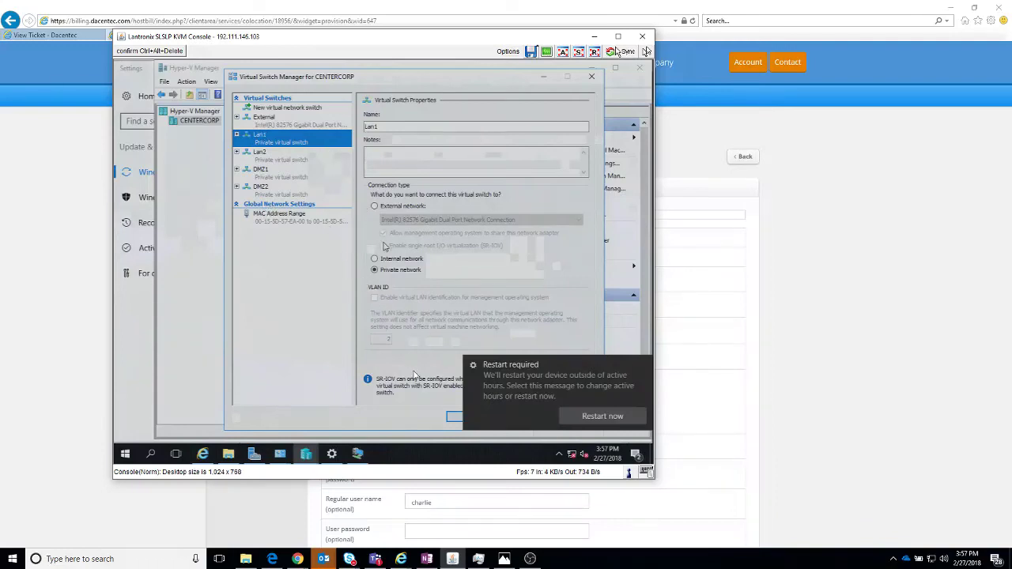
{"action": "left_click", "coordinate": [375, 258]}
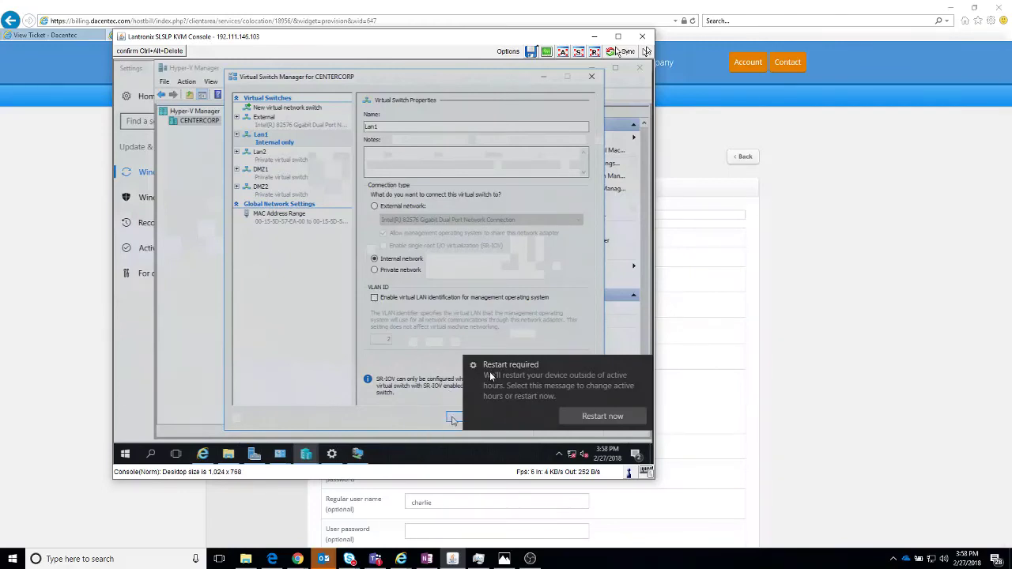
{"action": "left_click", "coordinate": [453, 419]}
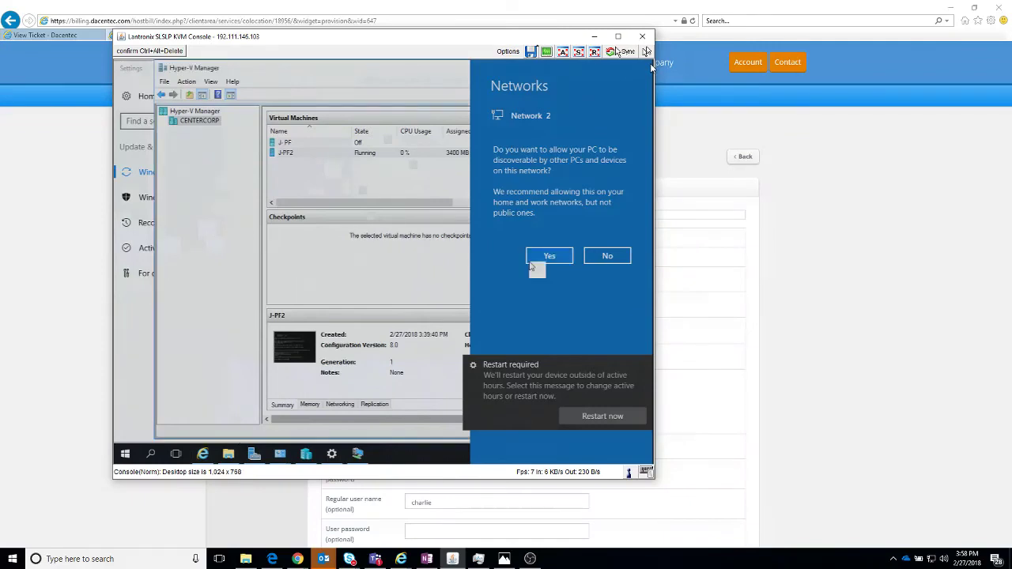
Step: Dismiss the discoverability prompt, minimize J-PF2, and select vEthernet (Lan1) in Network Connections
{"action": "left_click", "coordinate": [530, 262]}
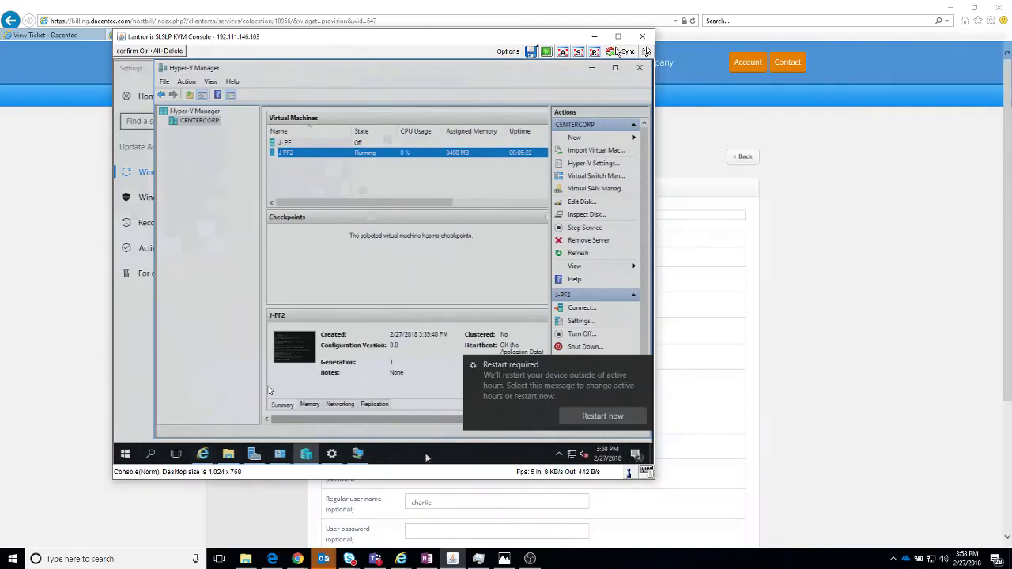
{"action": "left_click", "coordinate": [370, 456]}
{"action": "left_click", "coordinate": [369, 456]}
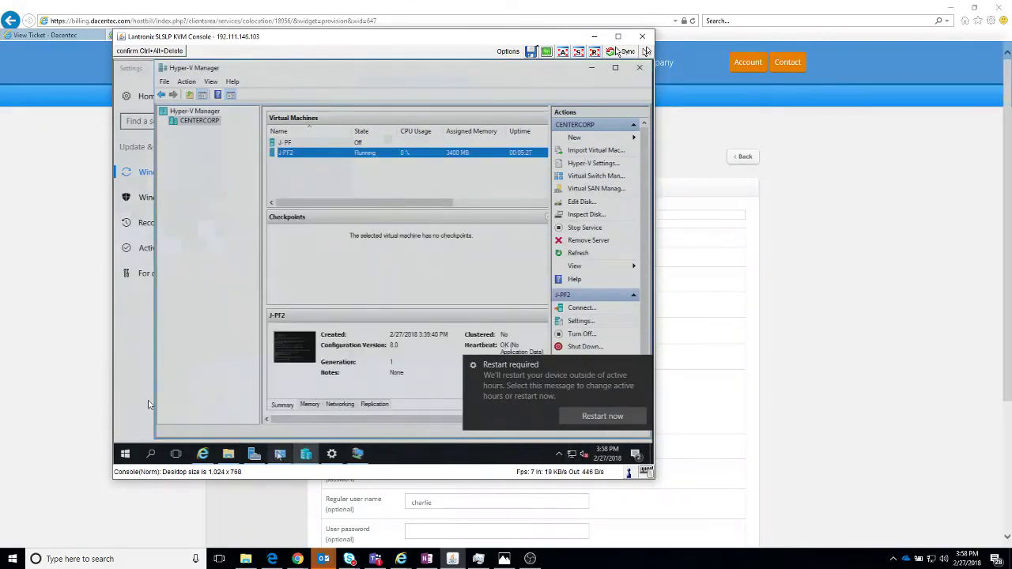
{"action": "mouse_move", "coordinate": [280, 456]}
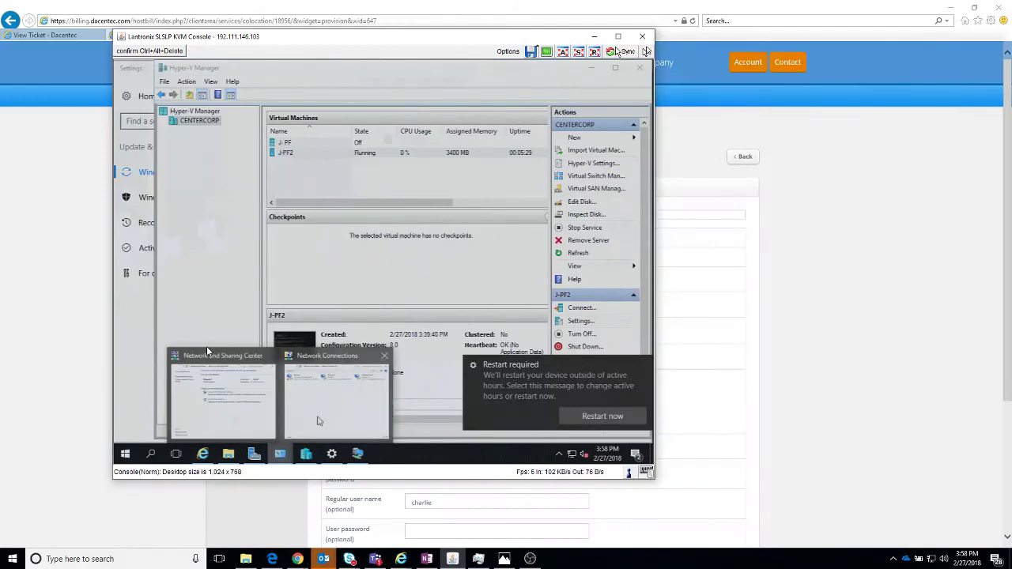
{"action": "left_click", "coordinate": [319, 420]}
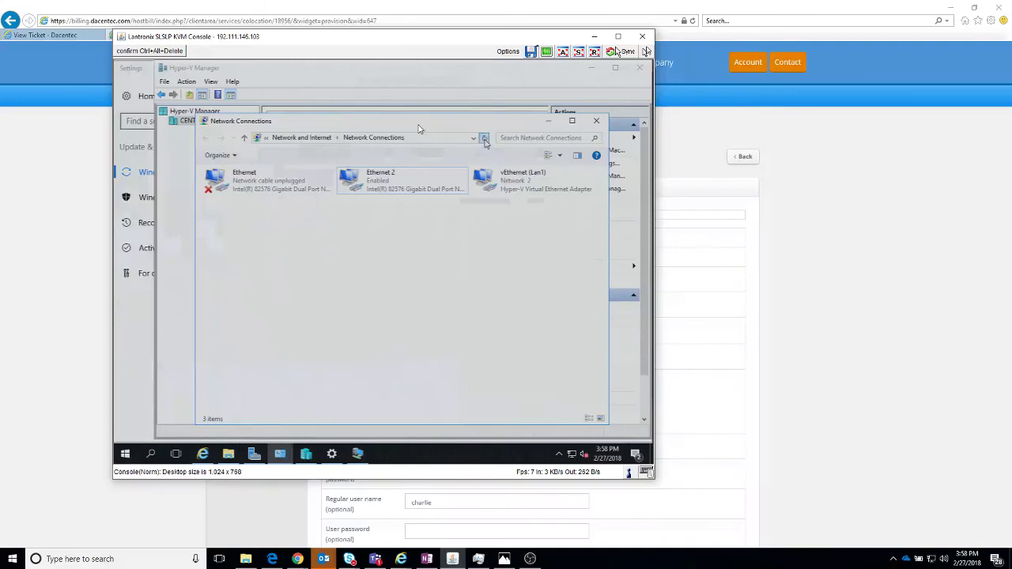
{"action": "left_click", "coordinate": [489, 179]}
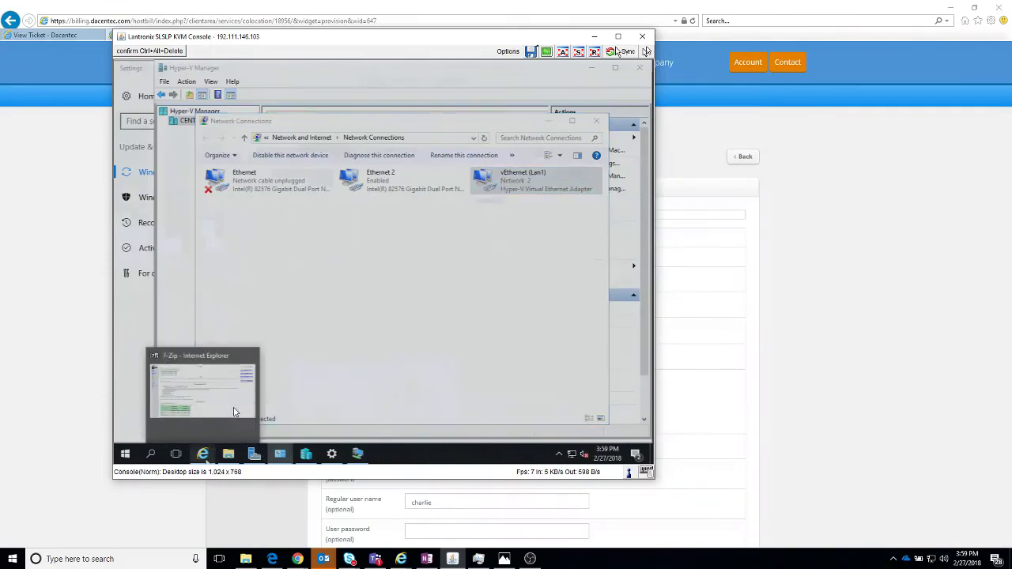
Step: Browse to 192.168.1.1 in Internet Explorer, proceeding past the certificate warning
{"action": "left_click", "coordinate": [234, 411]}
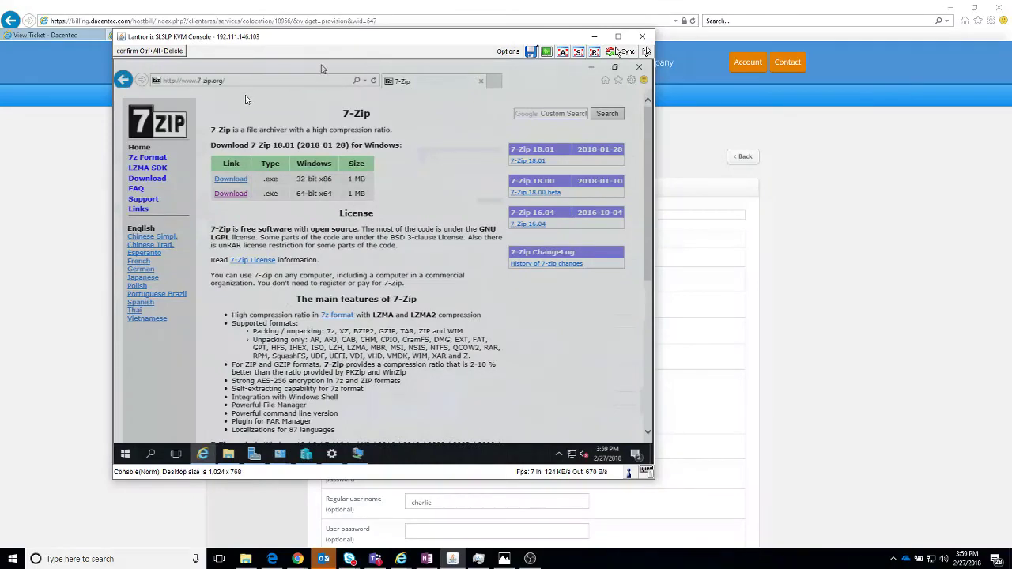
{"action": "left_click", "coordinate": [273, 81]}
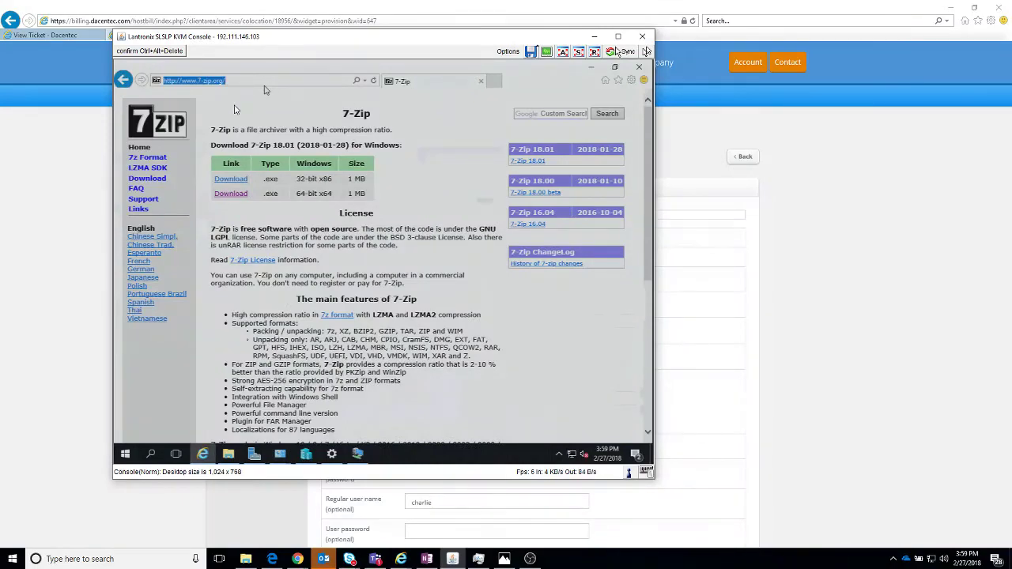
{"action": "type", "text": "192"}
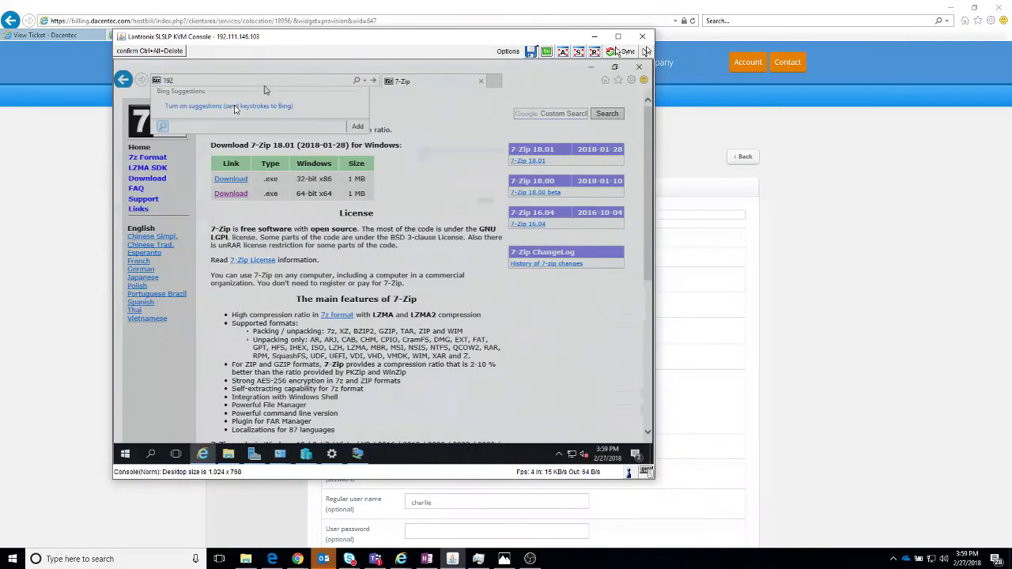
{"action": "type", "text": ".168.1.1"}
{"action": "key", "text": "Return"}
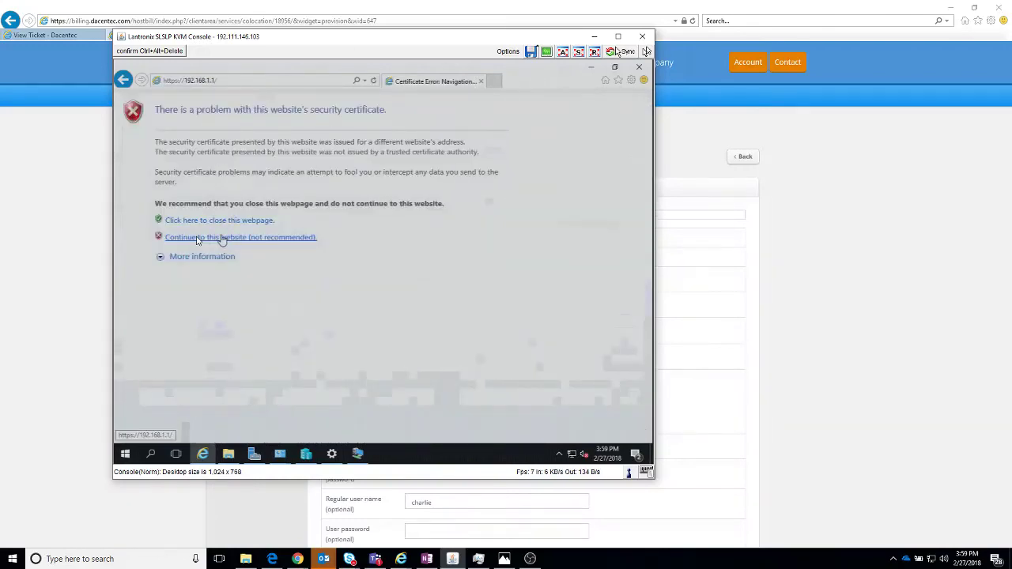
{"action": "left_click", "coordinate": [197, 237]}
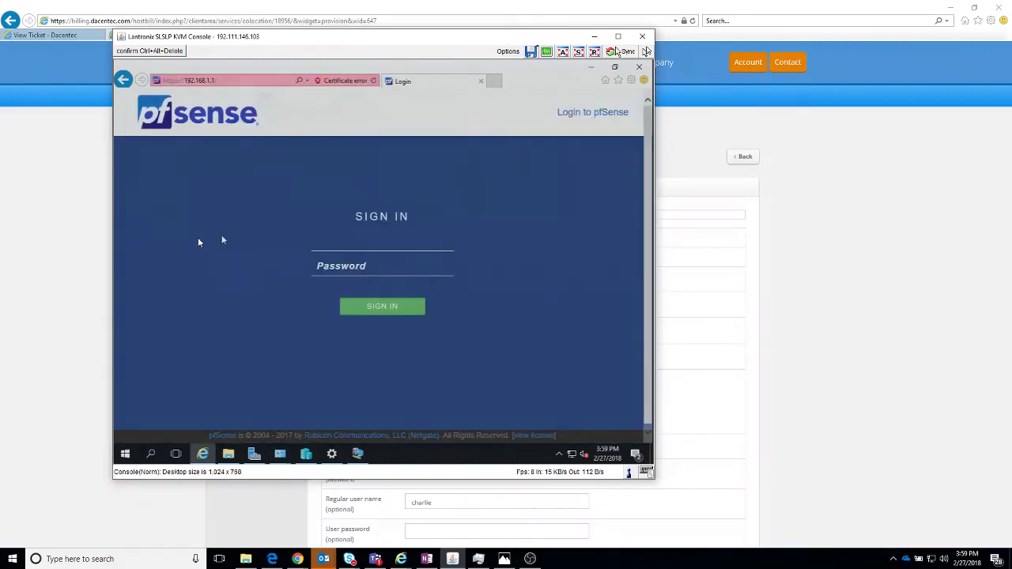
Step: Log in to pfSense with the default admin credentials and start the setup wizard
{"action": "type", "text": "admin"}
{"action": "key", "text": "Tab"}
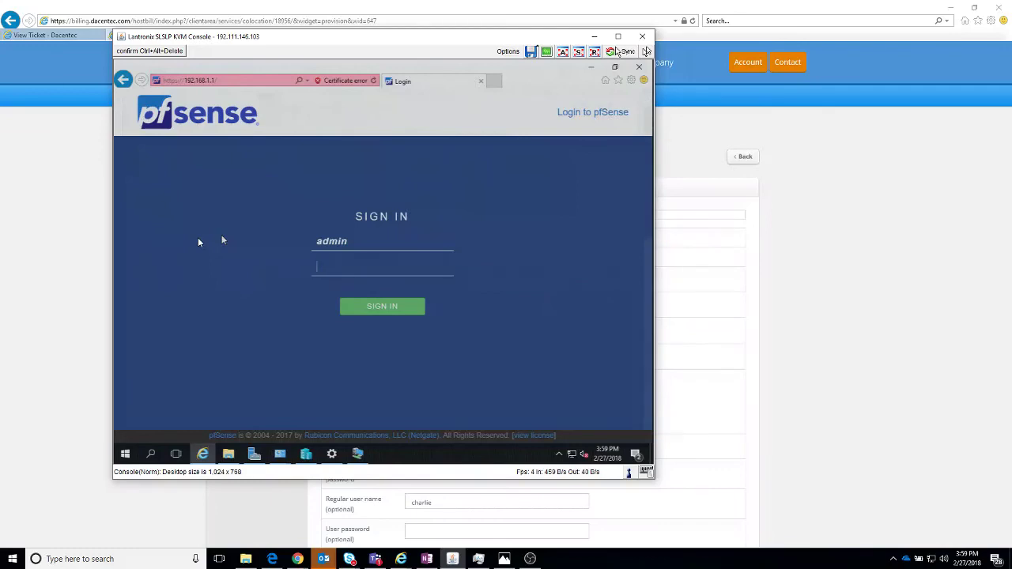
{"action": "type", "text": "pfsense"}
{"action": "key", "text": "Return"}
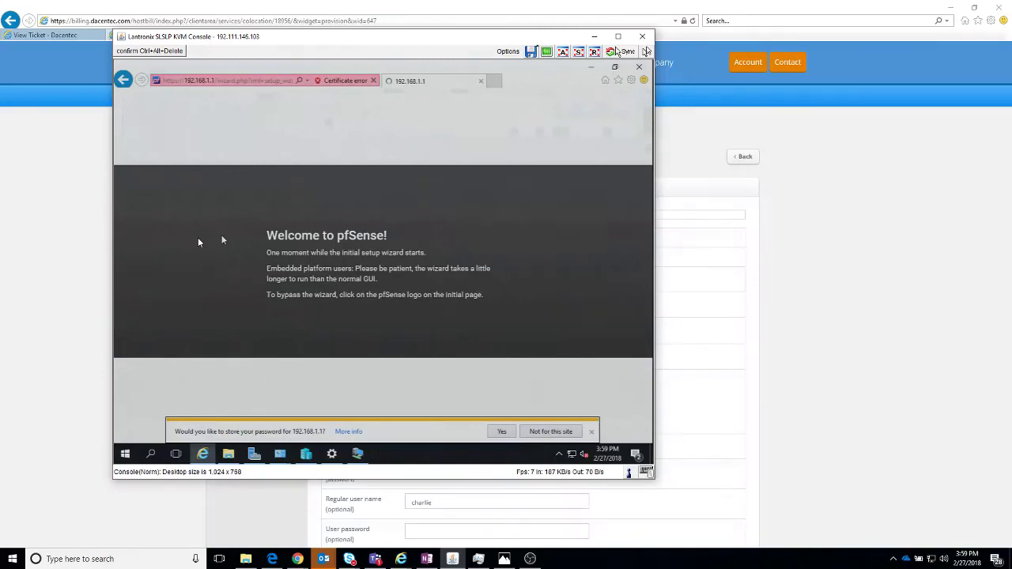
{"action": "left_click", "coordinate": [222, 261]}
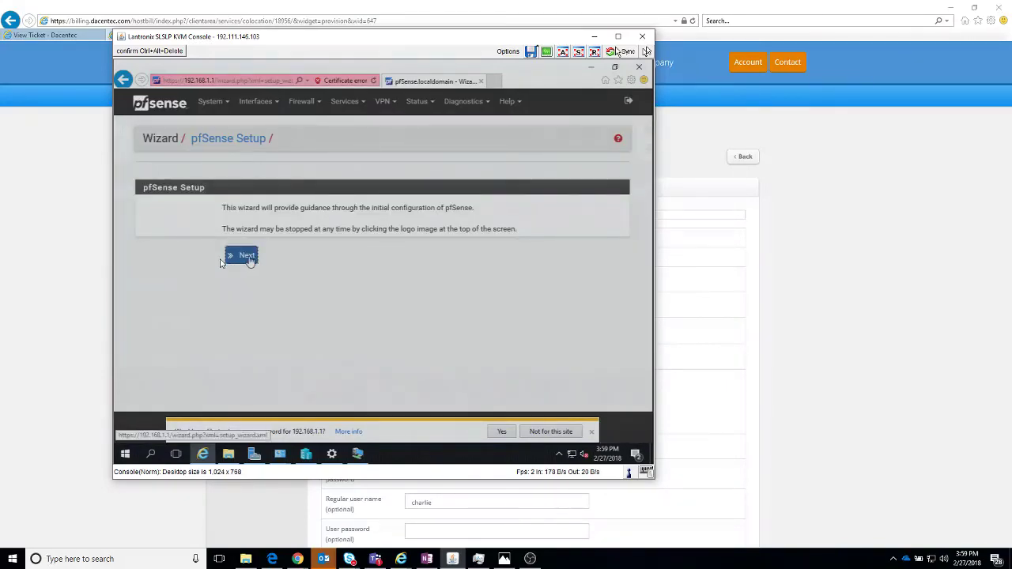
Step: Advance to General Information, set Primary DNS Server to 8.8.8.8, and continue
{"action": "left_click", "coordinate": [249, 258]}
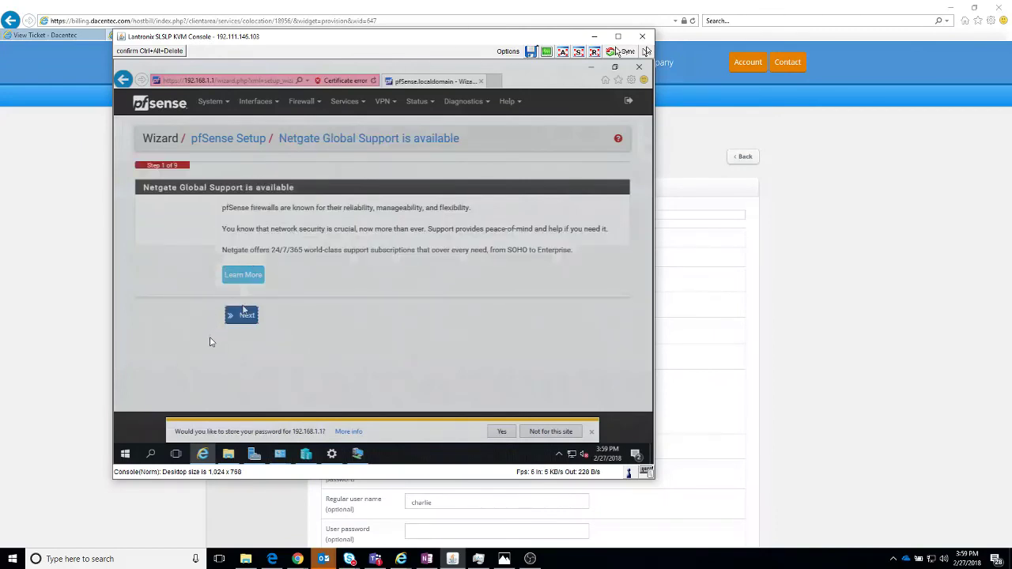
{"action": "left_click", "coordinate": [243, 314]}
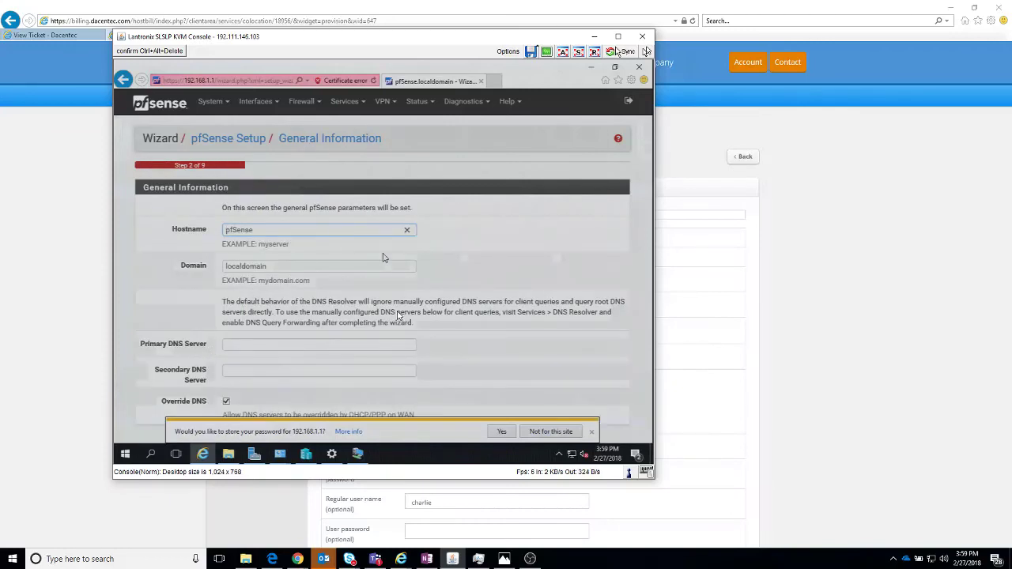
{"action": "scroll", "coordinate": [383, 258], "scroll_direction": "down", "scroll_amount": 2}
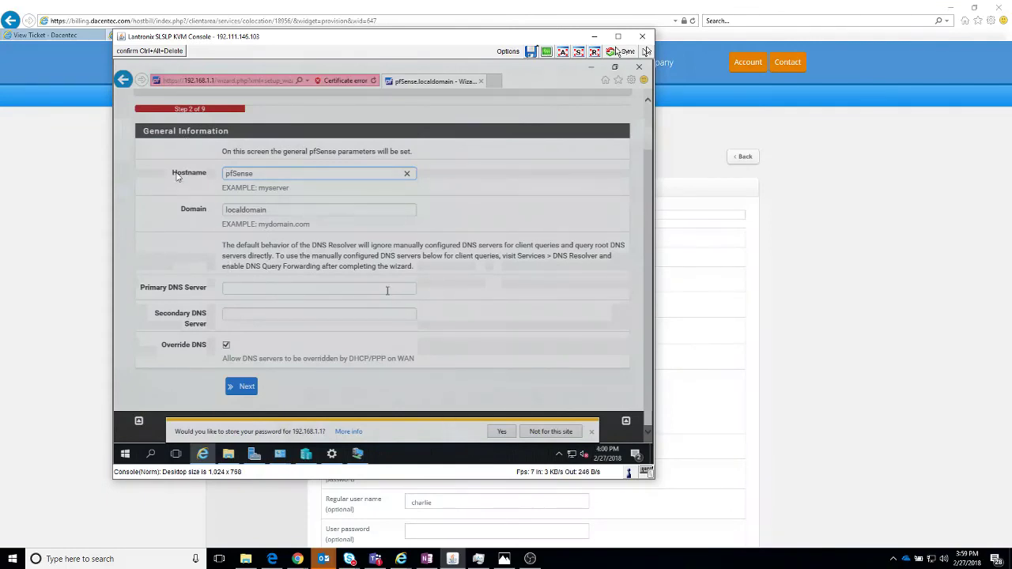
{"action": "left_click", "coordinate": [388, 291]}
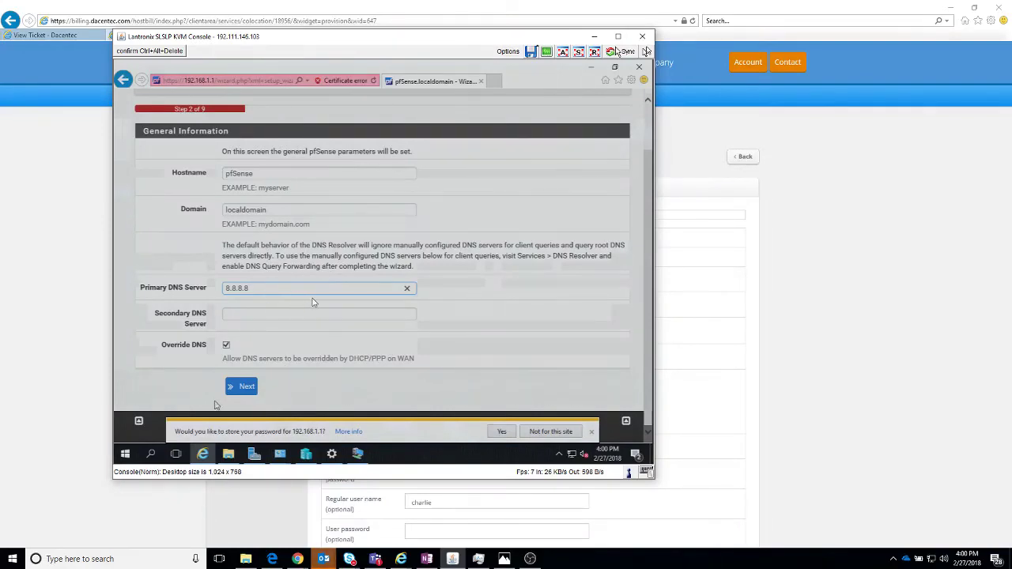
{"action": "left_click", "coordinate": [233, 390]}
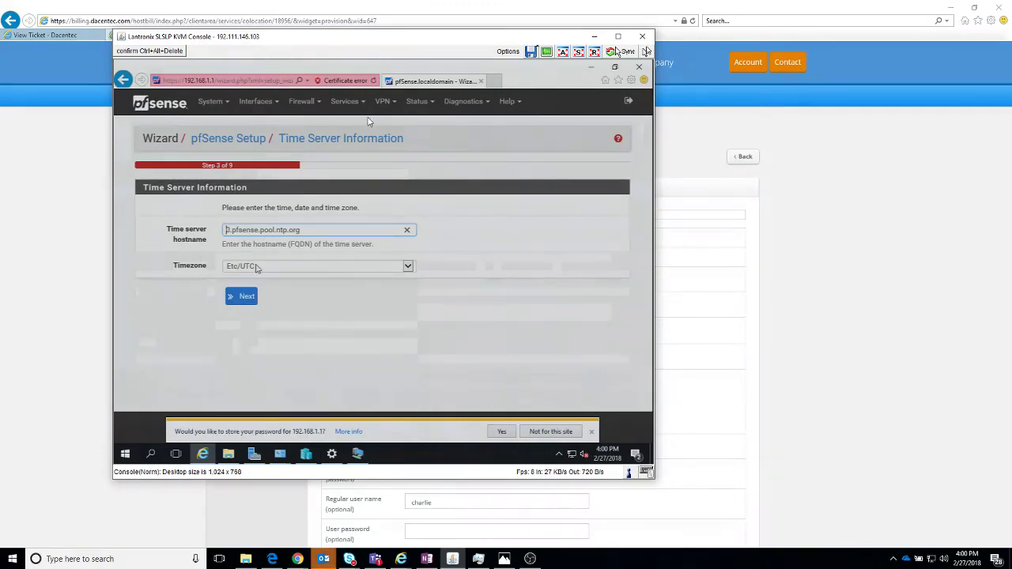
Step: Change the wizard's timezone from Etc/UTC to CST6CDT and submit the Time Server step
{"action": "left_click", "coordinate": [256, 267]}
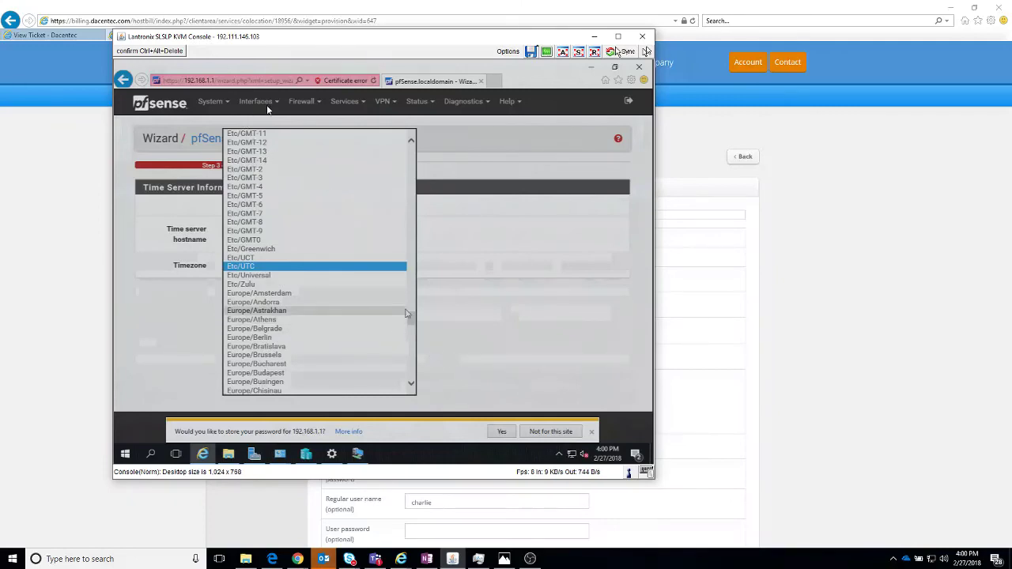
{"action": "mouse_move", "coordinate": [410, 318]}
{"action": "left_mouse_down"}
{"action": "mouse_move", "coordinate": [409, 294]}
{"action": "mouse_move", "coordinate": [411, 302]}
{"action": "left_mouse_up"}
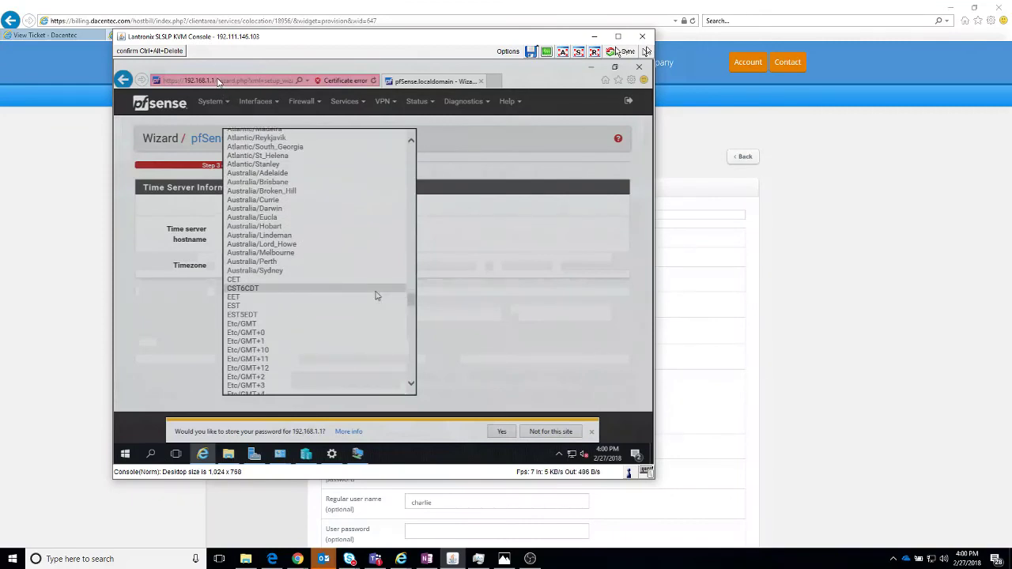
{"action": "left_click", "coordinate": [376, 290]}
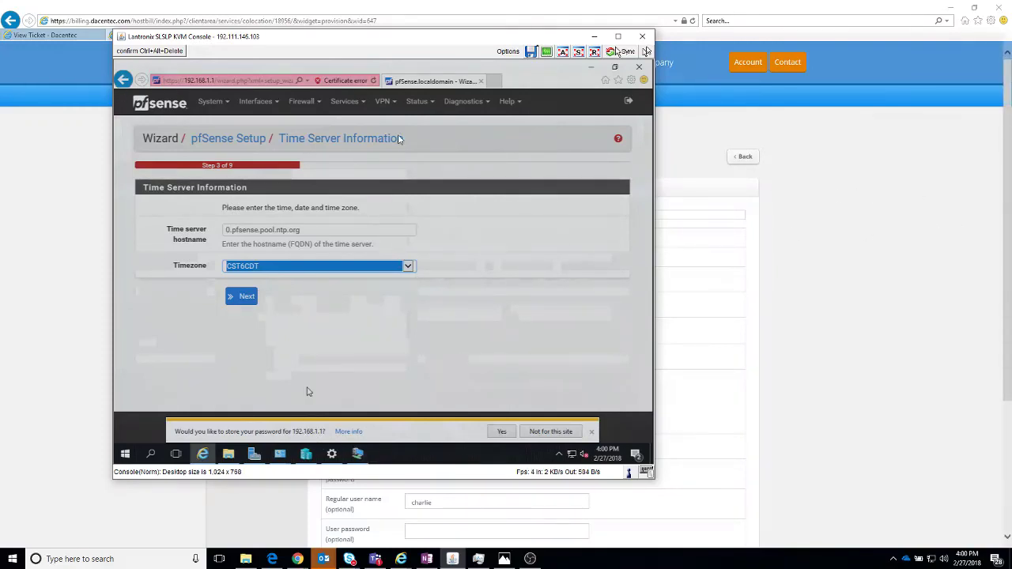
{"action": "left_click", "coordinate": [249, 297]}
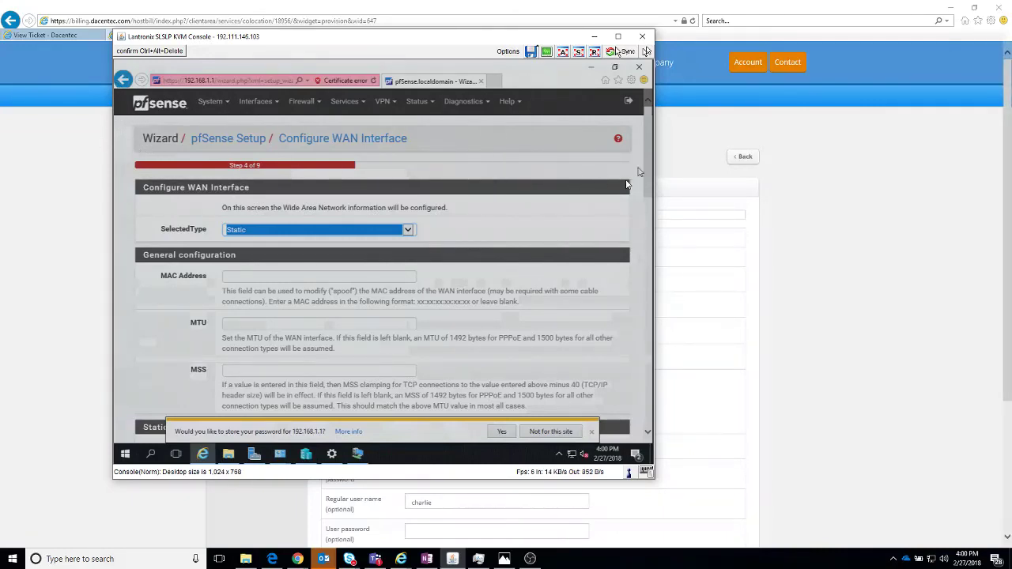
Step: Review the Static WAN settings (192.198.87.234/29, gateway 192.198.87.233) and submit them unchanged
{"action": "scroll", "coordinate": [626, 206], "scroll_direction": "down", "scroll_amount": 1}
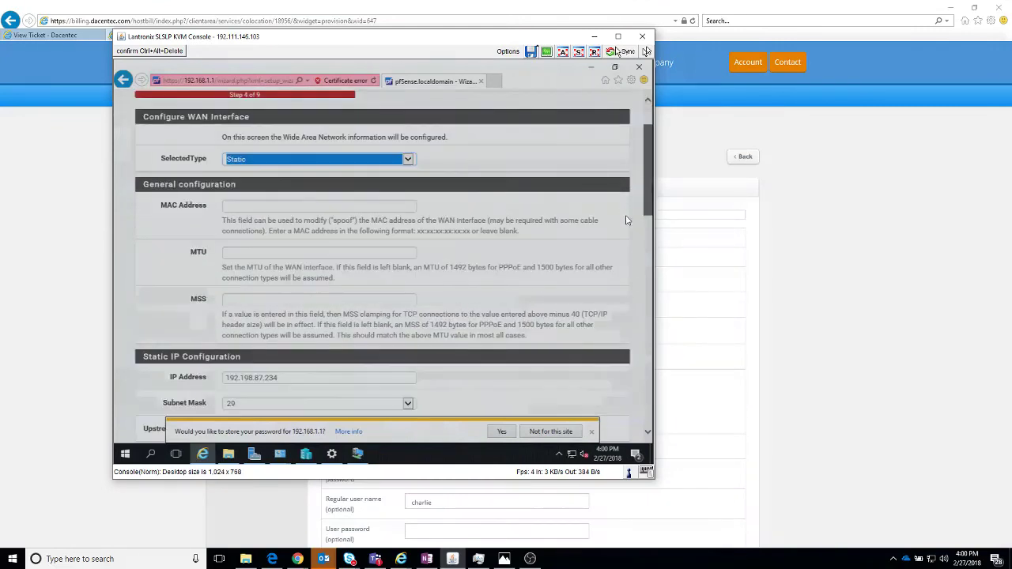
{"action": "scroll", "coordinate": [627, 220], "scroll_direction": "down", "scroll_amount": 1}
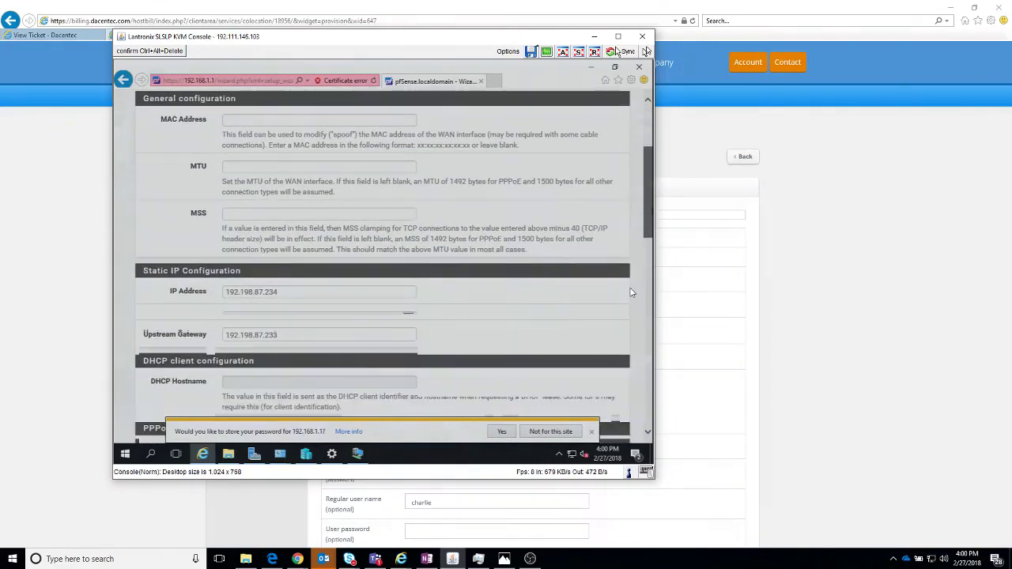
{"action": "scroll", "coordinate": [631, 292], "scroll_direction": "down", "scroll_amount": 1}
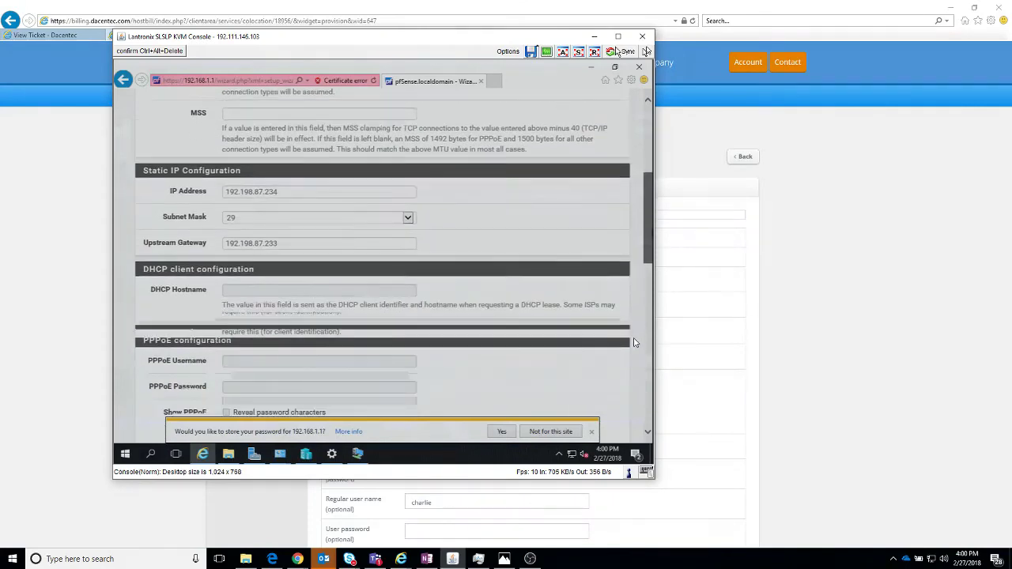
{"action": "scroll", "coordinate": [634, 342], "scroll_direction": "down", "scroll_amount": 1}
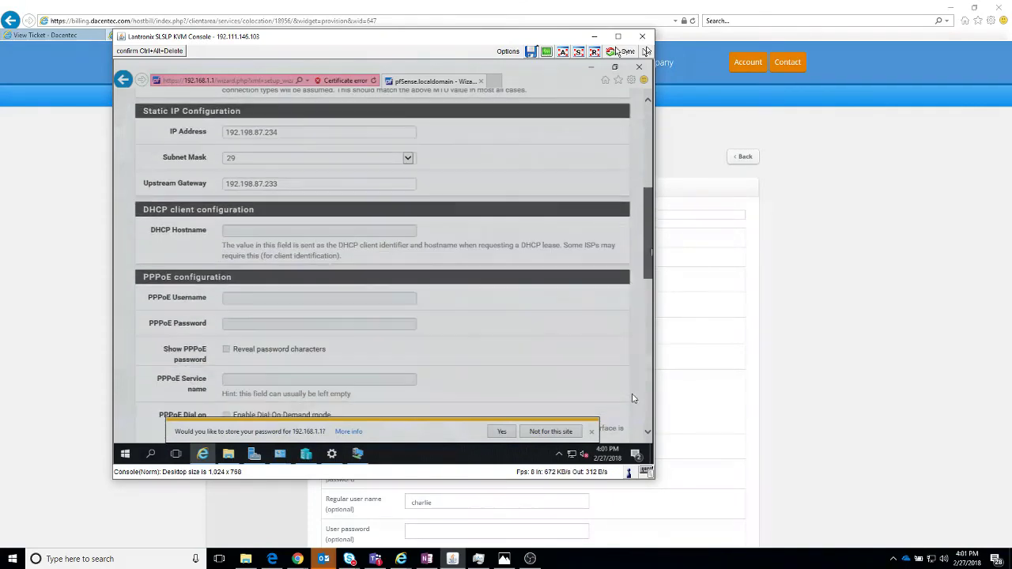
{"action": "scroll", "coordinate": [633, 398], "scroll_direction": "down", "scroll_amount": 2}
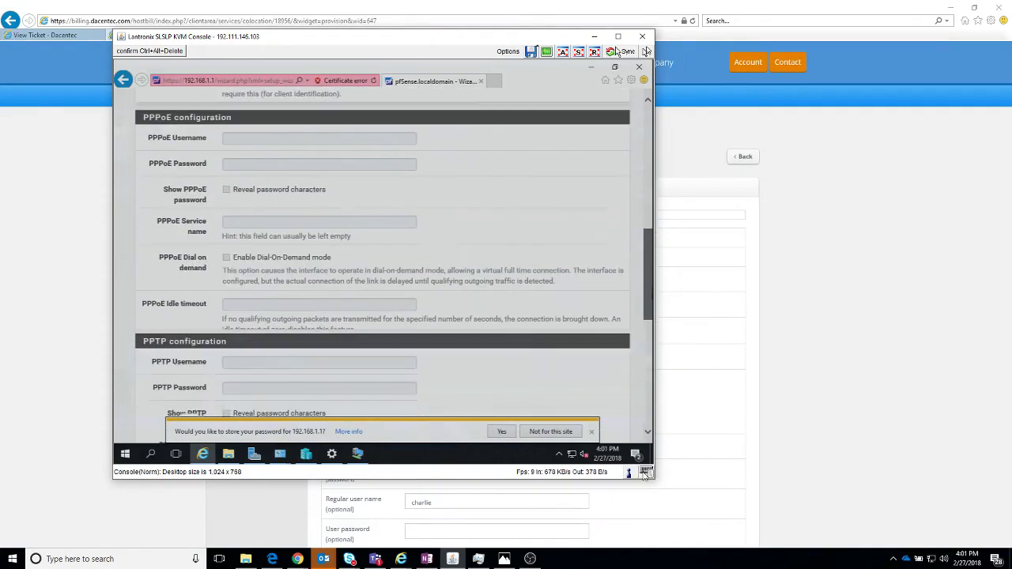
{"action": "scroll", "coordinate": [606, 368], "scroll_direction": "up", "scroll_amount": 8}
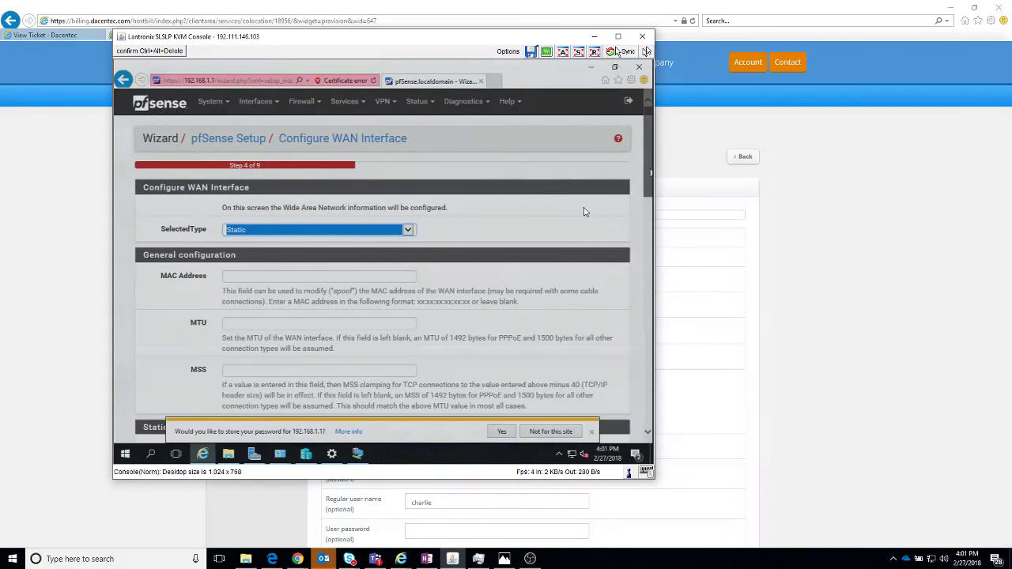
{"action": "scroll", "coordinate": [586, 219], "scroll_direction": "down", "scroll_amount": 2}
{"action": "scroll", "coordinate": [585, 248], "scroll_direction": "down", "scroll_amount": 8}
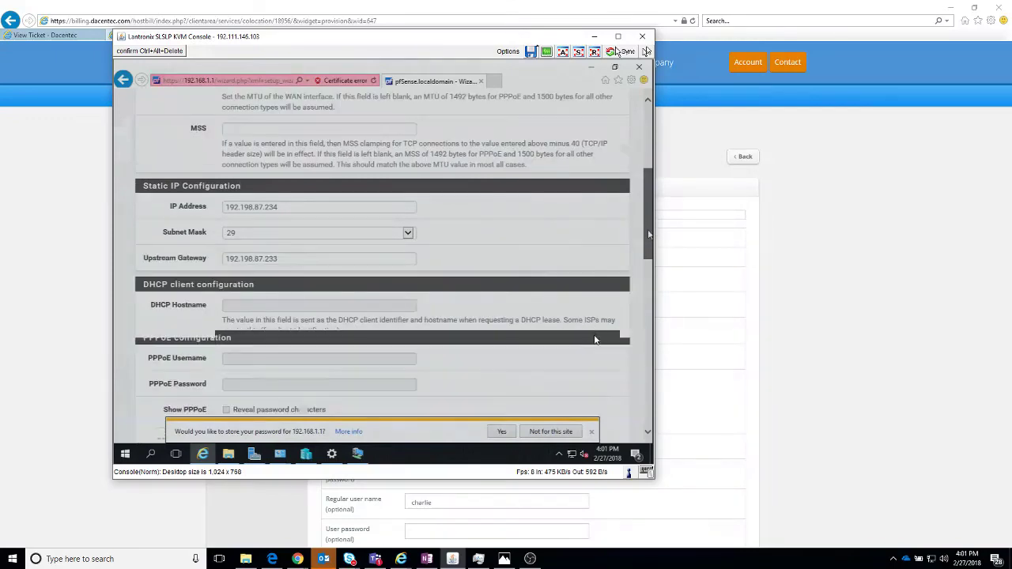
{"action": "scroll", "coordinate": [586, 388], "scroll_direction": "down", "scroll_amount": 3}
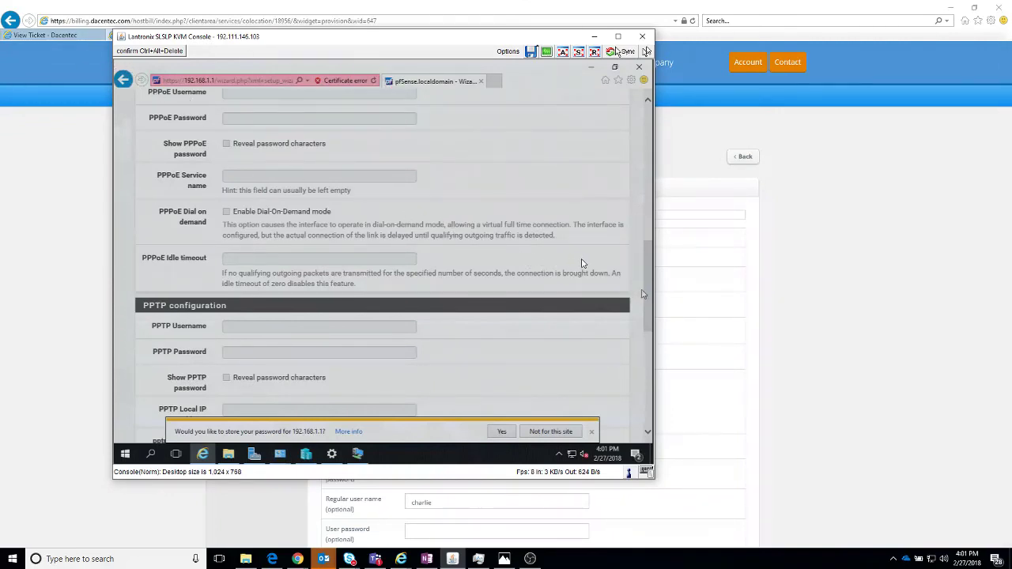
{"action": "scroll", "coordinate": [646, 294], "scroll_direction": "down", "scroll_amount": 3}
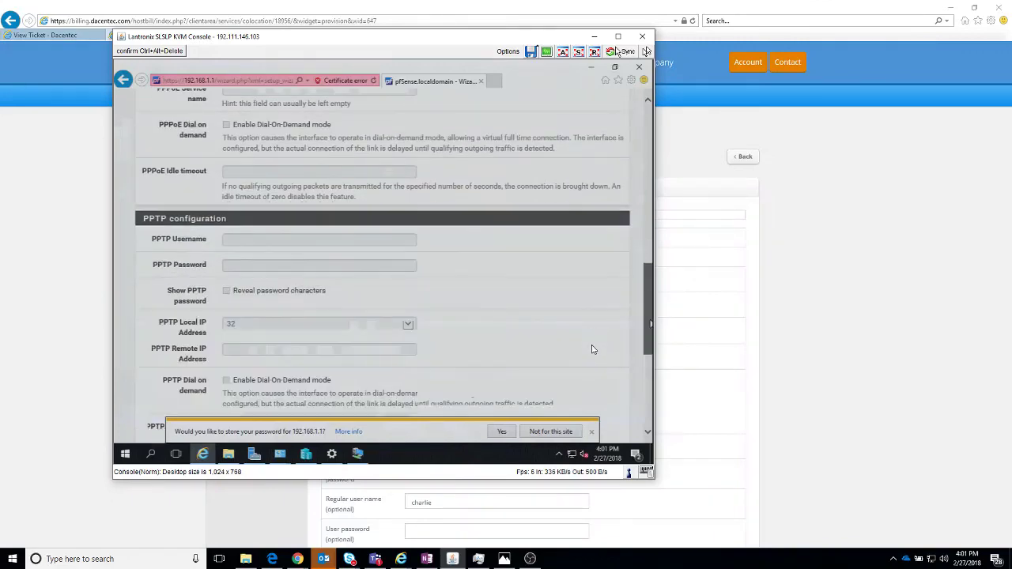
{"action": "scroll", "coordinate": [594, 369], "scroll_direction": "down", "scroll_amount": 4}
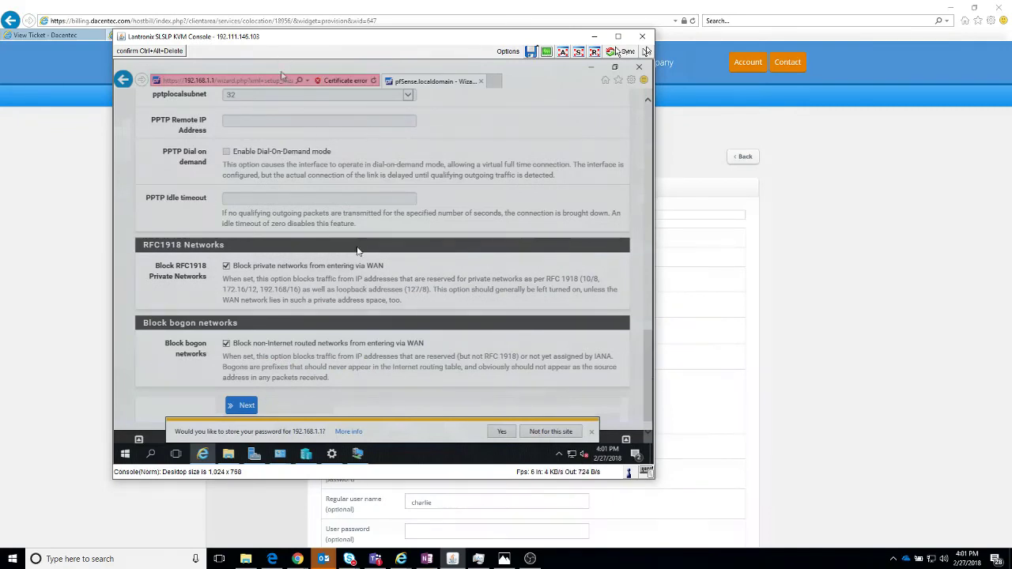
{"action": "left_click", "coordinate": [244, 404]}
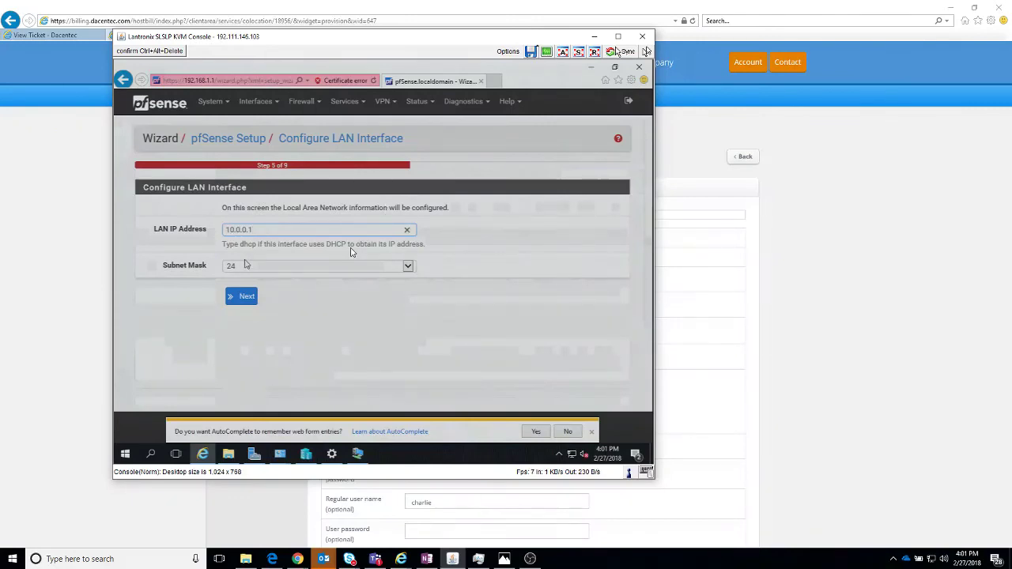
Step: Keep LAN at 10.0.0.1 with a /24 mask, then enter and submit the admin WebGUI password
{"action": "left_click", "coordinate": [243, 267]}
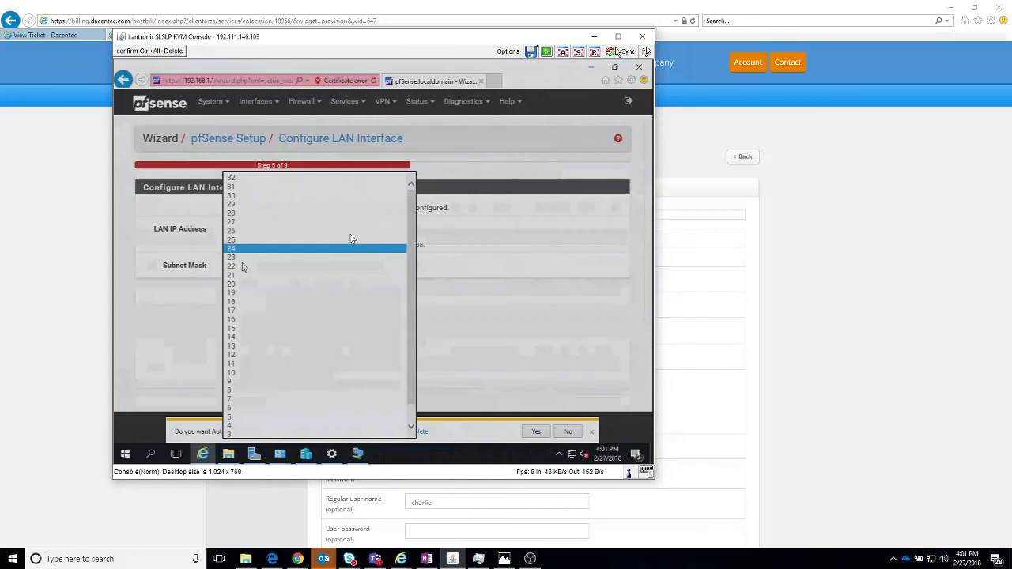
{"action": "left_click", "coordinate": [351, 231]}
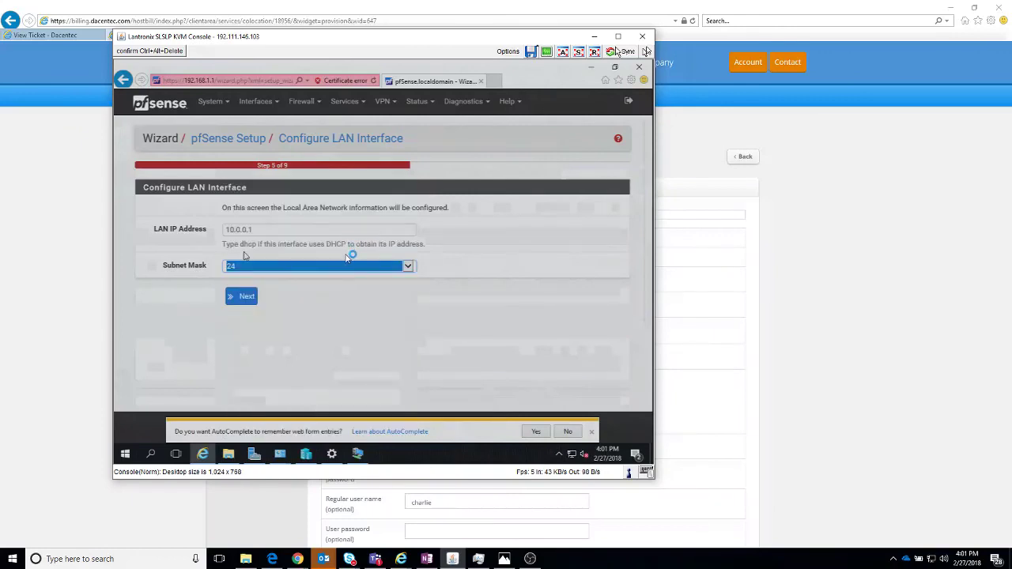
{"action": "left_click", "coordinate": [345, 302]}
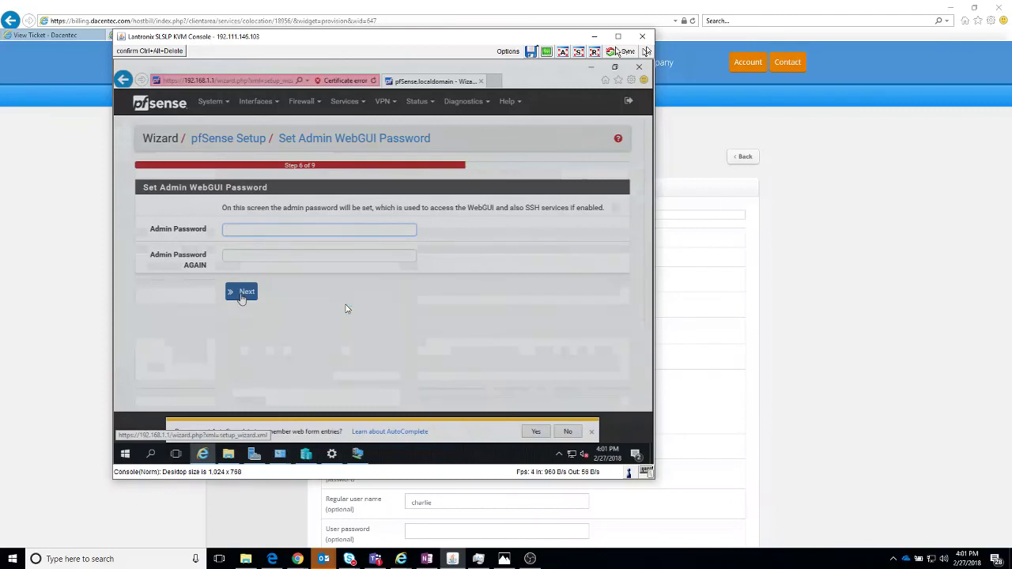
{"action": "type", "text": "p"}
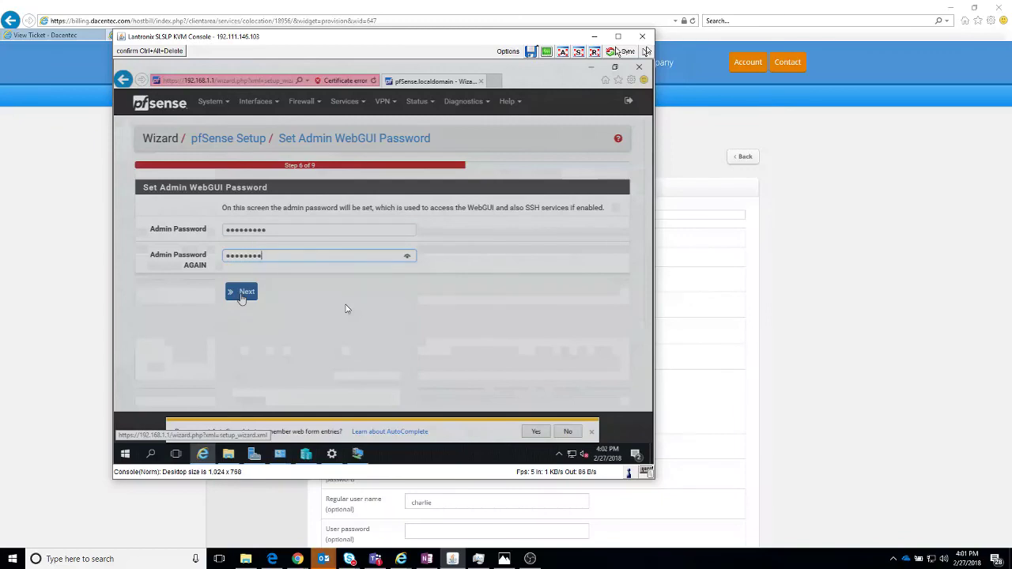
{"action": "left_click", "coordinate": [346, 308]}
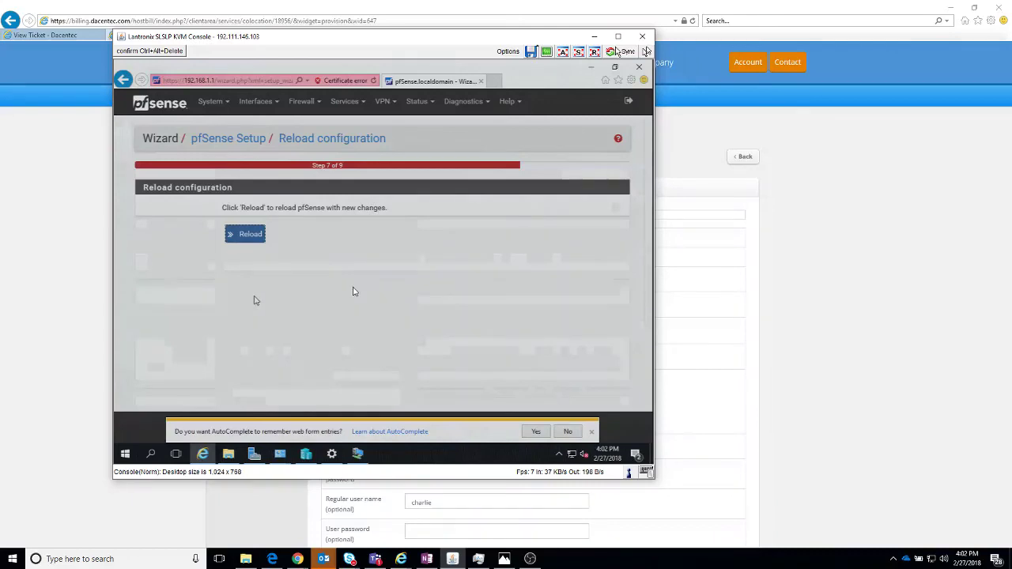
Step: Reload pfSense with the new configuration, then go to Firewall > NAT
{"action": "left_click", "coordinate": [246, 239]}
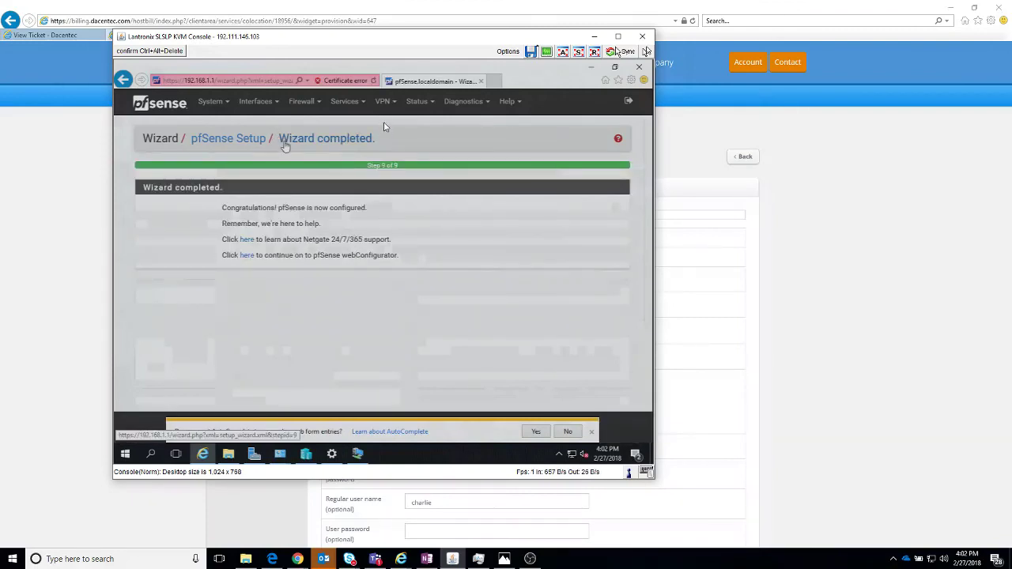
{"action": "left_click", "coordinate": [302, 104]}
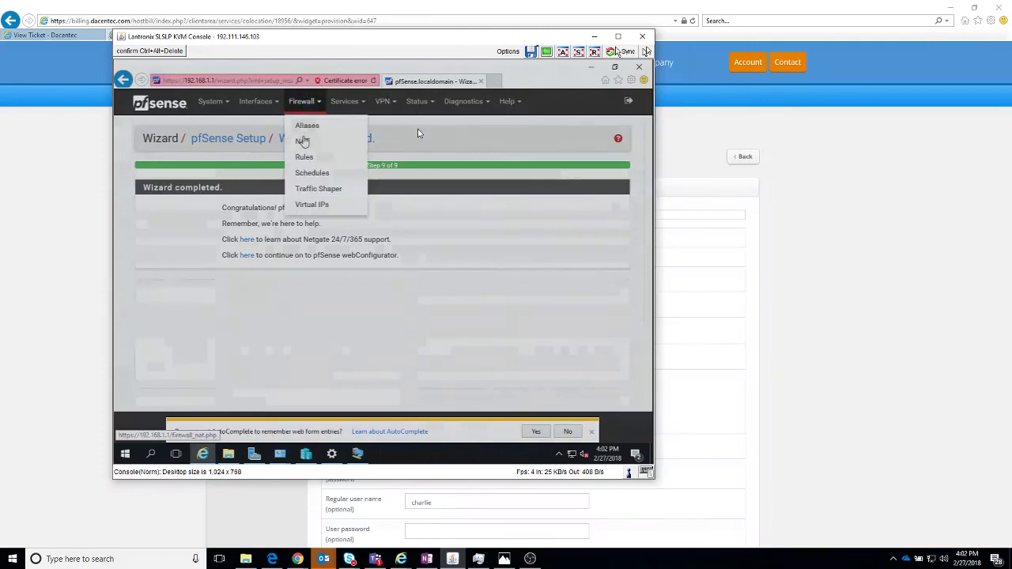
{"action": "left_click", "coordinate": [302, 141]}
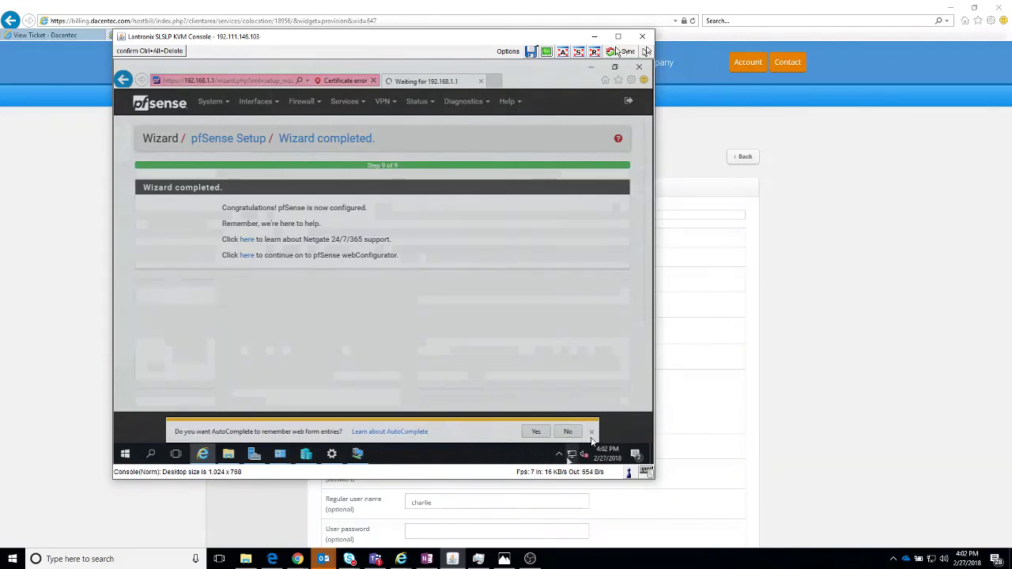
Step: Open the vEthernet (Lan1) adapter's properties via Network and Sharing Center's adapter list
{"action": "right_click", "coordinate": [571, 456]}
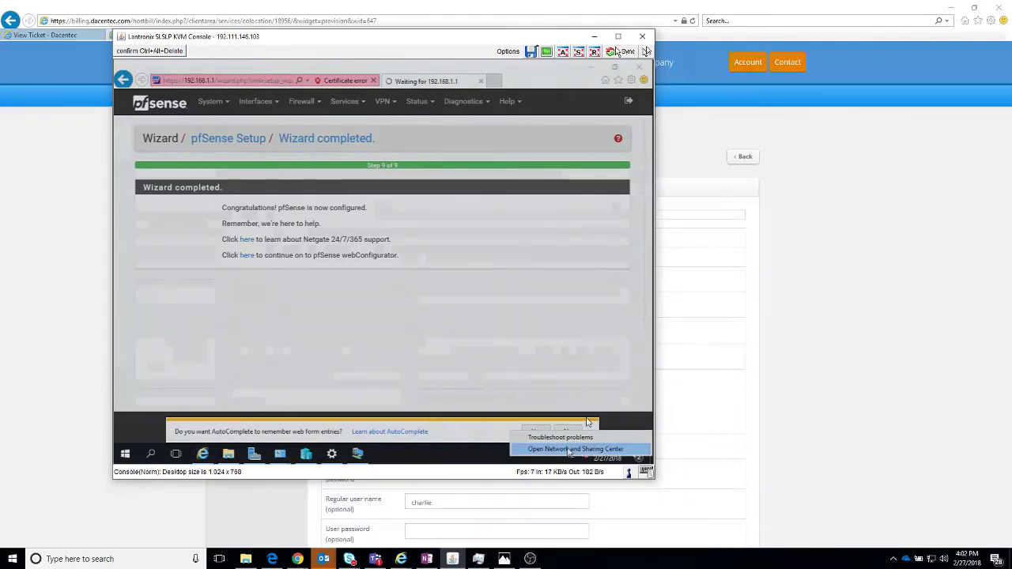
{"action": "left_click", "coordinate": [570, 450]}
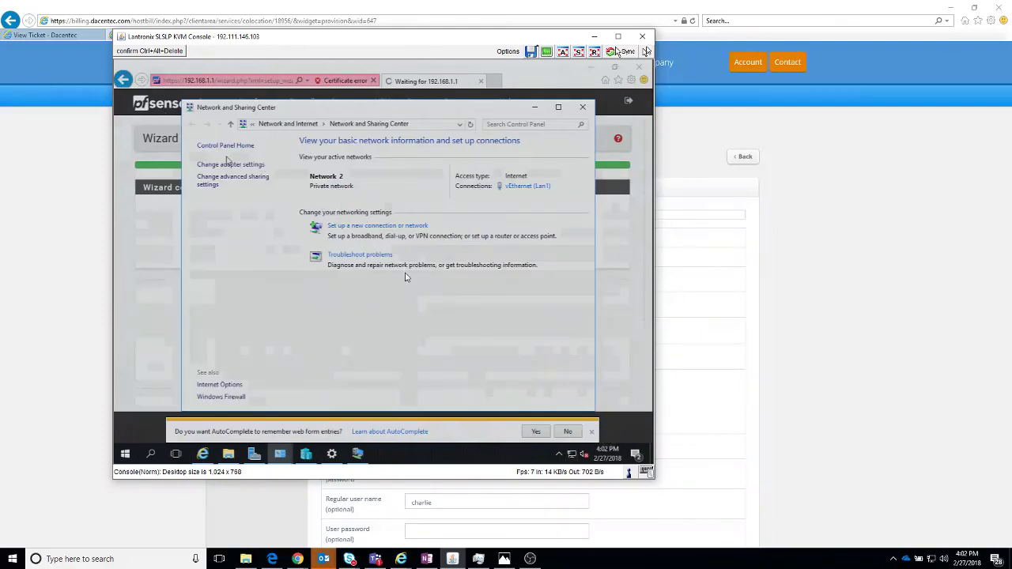
{"action": "left_click", "coordinate": [230, 164]}
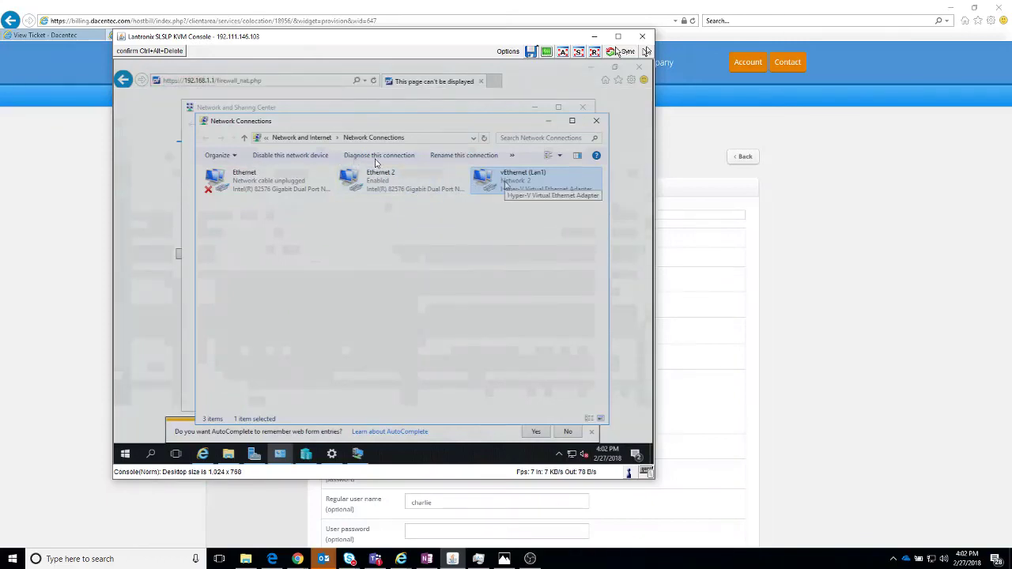
{"action": "right_click", "coordinate": [507, 185]}
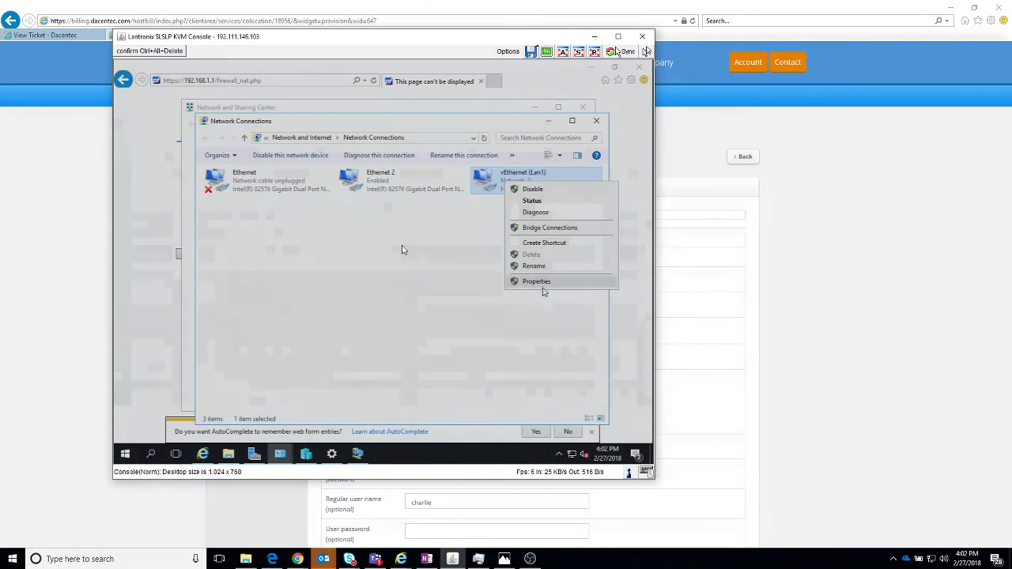
{"action": "left_click", "coordinate": [544, 286]}
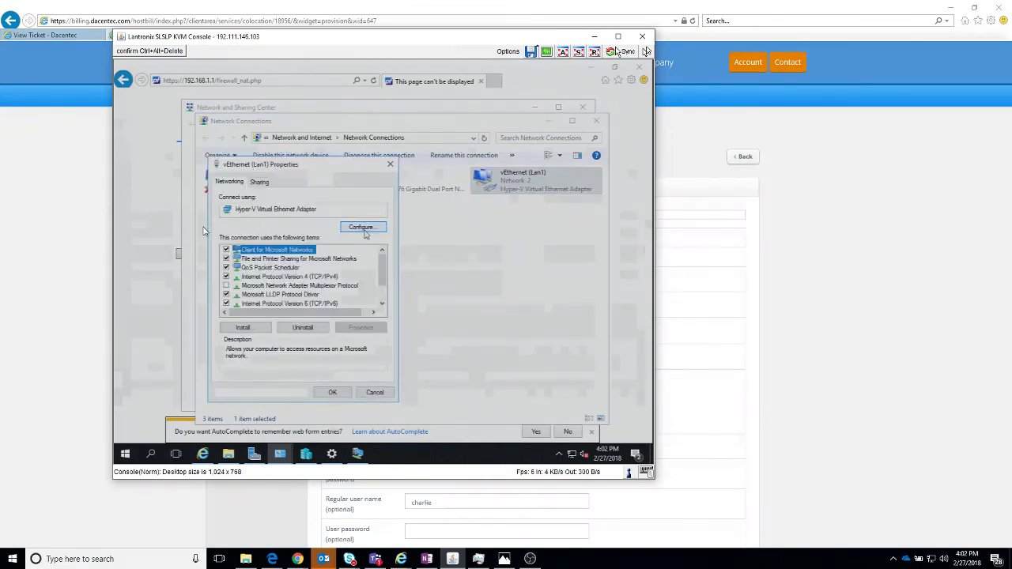
Step: Give vEthernet (Lan1) static IPv4 10.0.0.5, mask 255.255.255.0, gateway 10.0.0.1, and close the dialogs
{"action": "double_click", "coordinate": [330, 277]}
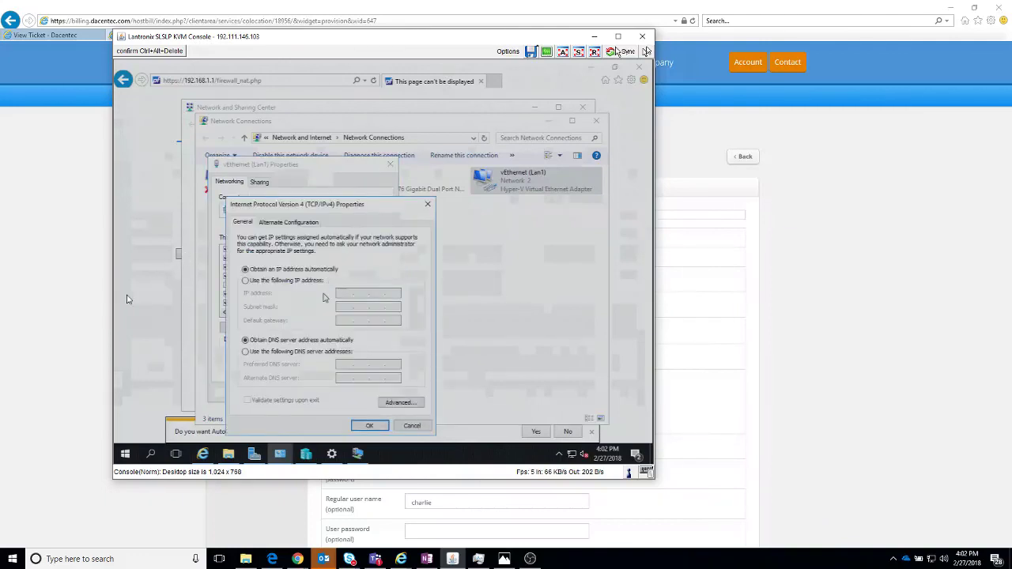
{"action": "left_click", "coordinate": [286, 283]}
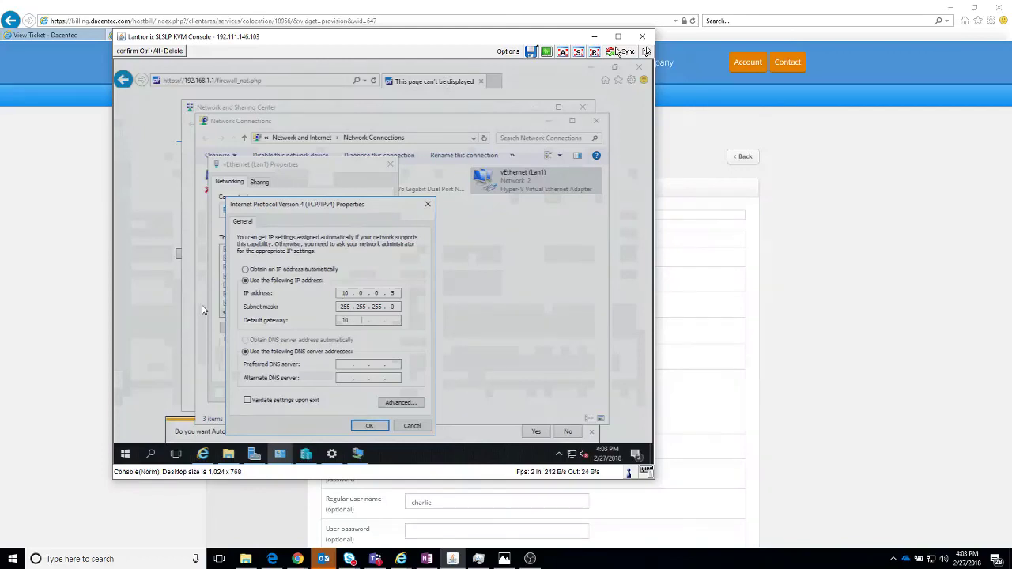
{"action": "type", "text": "0.0."}
{"action": "type", "text": "10.0"}
{"action": "left_click", "coordinate": [369, 425]}
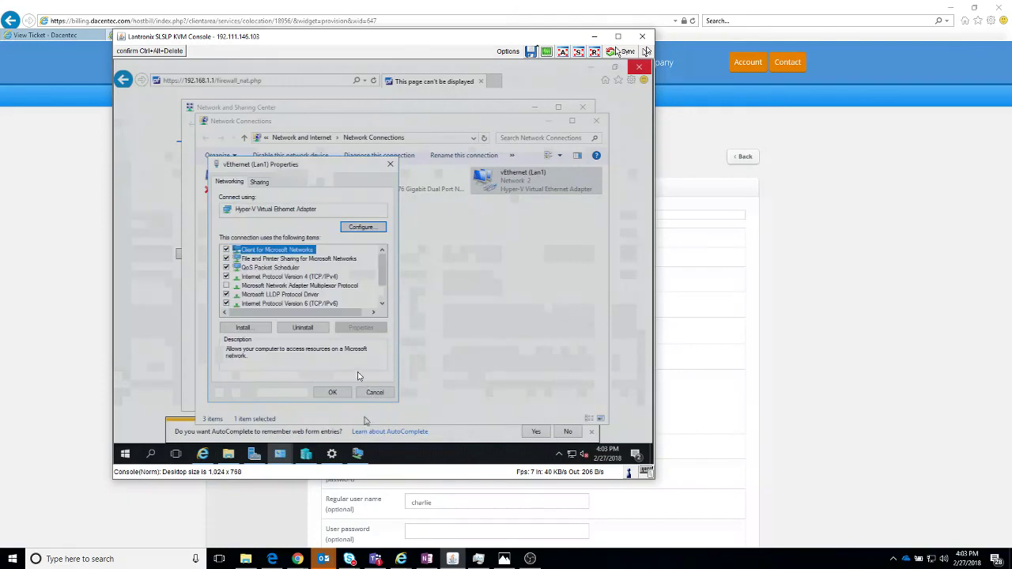
{"action": "left_click", "coordinate": [333, 392]}
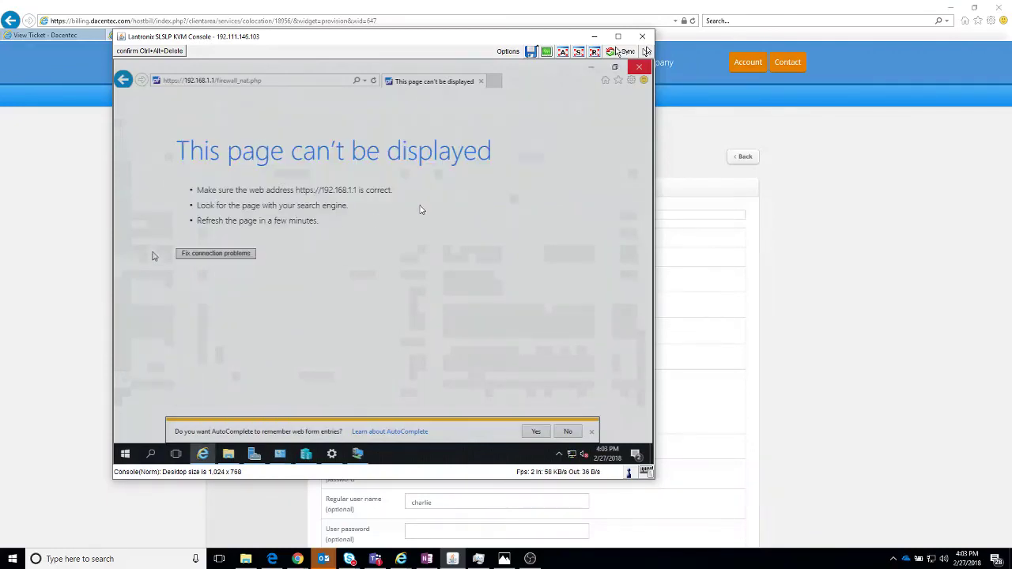
Step: Browse to 10.0.0.1 and proceed past the certificate warning
{"action": "left_click", "coordinate": [335, 79]}
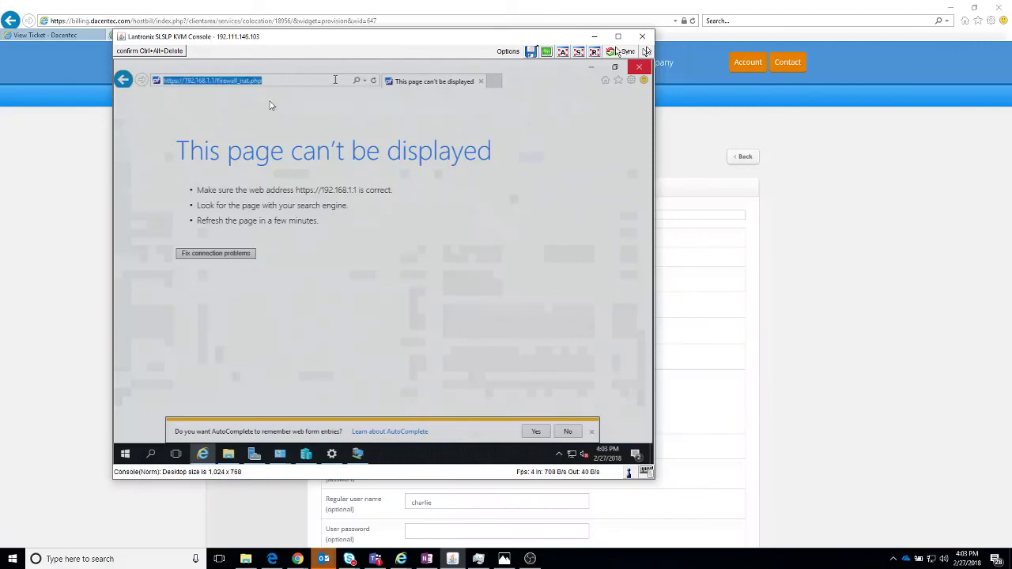
{"action": "type", "text": "10.0.0"}
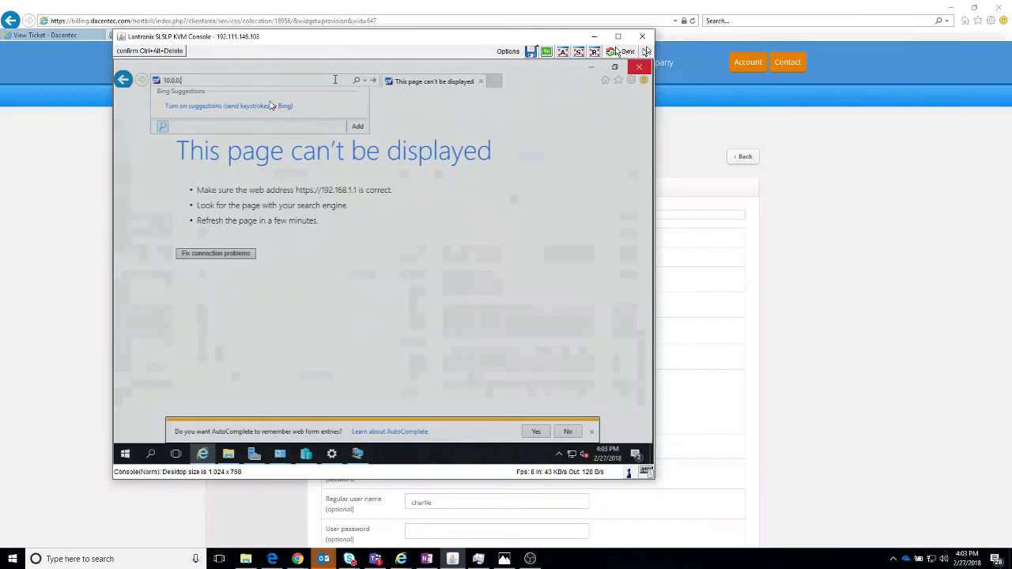
{"action": "type", "text": ".1"}
{"action": "key", "text": "Return"}
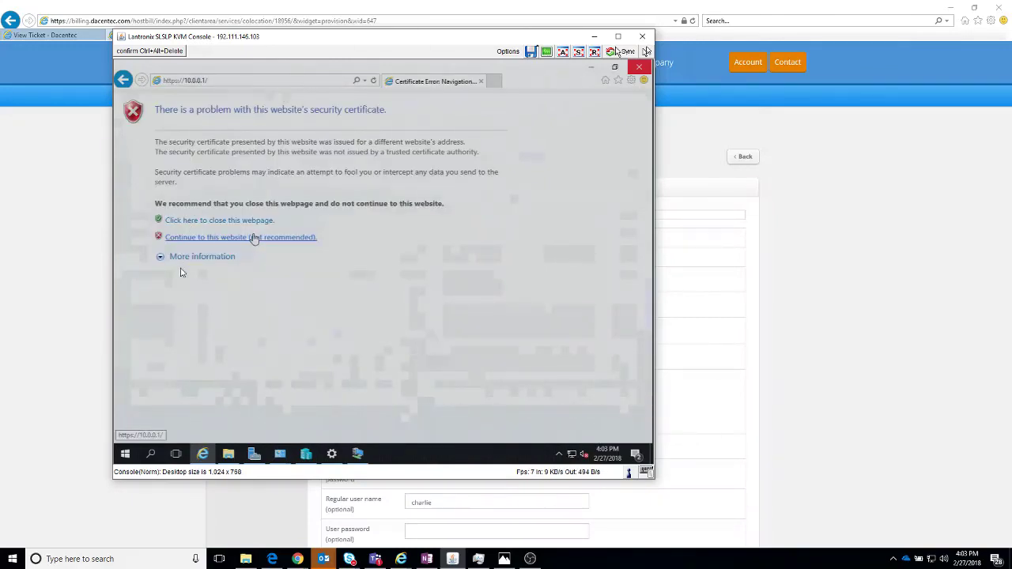
{"action": "left_click", "coordinate": [252, 237]}
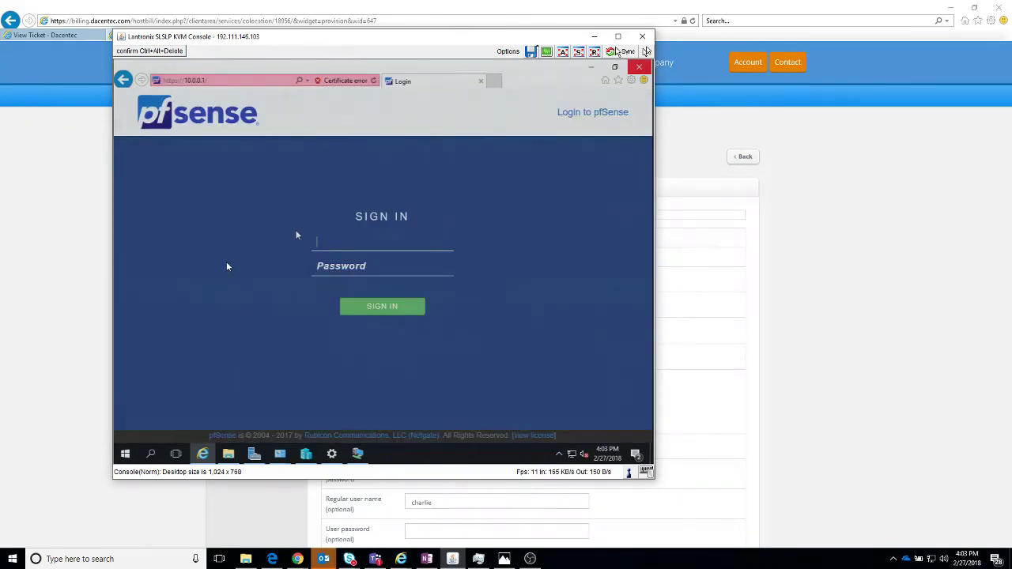
Step: Sign in to pfSense as admin with the account password and accept the copyright notice
{"action": "type", "text": "admin"}
{"action": "key", "text": "Tab"}
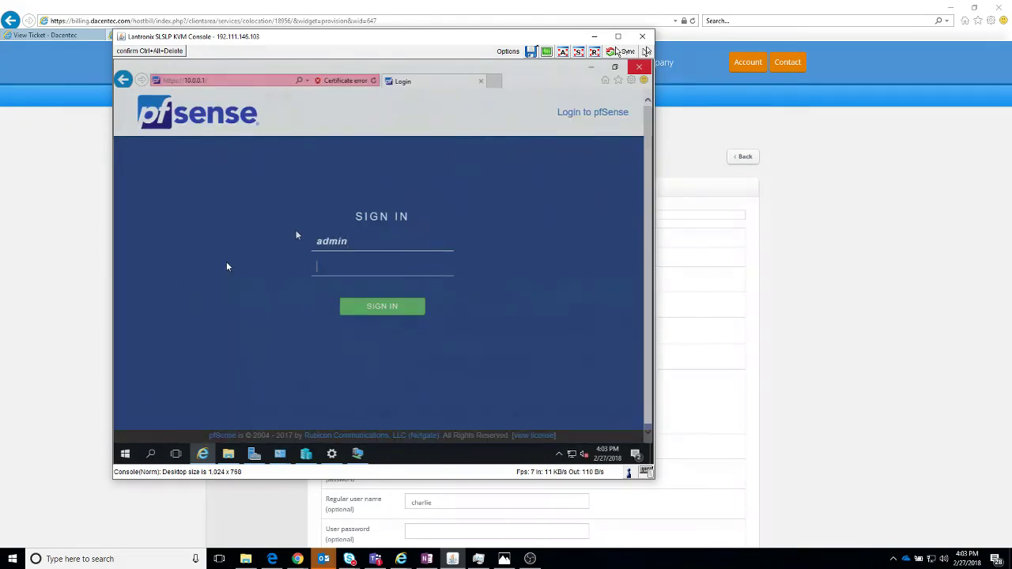
{"action": "type", "text": "*********"}
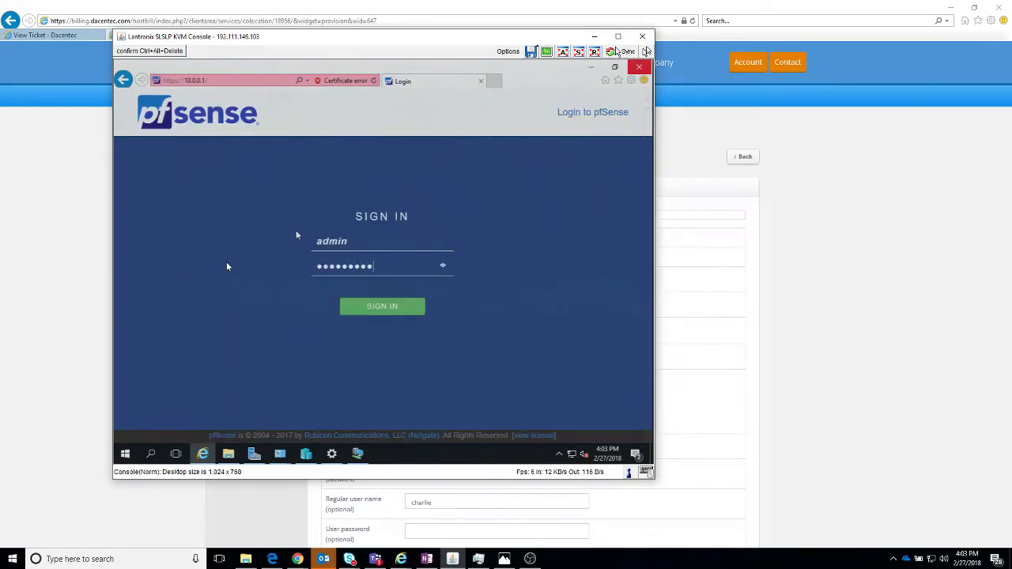
{"action": "key", "text": "Return"}
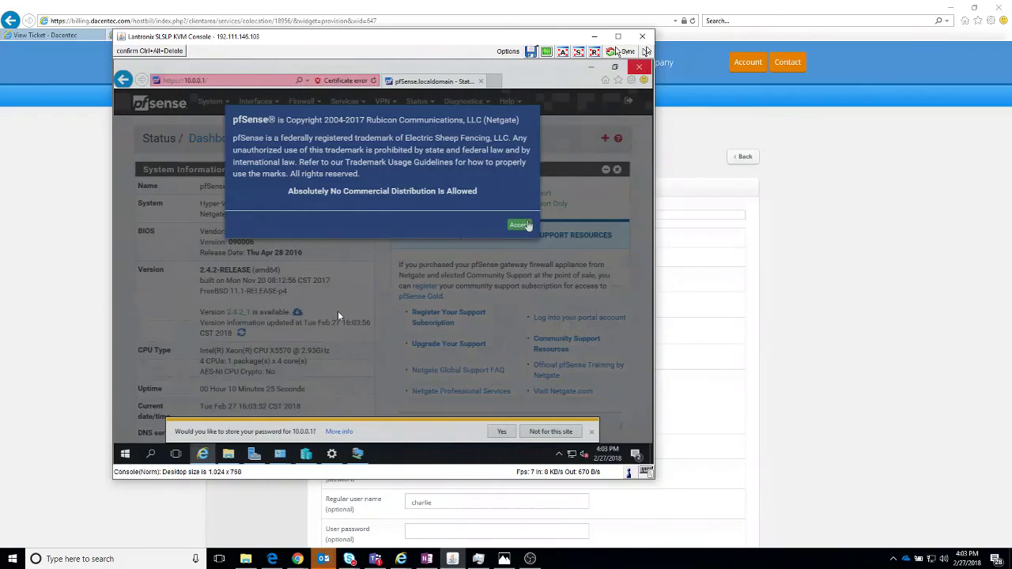
{"action": "left_click", "coordinate": [520, 226]}
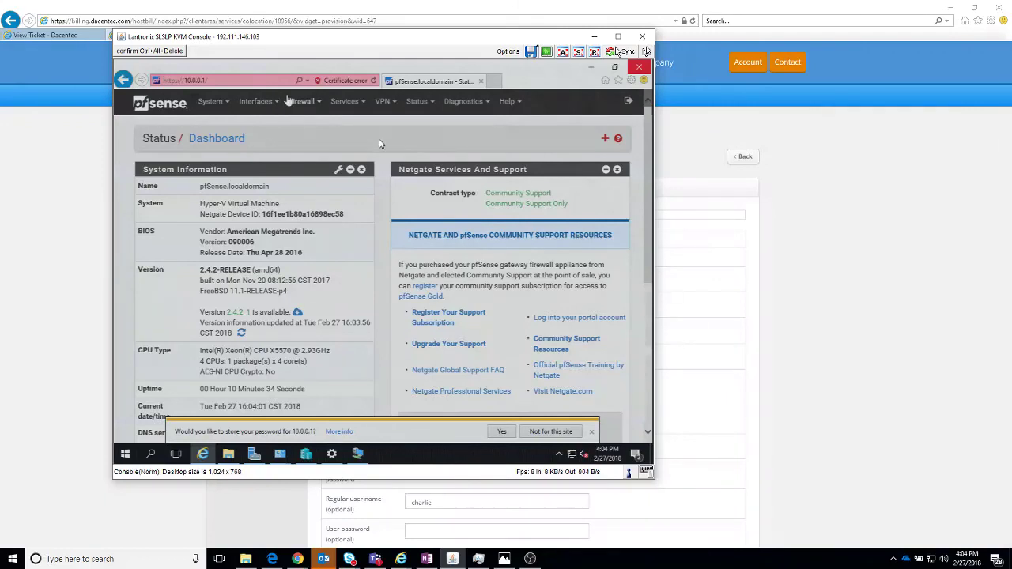
{"action": "left_click", "coordinate": [301, 101]}
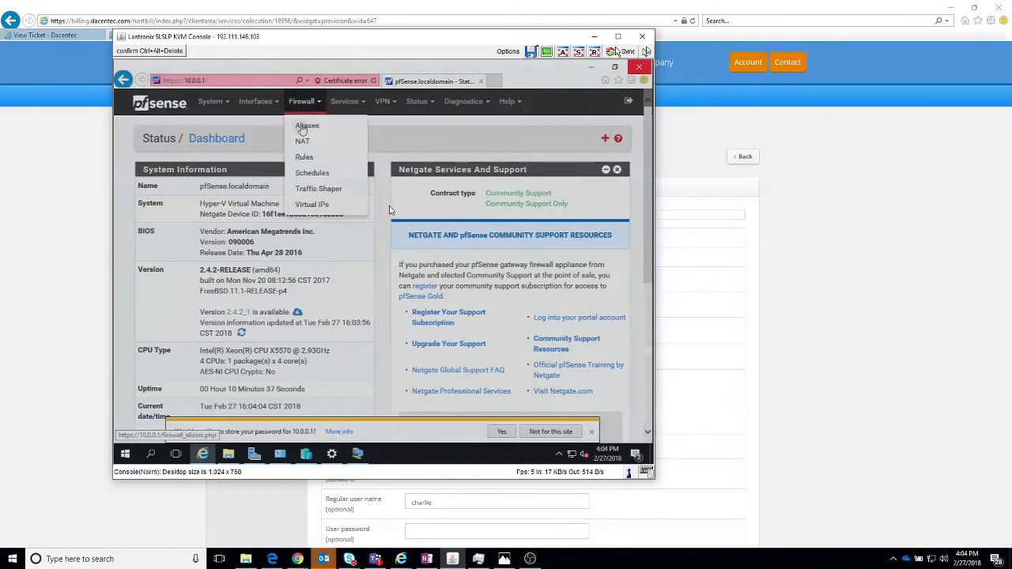
Step: Add a new NAT port-forward rule with protocol TCP/UDP
{"action": "left_click", "coordinate": [302, 141]}
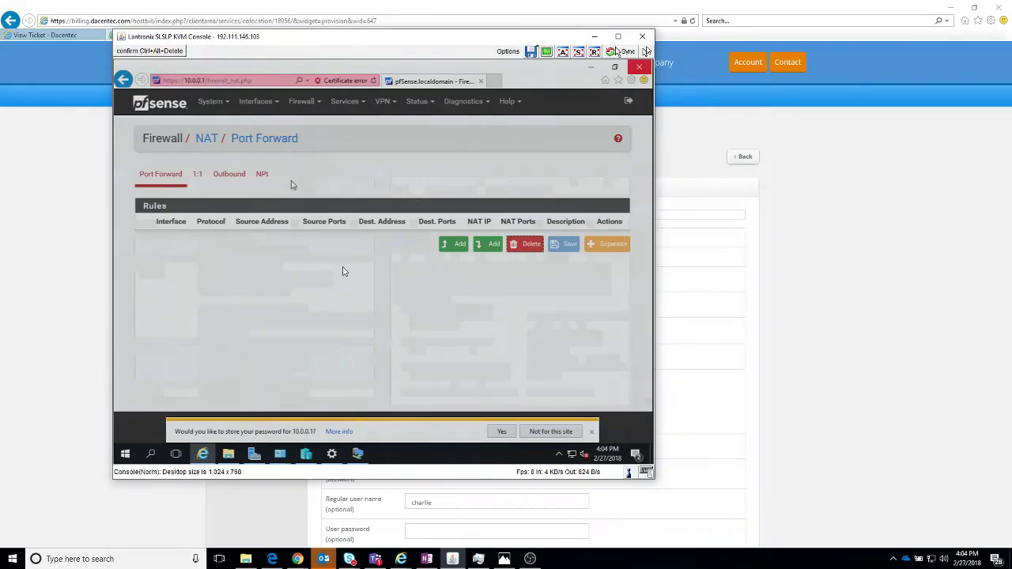
{"action": "left_click", "coordinate": [495, 245]}
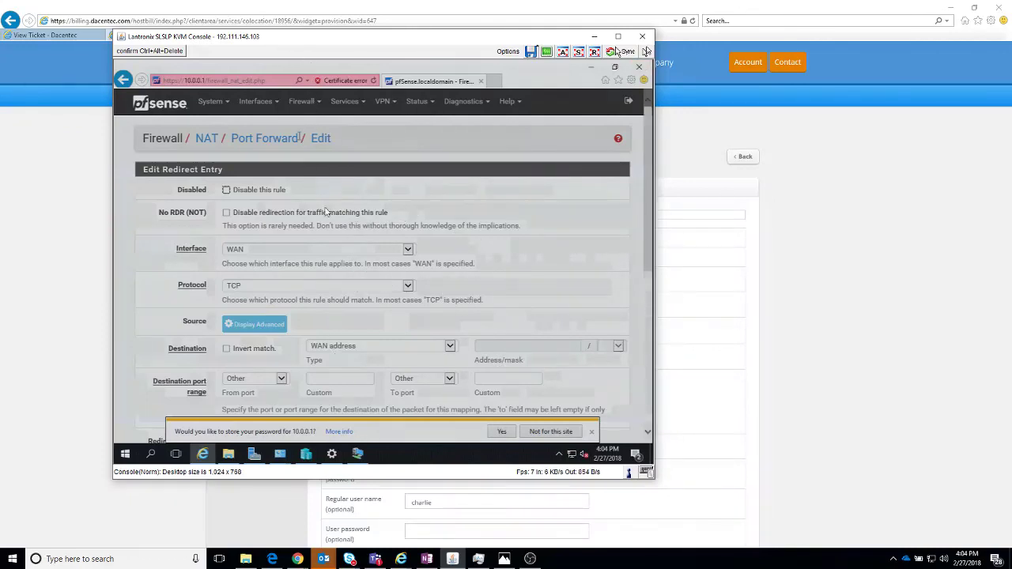
{"action": "left_click", "coordinate": [329, 286]}
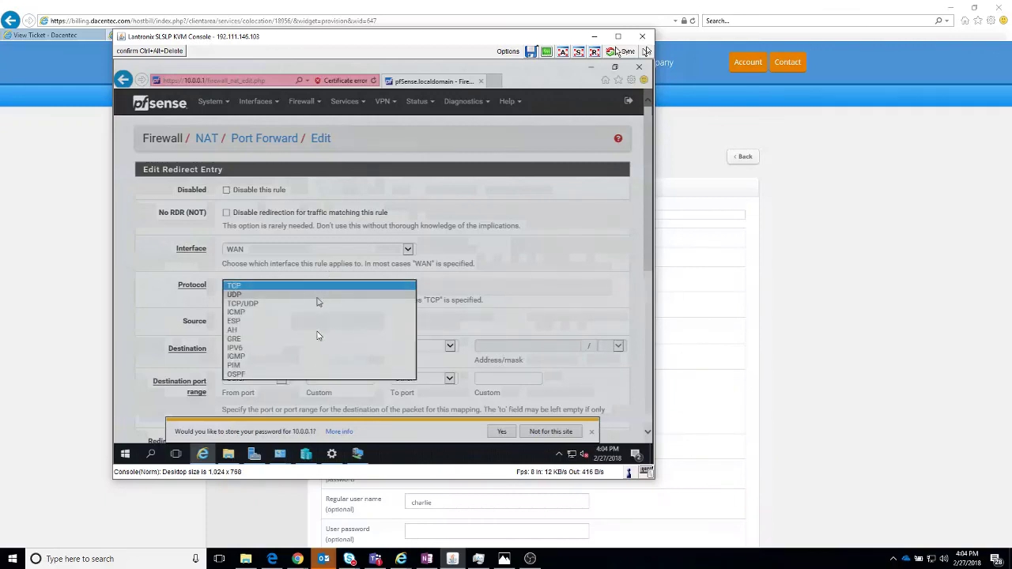
{"action": "left_click", "coordinate": [314, 303]}
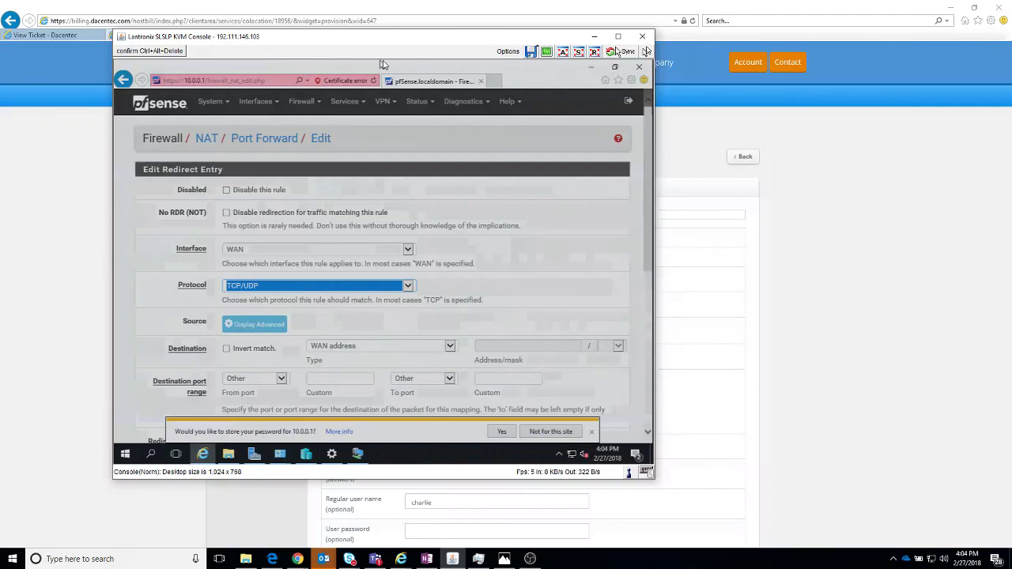
Step: Set the rule's destination port range to 5050 through 5050
{"action": "left_click", "coordinate": [335, 378]}
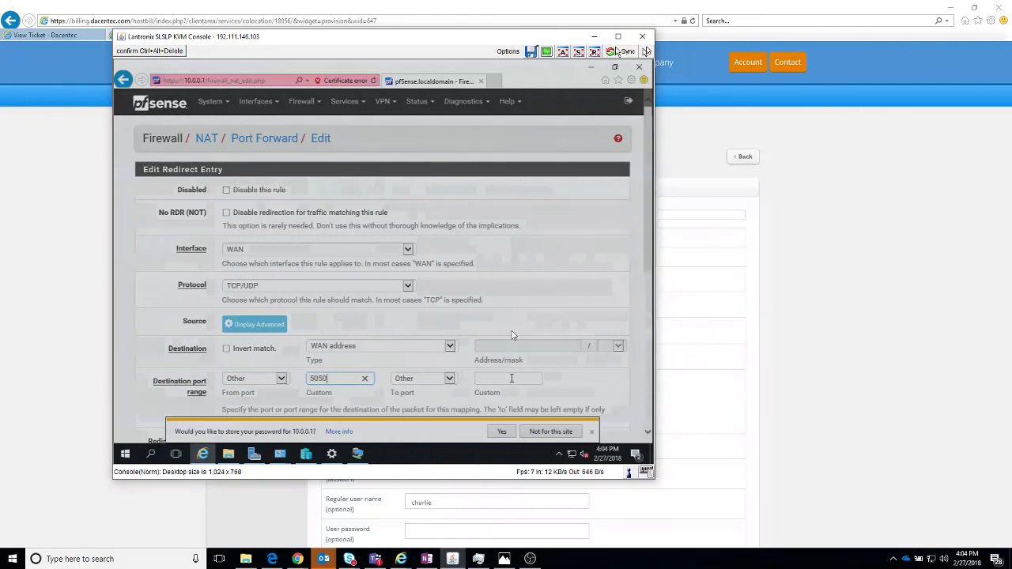
{"action": "left_click", "coordinate": [511, 379]}
{"action": "type", "text": "5050"}
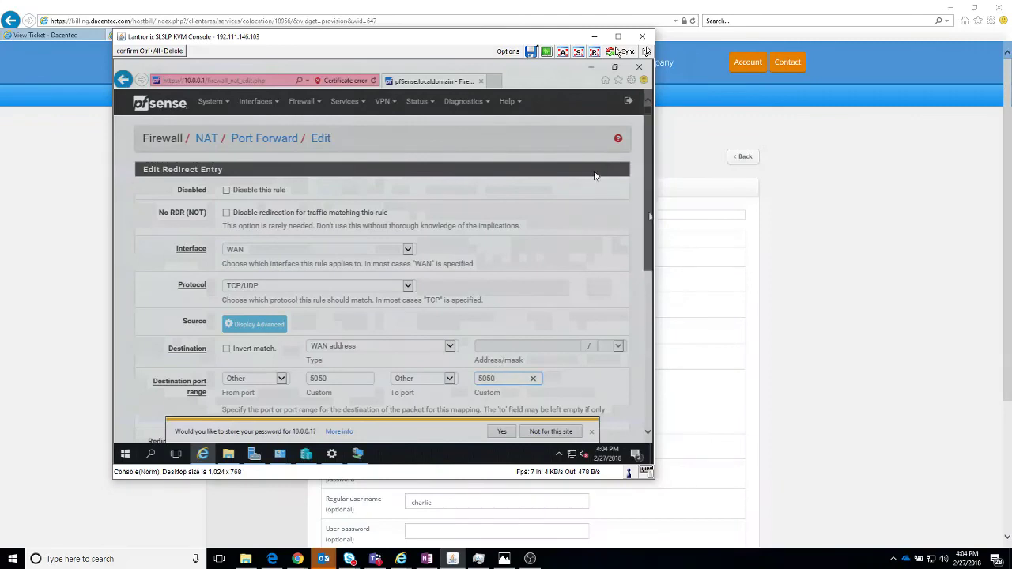
{"action": "scroll", "coordinate": [595, 189], "scroll_direction": "down", "scroll_amount": 1}
{"action": "scroll", "coordinate": [595, 188], "scroll_direction": "down", "scroll_amount": 2}
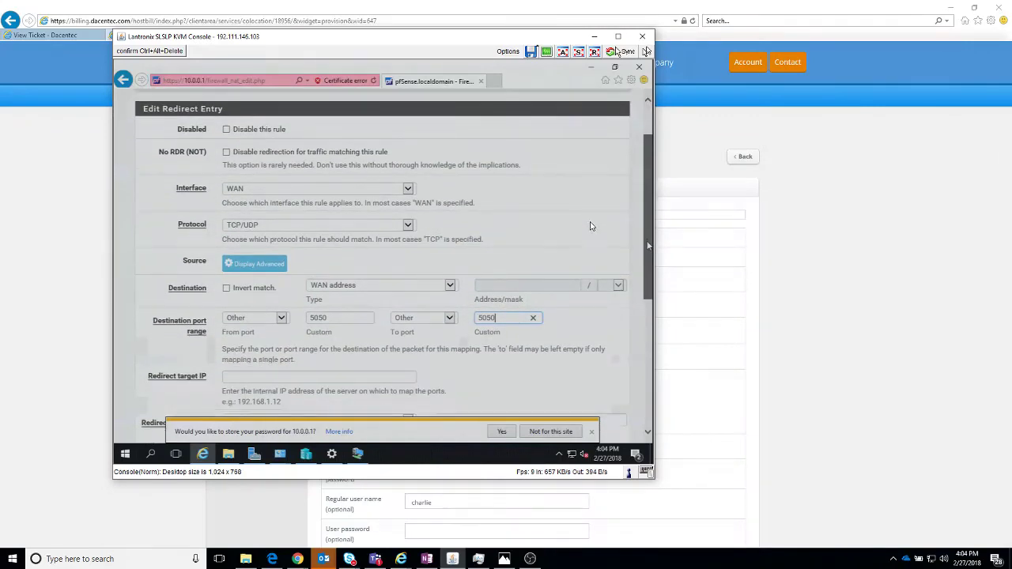
{"action": "scroll", "coordinate": [646, 252], "scroll_direction": "down", "scroll_amount": 3}
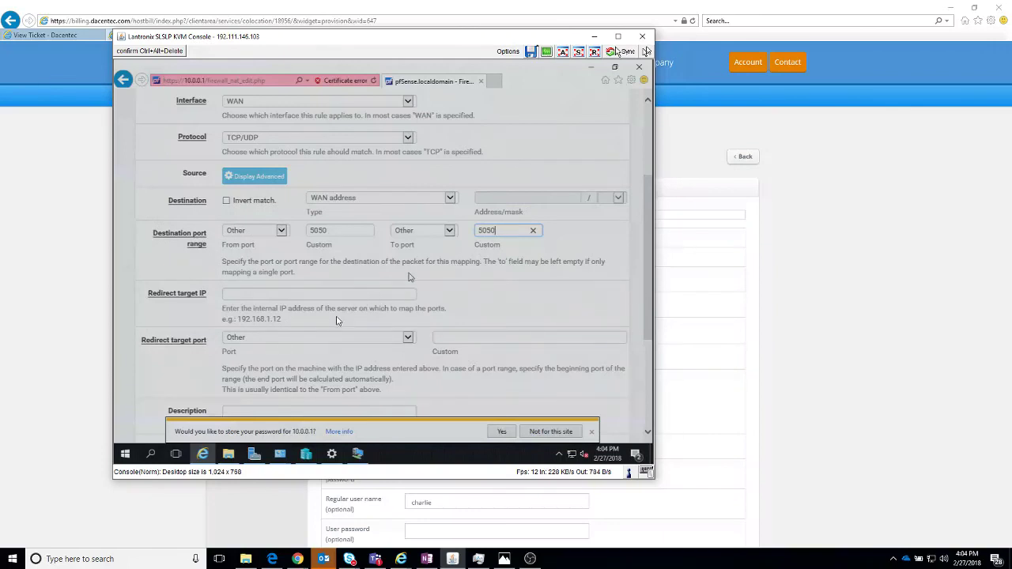
Step: Set the redirect target IP to 10.0.0.5 and redirect target port to 3389
{"action": "left_click", "coordinate": [381, 293]}
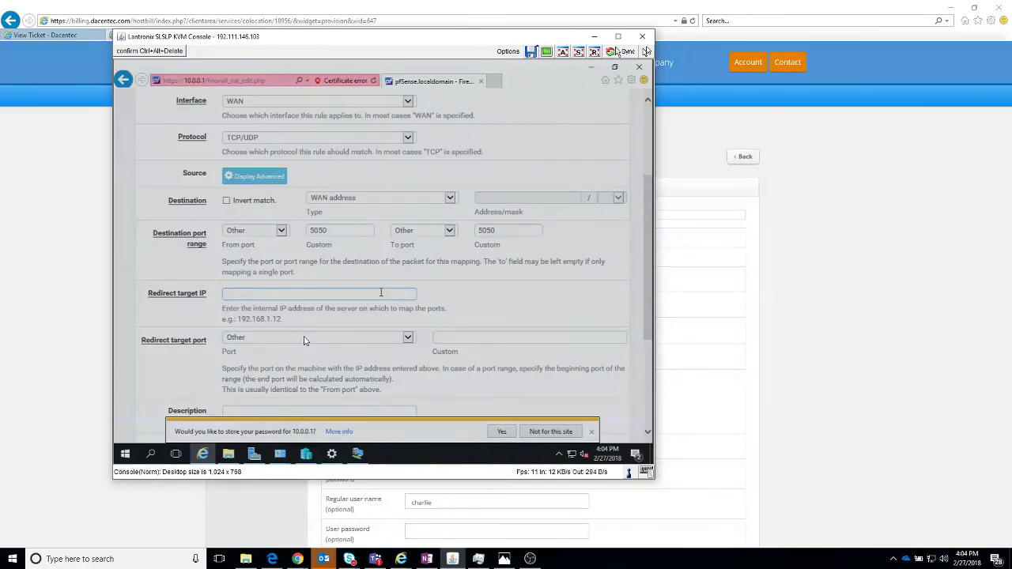
{"action": "type", "text": "10.0.0.5"}
{"action": "left_click", "coordinate": [469, 335]}
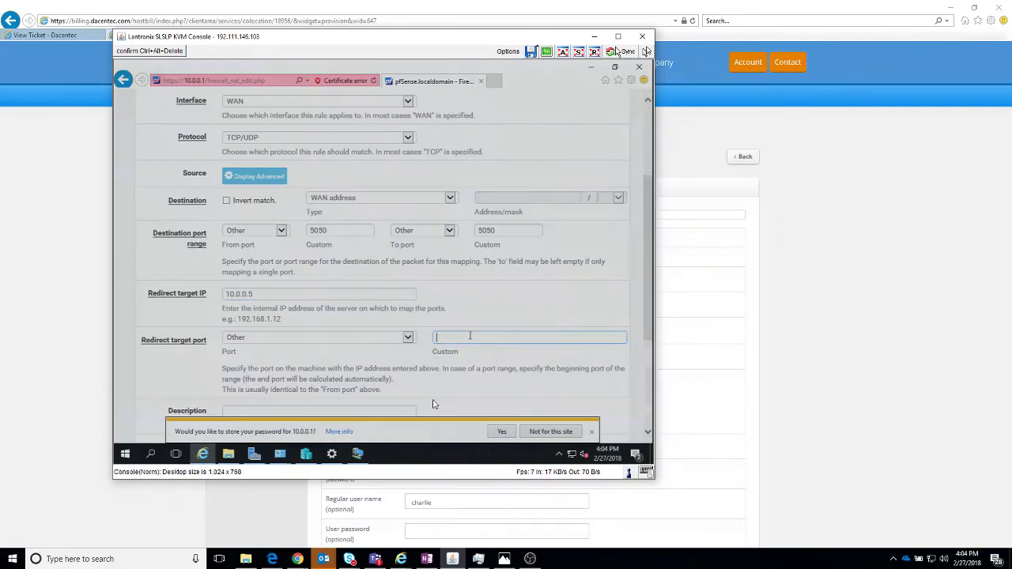
{"action": "type", "text": "3389"}
{"action": "left_click", "coordinate": [324, 230]}
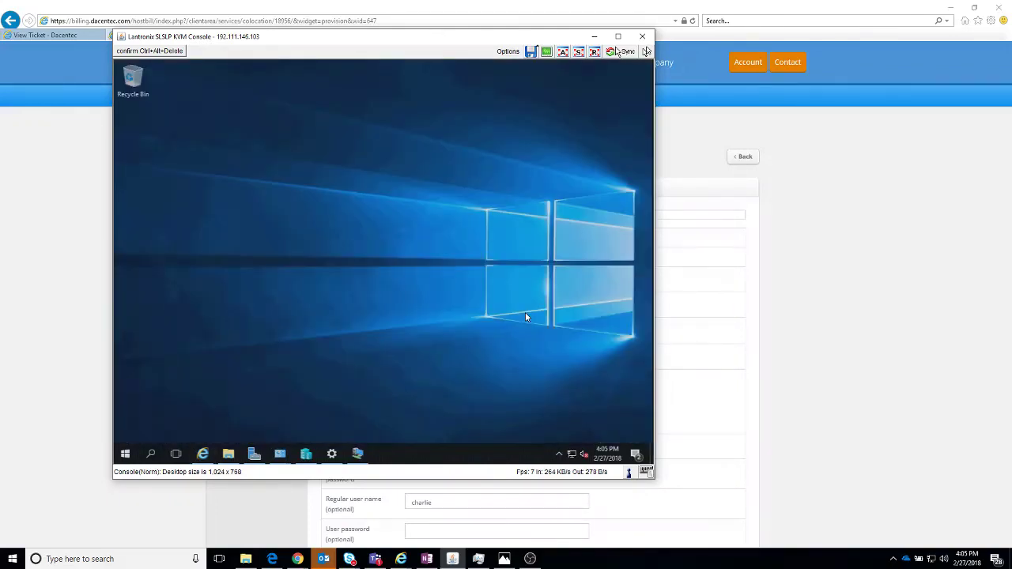
{"action": "left_click", "coordinate": [170, 393]}
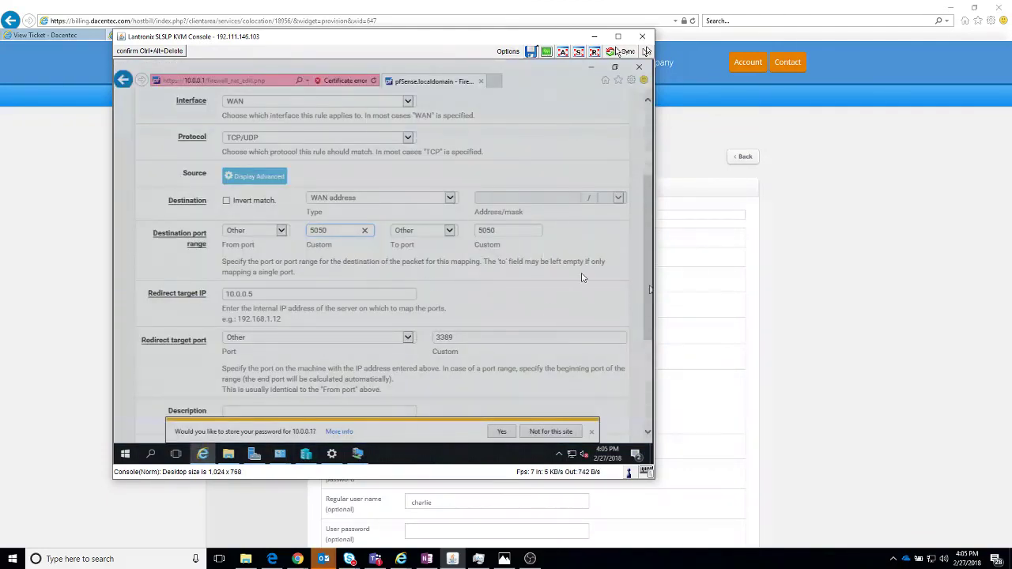
{"action": "left_click_drag", "start_coordinate": [650, 289], "coordinate": [646, 366]}
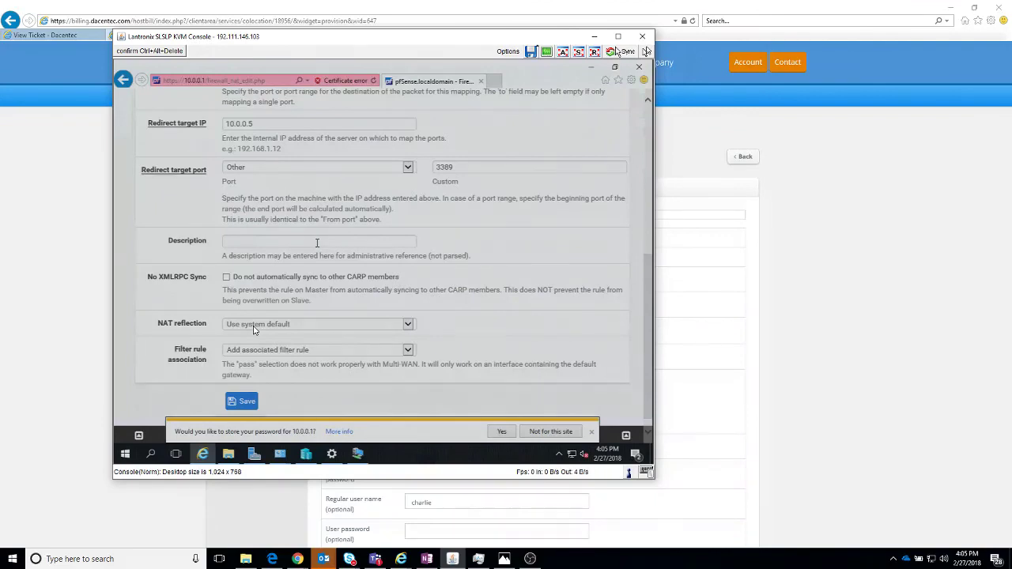
Step: Enter 'RDP Host' as the port-forward rule's description
{"action": "type", "text": "RDP"}
{"action": "key", "text": "BackSpace"}
{"action": "key", "text": "BackSpace"}
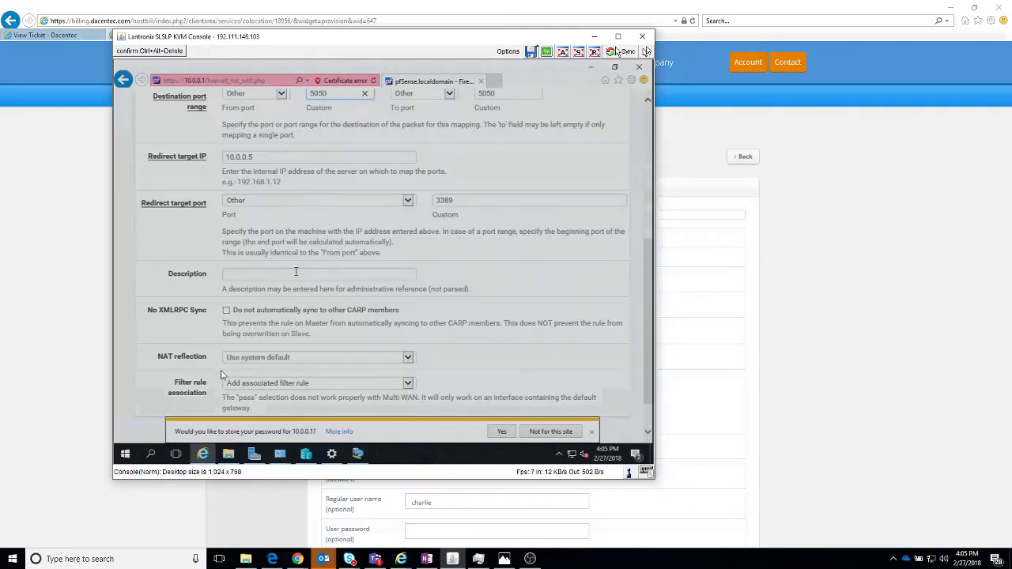
{"action": "left_click", "coordinate": [296, 274]}
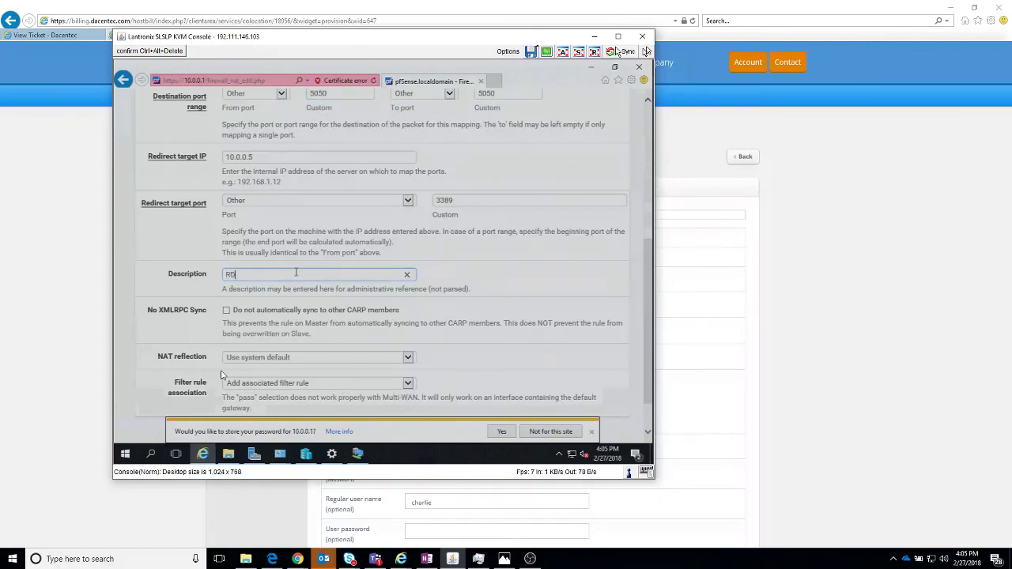
{"action": "type", "text": "RDP Host"}
Step: Save the port-forward rule and apply the NAT changes
{"action": "scroll", "coordinate": [628, 301], "scroll_direction": "down", "scroll_amount": 2}
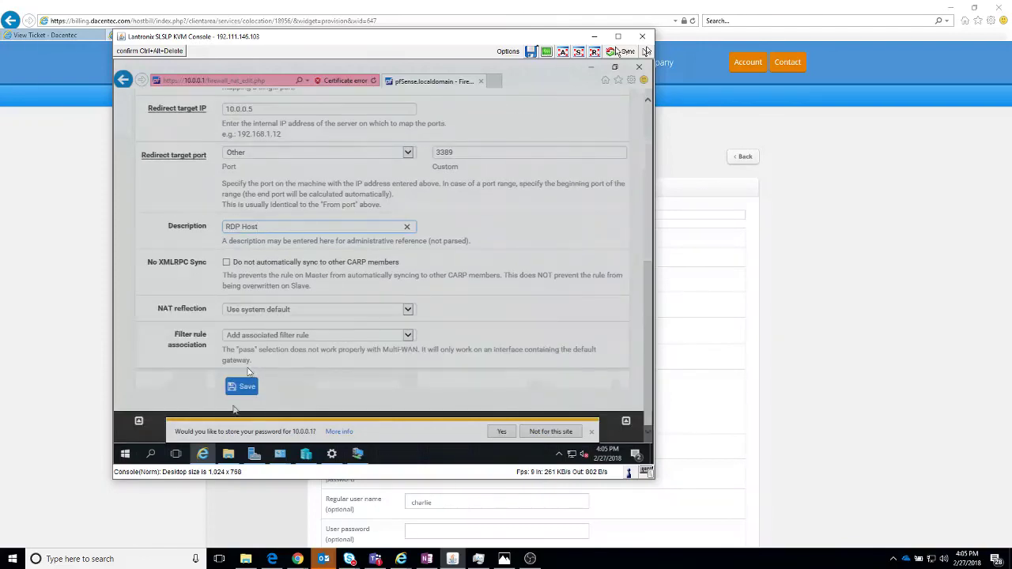
{"action": "left_click", "coordinate": [238, 387]}
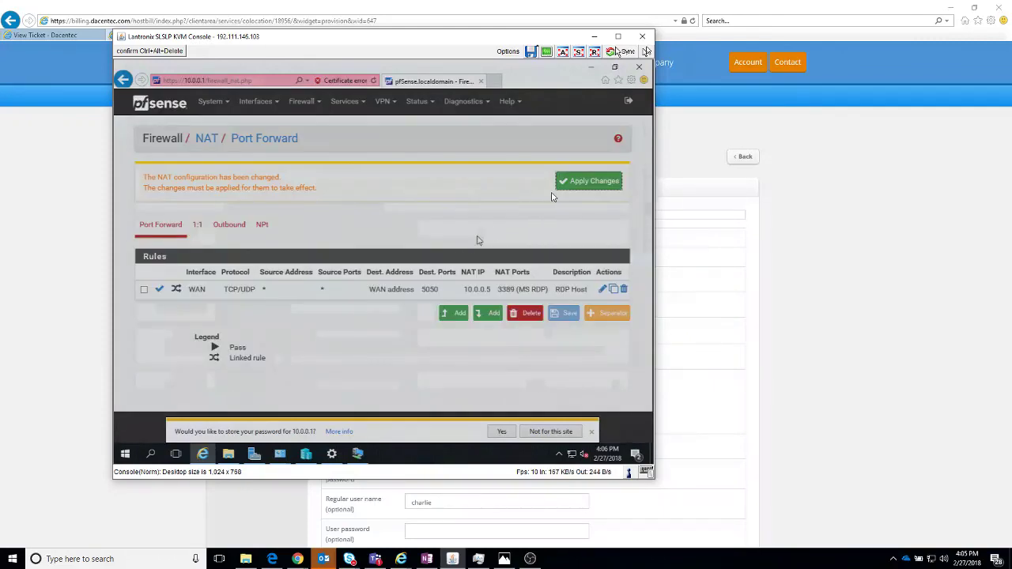
{"action": "left_click", "coordinate": [563, 184]}
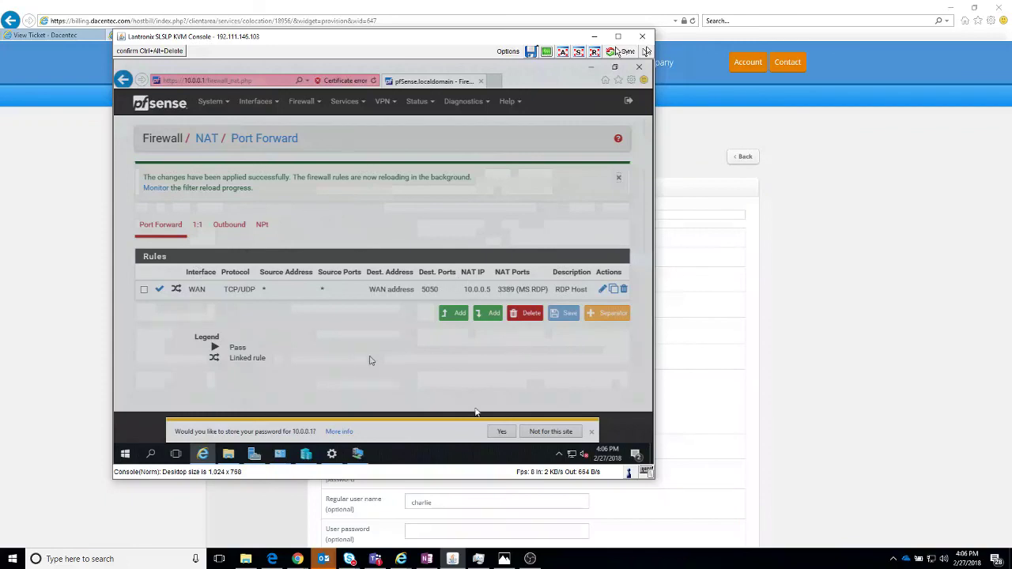
{"action": "left_click", "coordinate": [11, 559]}
Step: Launch Remote Desktop Connection and connect to trulab.net:5050
{"action": "type", "text": "remote"}
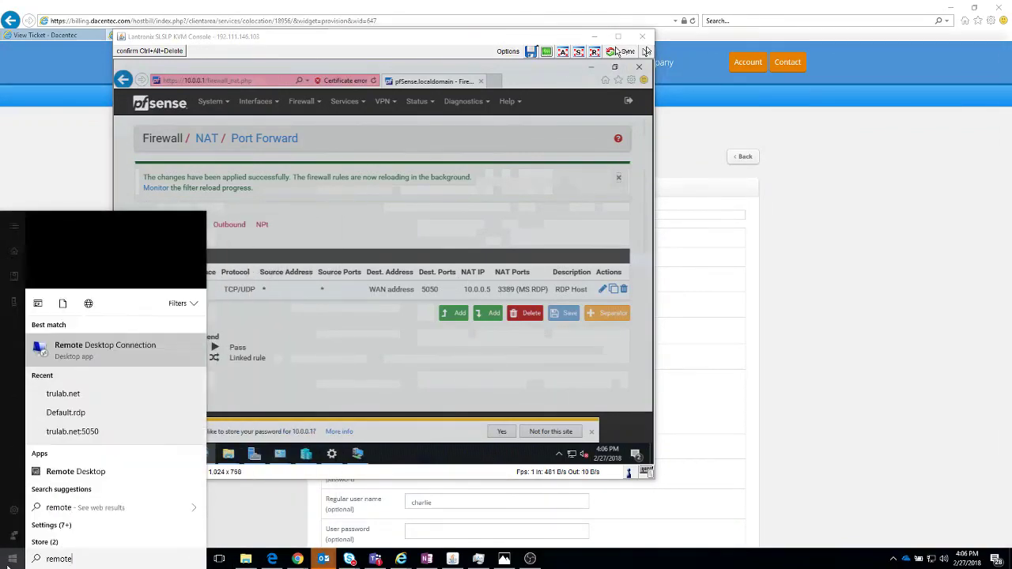
{"action": "key", "text": "Return"}
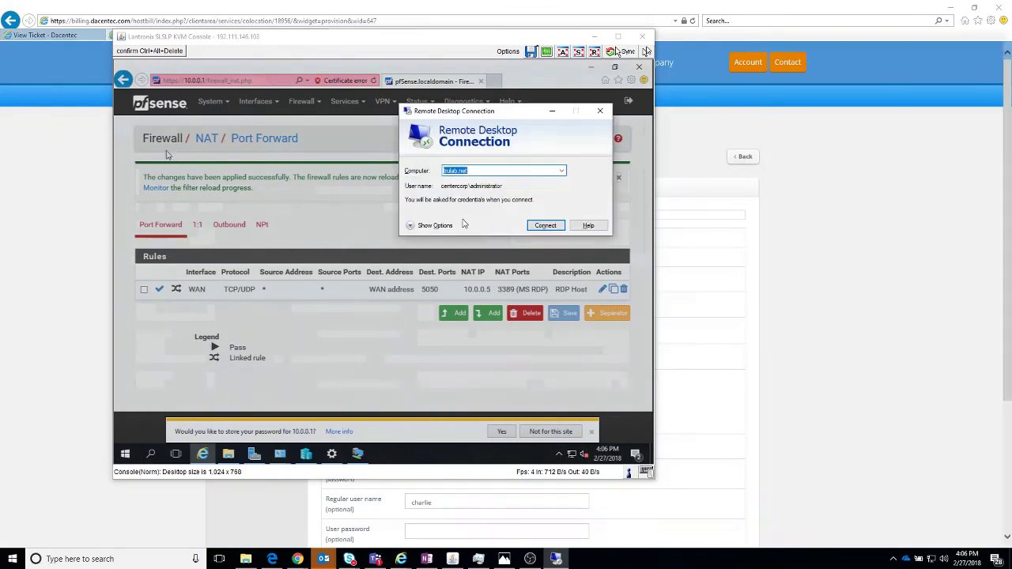
{"action": "left_click", "coordinate": [485, 170]}
{"action": "type", "text": ":5050"}
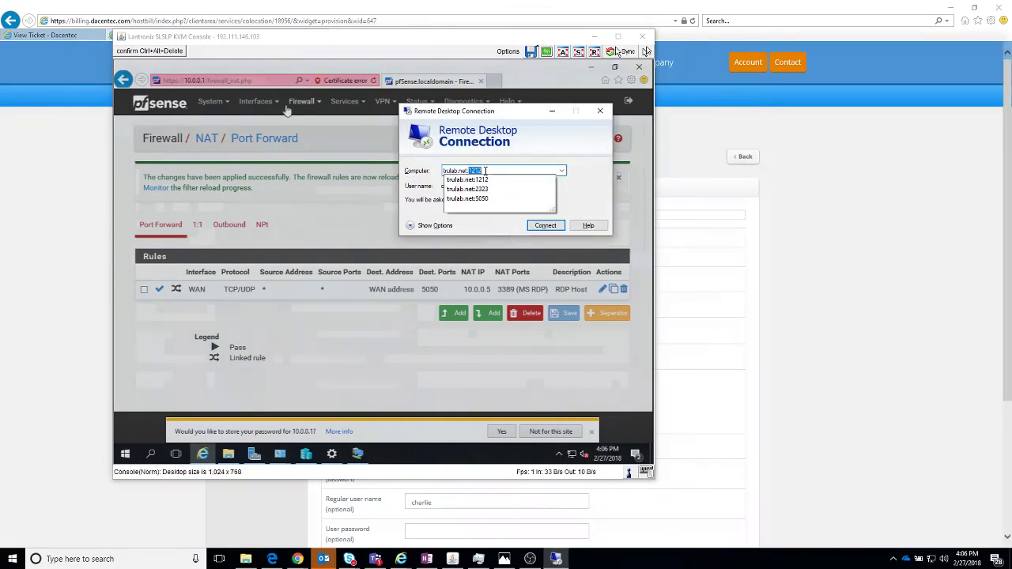
{"action": "key", "text": "Return"}
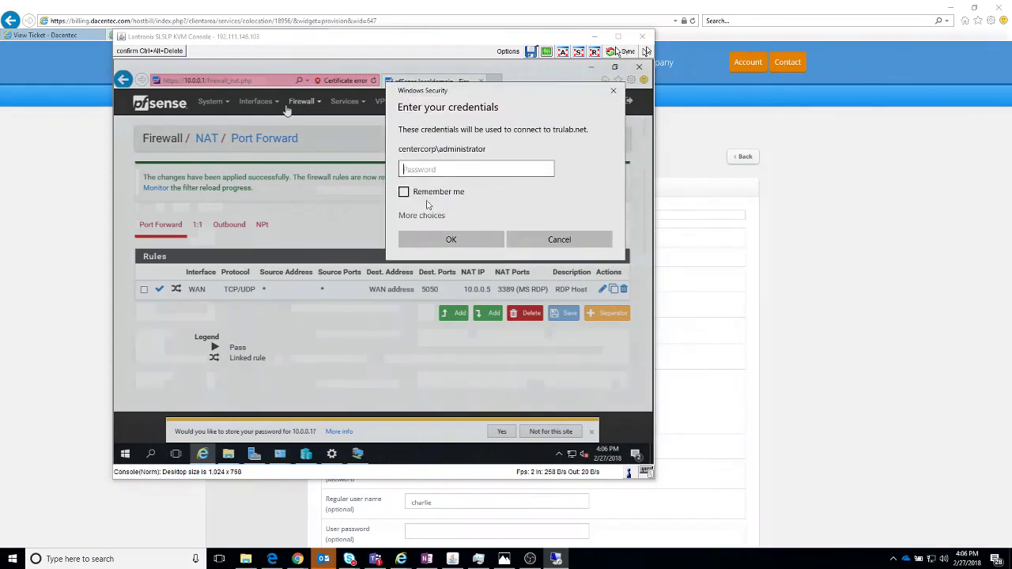
Step: Try signing in with a different account, entering a trulab domain user and password
{"action": "left_click", "coordinate": [422, 215]}
{"action": "left_click", "coordinate": [474, 314]}
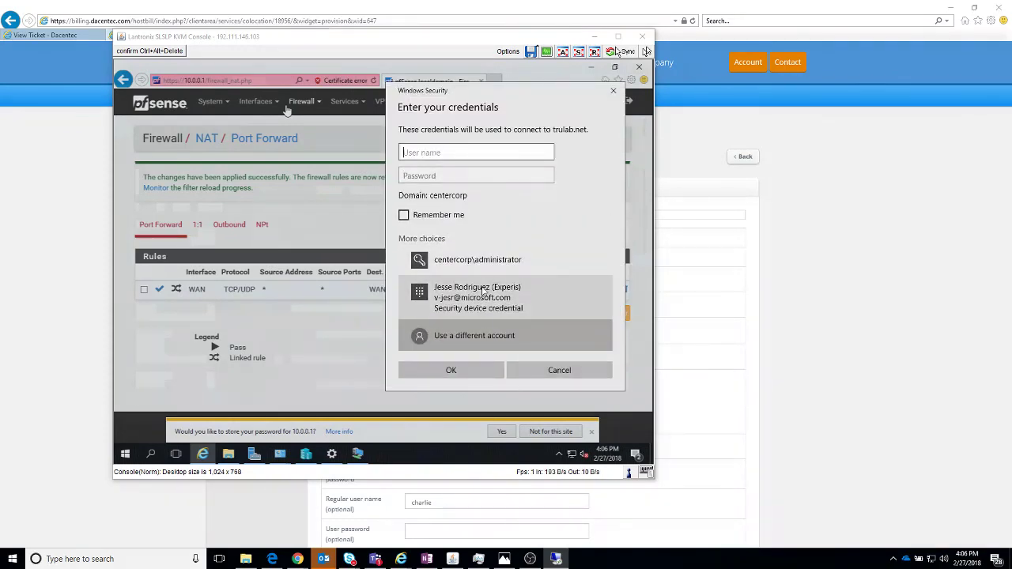
{"action": "type", "text": "trulab\\jay"}
{"action": "key", "text": "Tab"}
{"action": "type", "text": "••"}
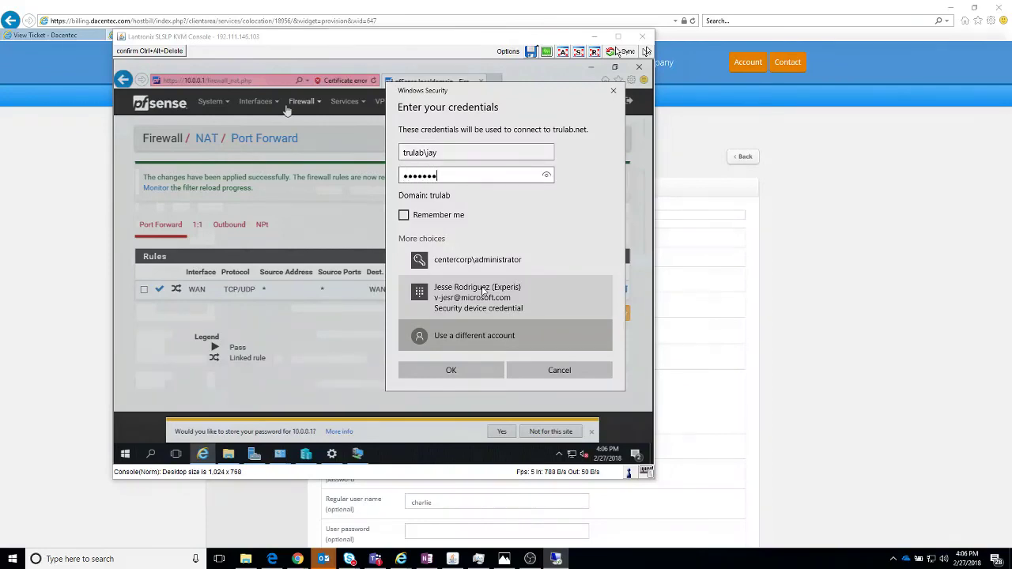
{"action": "key", "text": "Tab"}
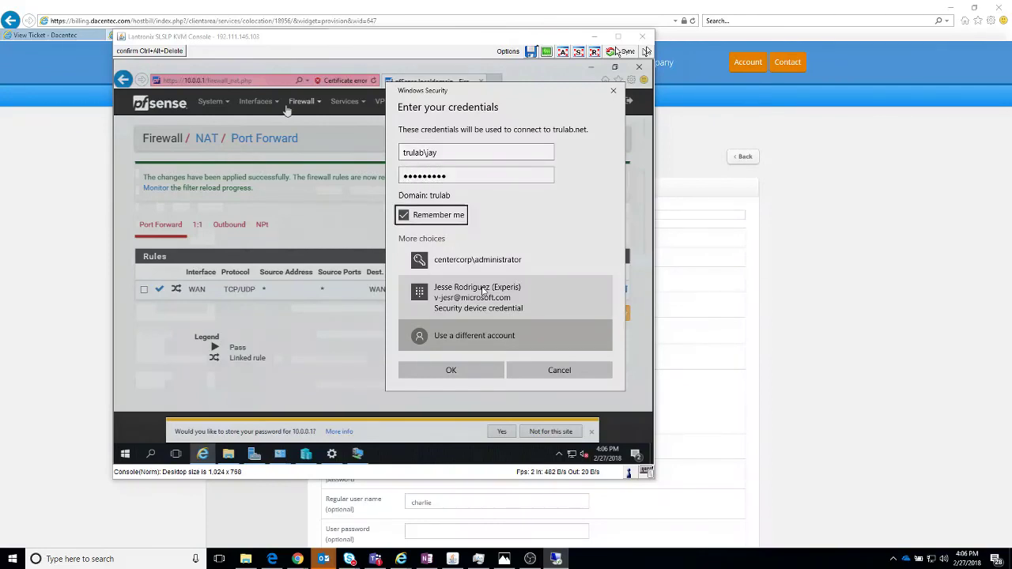
{"action": "key", "text": "Return"}
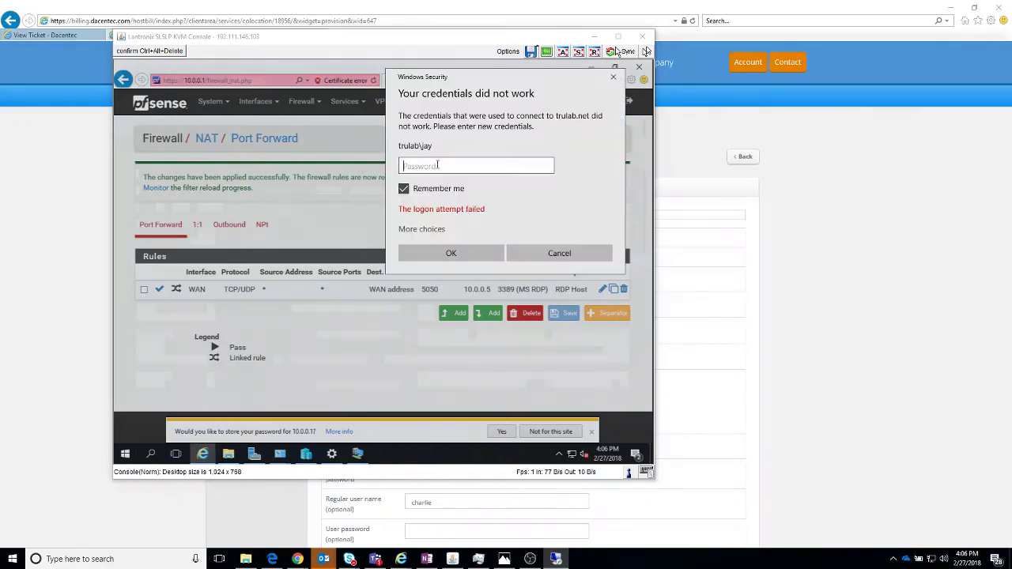
Step: After the failed logon, sign in with the domain administrator account and its password
{"action": "left_click", "coordinate": [418, 231]}
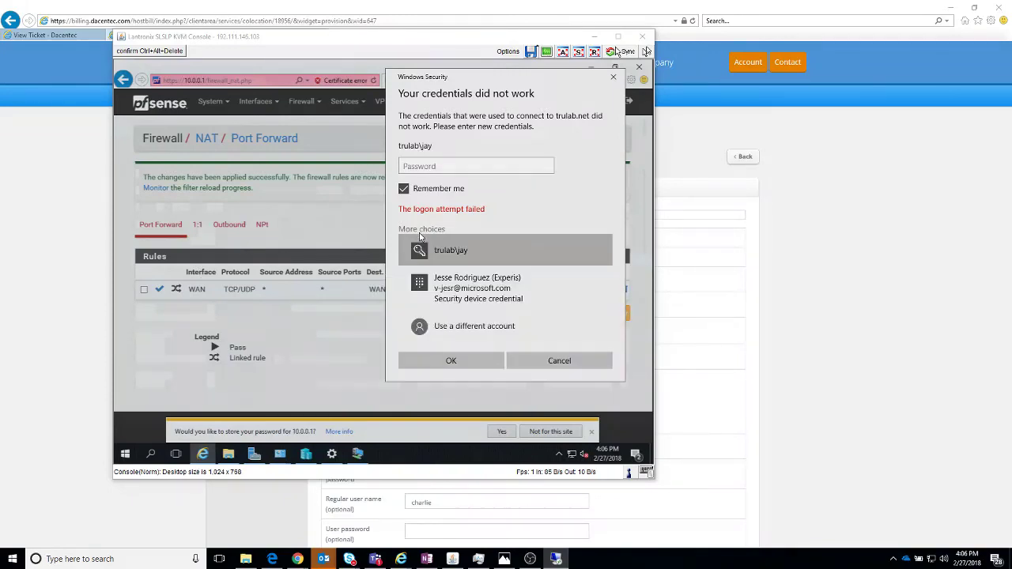
{"action": "left_click", "coordinate": [475, 324]}
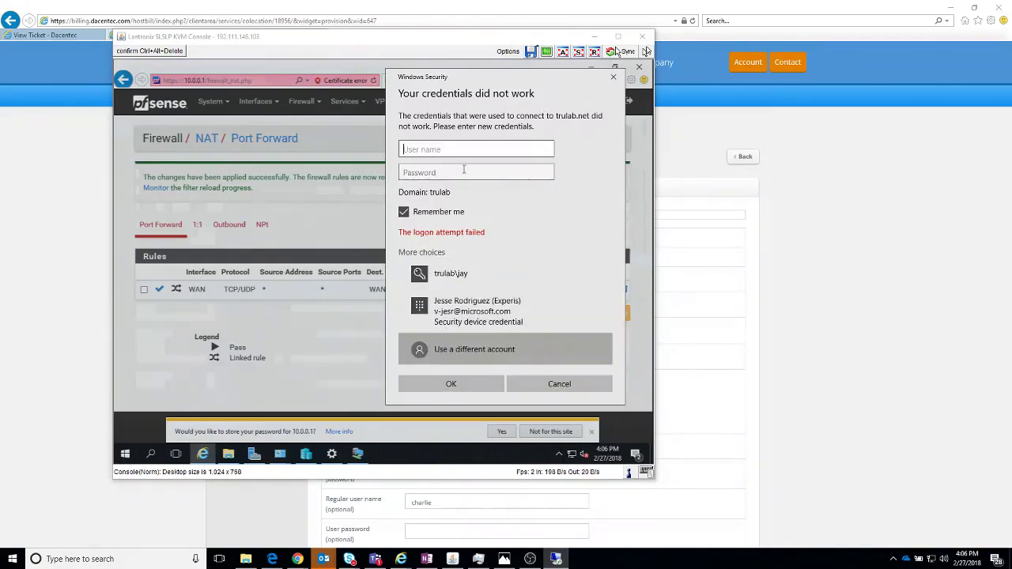
{"action": "type", "text": "centercorp"}
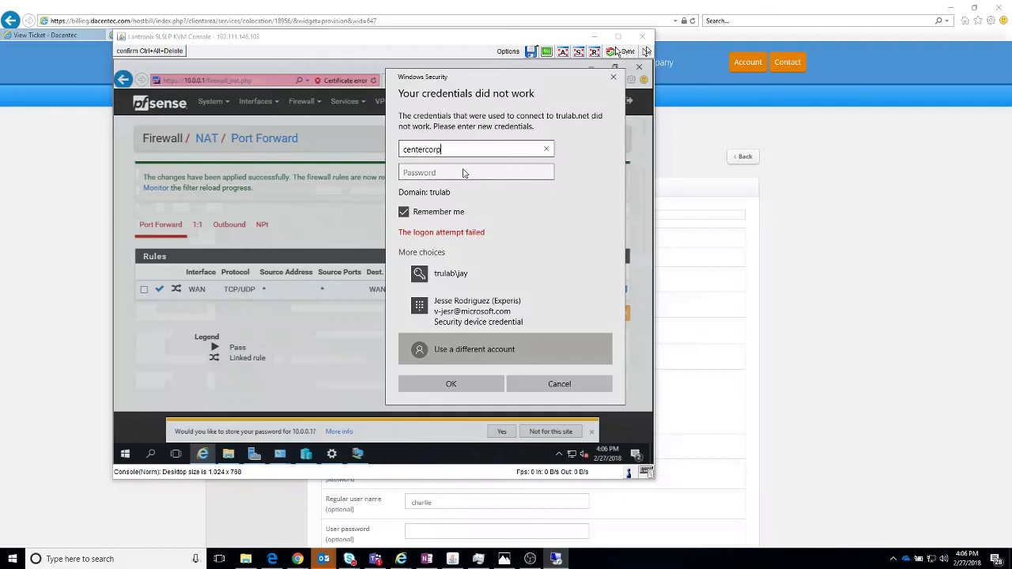
{"action": "type", "text": "\\administr"}
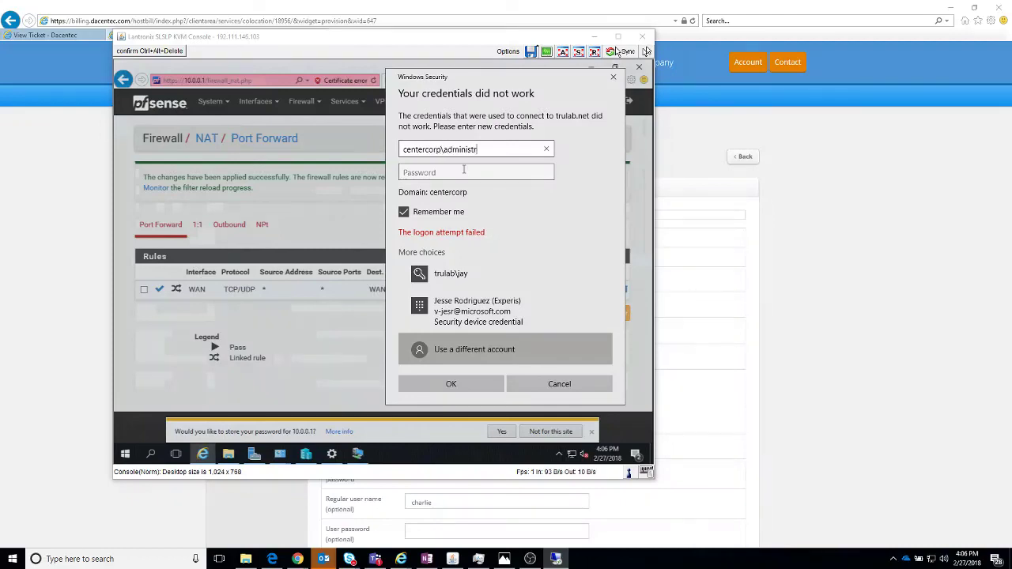
{"action": "type", "text": "ator"}
{"action": "left_click", "coordinate": [465, 169]}
{"action": "type", "text": "••"}
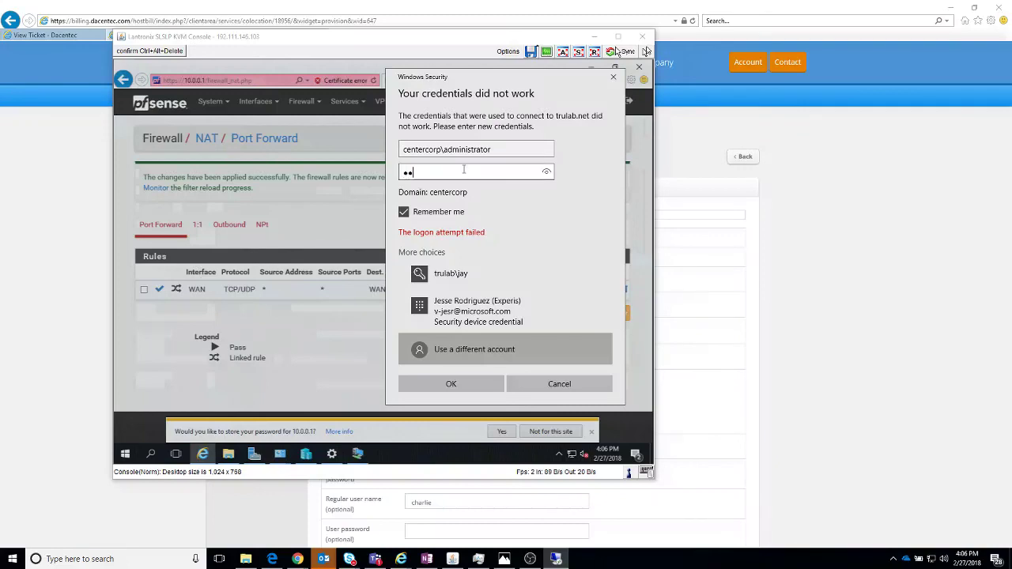
{"action": "type", "text": "•••••••"}
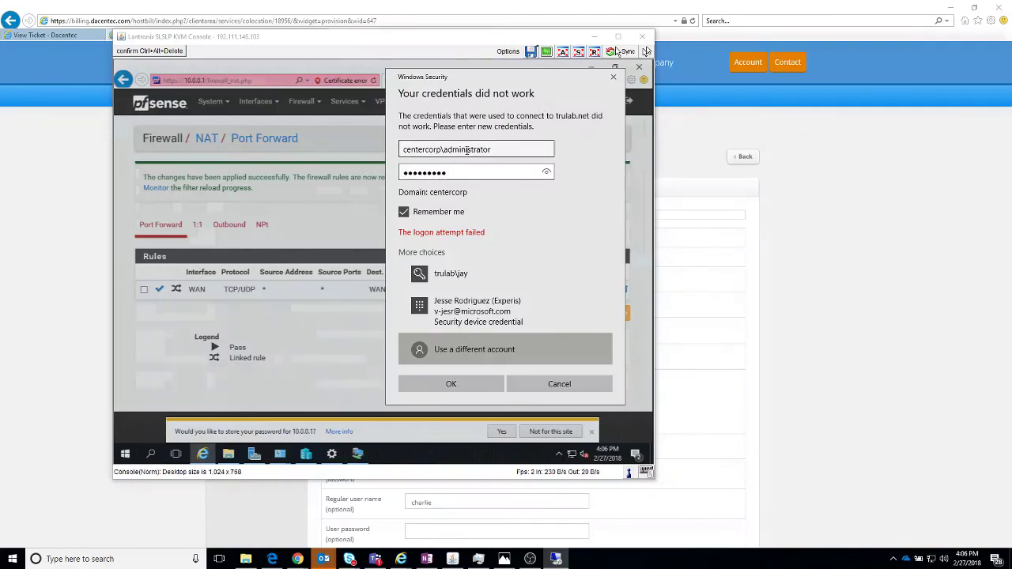
{"action": "left_click", "coordinate": [434, 382]}
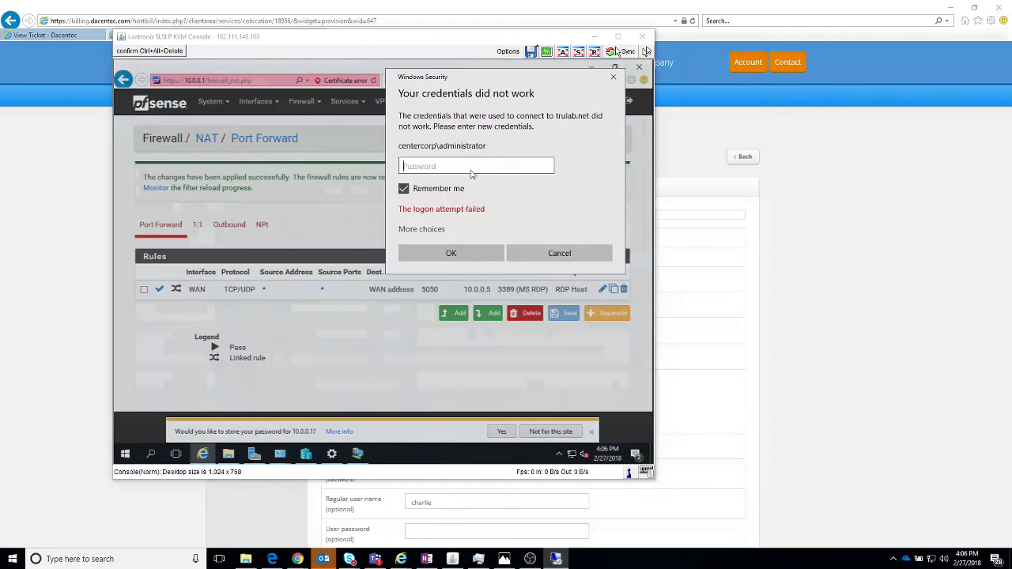
Step: Re-enter the password until the remote session connects
{"action": "type", "text": "••"}
{"action": "key", "text": "Return"}
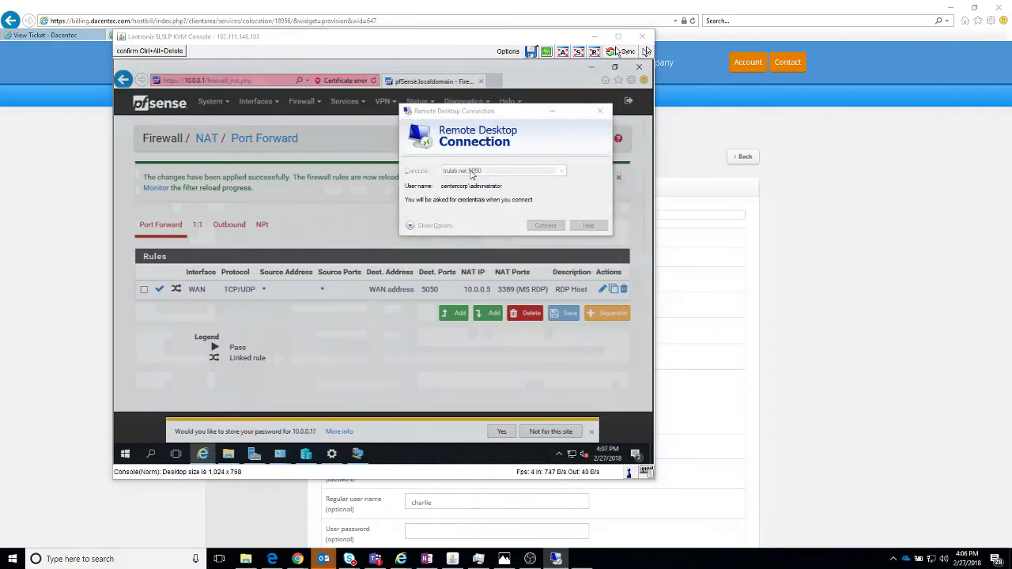
{"action": "type", "text": "••••••"}
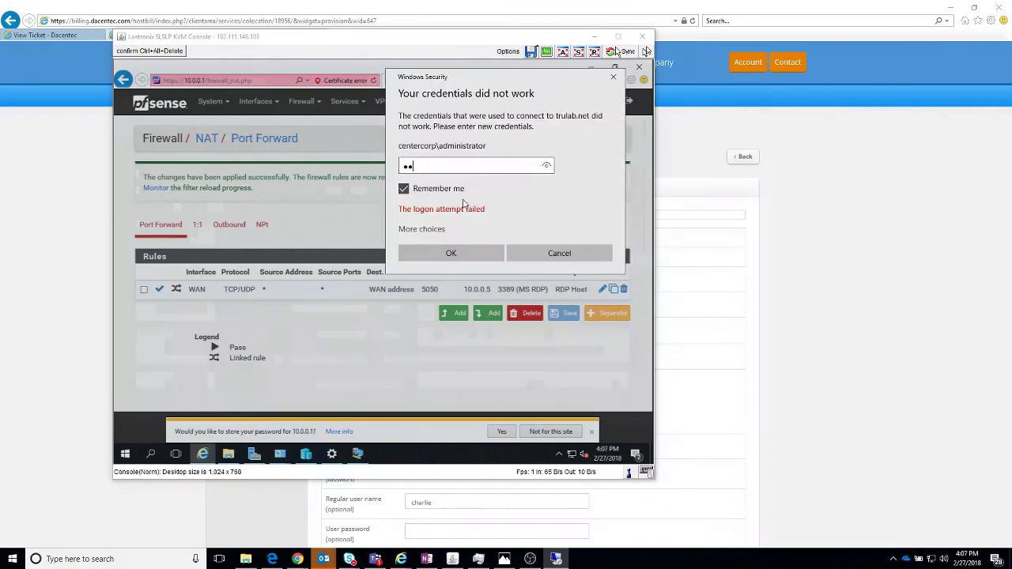
{"action": "key", "text": "Return"}
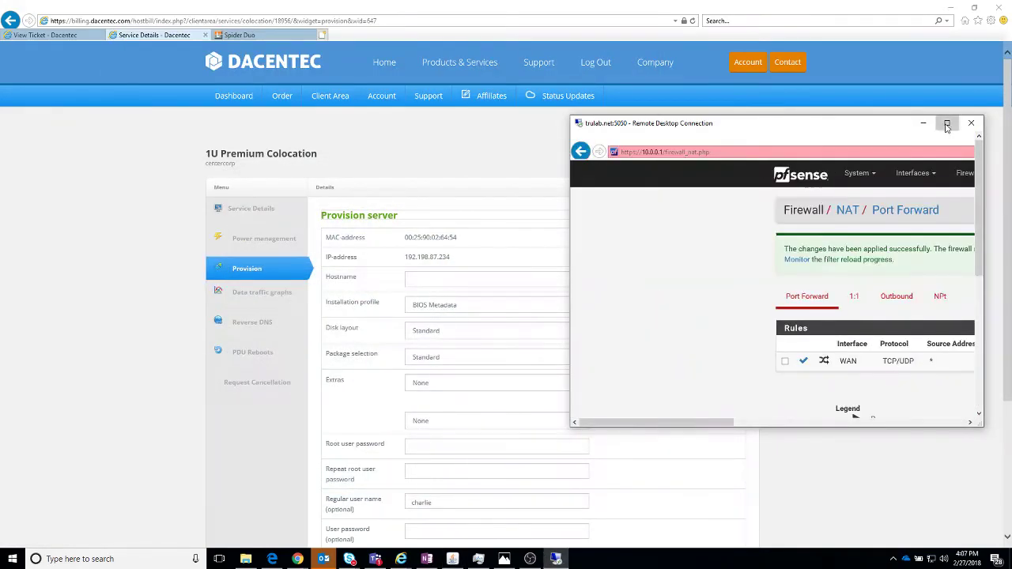
Step: Maximize the remote session and decline the browser's password-saving and AutoComplete offers
{"action": "left_click", "coordinate": [946, 123]}
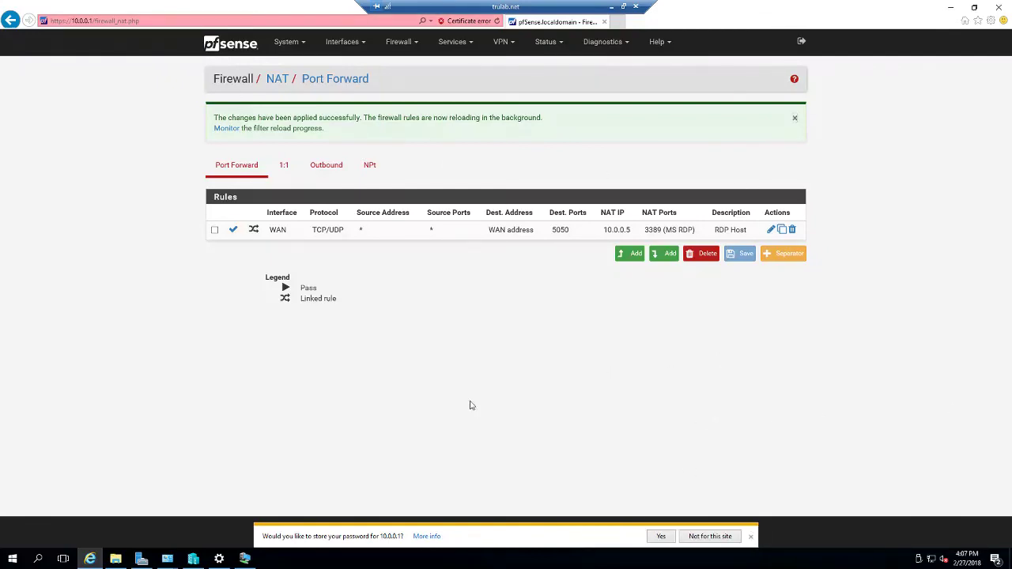
{"action": "left_click", "coordinate": [696, 539]}
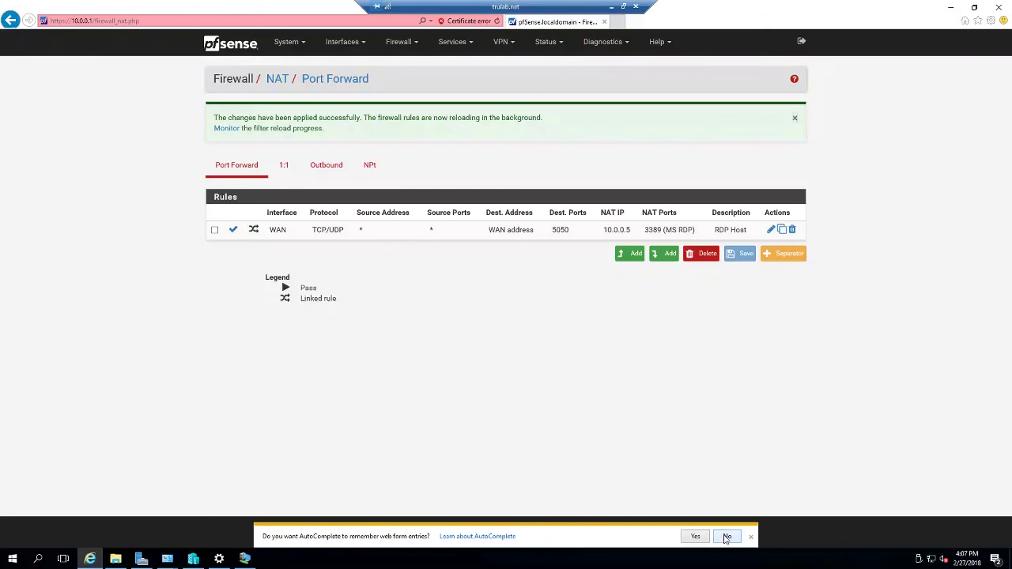
{"action": "left_click", "coordinate": [727, 537]}
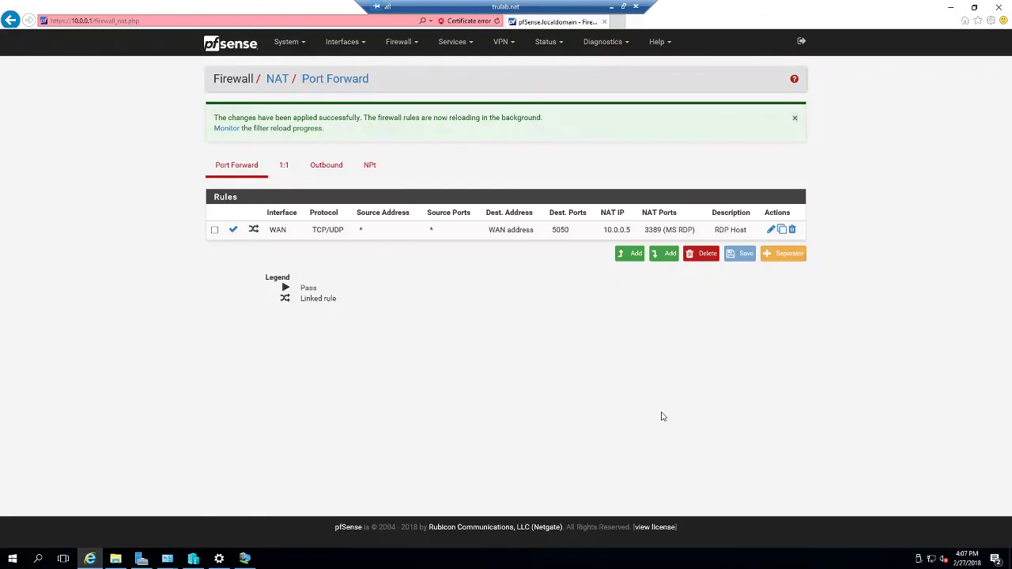